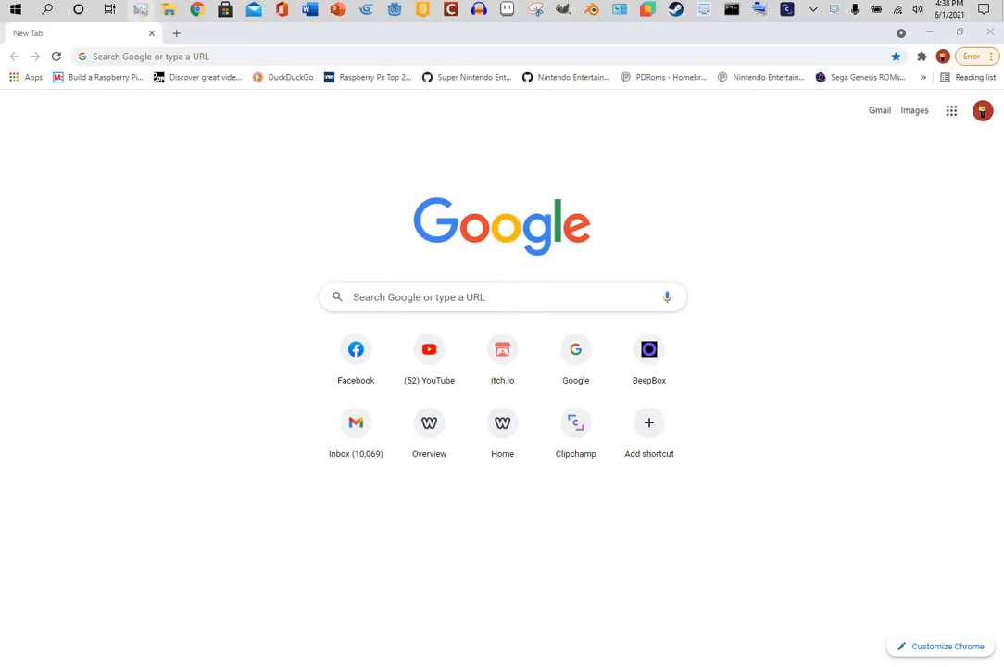
Step: Search the web for "gdevelop" and open the GDevelop home page at gdevelop-app.com
{"action": "left_click", "coordinate": [222, 57]}
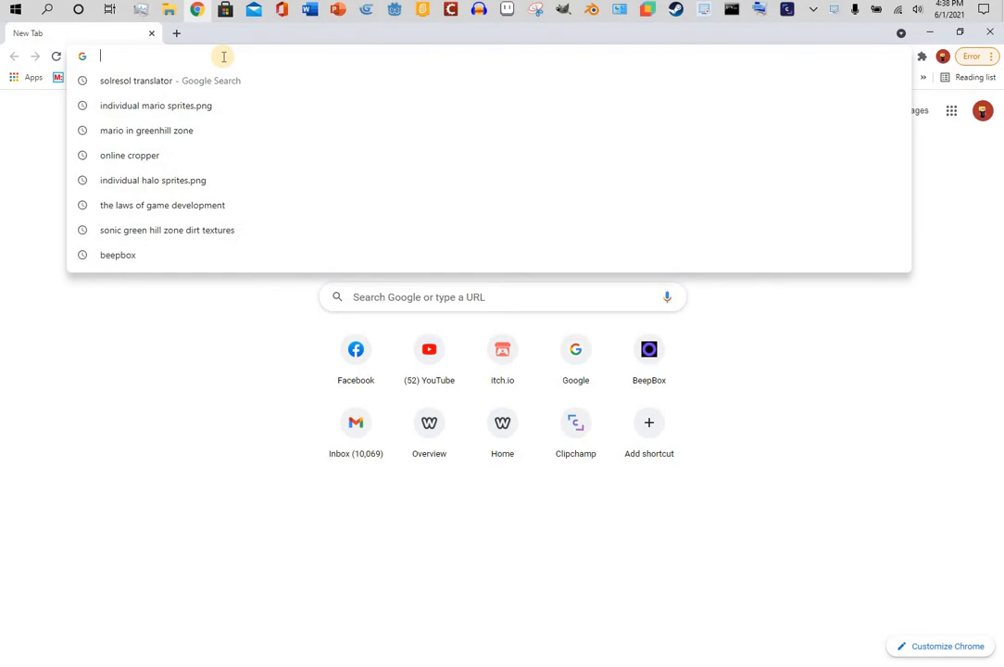
{"action": "type", "text": "gdevelop-a"}
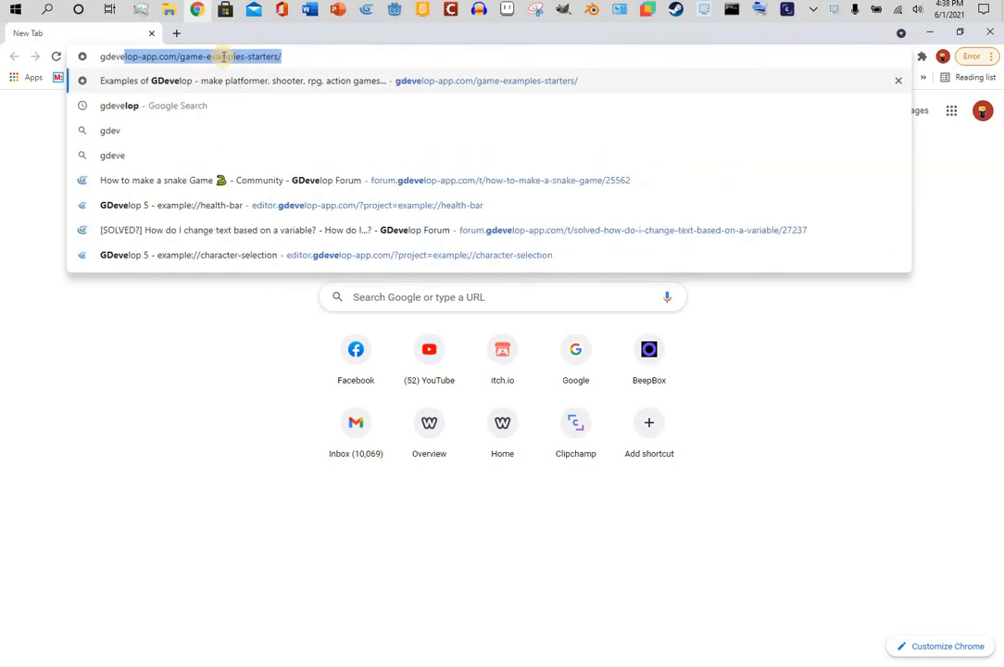
{"action": "type", "text": "p"}
{"action": "key", "text": "Delete"}
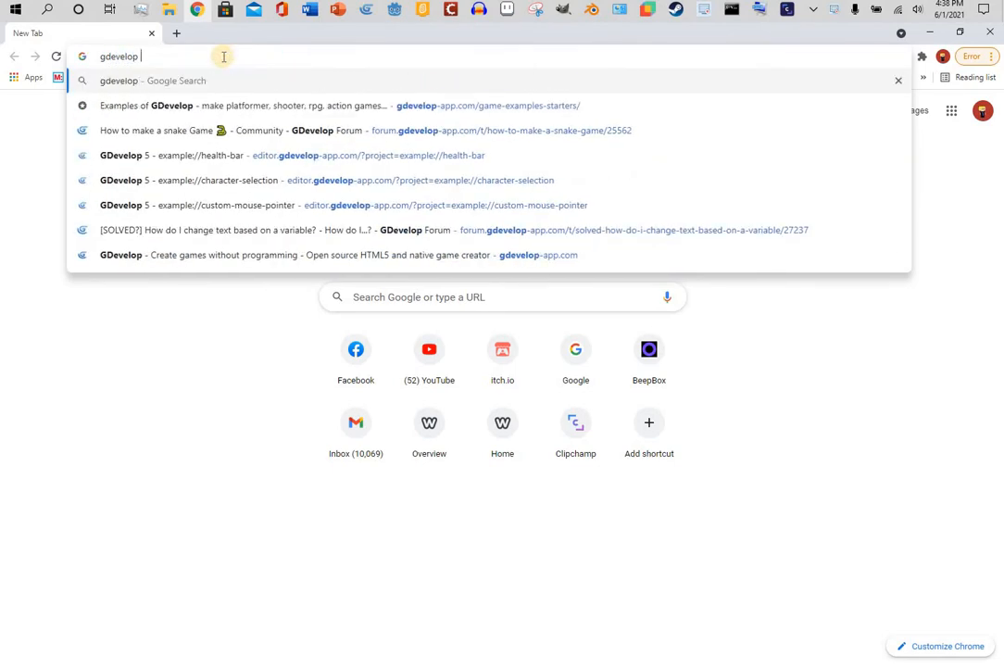
{"action": "key", "text": "Return"}
{"action": "left_click", "coordinate": [202, 215]}
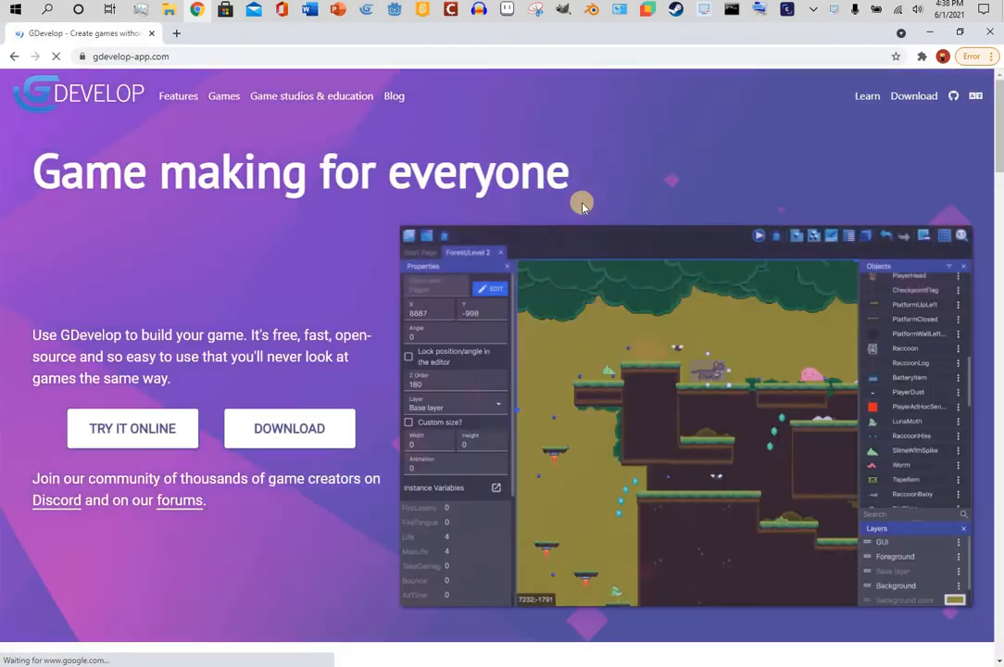
Step: Look over the GDevelop home page's sections on events, publishing, possibilities and tutorials, and return to its beginning
{"action": "scroll", "coordinate": [581, 211], "scroll_direction": "down", "scroll_amount": 5}
{"action": "scroll", "coordinate": [570, 325], "scroll_direction": "down", "scroll_amount": 20}
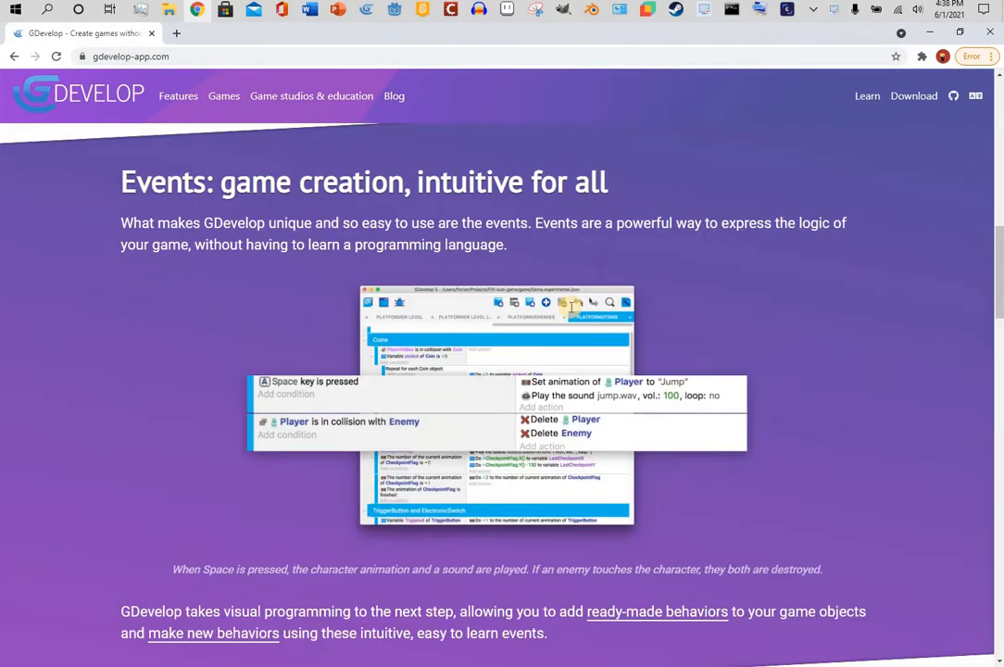
{"action": "scroll", "coordinate": [572, 332], "scroll_direction": "down", "scroll_amount": 3}
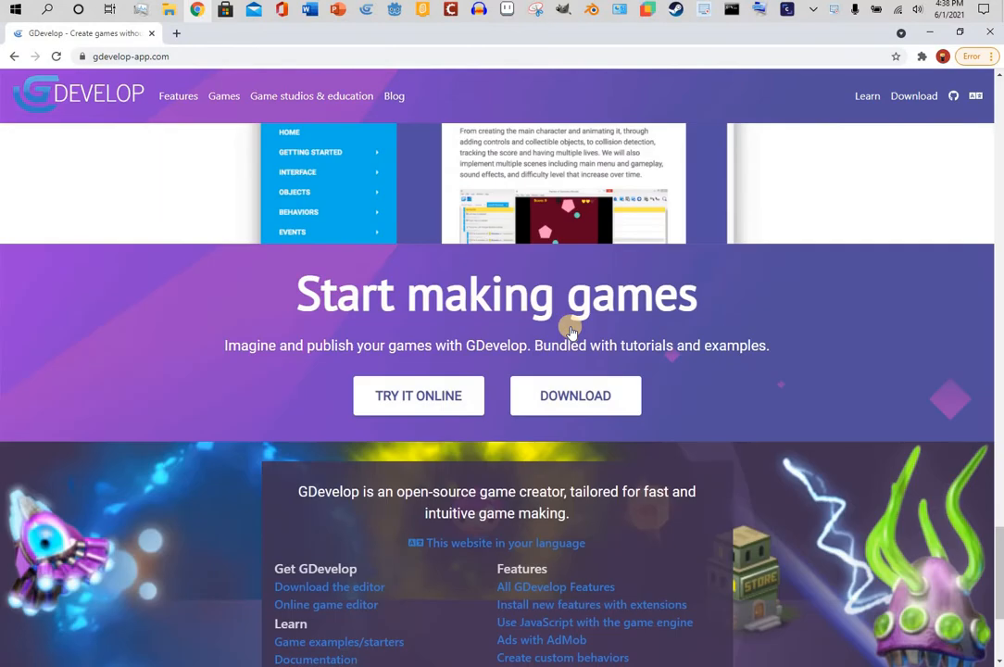
{"action": "scroll", "coordinate": [571, 332], "scroll_direction": "up", "scroll_amount": 10}
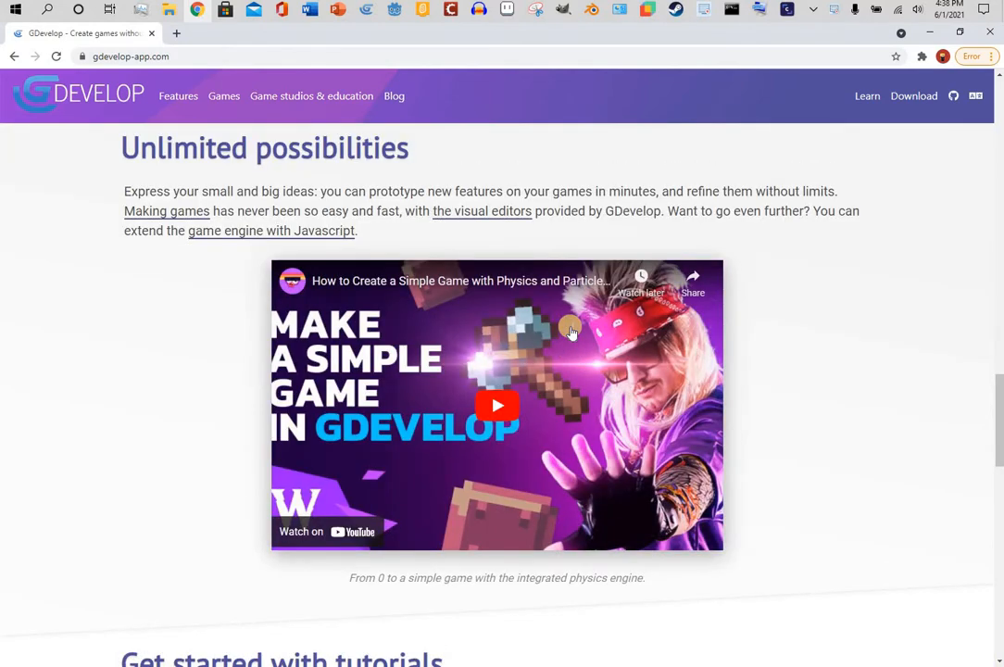
{"action": "scroll", "coordinate": [571, 332], "scroll_direction": "up", "scroll_amount": 4}
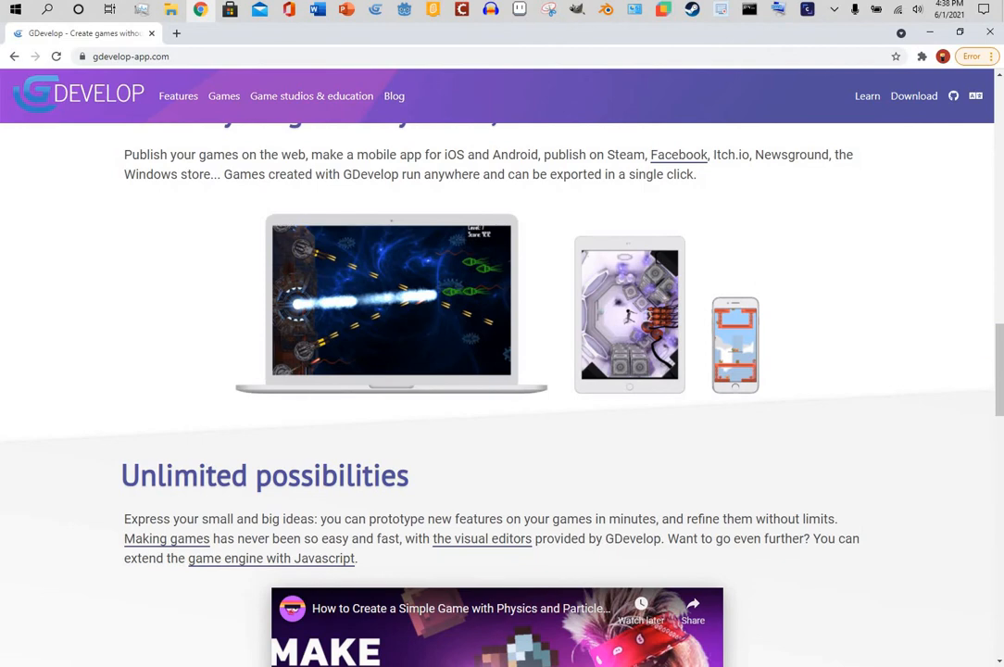
{"action": "left_click_drag", "start_coordinate": [1000, 355], "coordinate": [994, 121]}
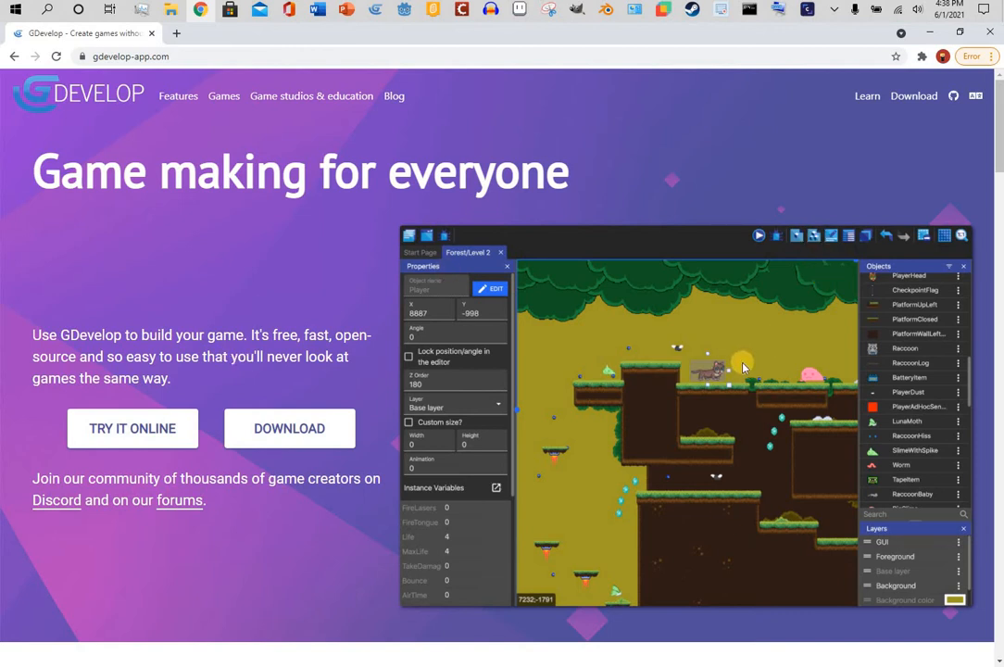
Step: Open the online GDevelop editor from the website's download page and start a preview of the CharacterSelection scene
{"action": "left_click", "coordinate": [914, 97]}
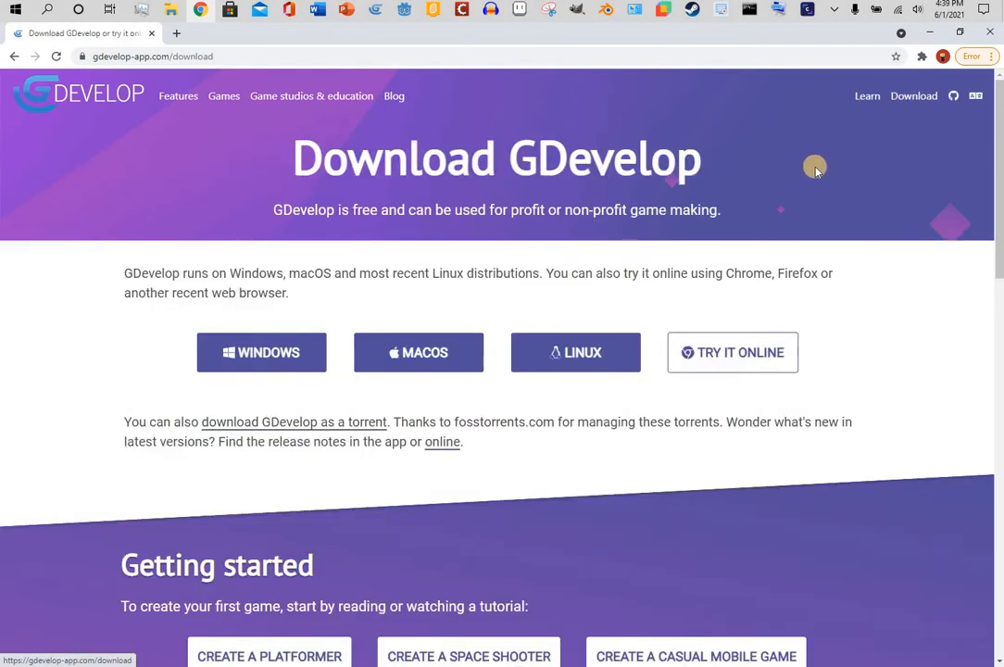
{"action": "left_click", "coordinate": [701, 351]}
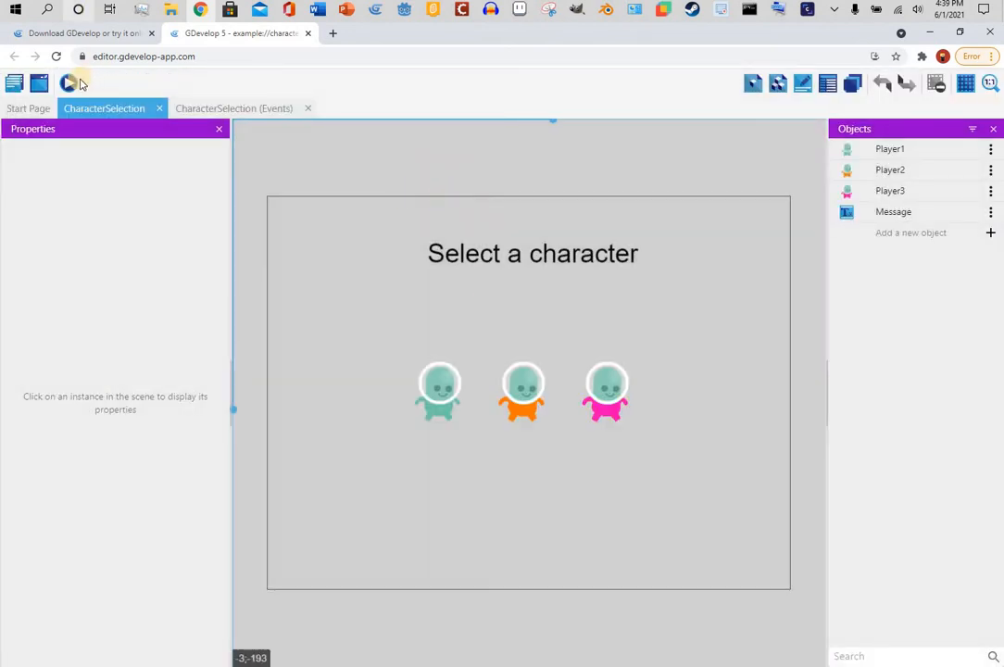
{"action": "left_click", "coordinate": [74, 84]}
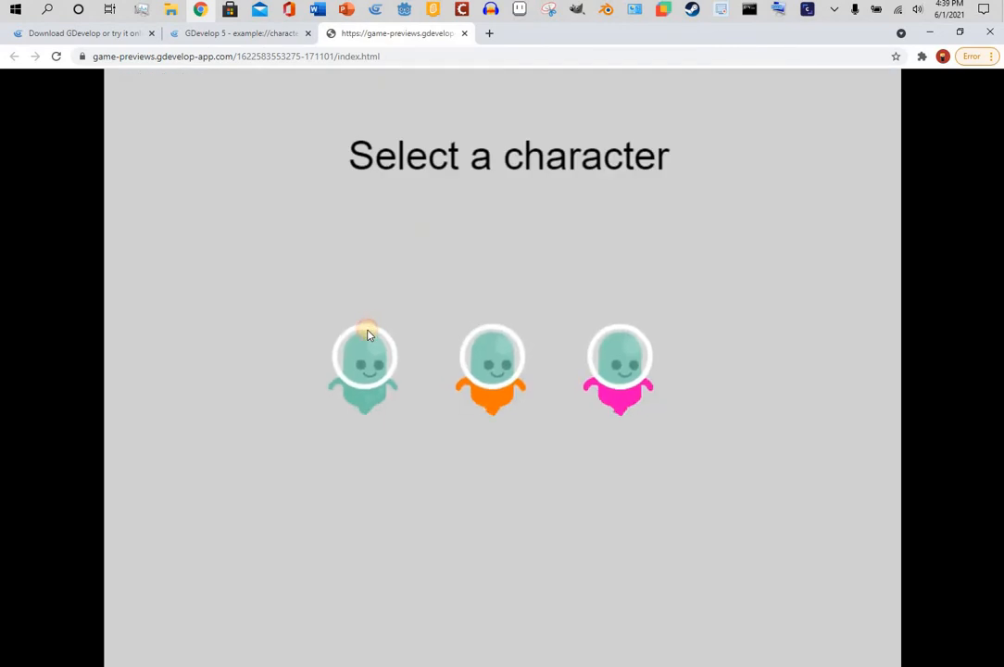
Step: Choose the green character and play-test the platformer level, running and jumping across platforms, collecting coins and stomping on enemies
{"action": "left_click", "coordinate": [368, 333]}
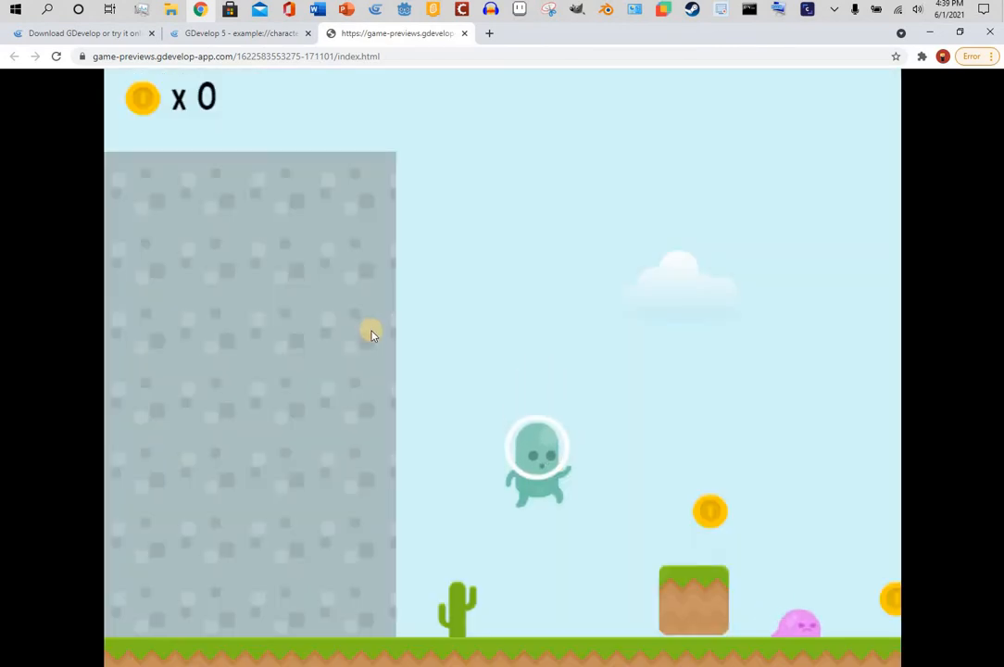
{"action": "key", "text": "Right"}
{"action": "key", "text": "space"}
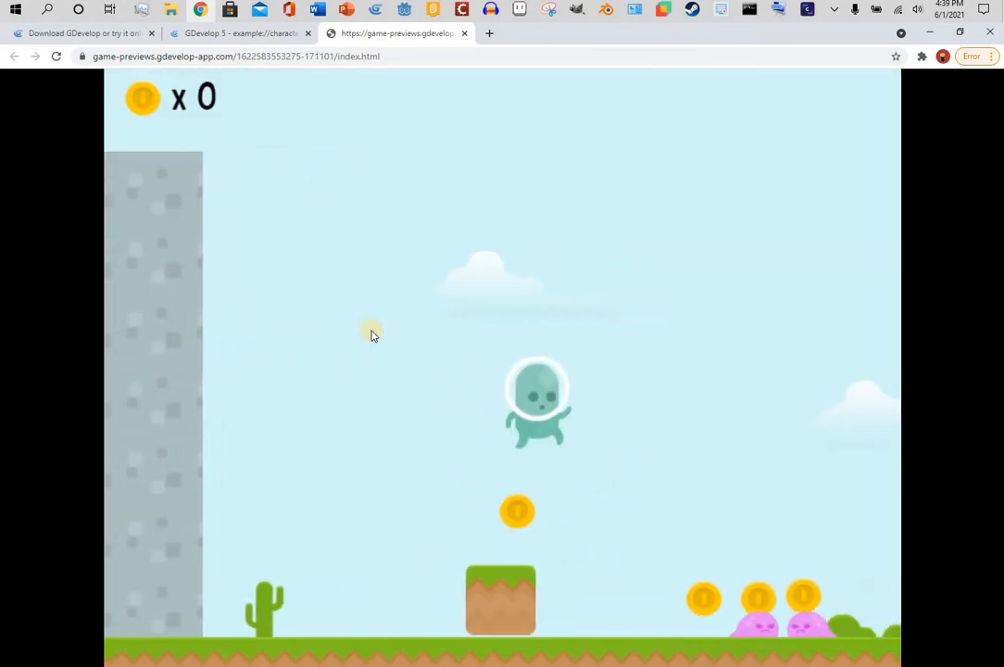
{"action": "key", "text": "Left"}
{"action": "key", "text": "Right"}
{"action": "key", "text": "space"}
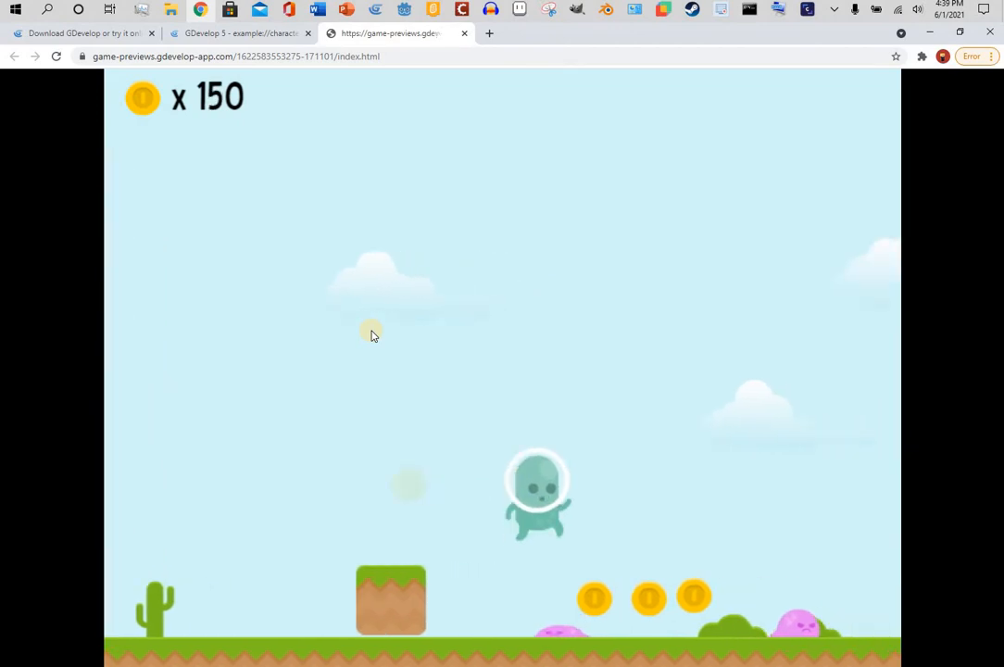
{"action": "key", "text": "space"}
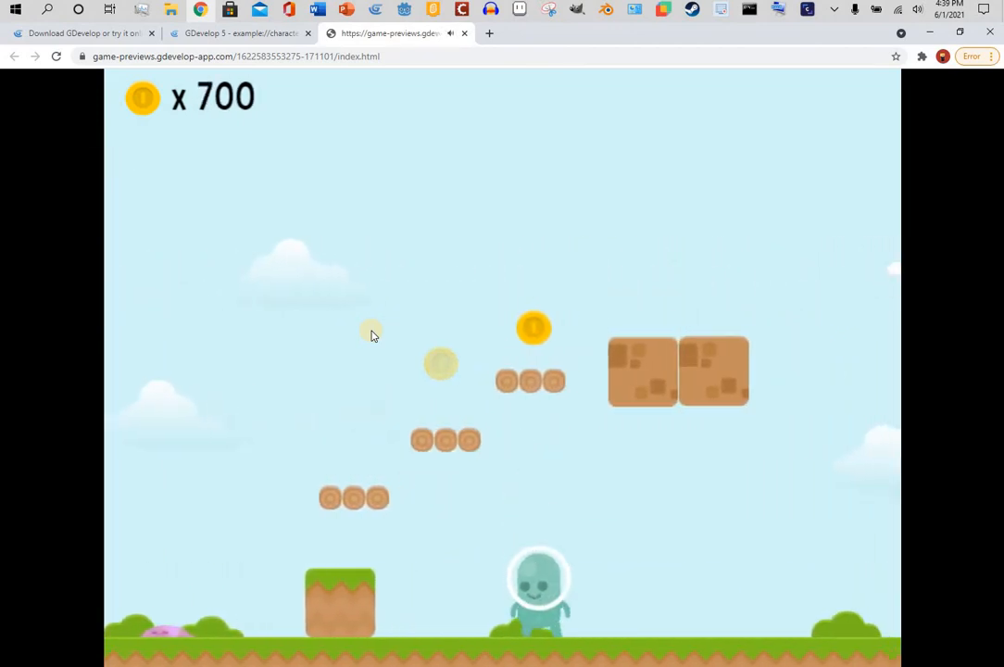
{"action": "key", "text": "space"}
{"action": "key", "text": "Left"}
{"action": "key", "text": "Right"}
{"action": "key", "text": "space"}
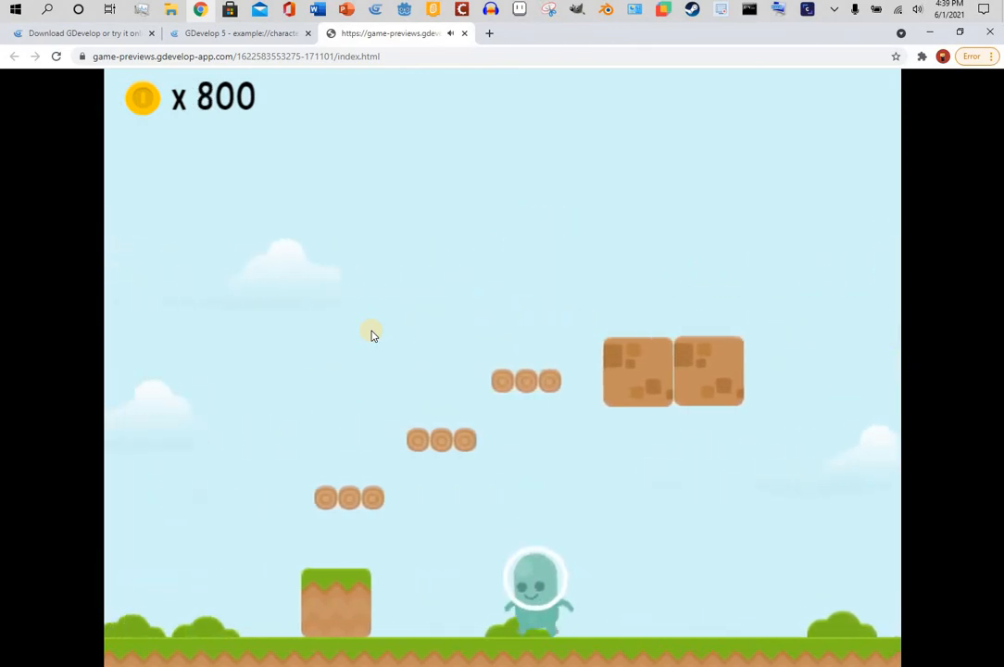
{"action": "key", "text": "space"}
{"action": "key", "text": "space"}
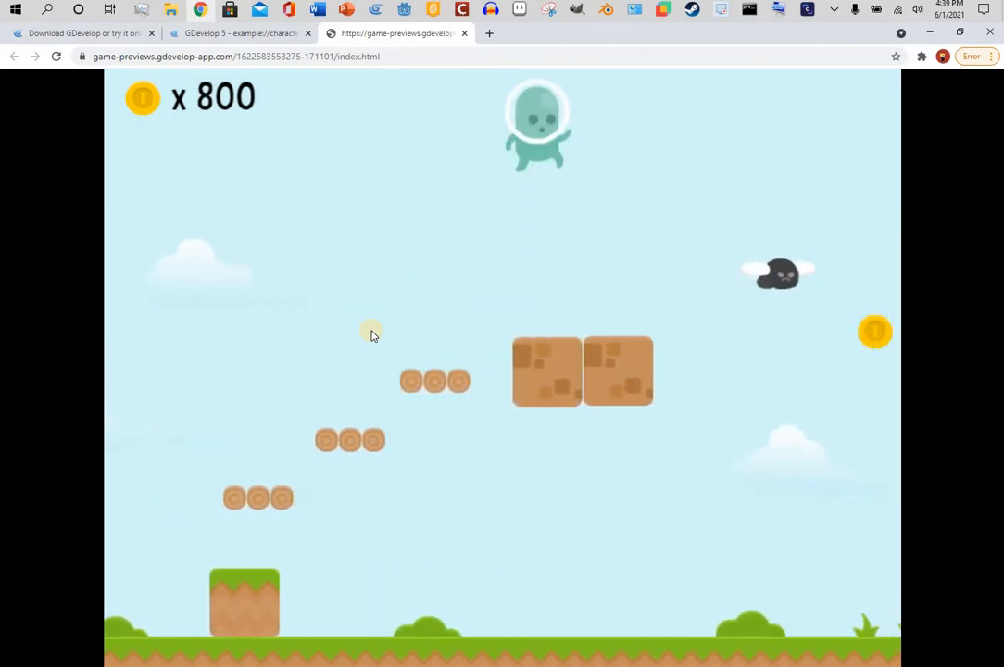
{"action": "key", "text": "space"}
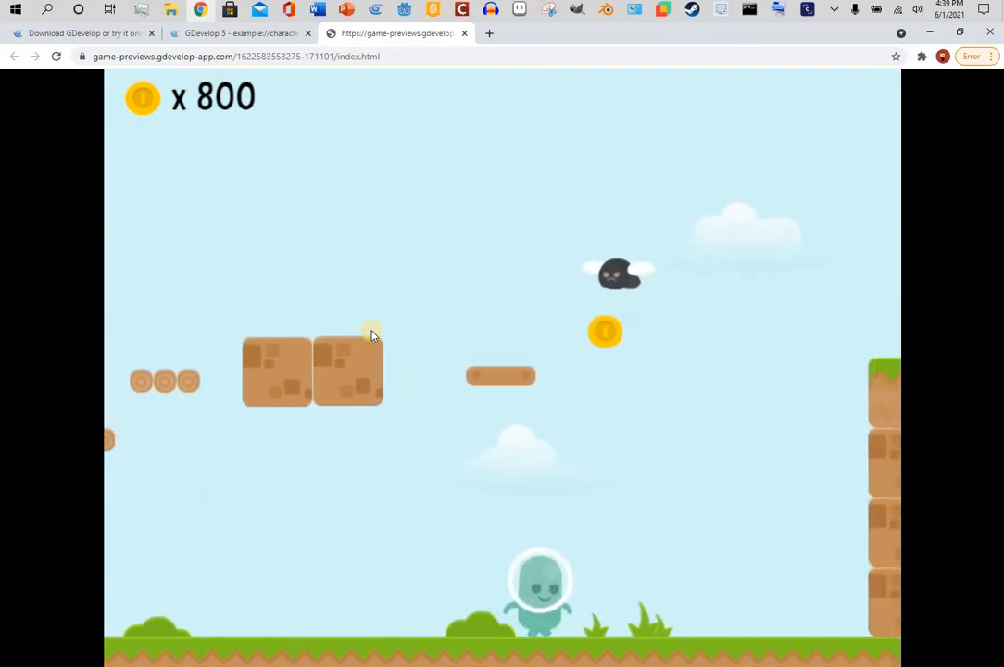
{"action": "key", "text": "space"}
{"action": "key", "text": "Left"}
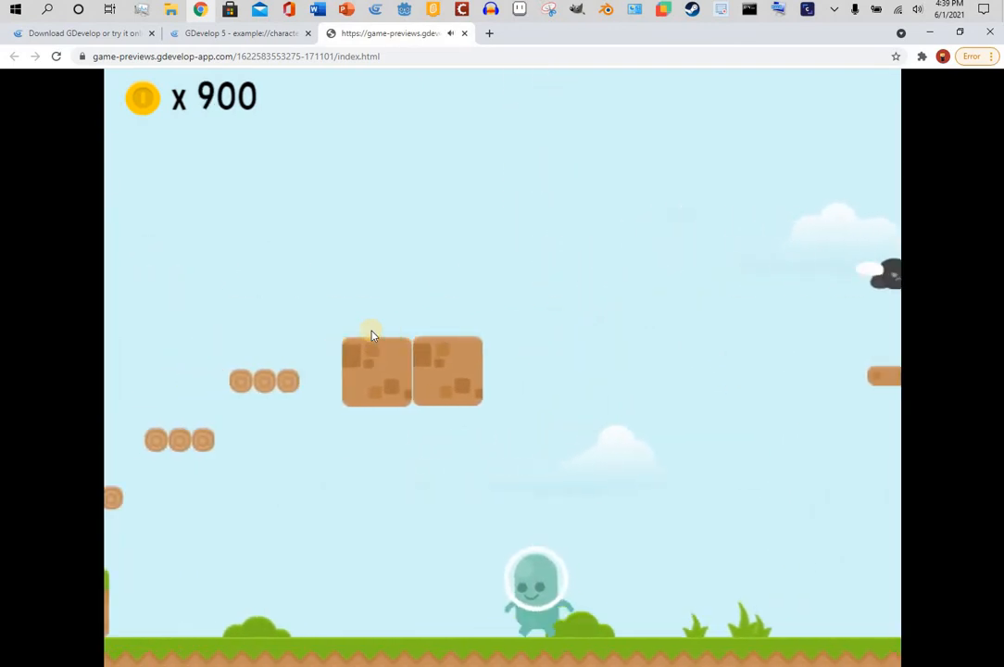
{"action": "key", "text": "space"}
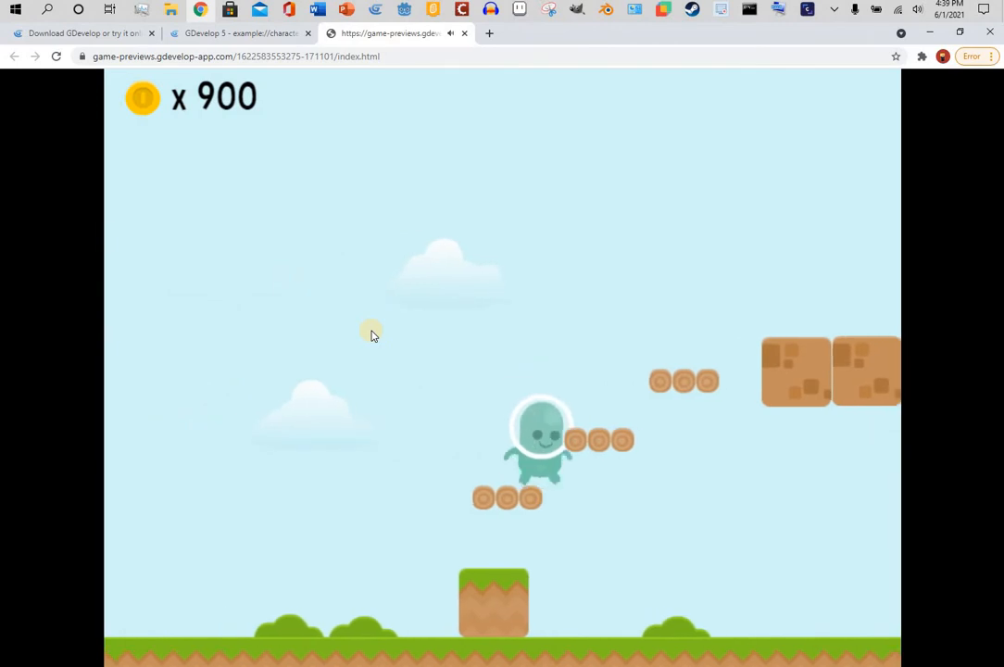
{"action": "key", "text": "space"}
{"action": "key", "text": "space"}
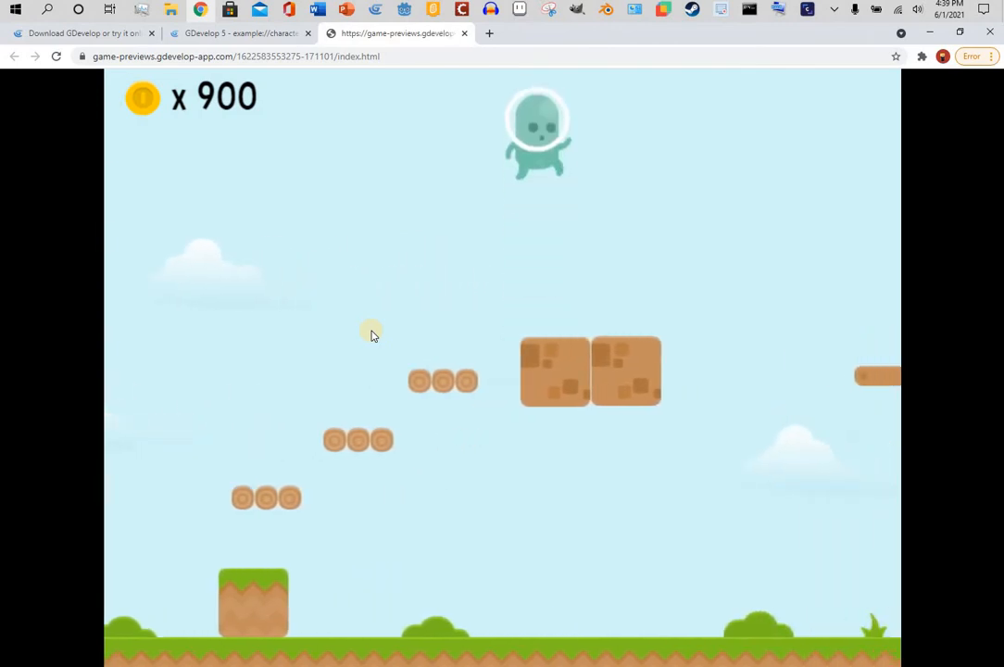
{"action": "key", "text": "space"}
{"action": "key", "text": "Right"}
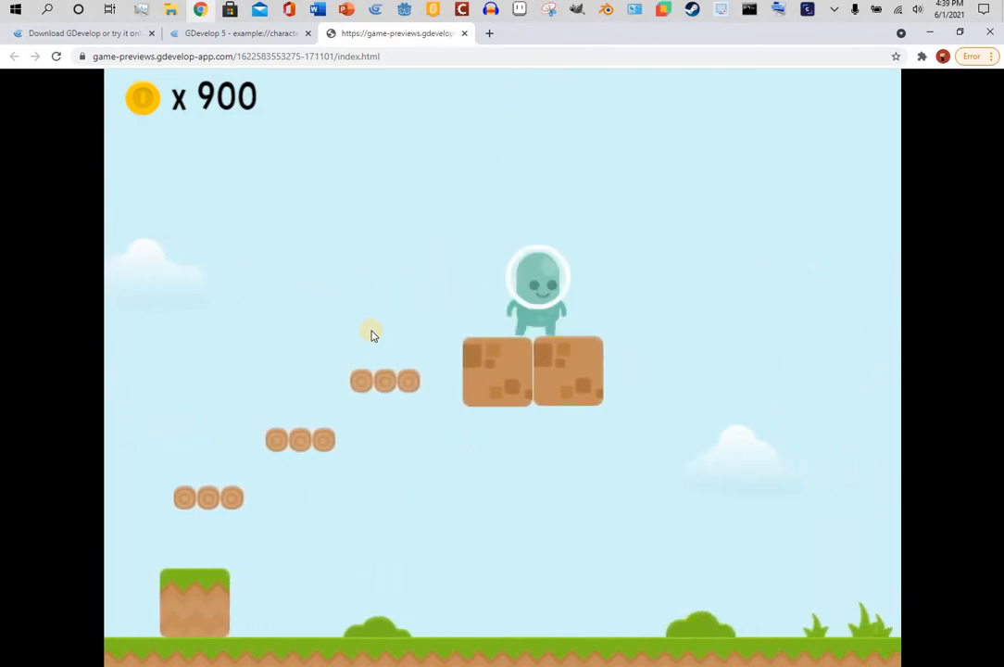
{"action": "key", "text": "space"}
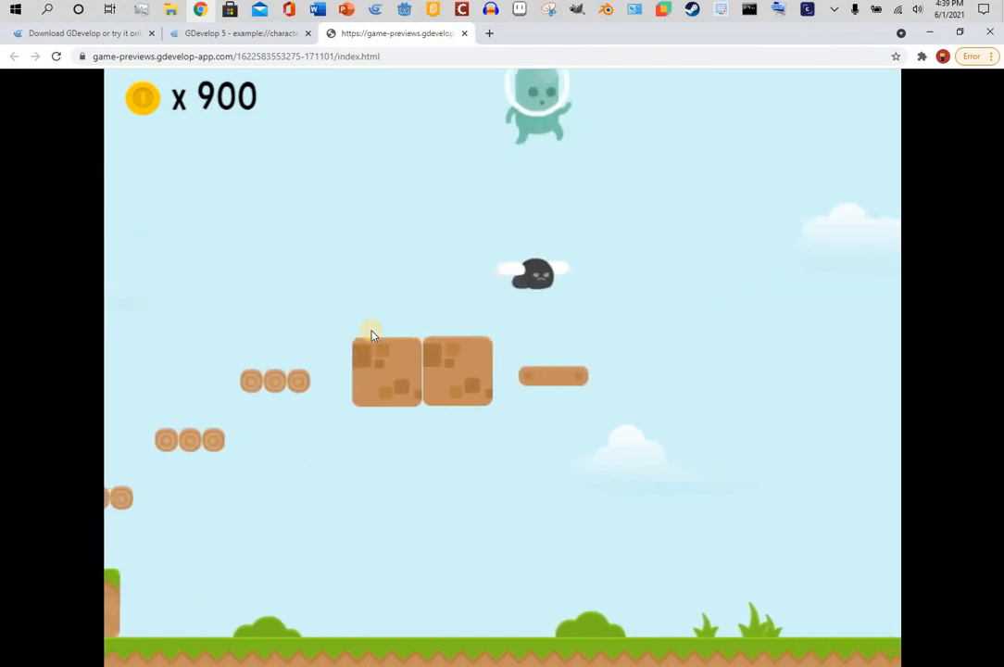
{"action": "key", "text": "space"}
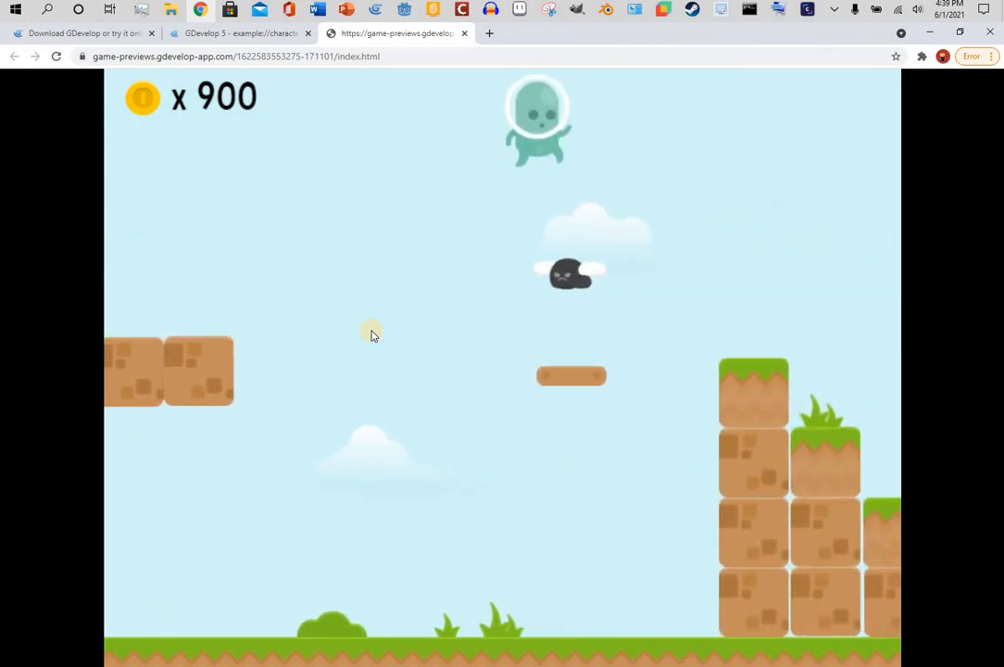
{"action": "key", "text": "Left"}
{"action": "key", "text": "space"}
{"action": "key", "text": "Right"}
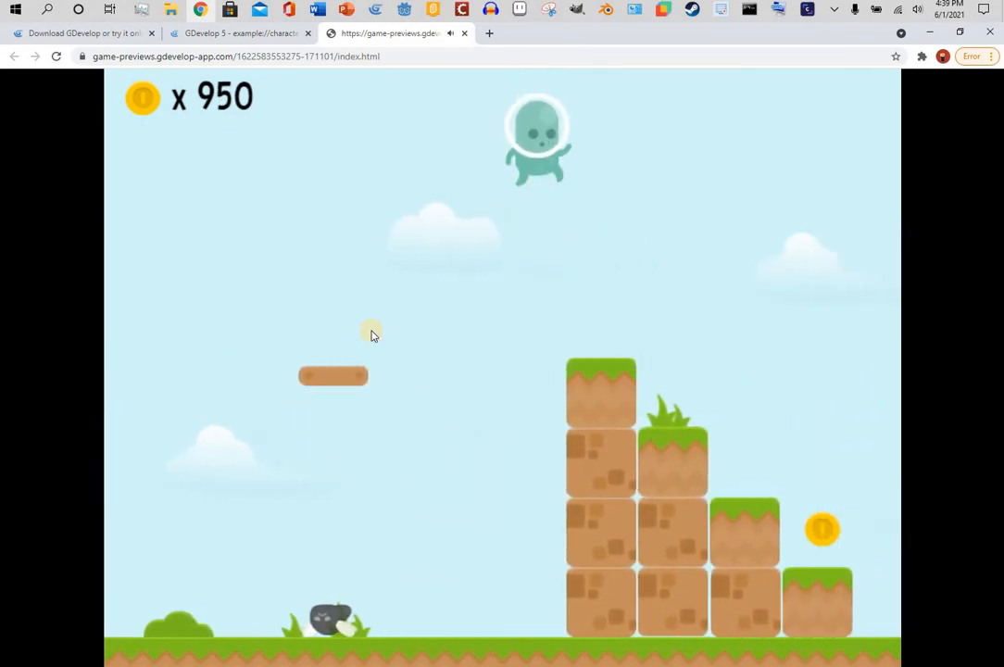
{"action": "key", "text": "space"}
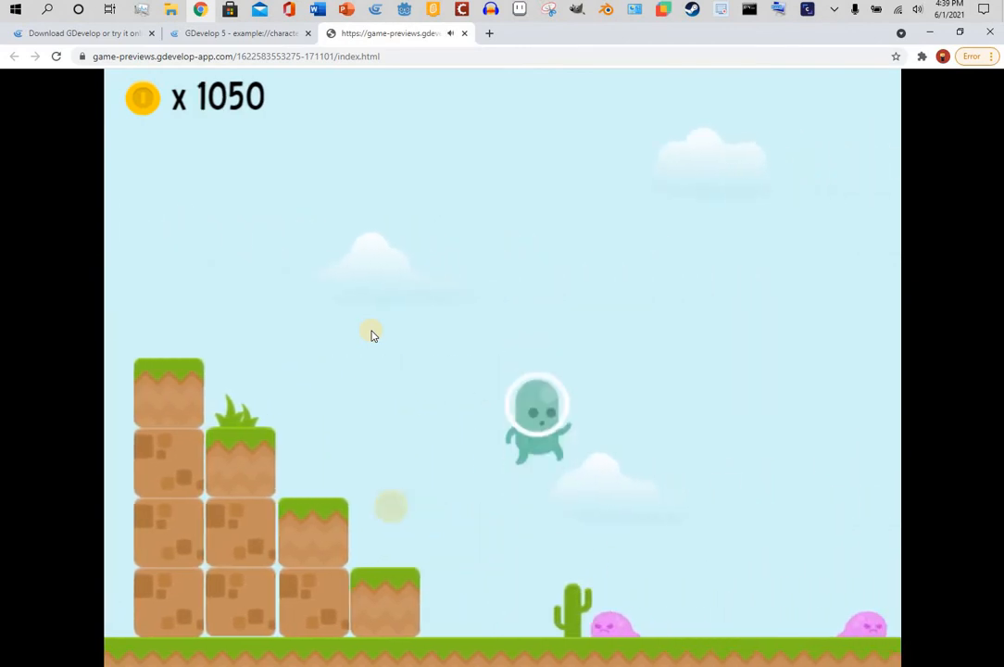
{"action": "key", "text": "space"}
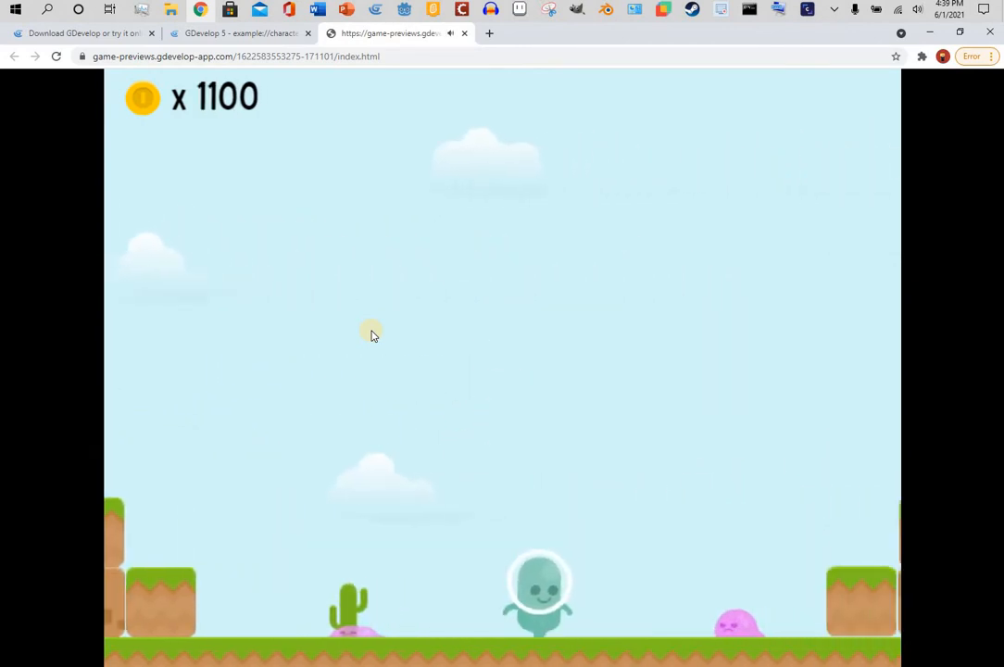
{"action": "key", "text": "space"}
{"action": "key", "text": "space"}
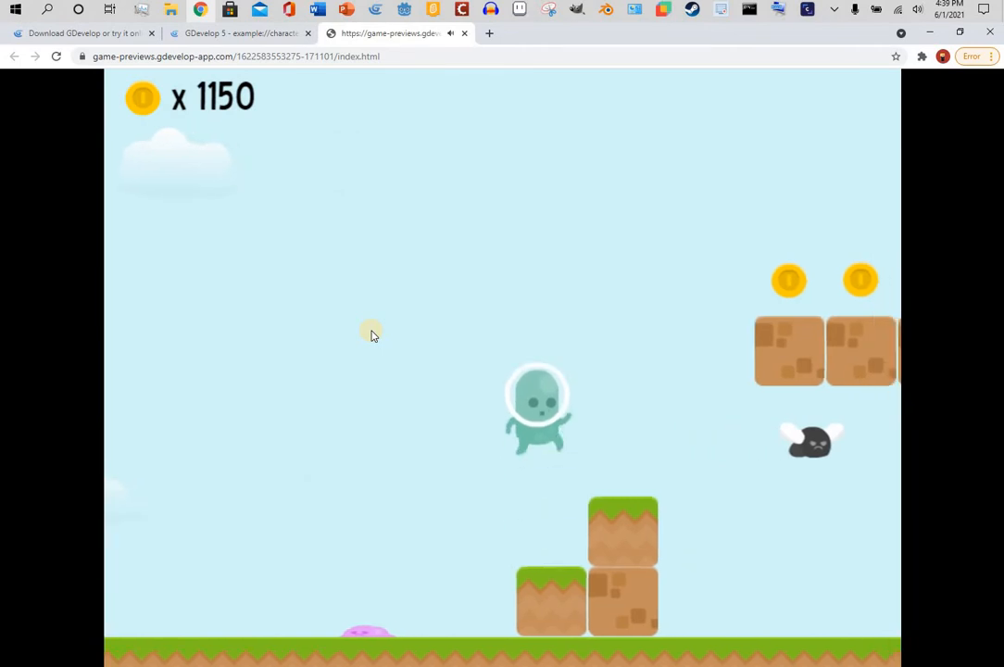
{"action": "key", "text": "space"}
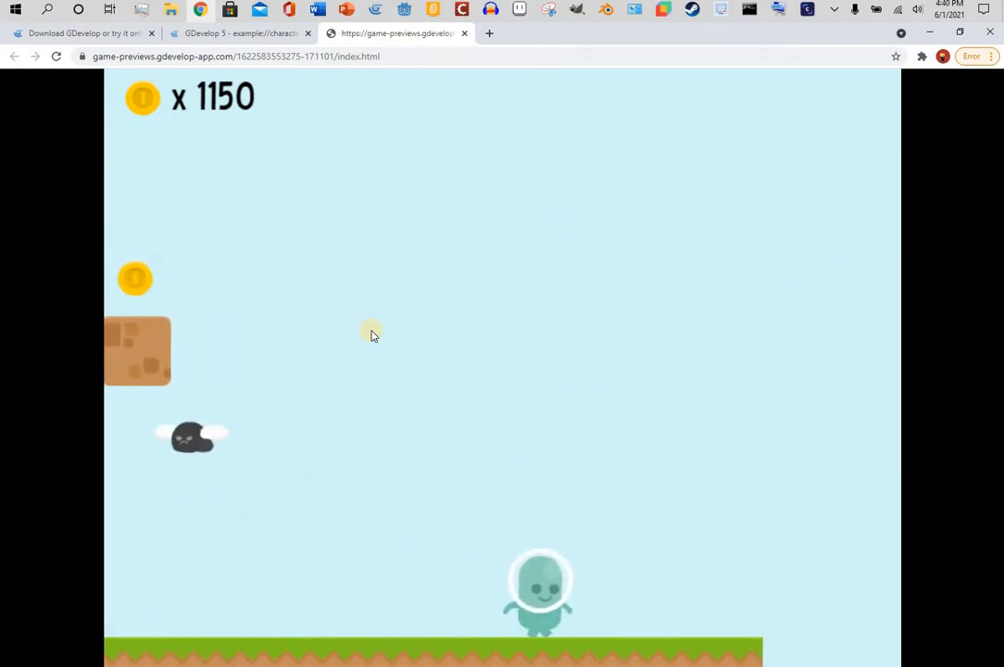
{"action": "key", "text": "Left"}
{"action": "key", "text": "Right"}
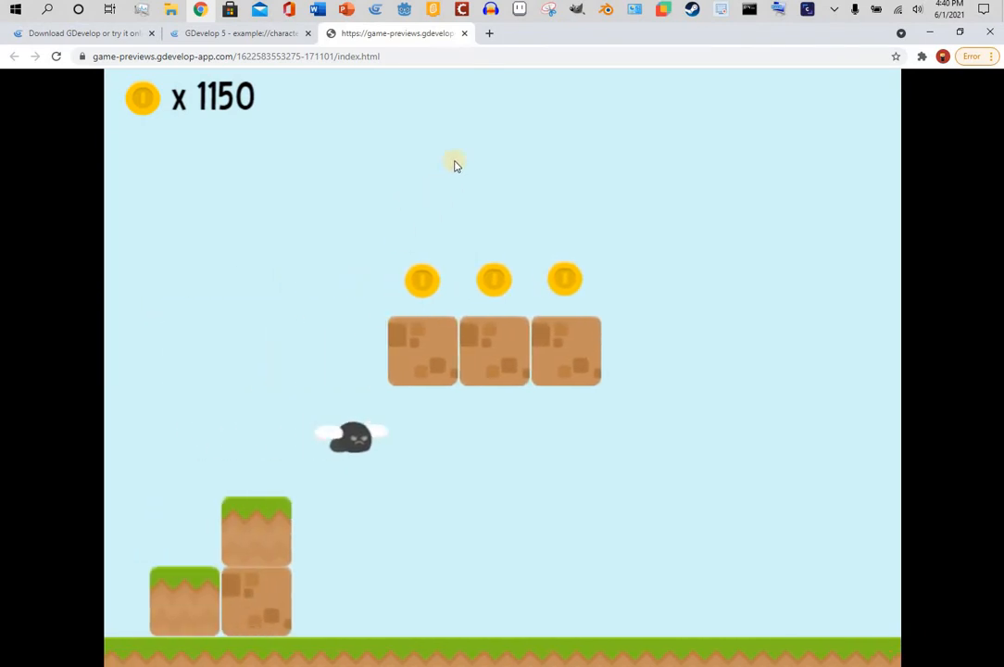
Step: Close the game preview and the online editor, returning to the GDevelop download page
{"action": "left_click", "coordinate": [464, 34]}
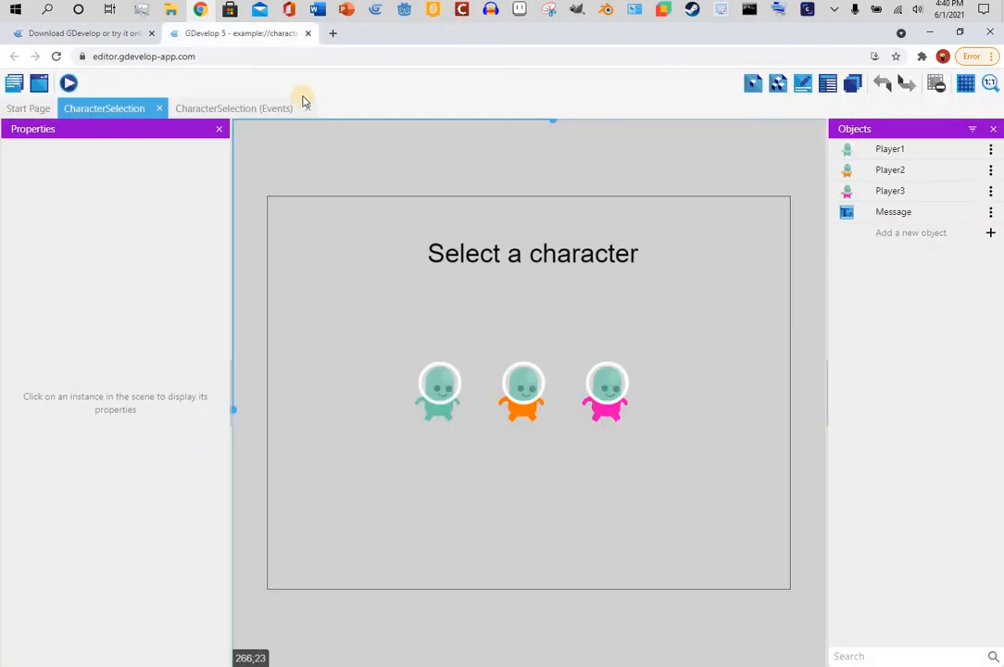
{"action": "left_click", "coordinate": [307, 34]}
{"action": "left_click", "coordinate": [550, 132]}
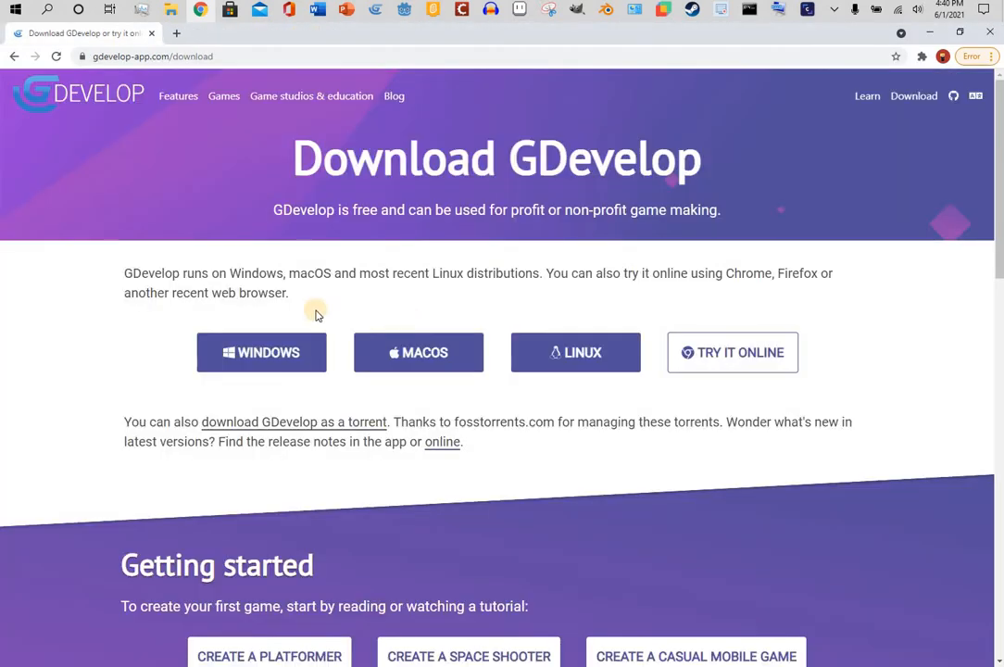
Step: Examine the download page's platform options and its Getting started section with tutorials and community links
{"action": "left_click", "coordinate": [616, 363]}
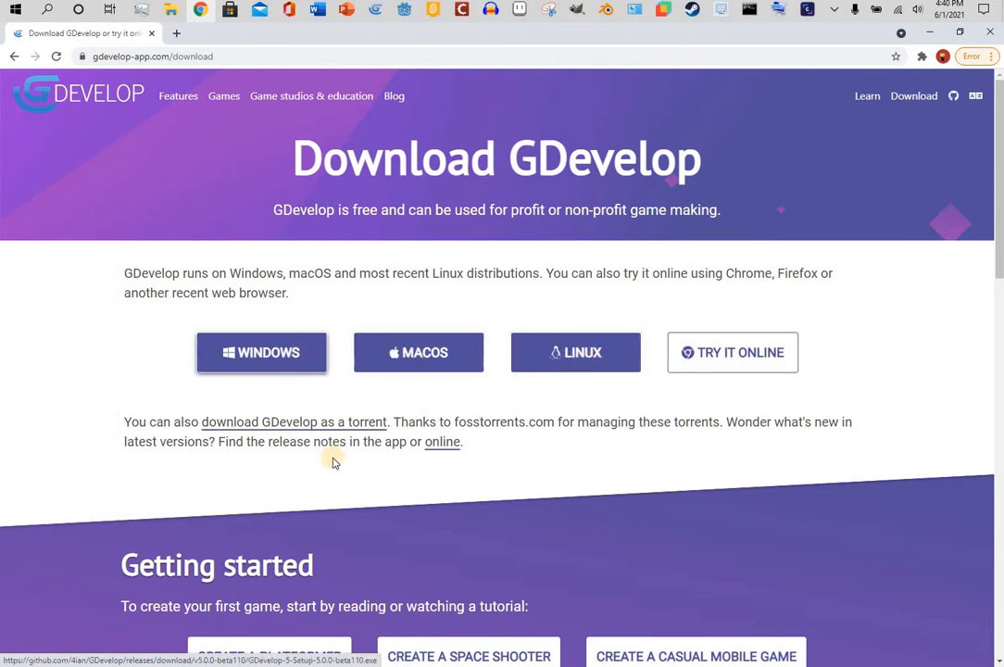
{"action": "scroll", "coordinate": [333, 461], "scroll_direction": "down", "scroll_amount": 5}
{"action": "scroll", "coordinate": [417, 413], "scroll_direction": "up", "scroll_amount": 2}
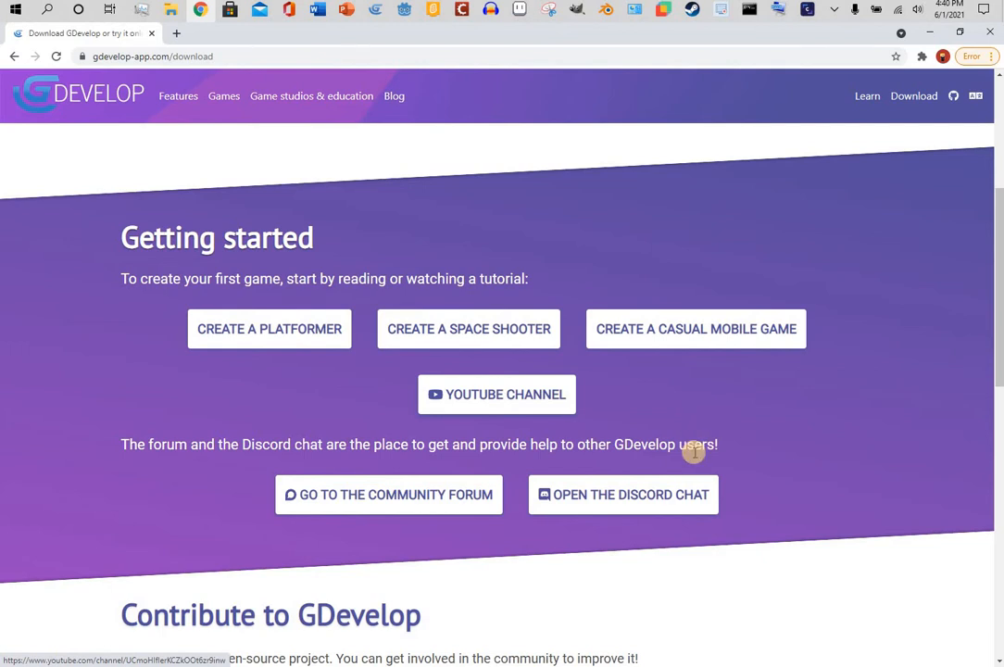
Step: Download the Windows installer of GDevelop 5 from the website's download page
{"action": "scroll", "coordinate": [693, 450], "scroll_direction": "down", "scroll_amount": 2}
{"action": "scroll", "coordinate": [481, 333], "scroll_direction": "up", "scroll_amount": 1}
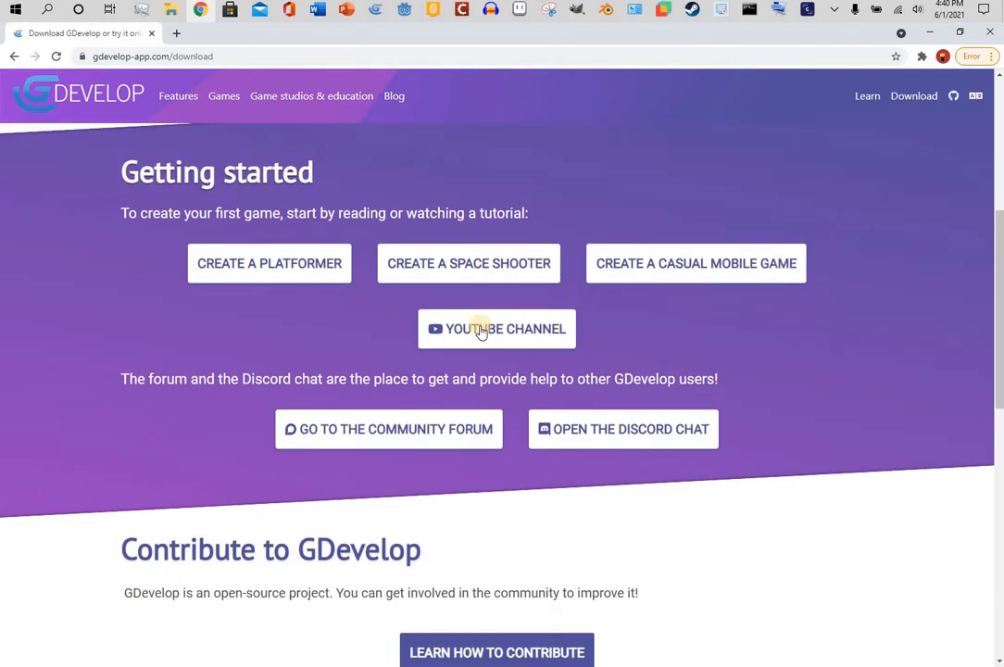
{"action": "scroll", "coordinate": [486, 608], "scroll_direction": "down", "scroll_amount": 3}
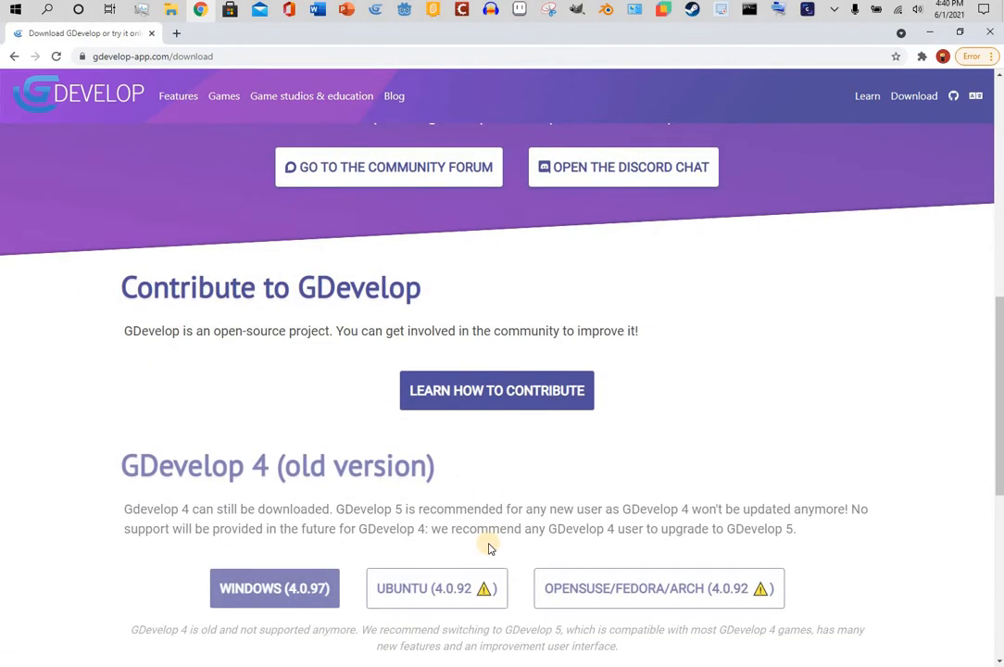
{"action": "scroll", "coordinate": [490, 548], "scroll_direction": "down", "scroll_amount": 3}
{"action": "scroll", "coordinate": [475, 565], "scroll_direction": "up", "scroll_amount": 10}
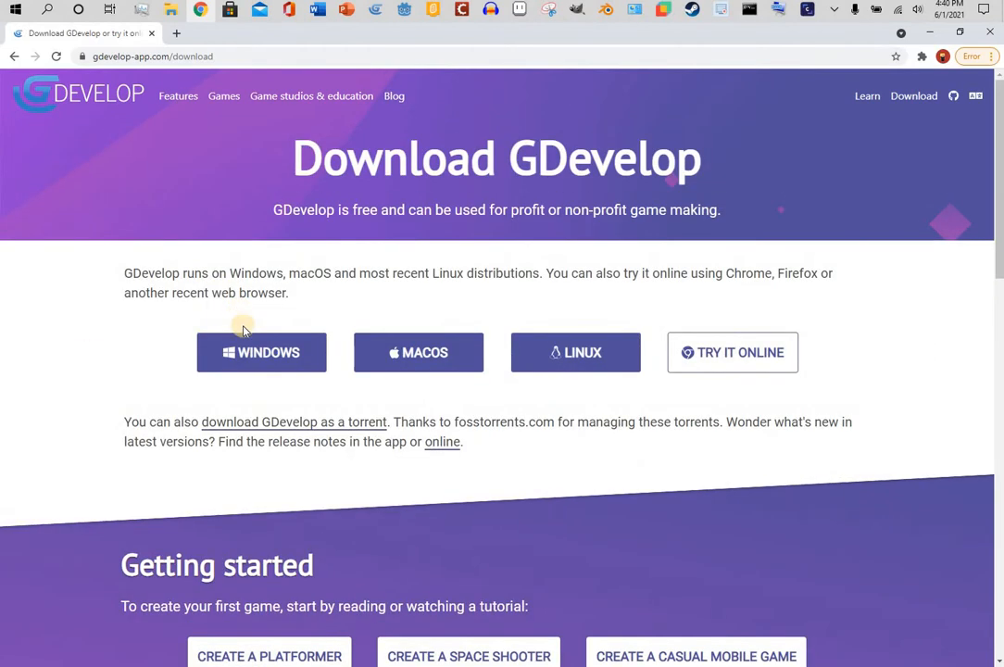
{"action": "left_click", "coordinate": [250, 353]}
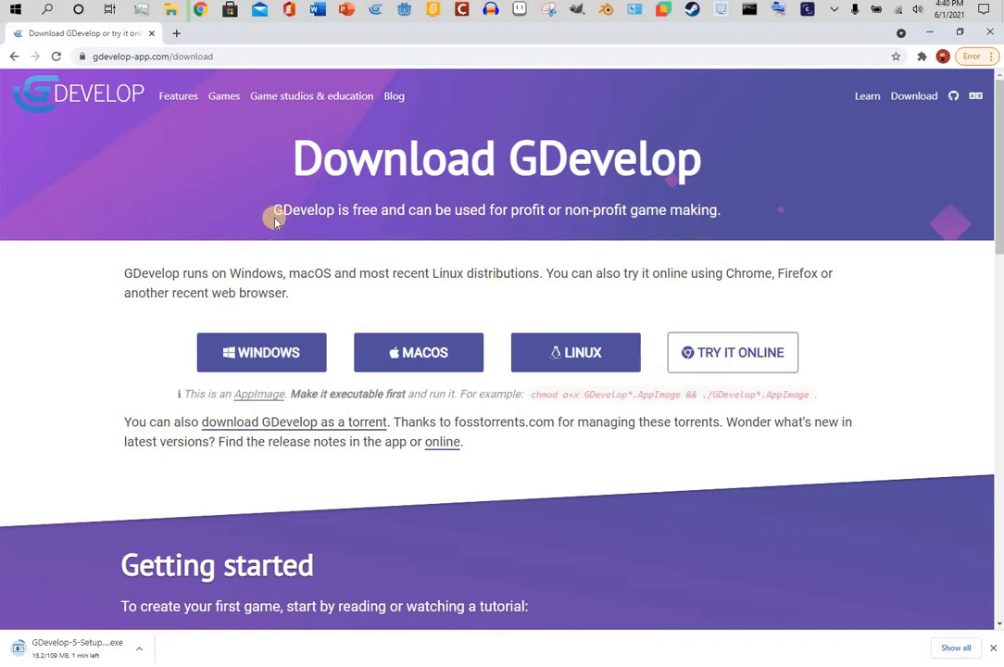
Step: Open the Game studios & education page and examine its sections on studios, commercial support, indie developers and education
{"action": "left_click", "coordinate": [299, 102]}
{"action": "scroll", "coordinate": [422, 625], "scroll_direction": "down", "scroll_amount": 3}
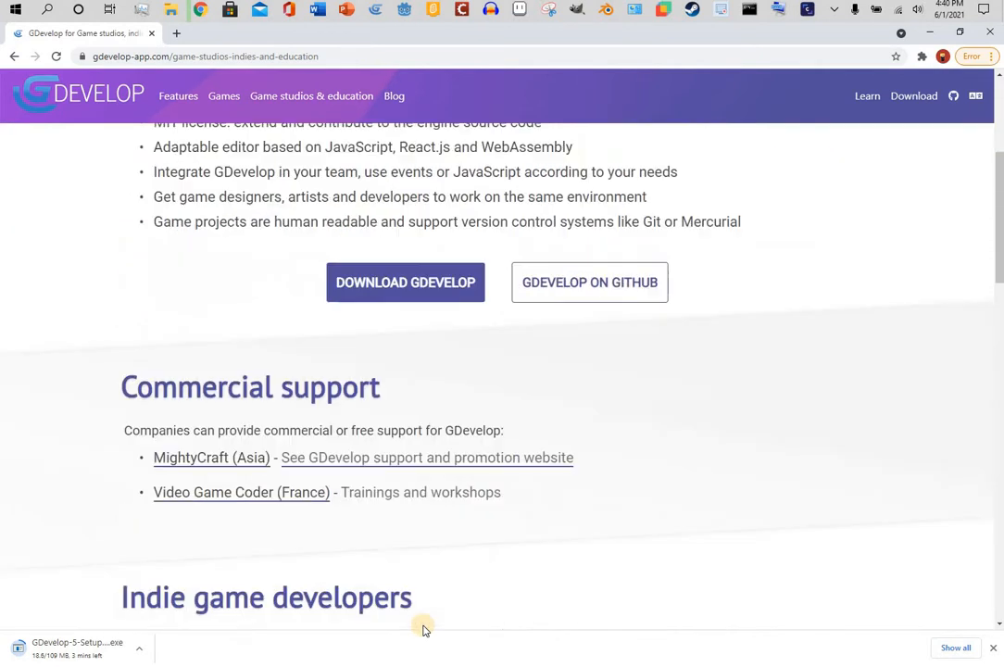
{"action": "scroll", "coordinate": [2, 348], "scroll_direction": "up", "scroll_amount": 2}
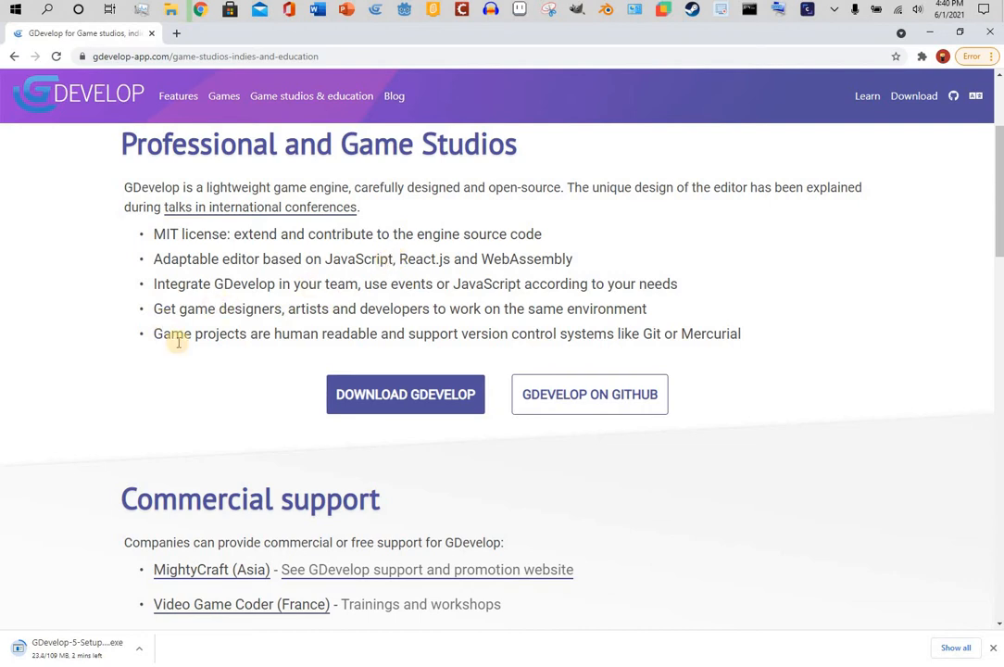
{"action": "scroll", "coordinate": [214, 474], "scroll_direction": "down", "scroll_amount": 3}
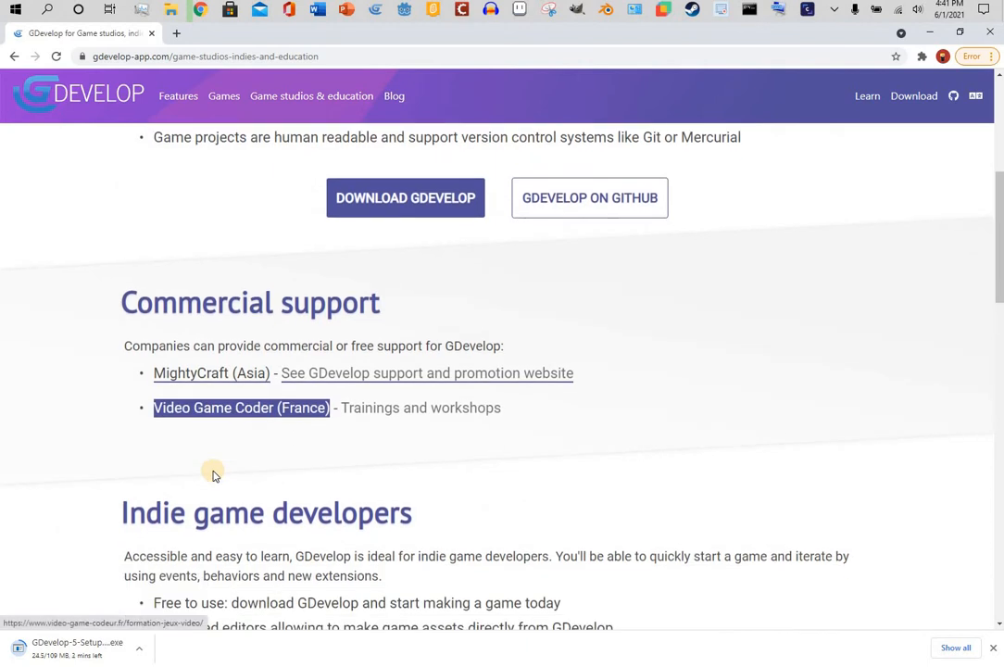
{"action": "scroll", "coordinate": [214, 475], "scroll_direction": "down", "scroll_amount": 2}
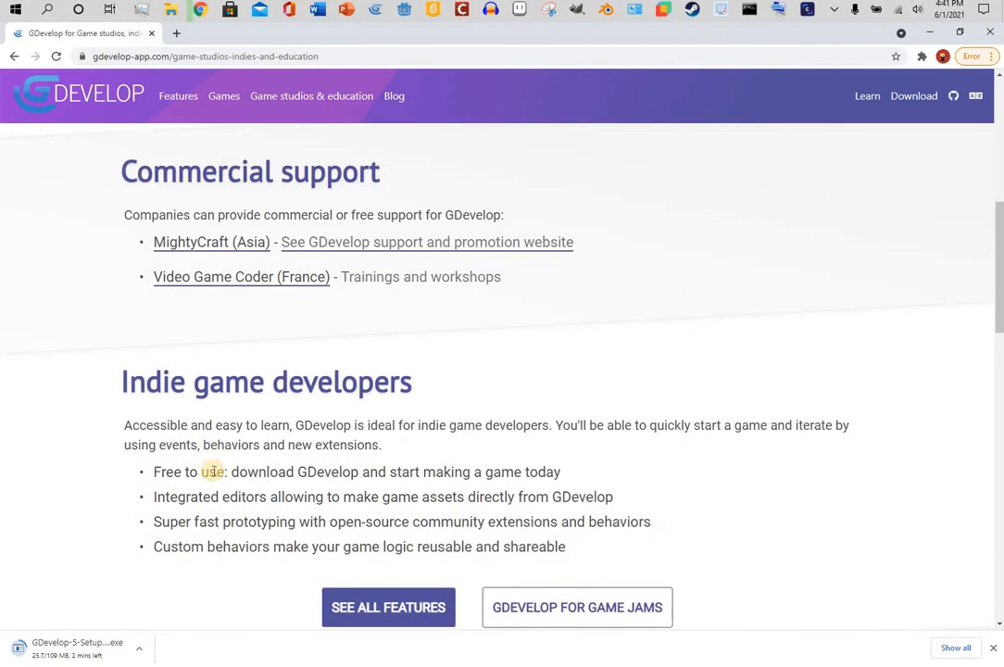
{"action": "scroll", "coordinate": [214, 472], "scroll_direction": "down", "scroll_amount": 2}
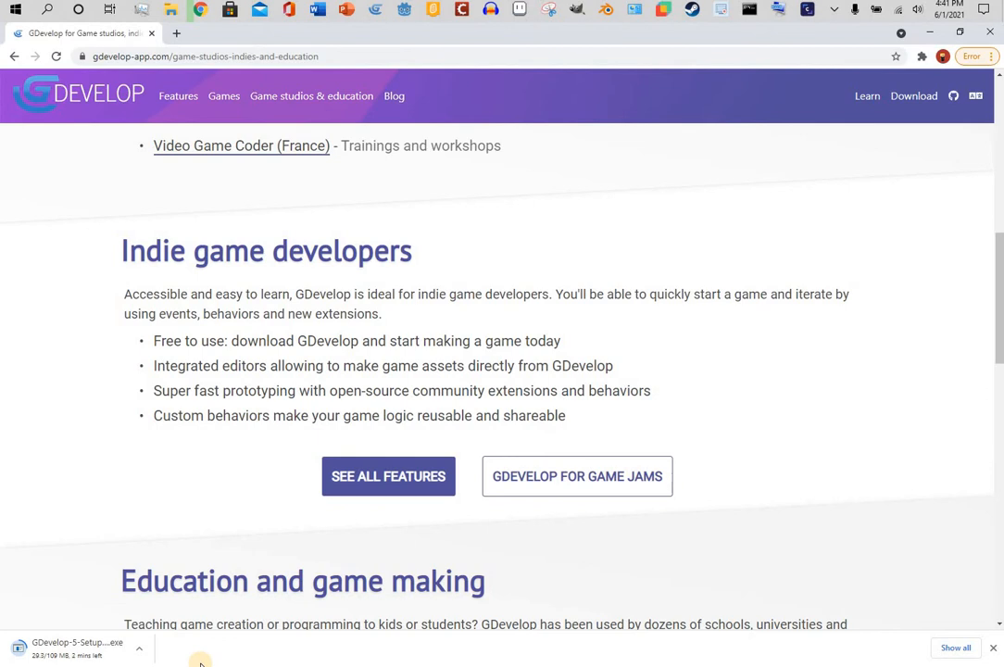
{"action": "scroll", "coordinate": [625, 476], "scroll_direction": "down", "scroll_amount": 6}
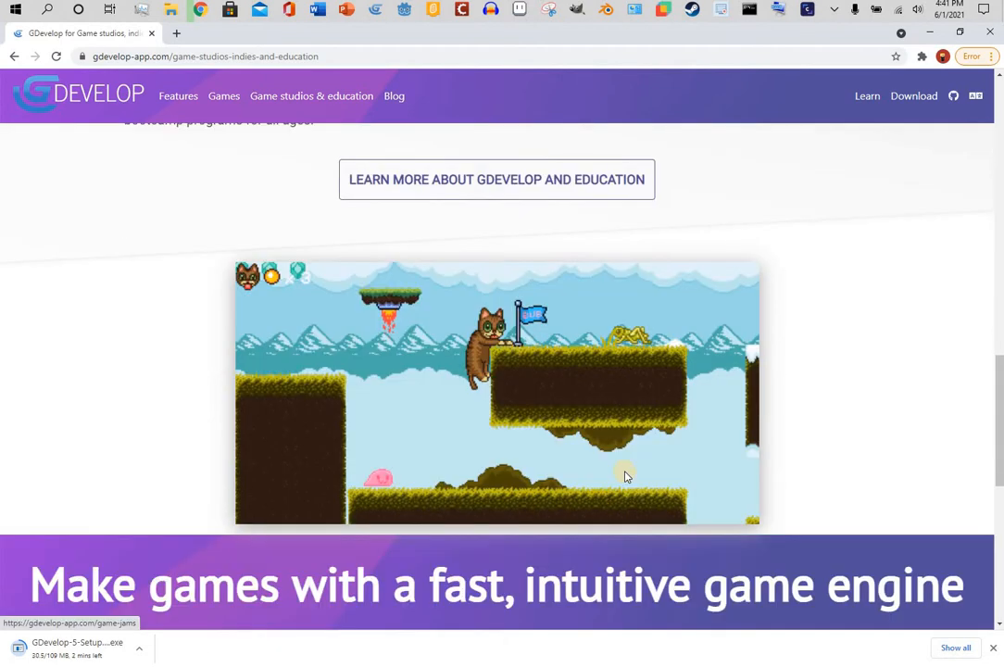
{"action": "scroll", "coordinate": [626, 476], "scroll_direction": "up", "scroll_amount": 3}
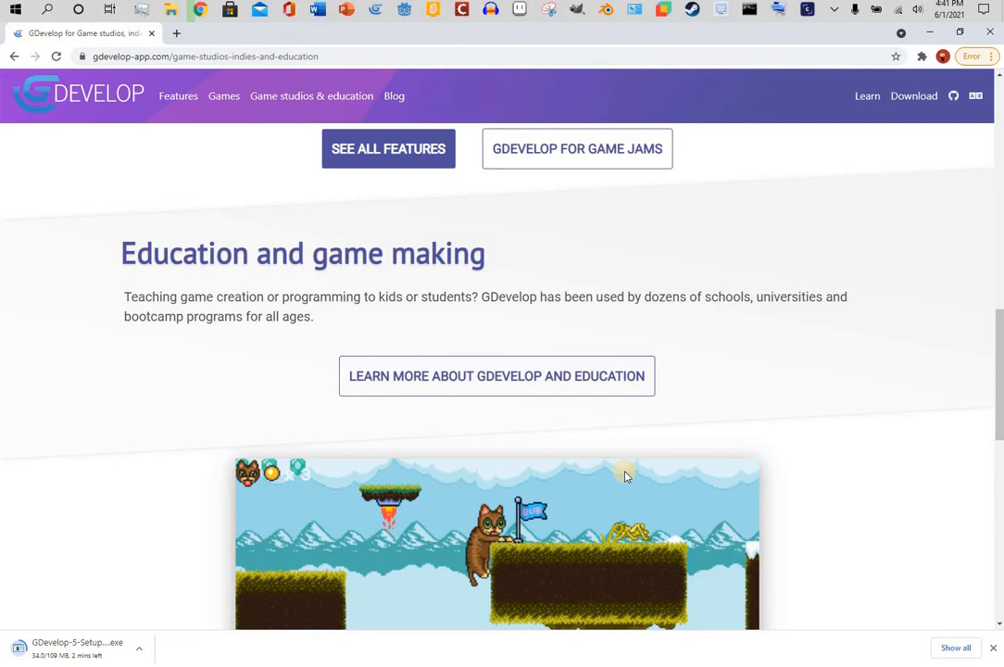
Step: View the page about GDevelop and education, and return to the website's home page
{"action": "left_click", "coordinate": [581, 376]}
{"action": "scroll", "coordinate": [581, 376], "scroll_direction": "down", "scroll_amount": 5}
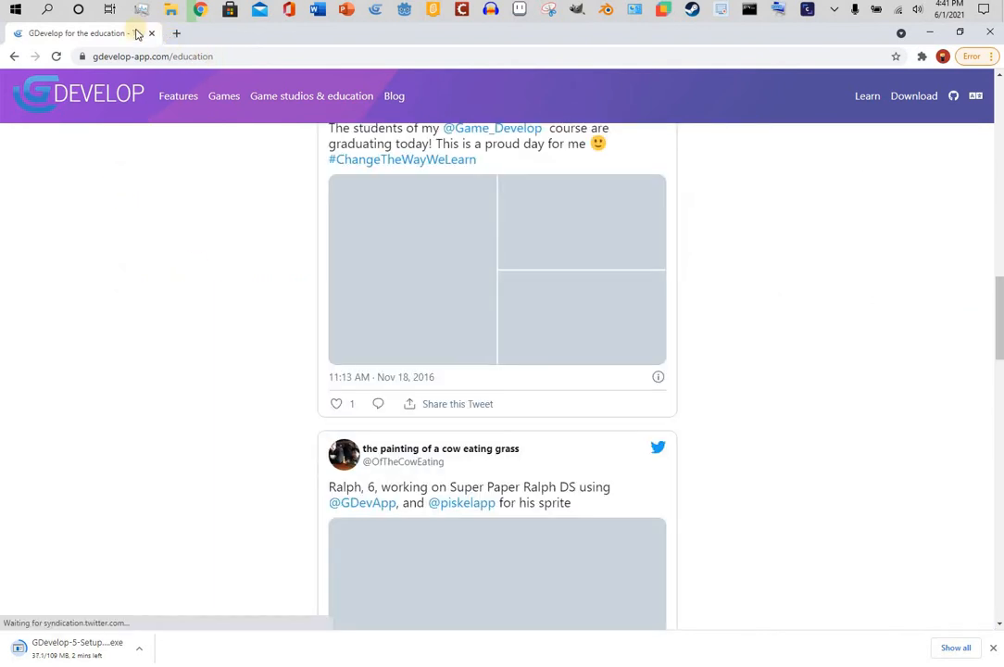
{"action": "left_click", "coordinate": [12, 58]}
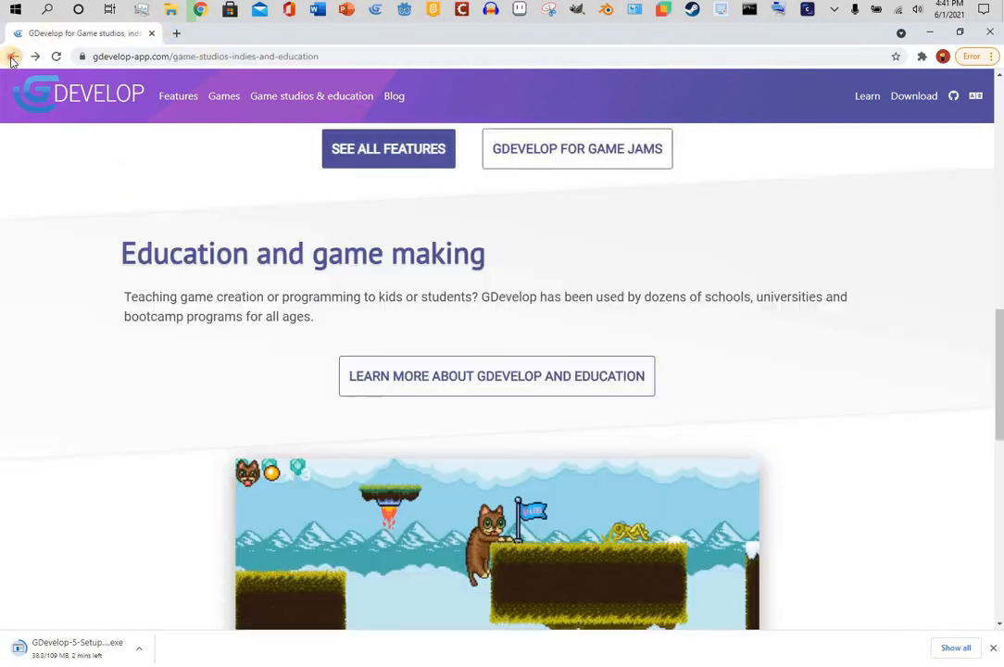
{"action": "left_click", "coordinate": [12, 57]}
{"action": "left_click", "coordinate": [12, 58]}
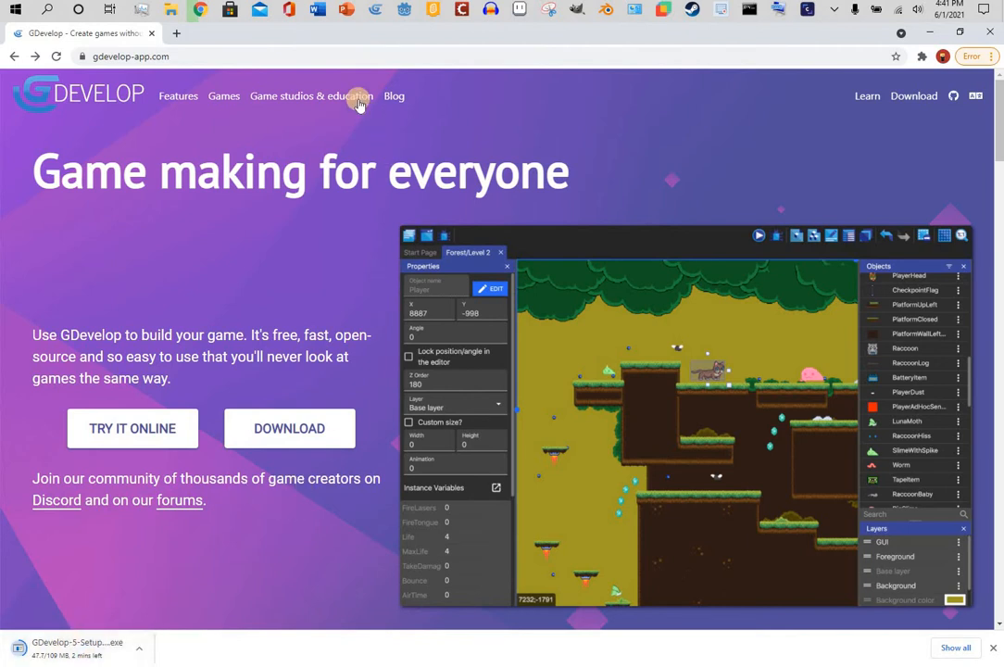
Step: Switch to the GDevelop 5 desktop app, hide the project manager, and briefly preview the dot platformer game
{"action": "left_click", "coordinate": [382, 11]}
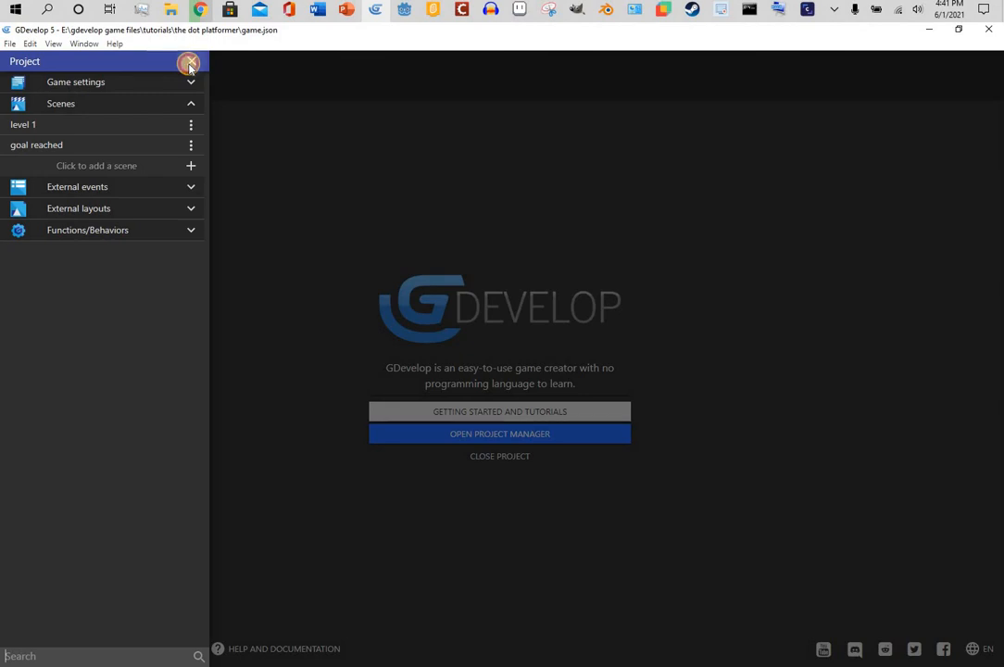
{"action": "left_click", "coordinate": [189, 63]}
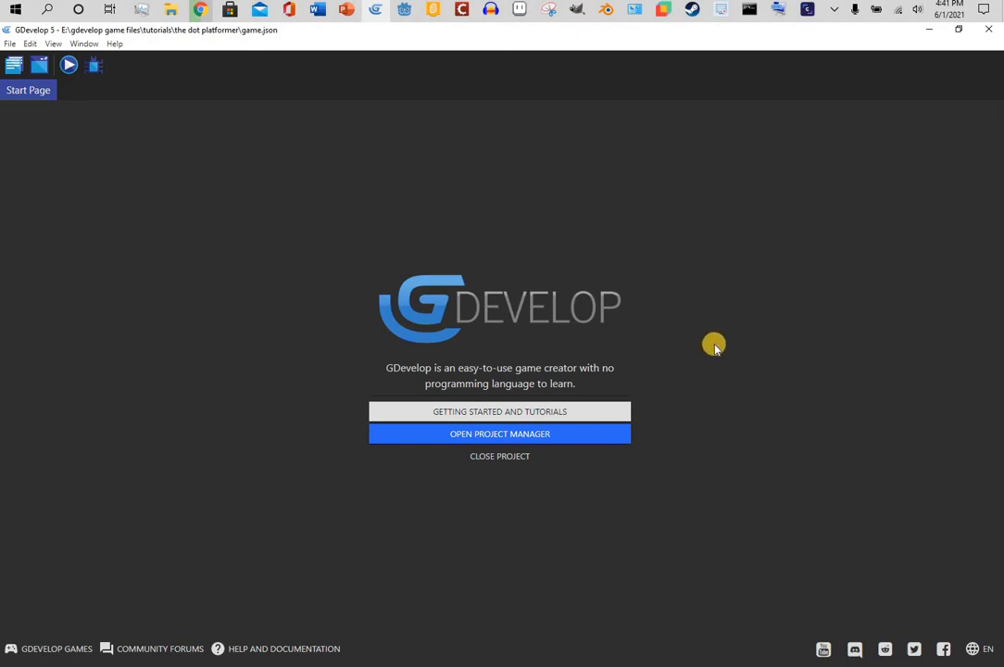
{"action": "left_click", "coordinate": [71, 66]}
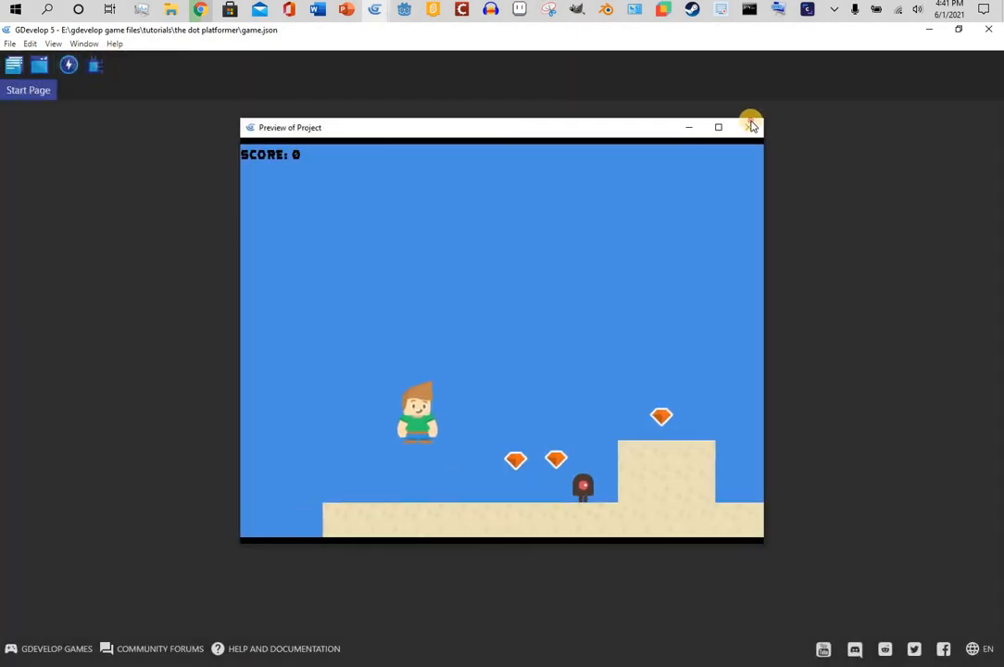
{"action": "left_click", "coordinate": [748, 125]}
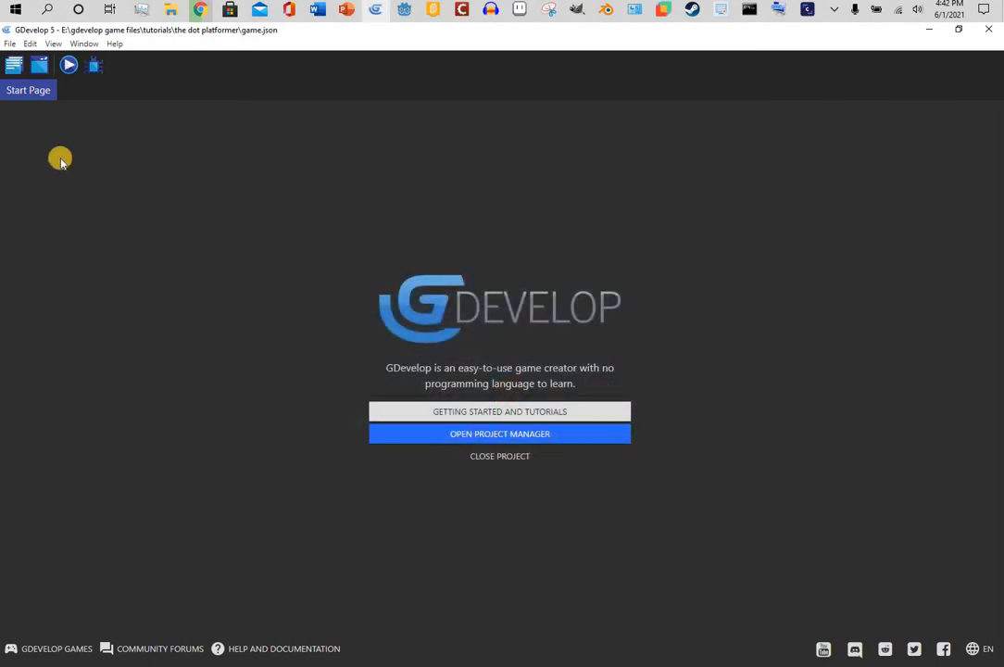
Step: Review the debug and network preview options and the standalone export options, including Windows/macOS/Linux packaging
{"action": "left_click", "coordinate": [93, 74]}
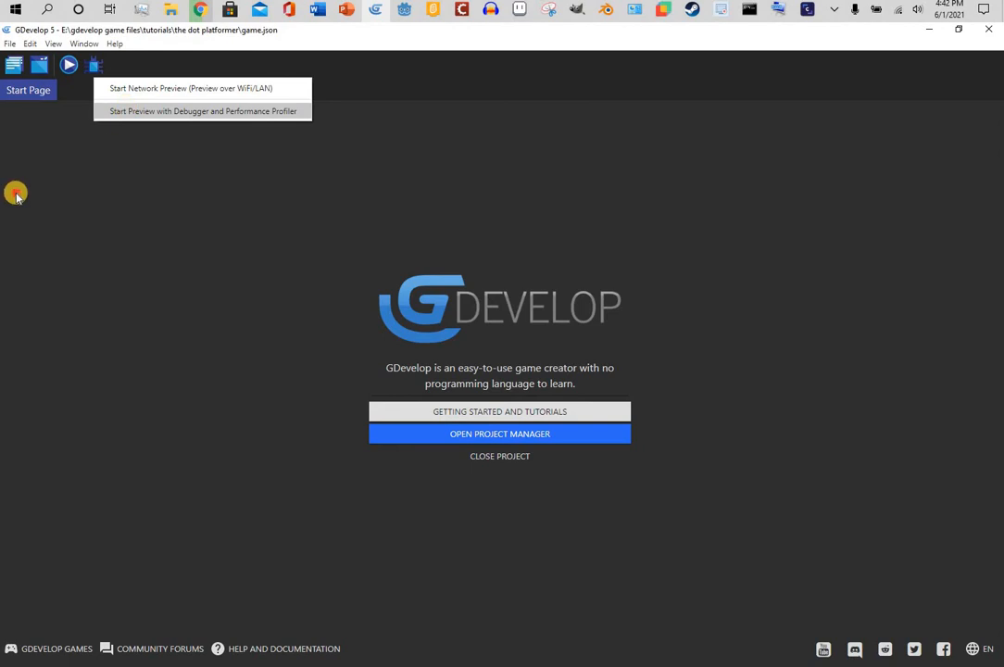
{"action": "left_click", "coordinate": [37, 57]}
{"action": "left_click", "coordinate": [40, 62]}
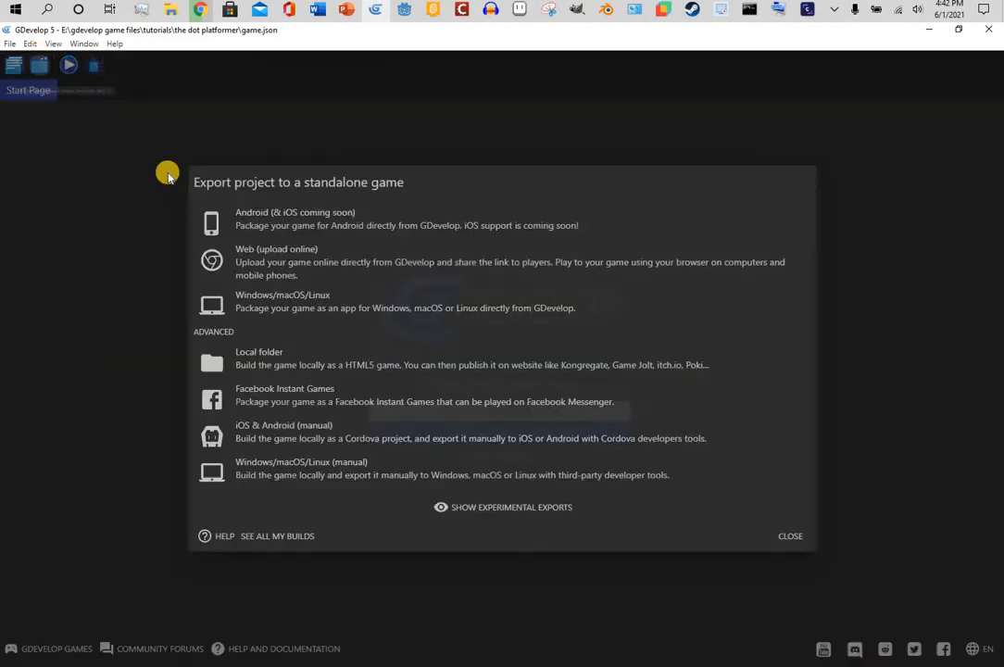
{"action": "left_click", "coordinate": [288, 301]}
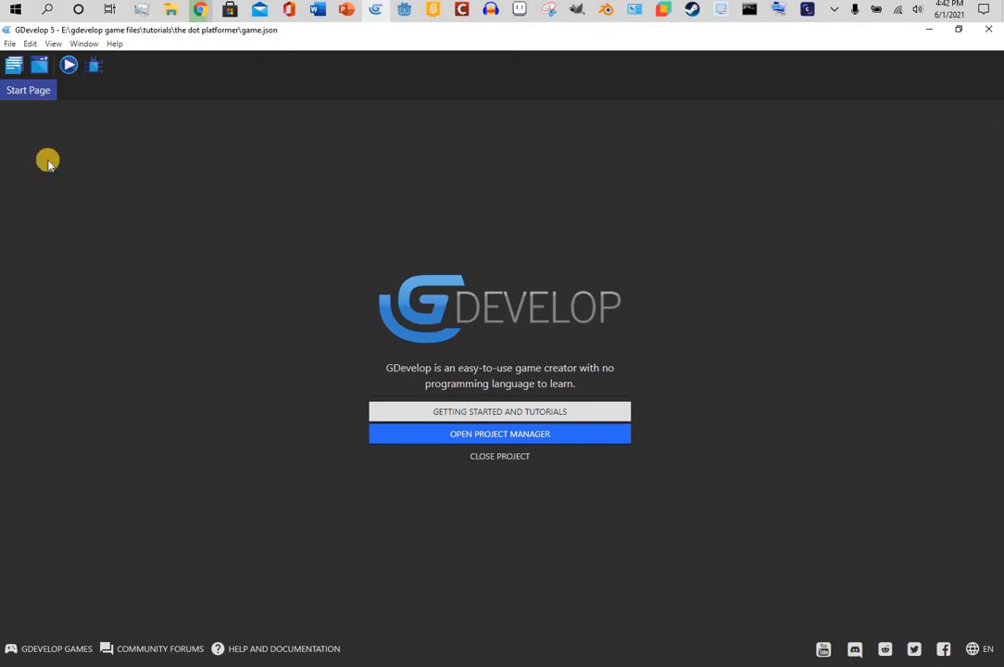
Step: Look over the editing and view commands, and show the project manager with the game's scenes
{"action": "left_click", "coordinate": [31, 44]}
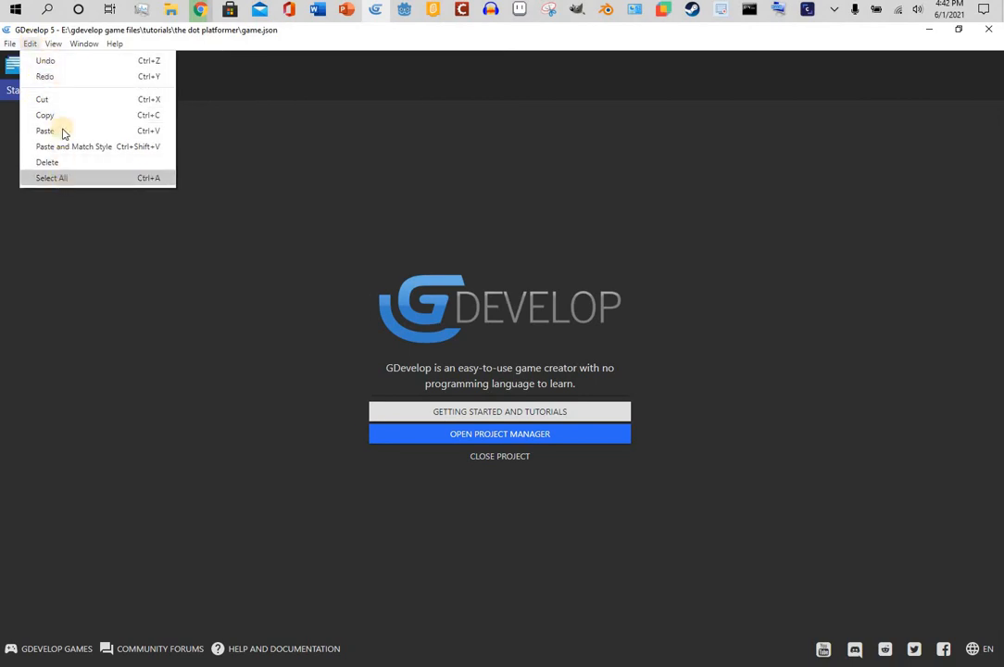
{"action": "left_click", "coordinate": [56, 44]}
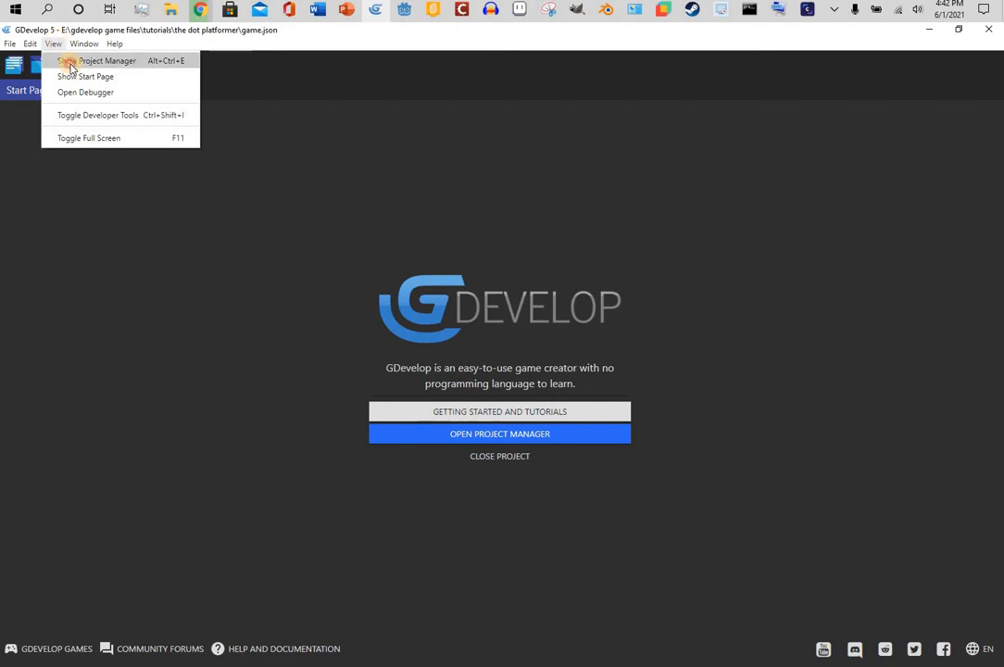
{"action": "left_click", "coordinate": [70, 63]}
{"action": "left_click", "coordinate": [55, 44]}
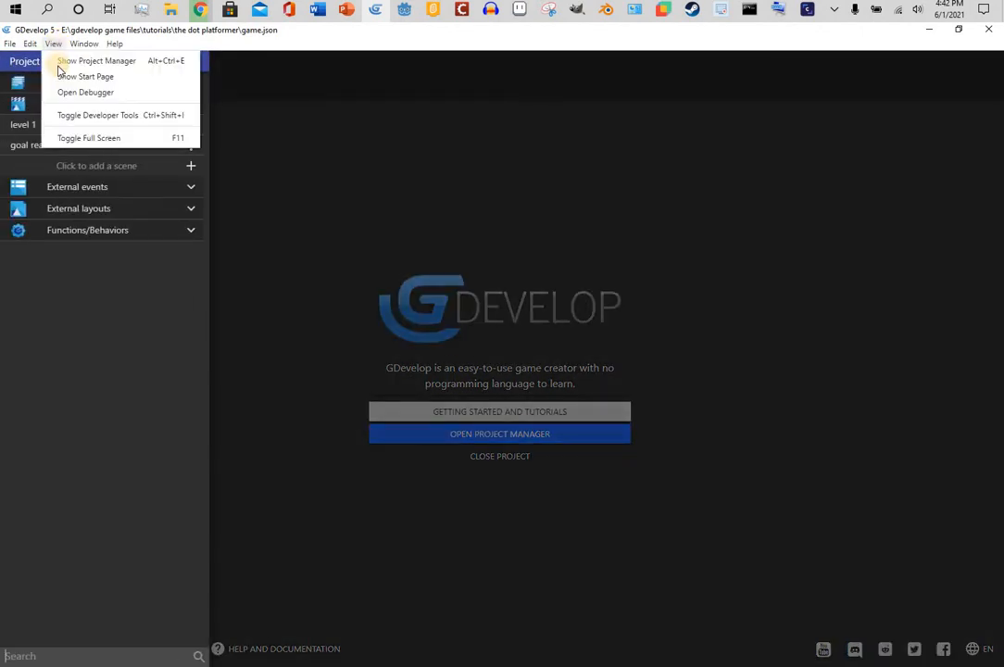
{"action": "left_click", "coordinate": [49, 63]}
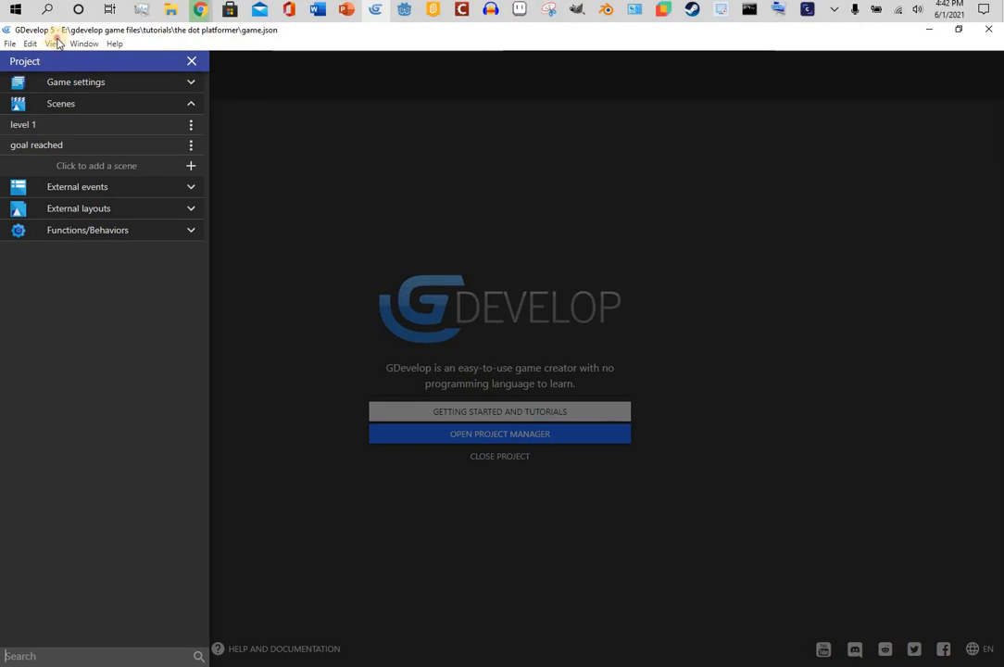
Step: Open the debugger to view it, hide the project manager, and close the debugger
{"action": "left_click", "coordinate": [52, 44]}
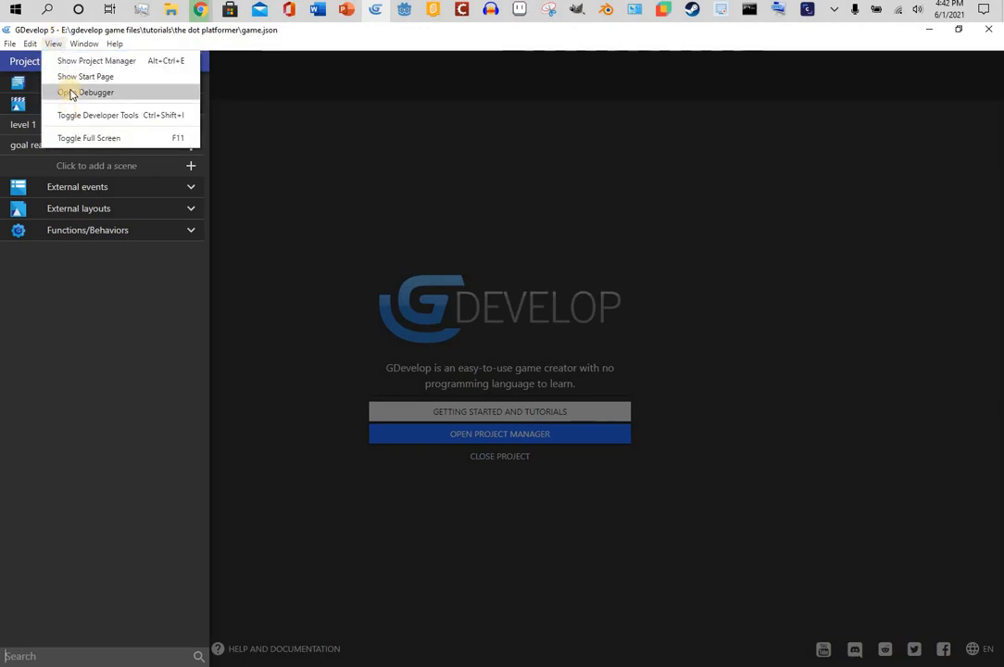
{"action": "left_click", "coordinate": [175, 96]}
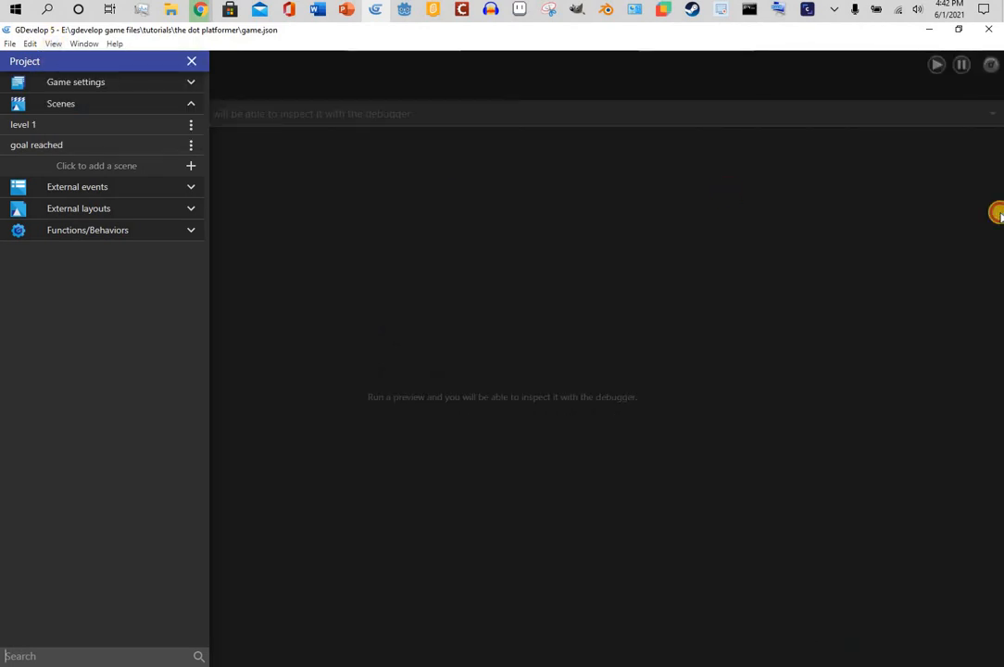
{"action": "left_click", "coordinate": [448, 133]}
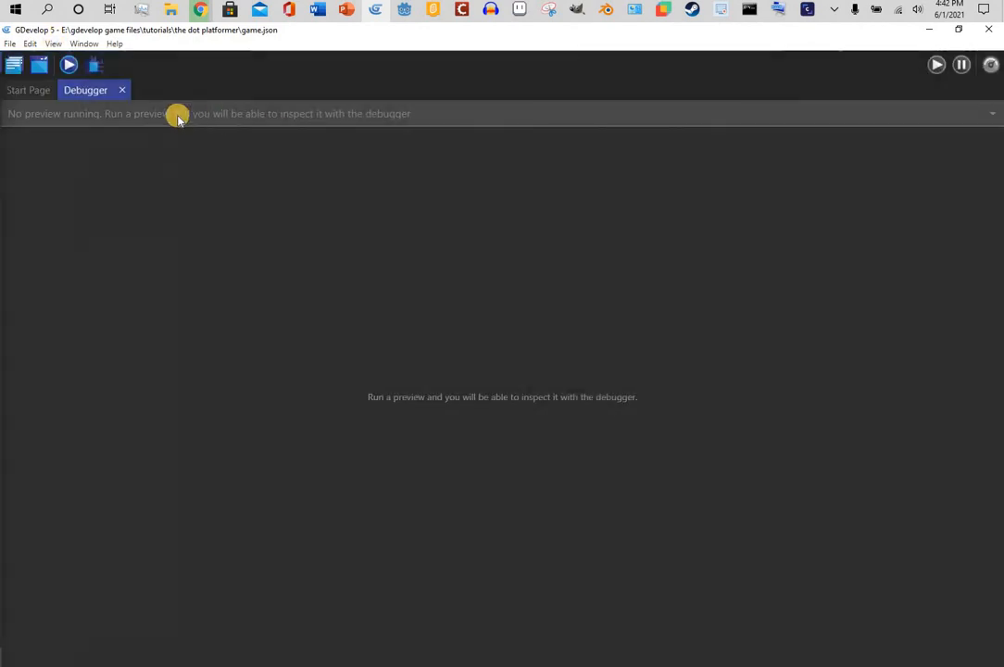
{"action": "left_click", "coordinate": [121, 91]}
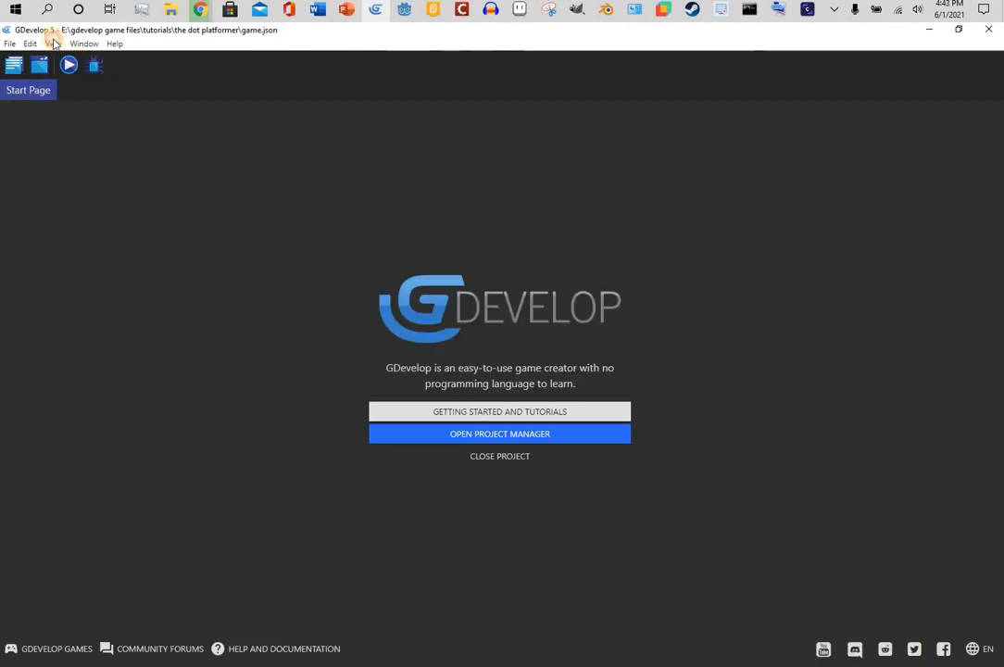
Step: Show the developer tools, and quit the GDevelop desktop app
{"action": "left_click", "coordinate": [54, 45]}
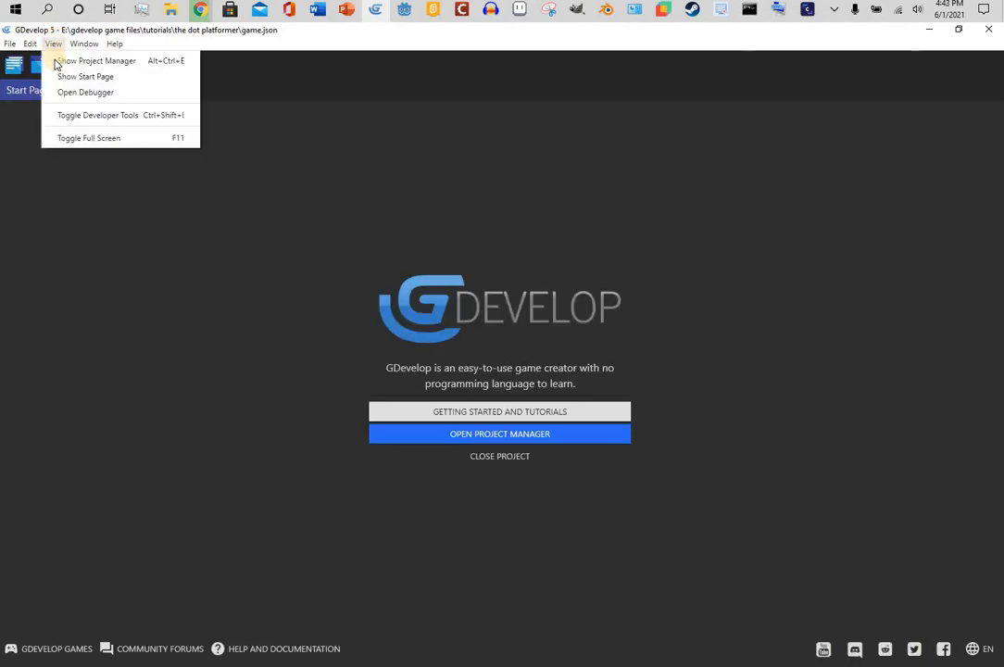
{"action": "left_click", "coordinate": [54, 116]}
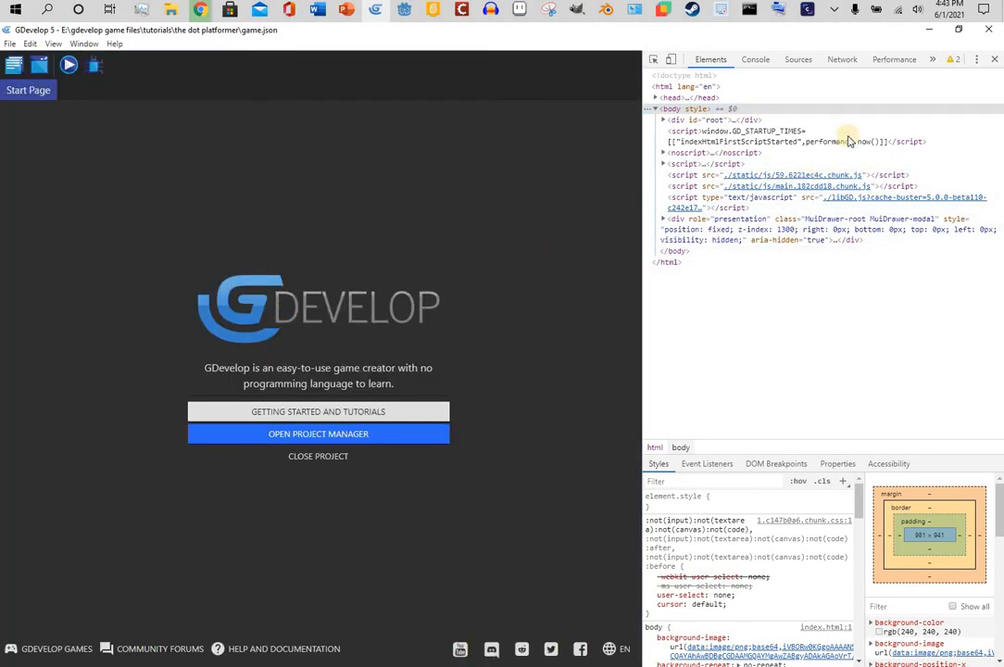
{"action": "left_click", "coordinate": [991, 33]}
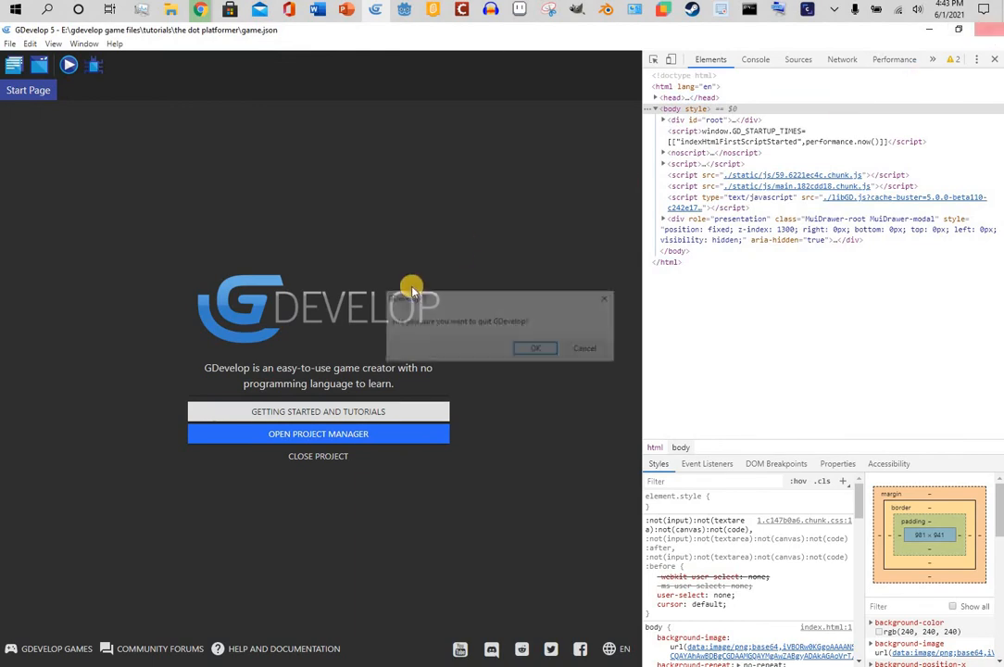
{"action": "left_click", "coordinate": [537, 350]}
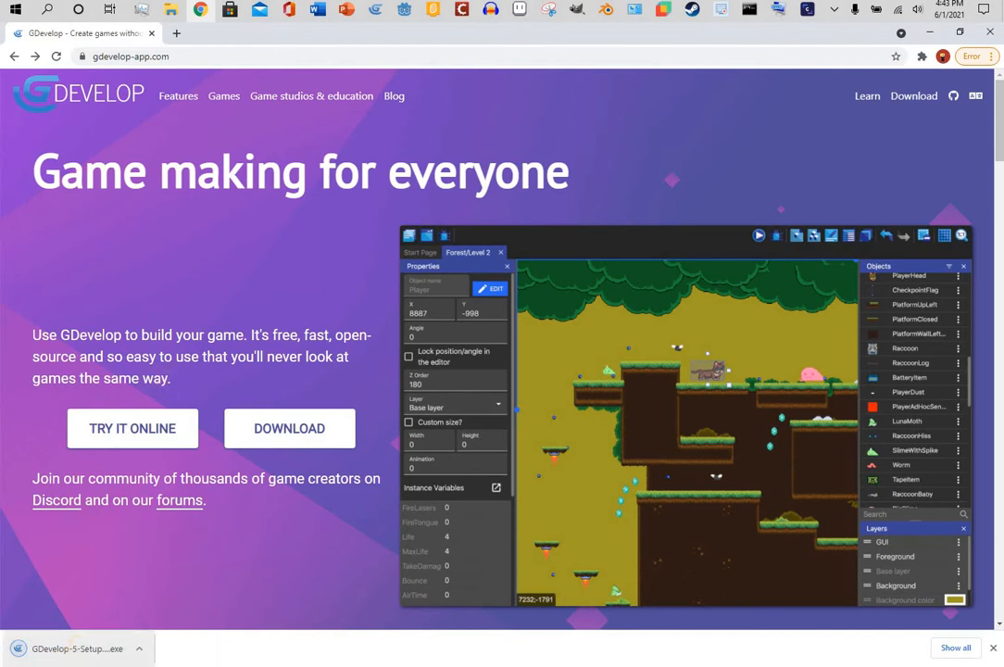
Step: Open the Downloads folder in File Explorer to locate the GDevelop 5 setup file
{"action": "left_click", "coordinate": [172, 11]}
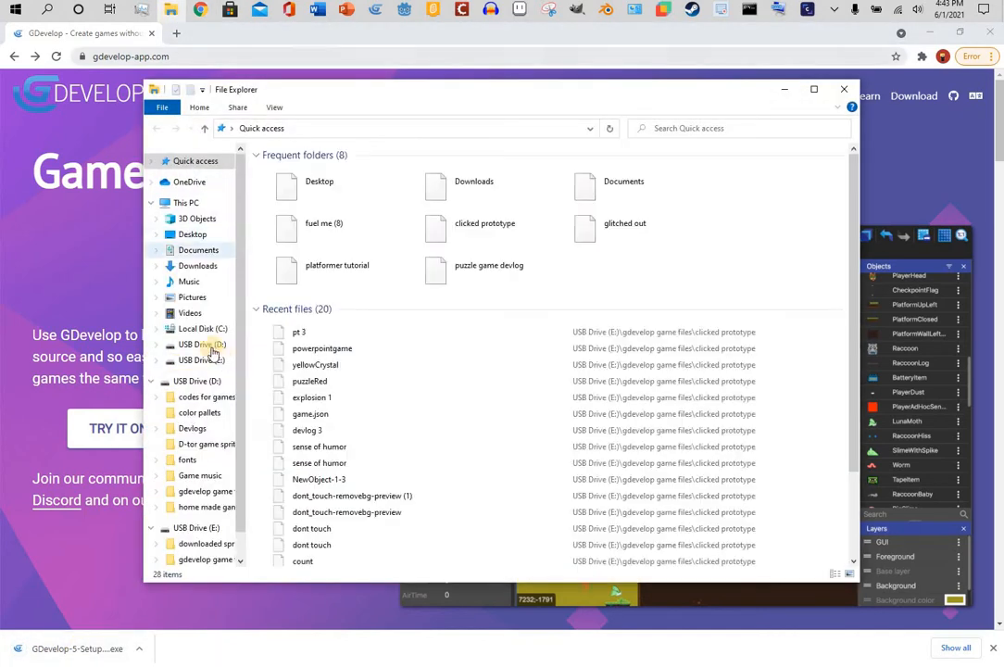
{"action": "left_click", "coordinate": [214, 267]}
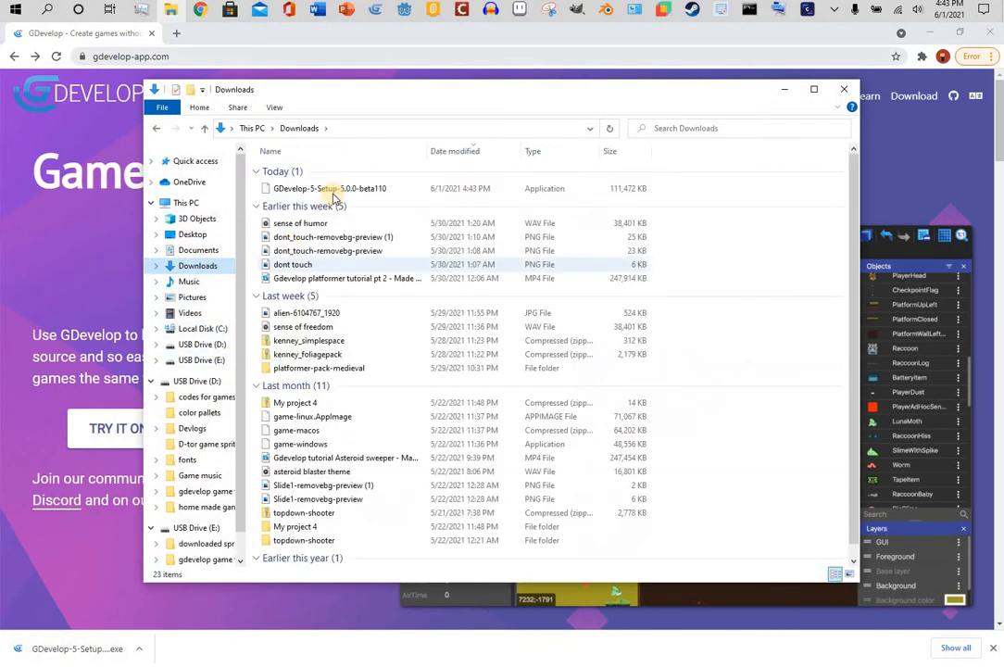
Step: Run the GDevelop-5-Setup-5.0.0-beta110 file and, in GDevelop 5, load the newer autosave of the dot platformer project
{"action": "double_click", "coordinate": [333, 190]}
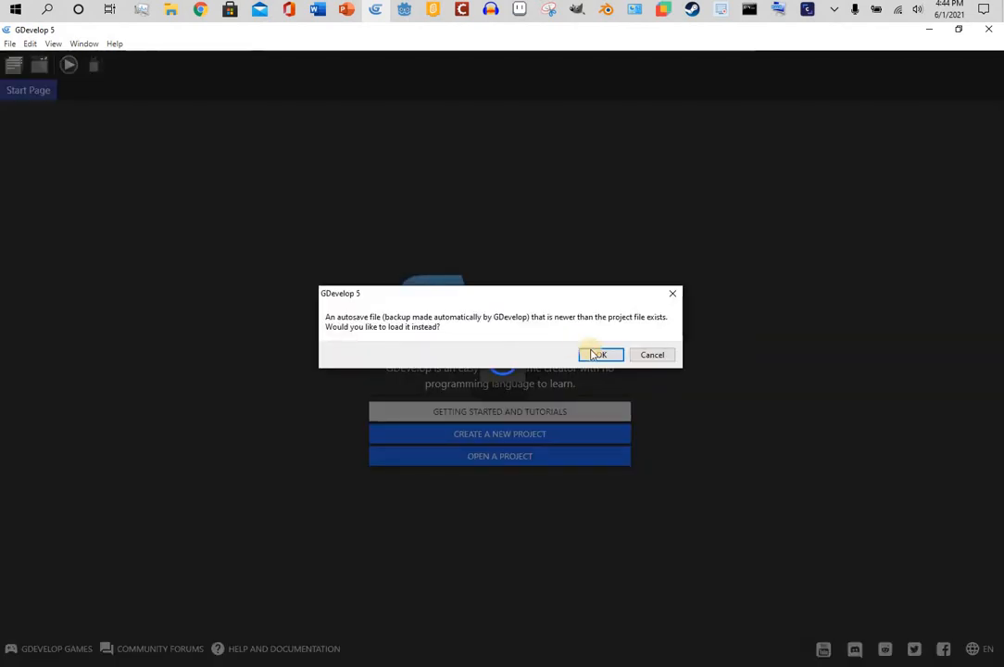
{"action": "left_click", "coordinate": [601, 355]}
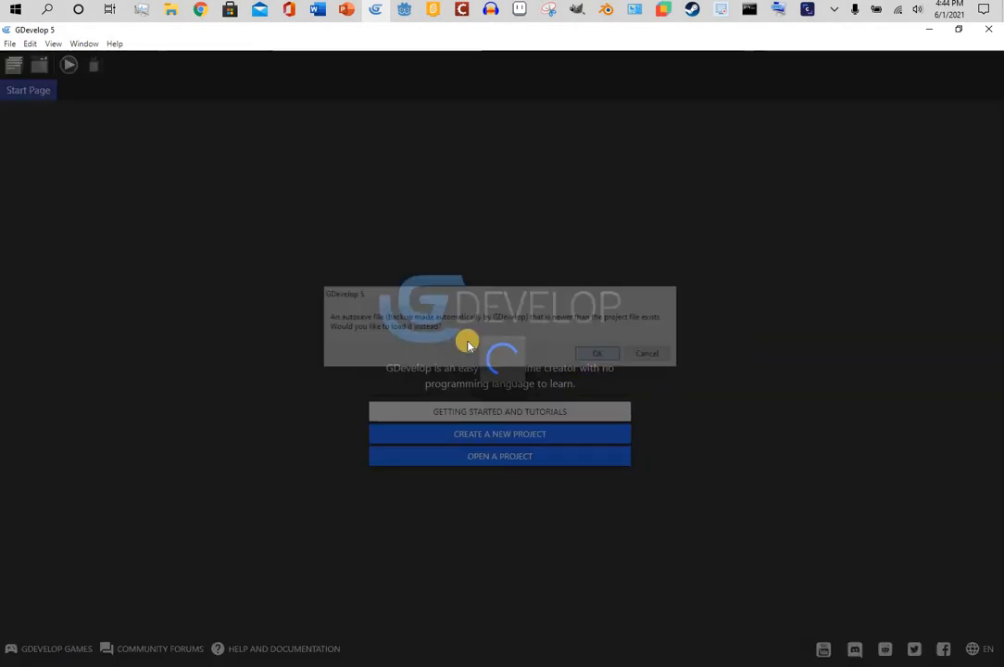
{"action": "left_click", "coordinate": [193, 60]}
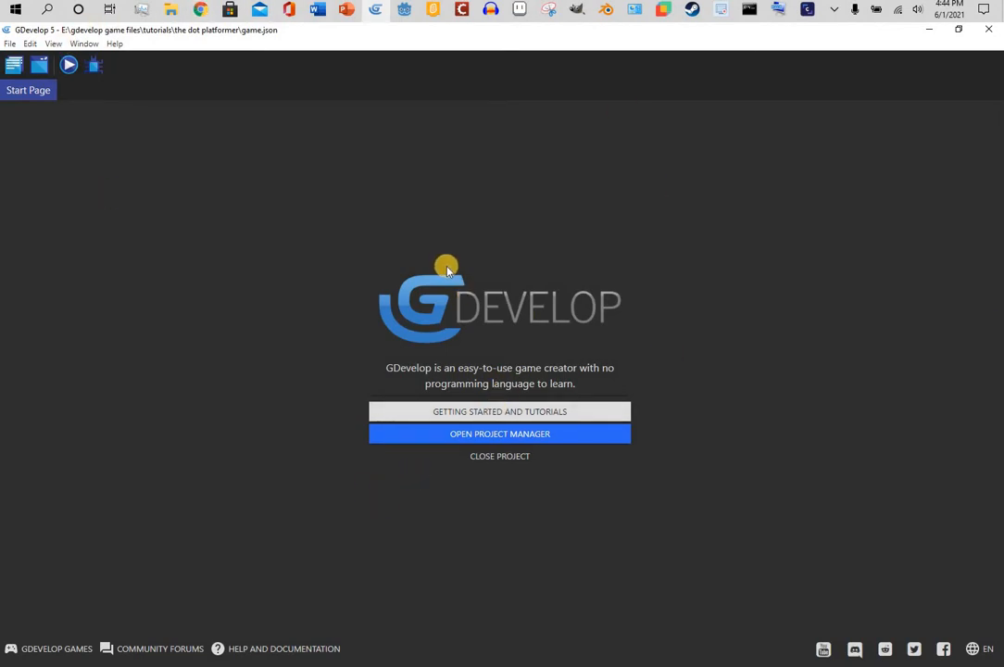
Step: Look through the getting-started, video and community tutorials from the start page, and close the list
{"action": "left_click", "coordinate": [472, 412]}
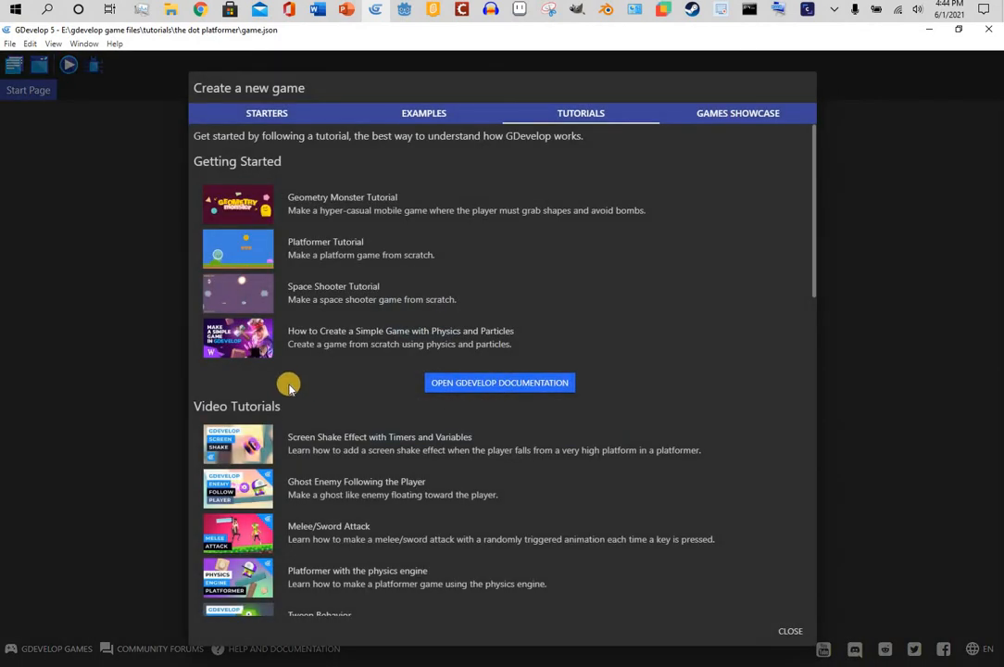
{"action": "scroll", "coordinate": [289, 383], "scroll_direction": "down", "scroll_amount": 10}
{"action": "scroll", "coordinate": [198, 461], "scroll_direction": "up", "scroll_amount": 7}
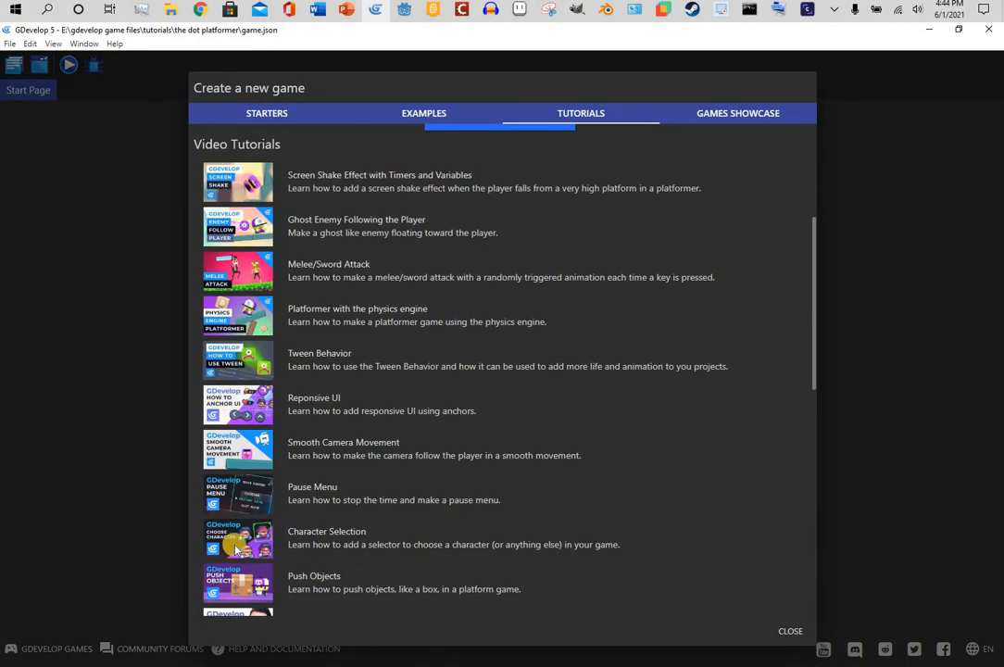
{"action": "scroll", "coordinate": [575, 293], "scroll_direction": "up", "scroll_amount": 3}
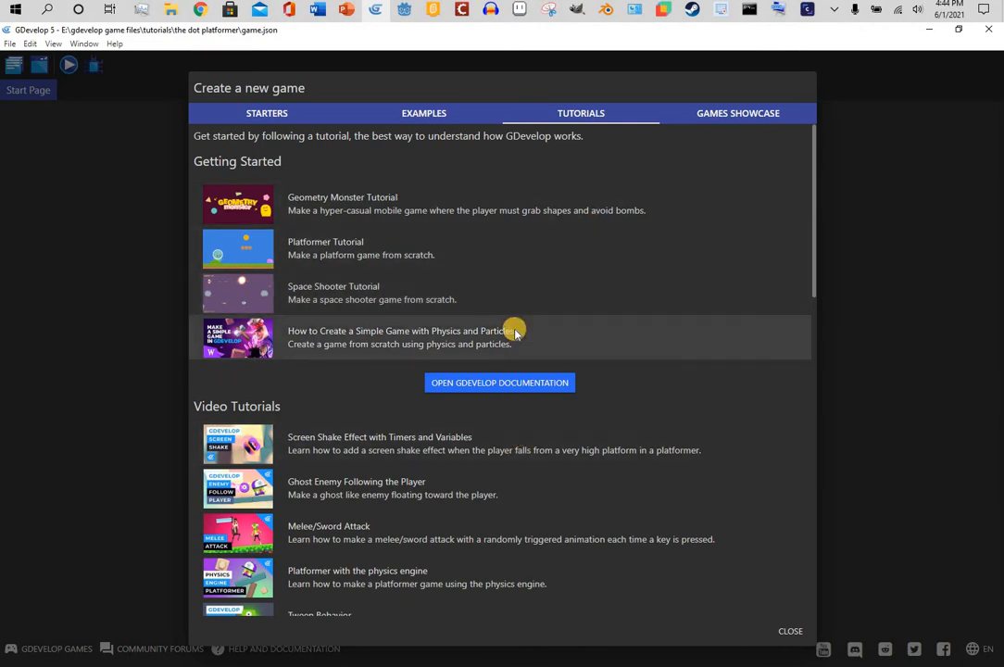
{"action": "scroll", "coordinate": [515, 339], "scroll_direction": "down", "scroll_amount": 10}
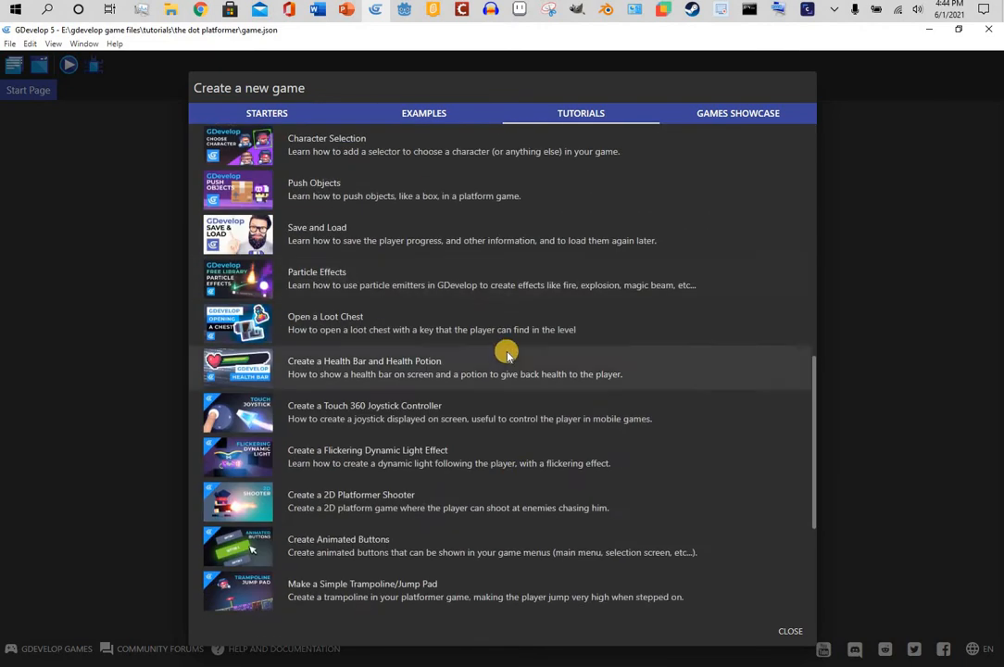
{"action": "scroll", "coordinate": [547, 319], "scroll_direction": "up", "scroll_amount": 5}
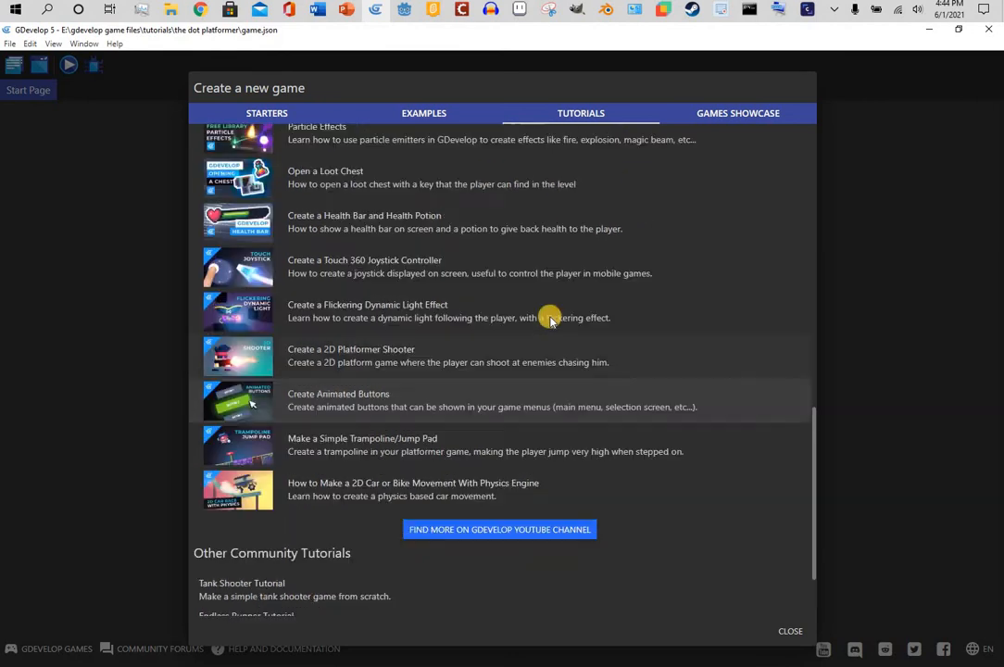
{"action": "scroll", "coordinate": [565, 297], "scroll_direction": "up", "scroll_amount": 5}
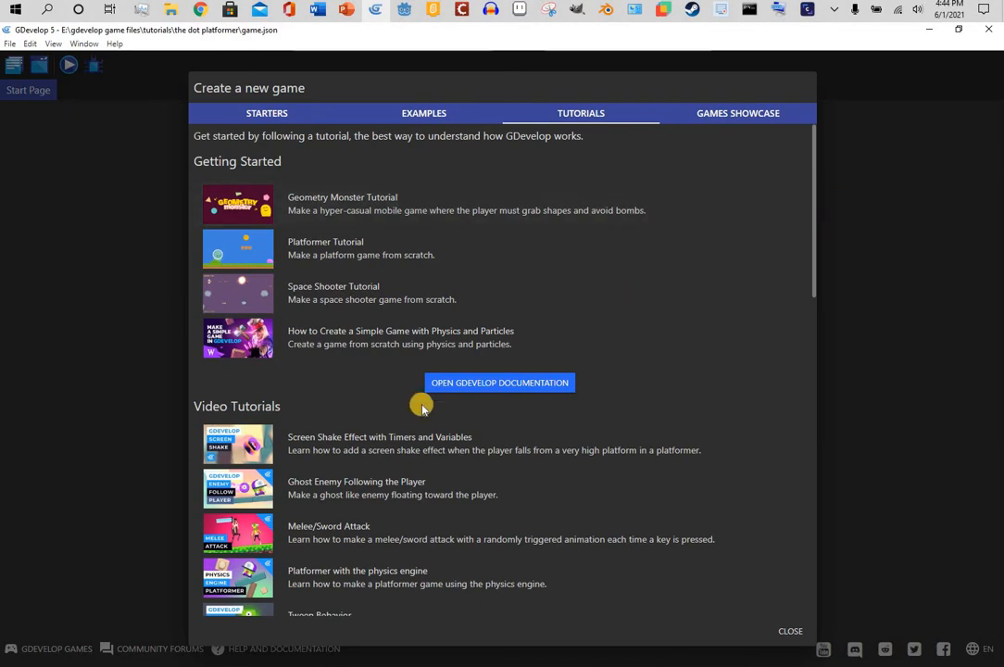
{"action": "left_click", "coordinate": [785, 635]}
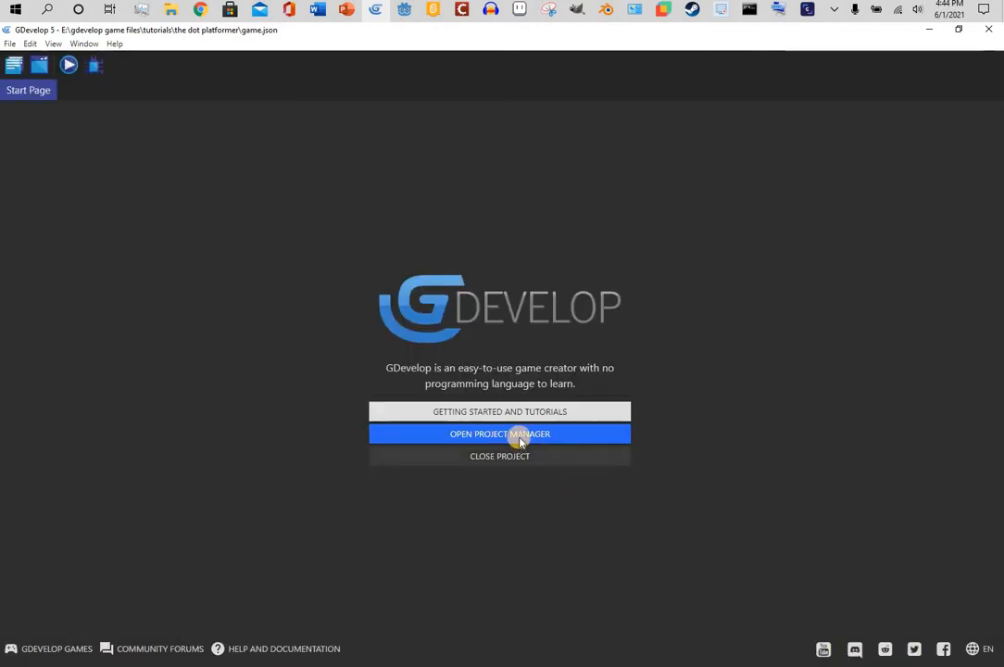
Step: Show the project manager from the start page, and close the current project
{"action": "left_click", "coordinate": [520, 436]}
{"action": "left_click", "coordinate": [515, 443]}
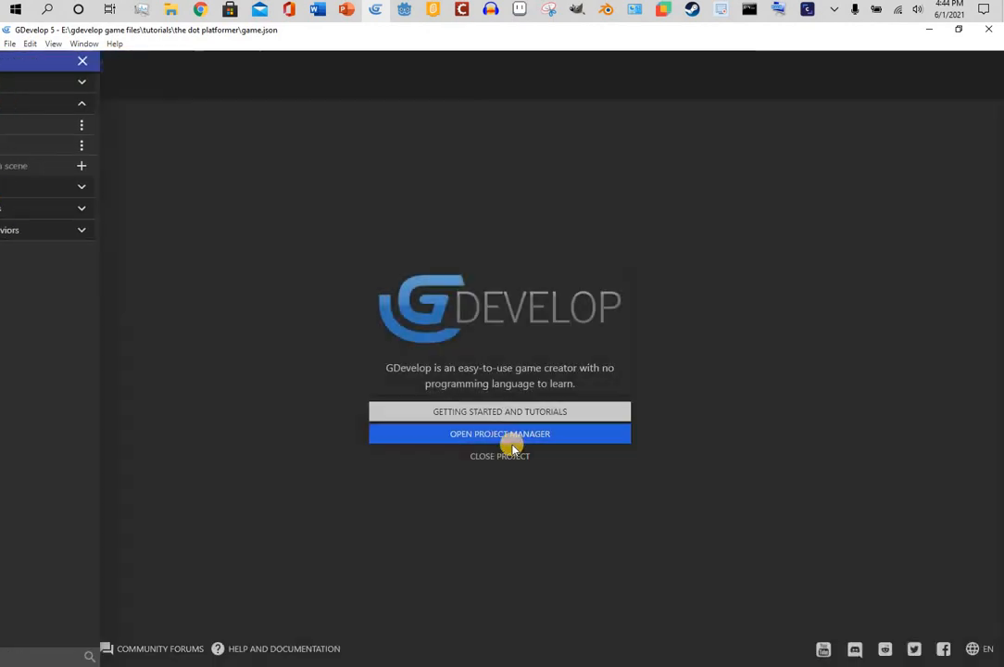
{"action": "left_click", "coordinate": [507, 455]}
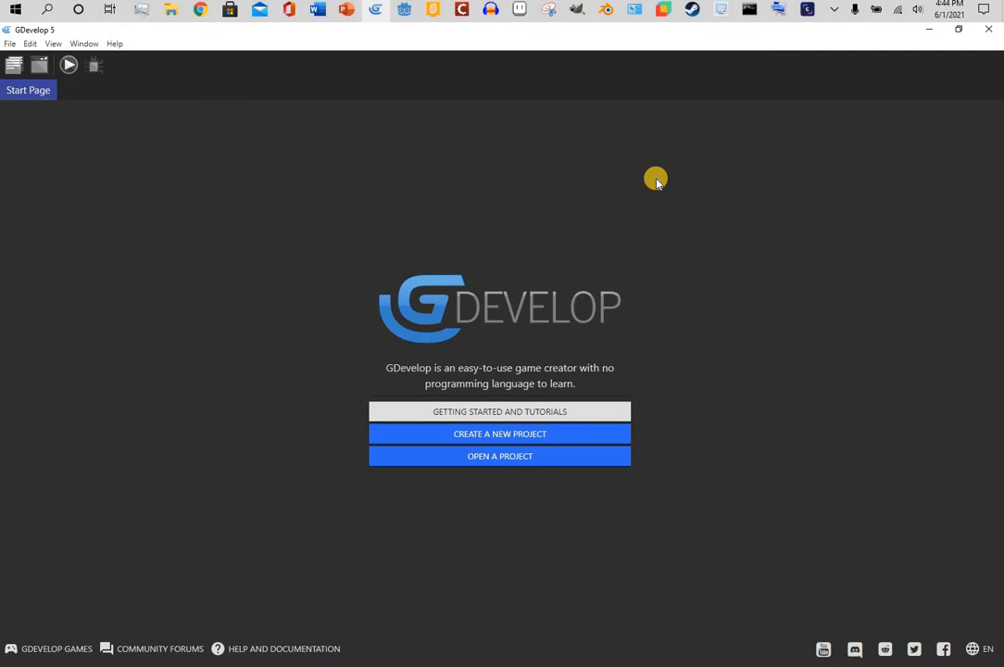
Step: Create a new project in the My project12 folder from the Platformer starter
{"action": "left_click", "coordinate": [8, 44]}
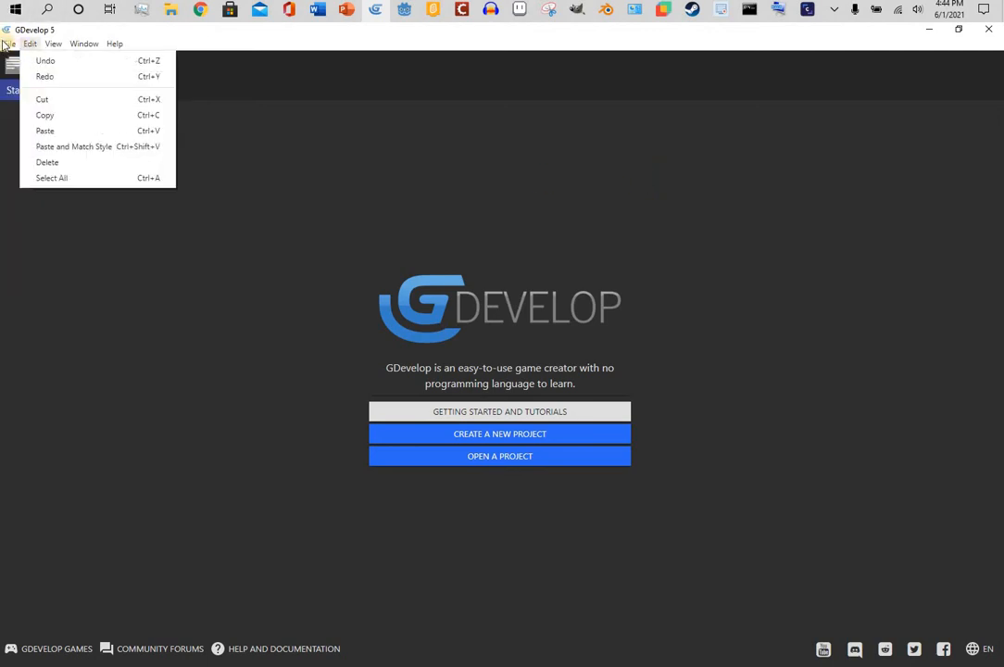
{"action": "left_click", "coordinate": [7, 61]}
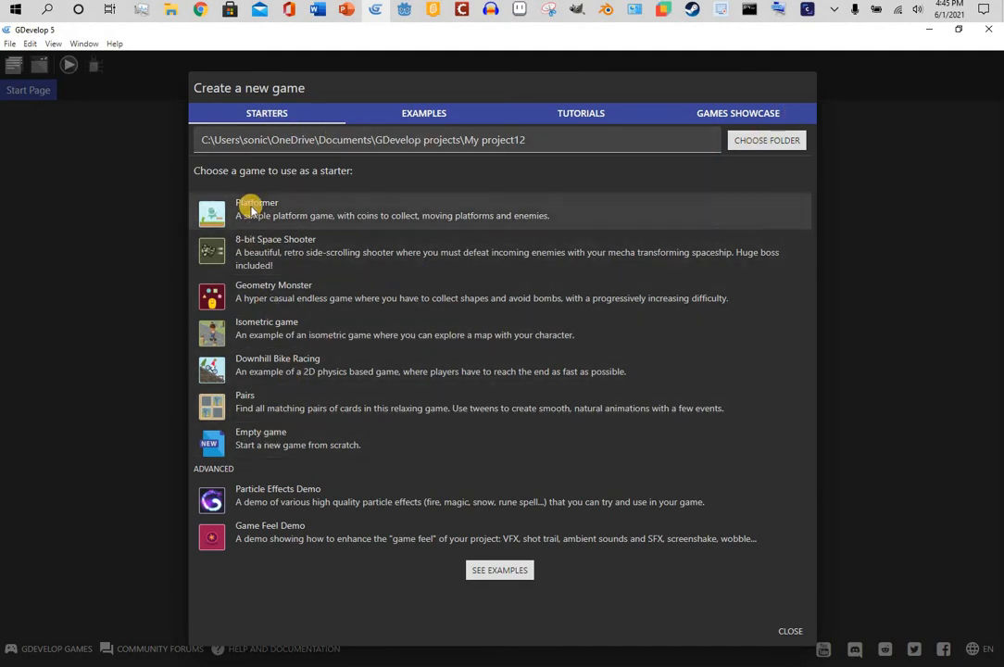
{"action": "left_click", "coordinate": [250, 209]}
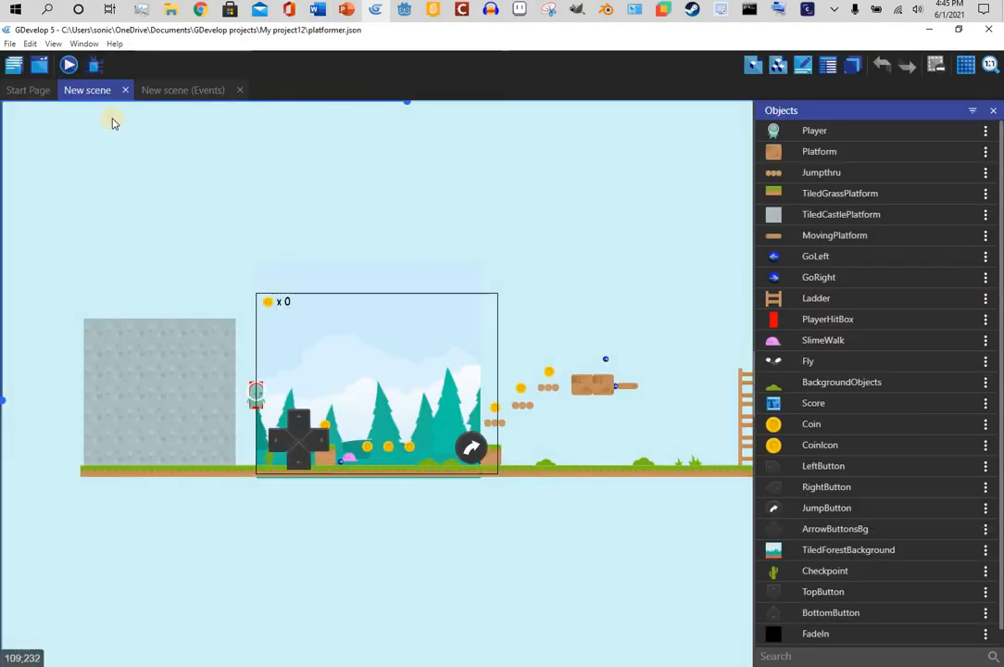
Step: Preview the platformer, run and jump the player through the level collecting coins, and close the preview
{"action": "left_click", "coordinate": [64, 63]}
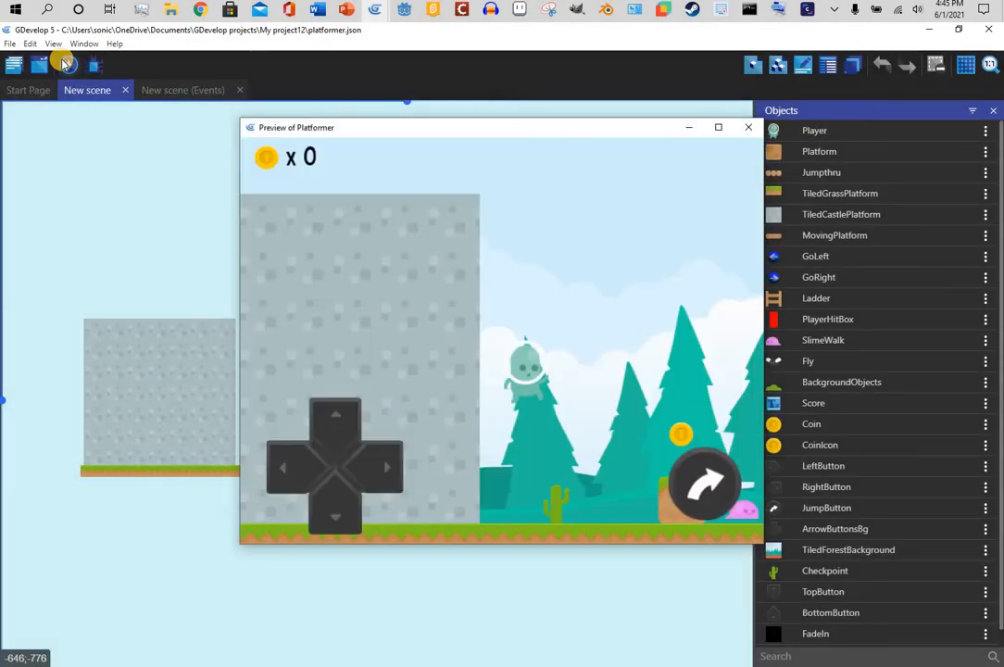
{"action": "key", "text": "Right"}
{"action": "key", "text": "space"}
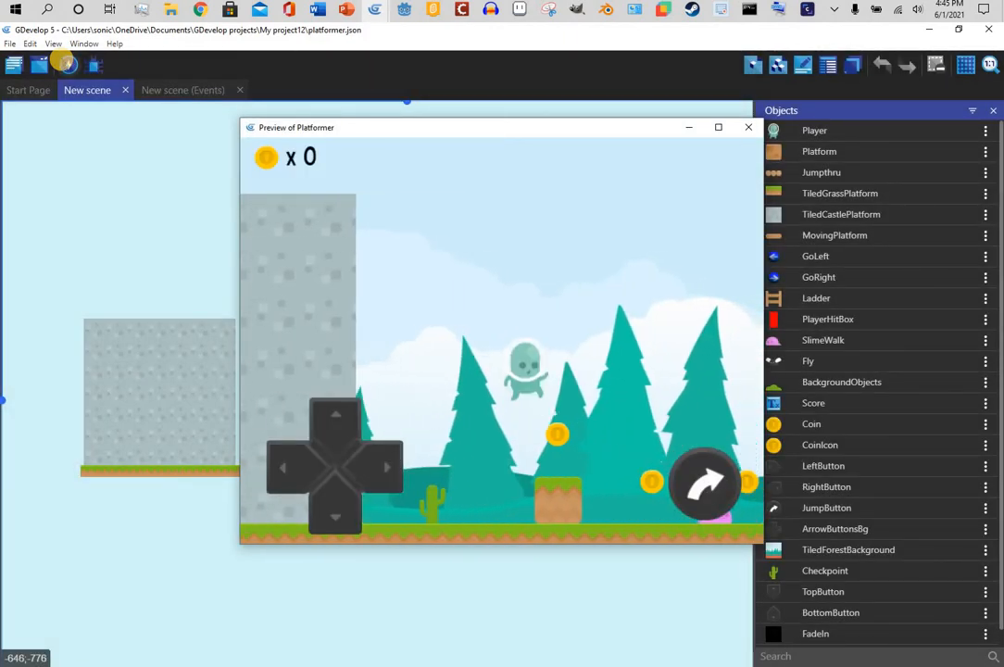
{"action": "key", "text": "Right"}
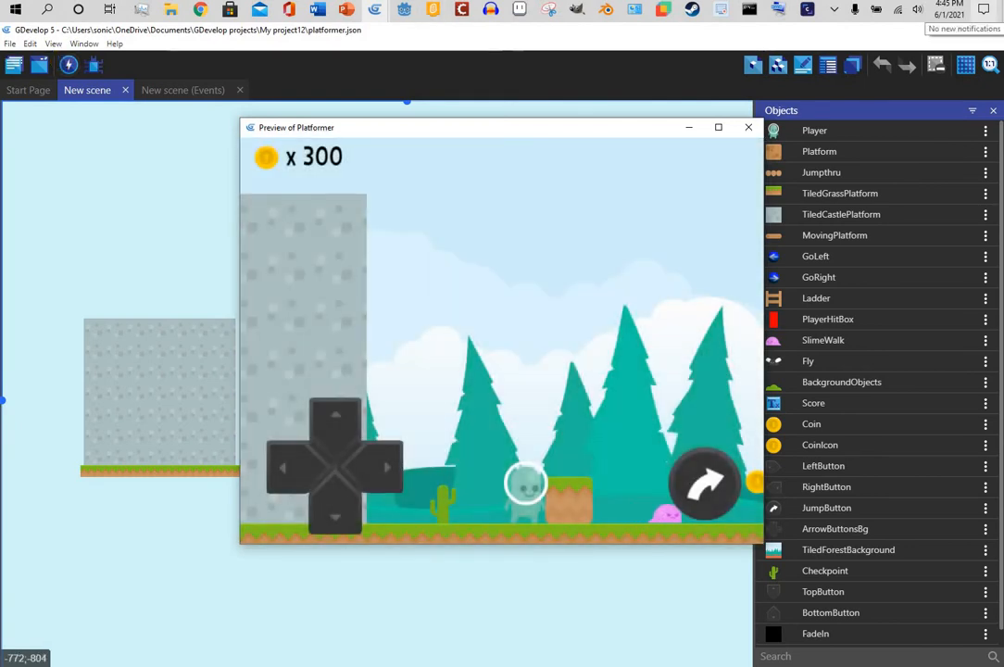
{"action": "key", "text": "Right"}
{"action": "key", "text": "space"}
{"action": "key", "text": "Right"}
{"action": "key", "text": "space"}
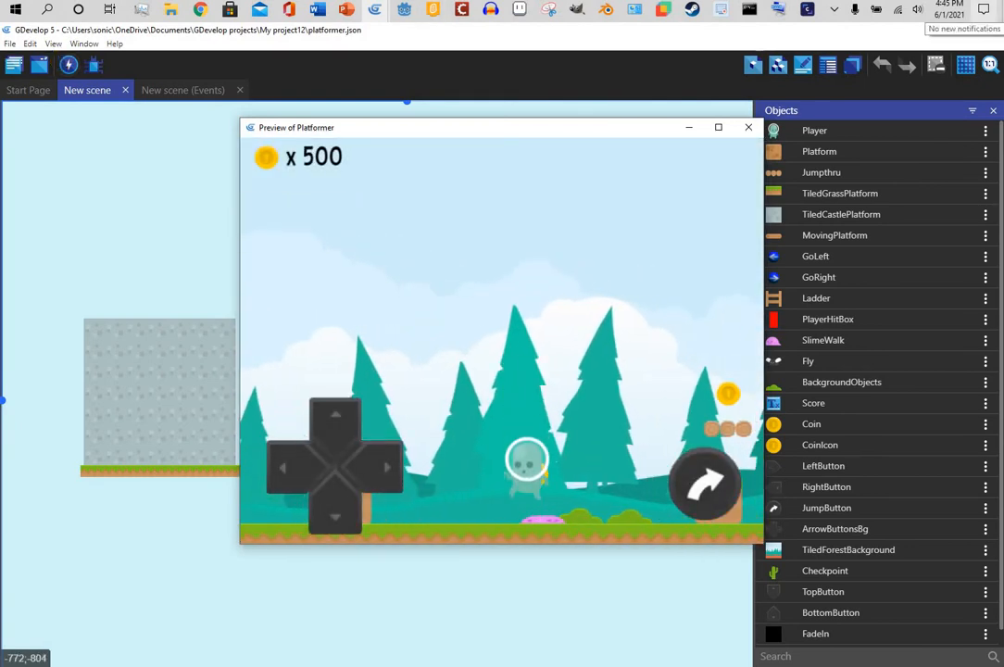
{"action": "key", "text": "Right"}
{"action": "key", "text": "space"}
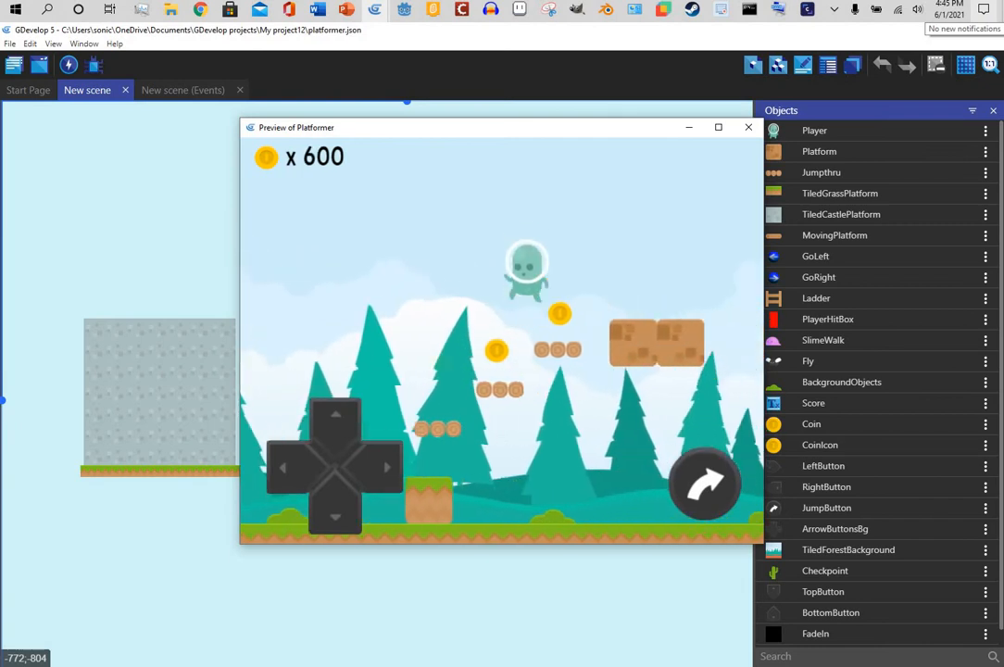
{"action": "key", "text": "Right"}
{"action": "key", "text": "space"}
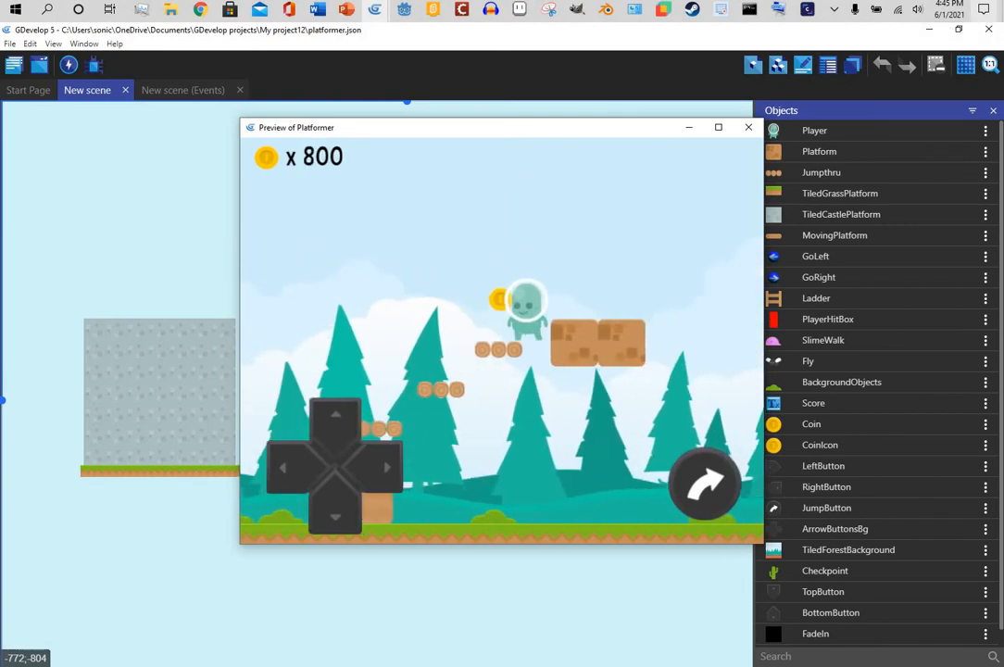
{"action": "key", "text": "space"}
{"action": "key", "text": "Right"}
{"action": "key", "text": "space"}
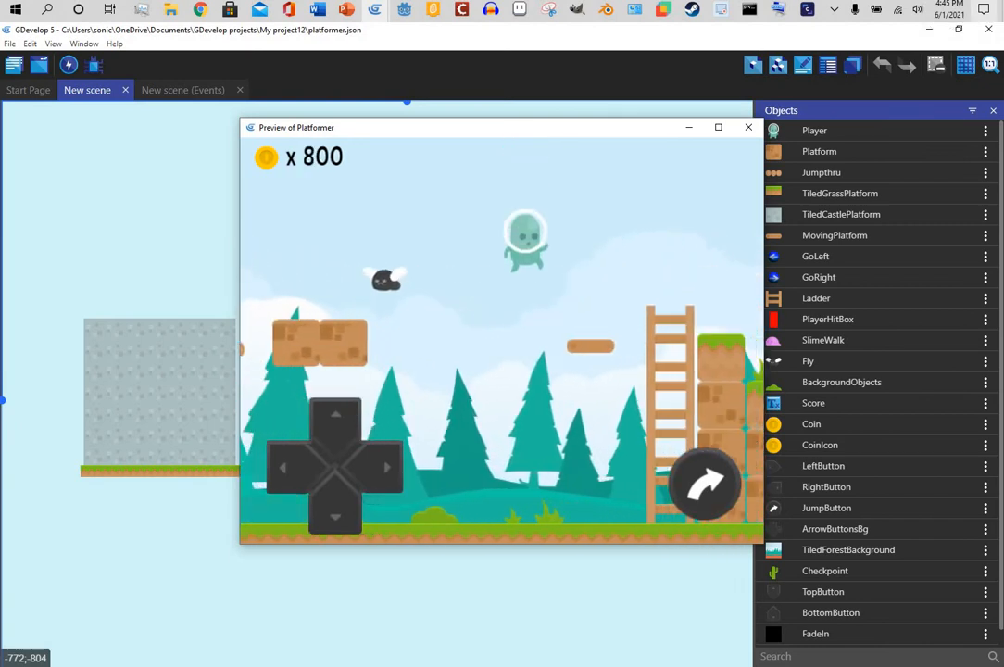
{"action": "key", "text": "Right"}
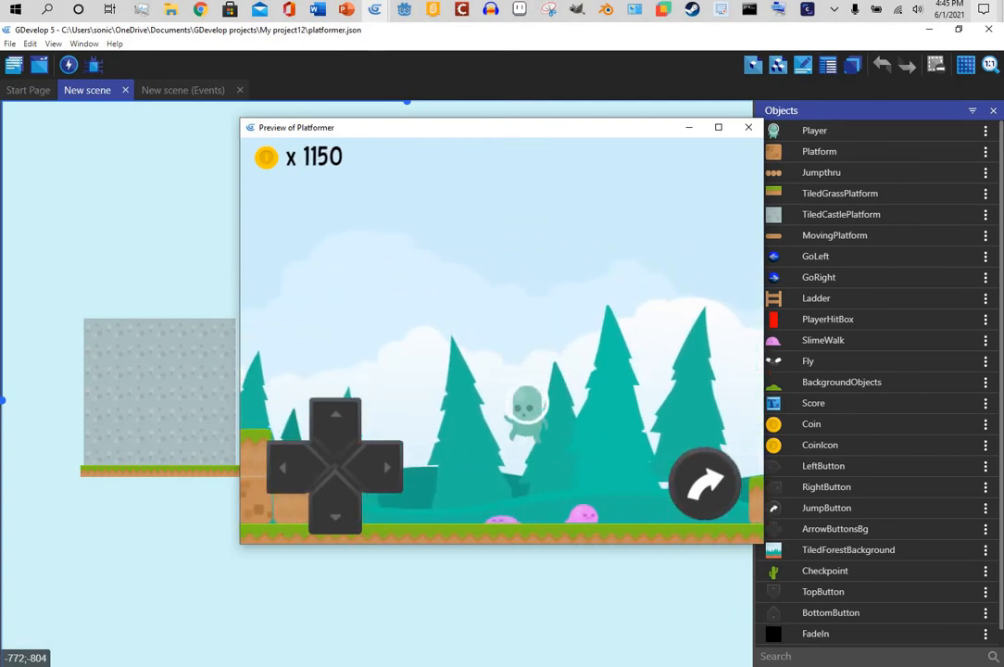
{"action": "key", "text": "Right"}
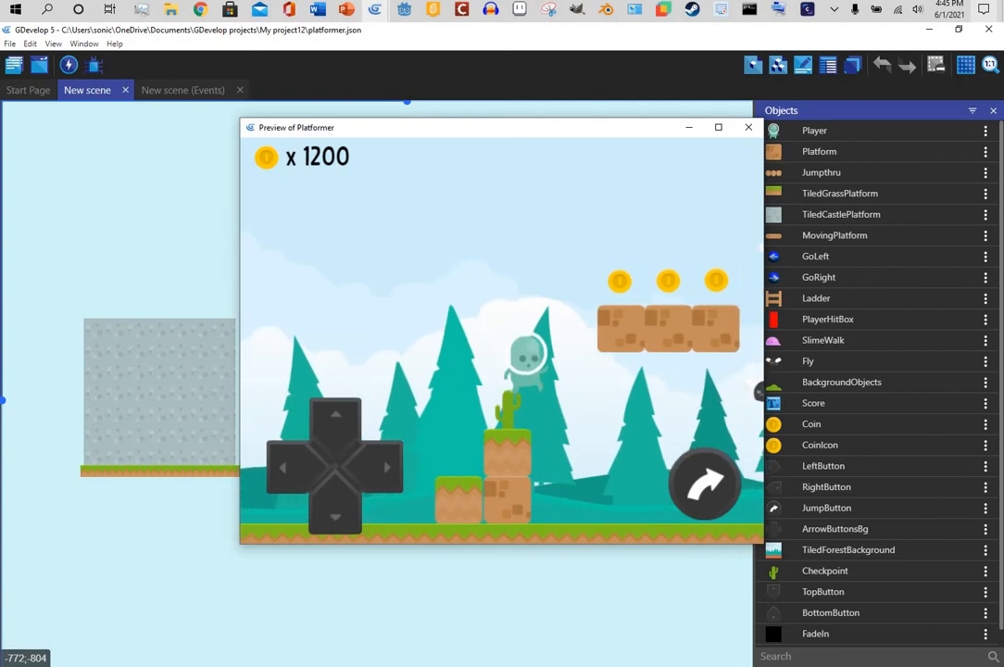
{"action": "key", "text": "space"}
{"action": "key", "text": "Right"}
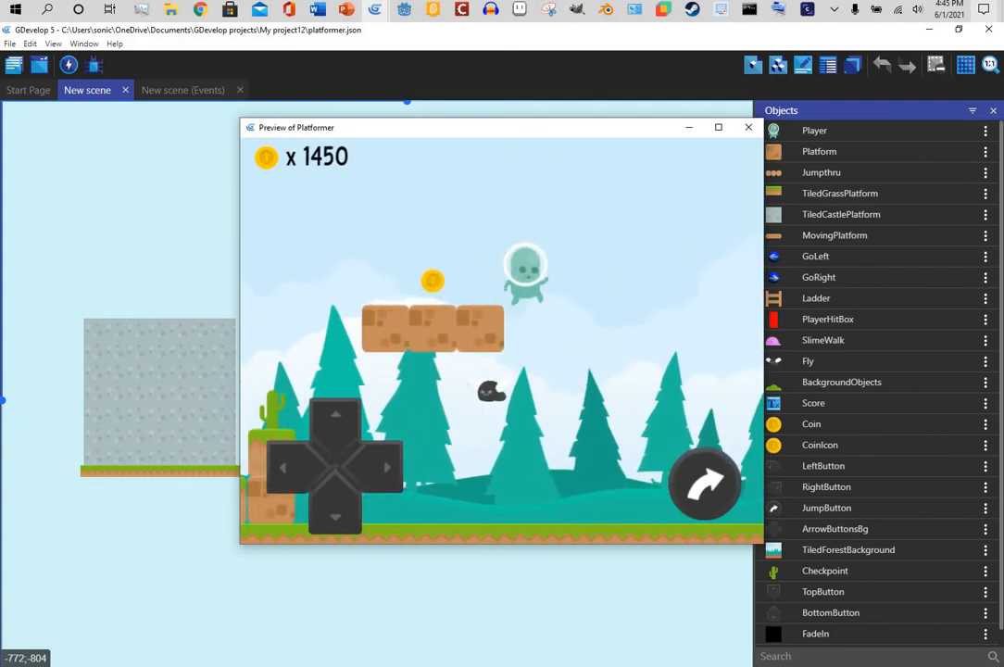
{"action": "key", "text": "Right"}
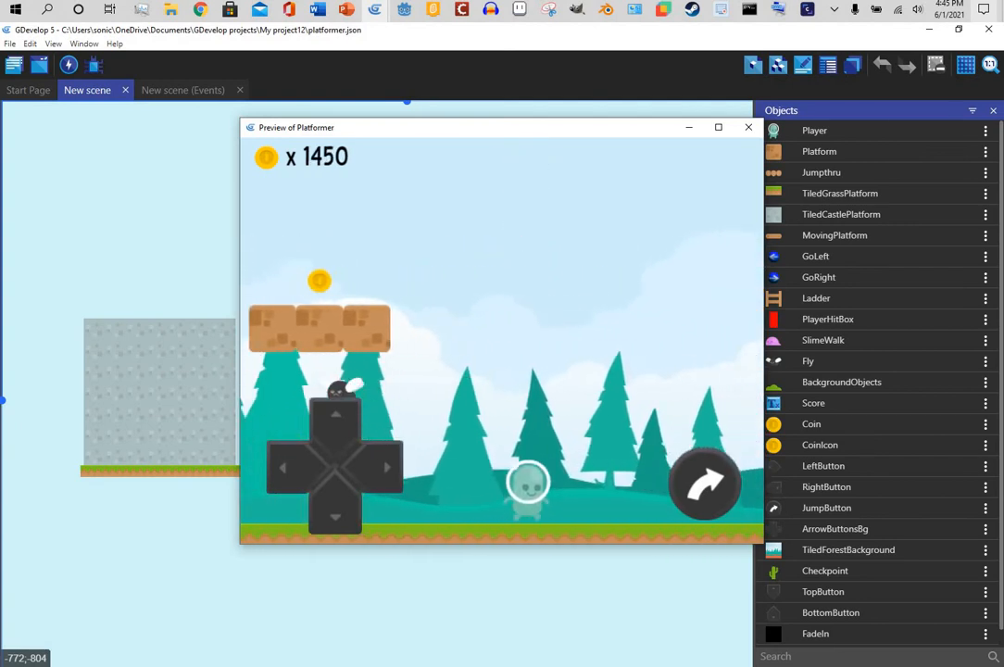
{"action": "key", "text": "Right"}
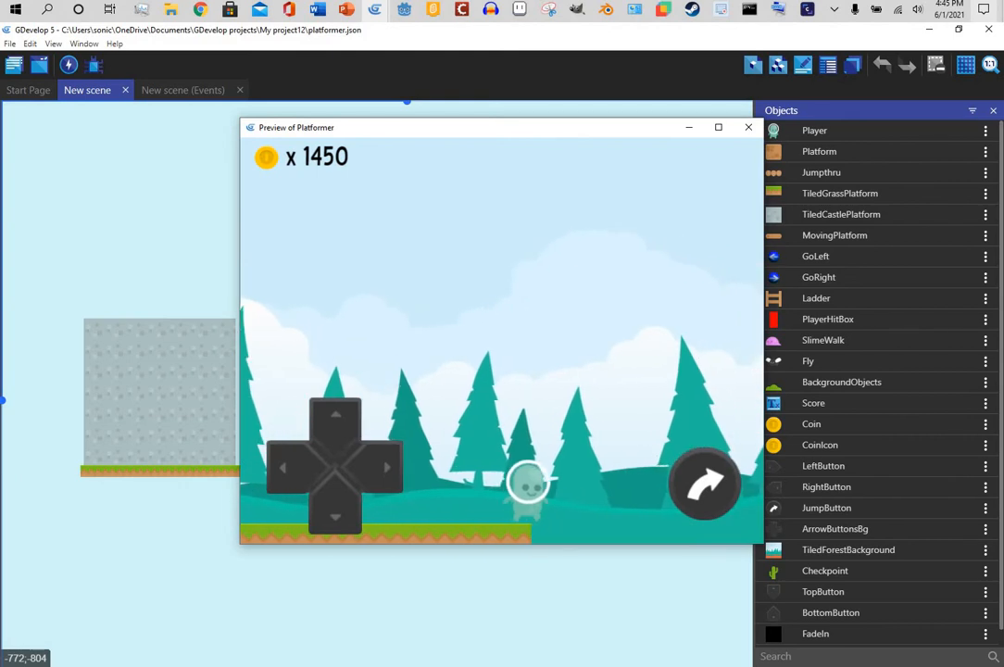
{"action": "key", "text": "Right"}
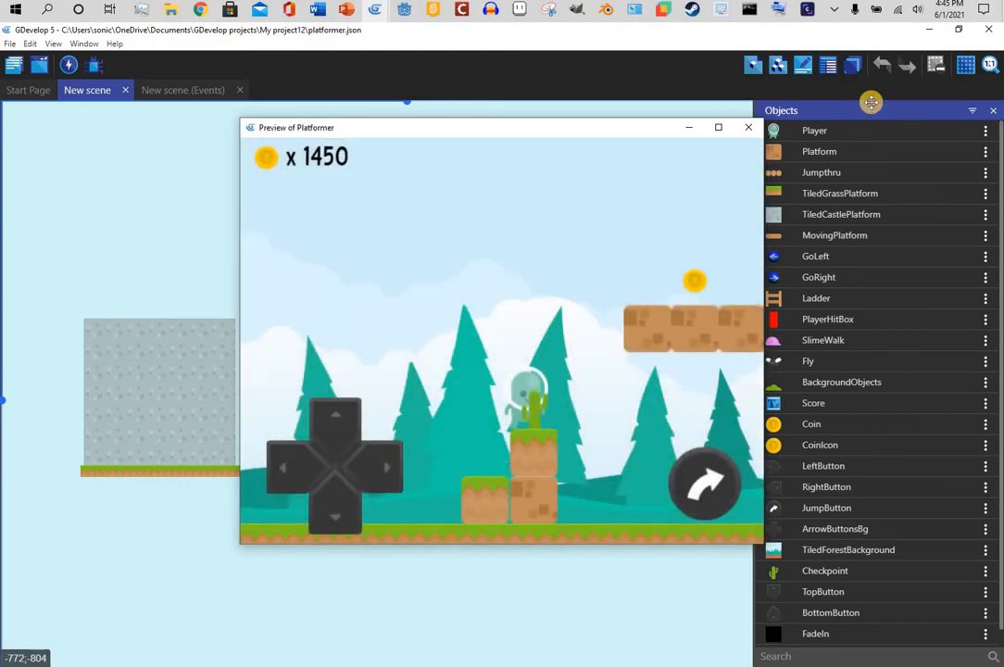
{"action": "left_click", "coordinate": [748, 127]}
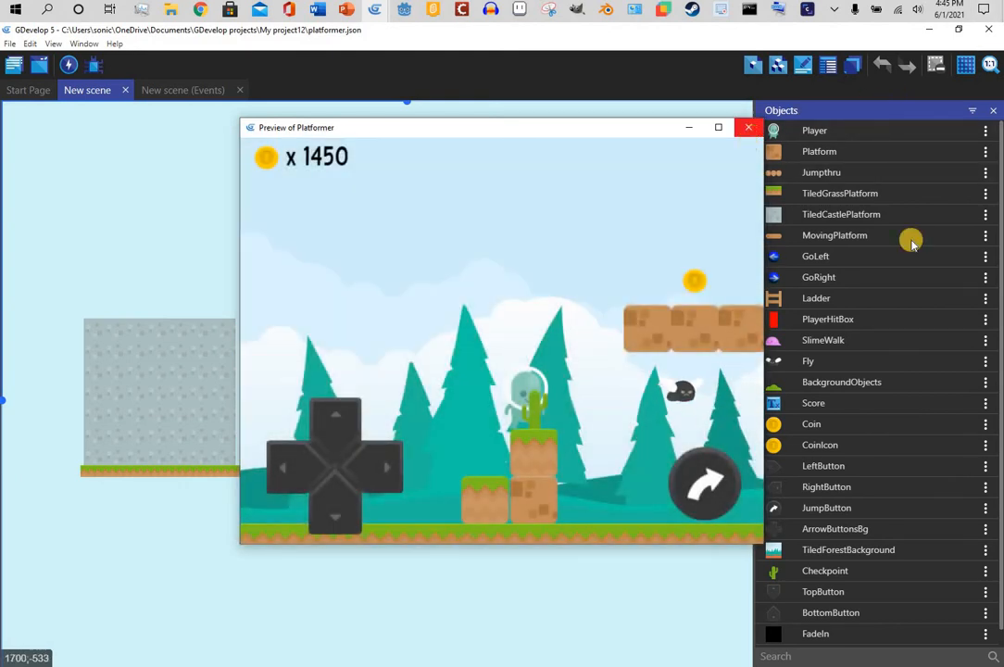
Step: Look over the scene layout, and examine the scene's events through the virtual controls and the checkpoint and player death sections
{"action": "left_click", "coordinate": [184, 91]}
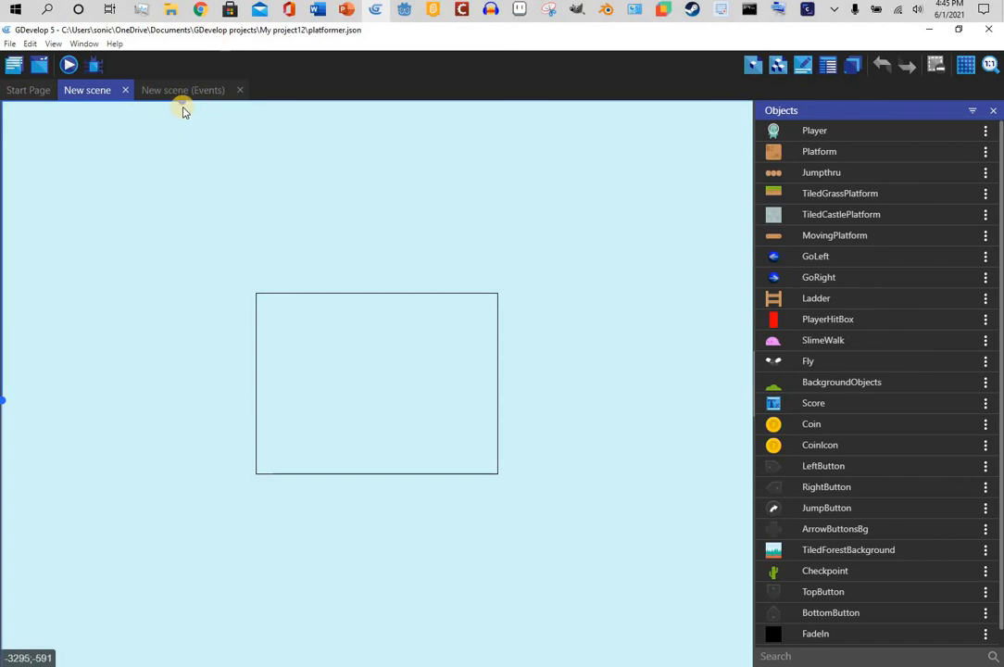
{"action": "left_click_drag", "start_coordinate": [183, 107], "coordinate": [409, 155]}
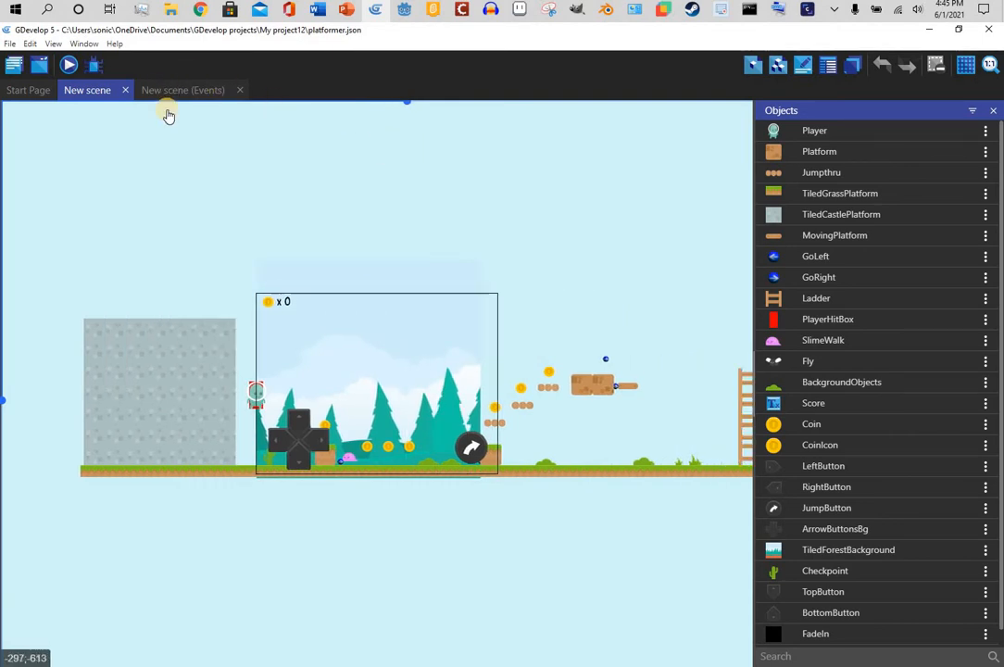
{"action": "left_click", "coordinate": [210, 90]}
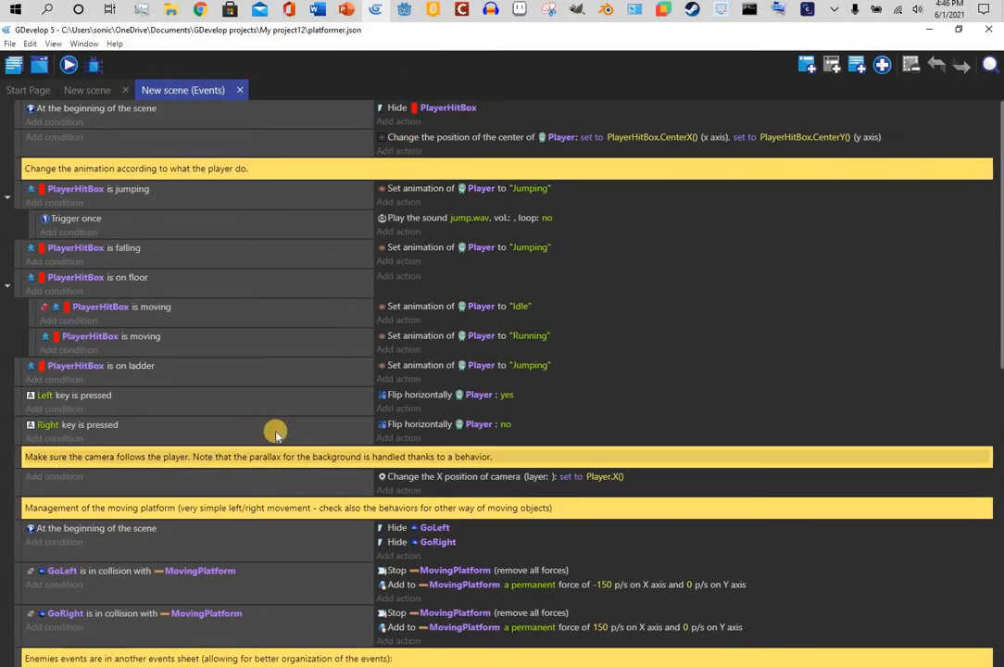
{"action": "scroll", "coordinate": [265, 422], "scroll_direction": "down", "scroll_amount": 15}
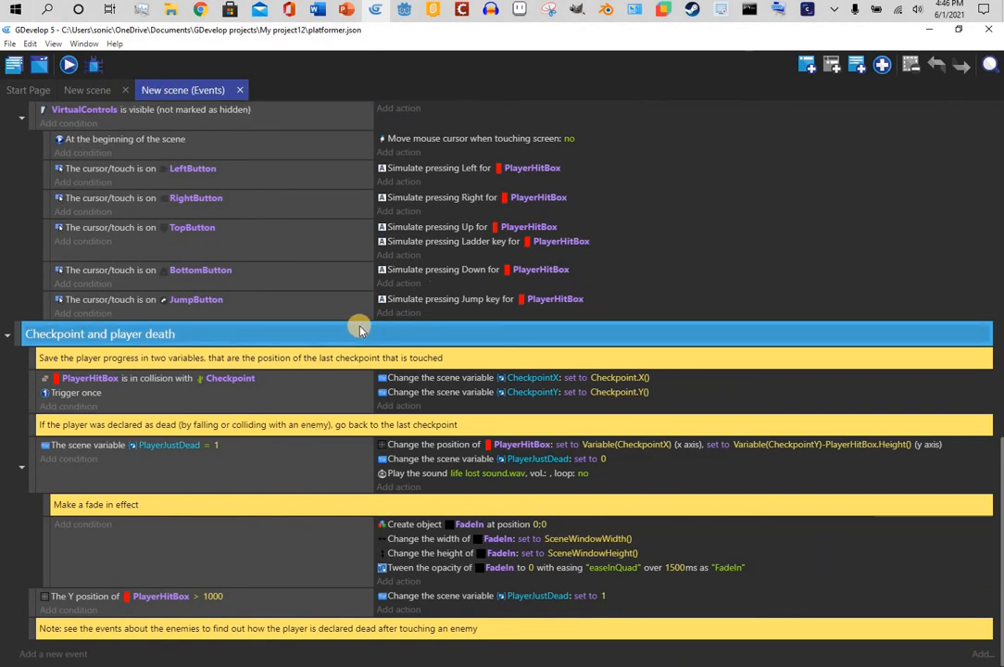
{"action": "scroll", "coordinate": [359, 330], "scroll_direction": "up", "scroll_amount": 4}
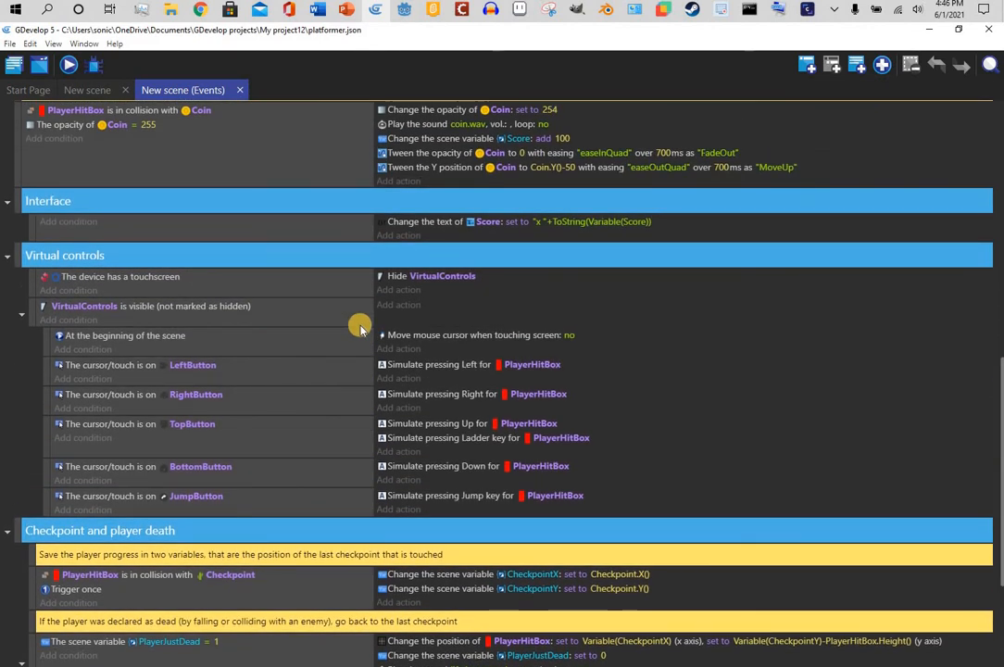
{"action": "scroll", "coordinate": [359, 330], "scroll_direction": "down", "scroll_amount": 4}
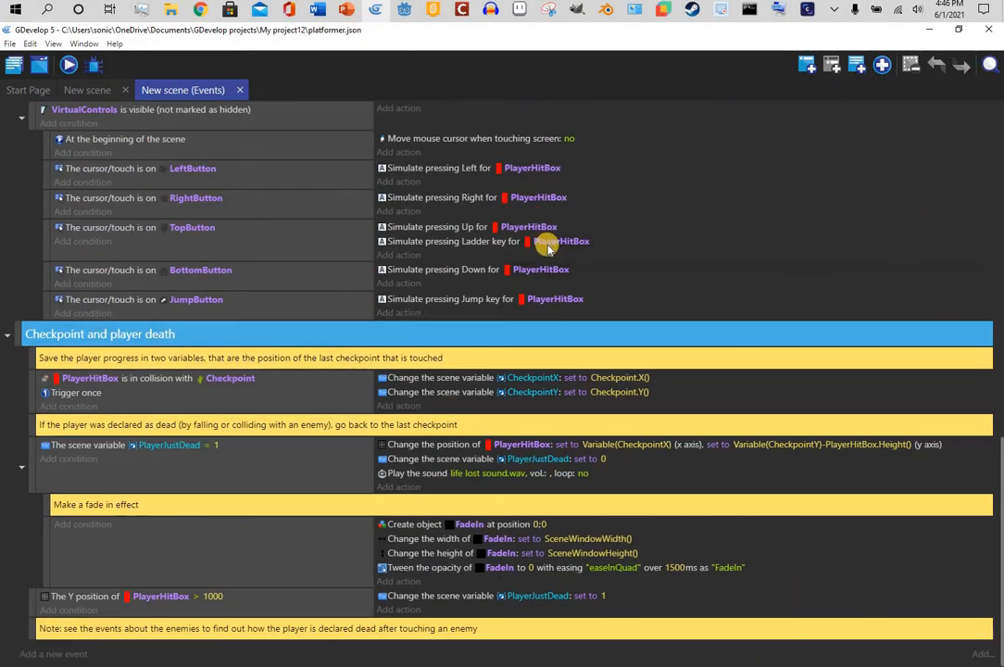
Step: Close the scene and its events sheet, and show the project manager
{"action": "scroll", "coordinate": [563, 243], "scroll_direction": "up", "scroll_amount": 17}
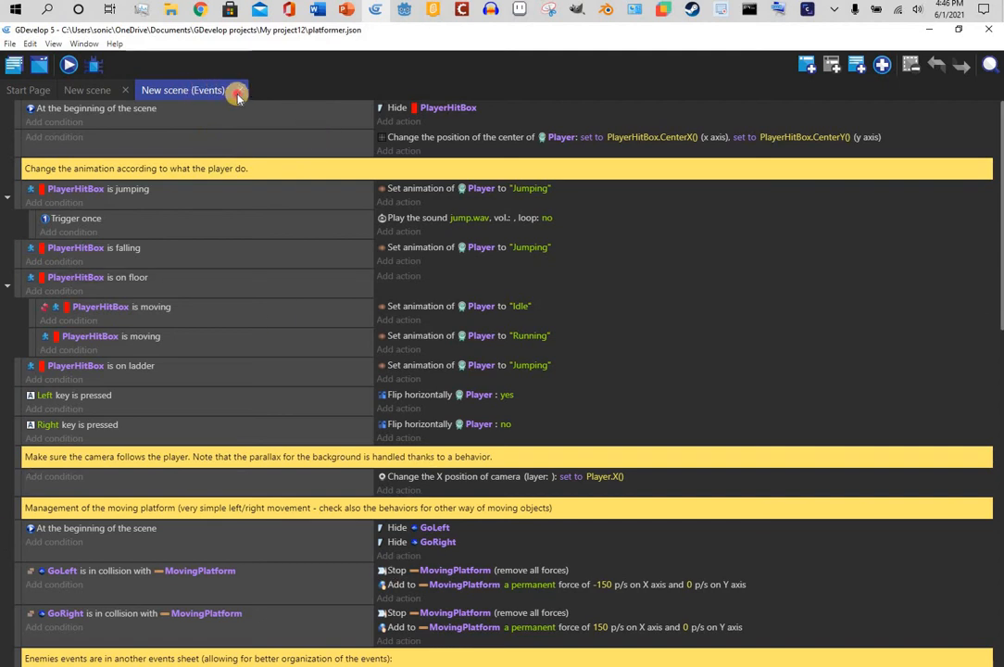
{"action": "middle_click", "coordinate": [132, 94]}
{"action": "left_click", "coordinate": [8, 72]}
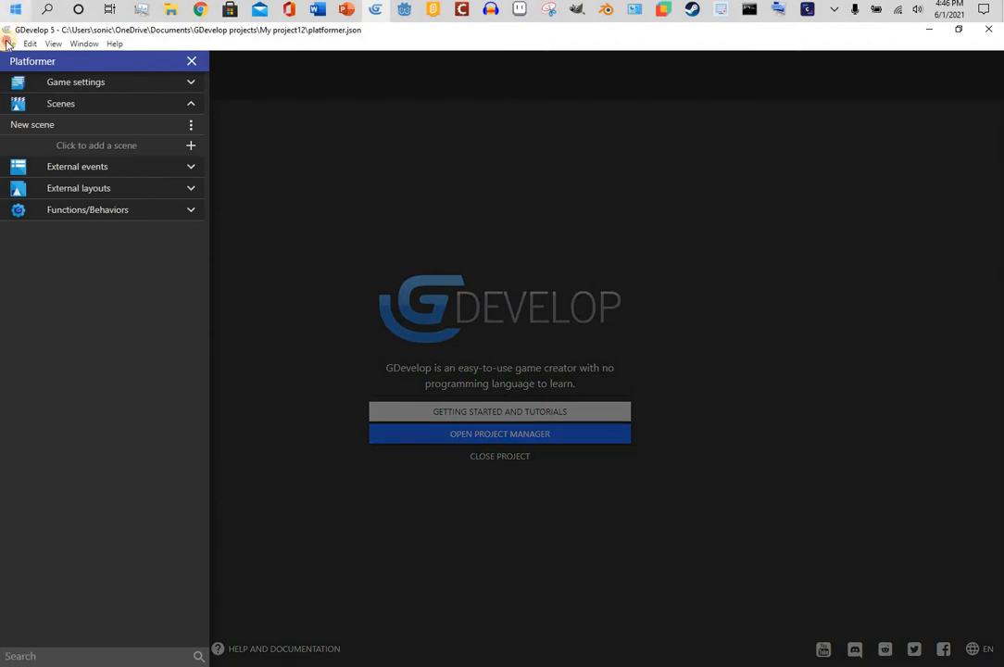
Step: Create a new project in the My project13 folder from the Empty game starter
{"action": "left_click", "coordinate": [7, 44]}
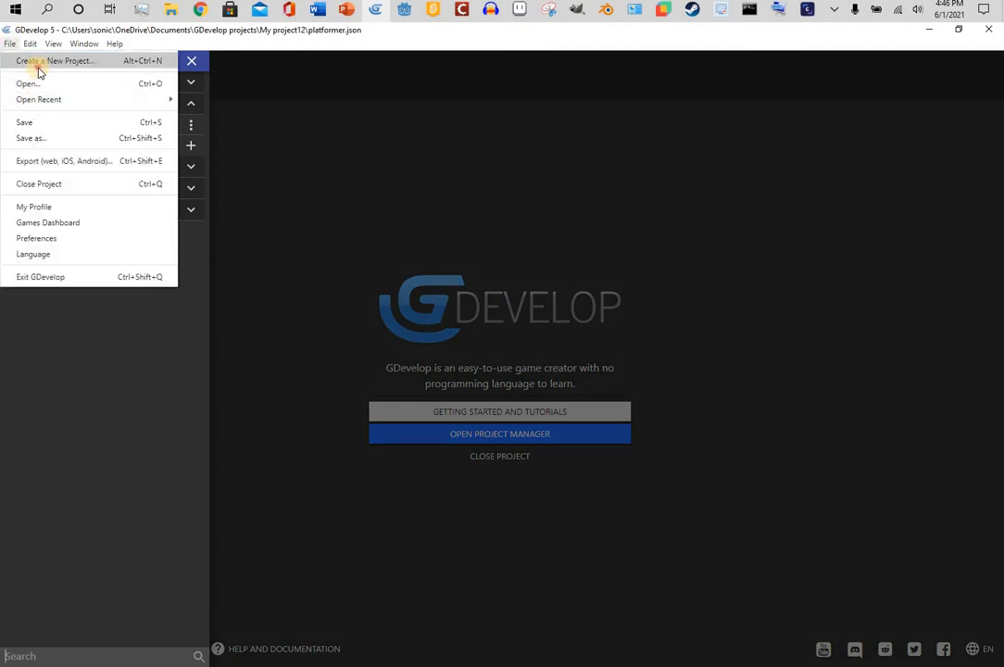
{"action": "left_click", "coordinate": [51, 62]}
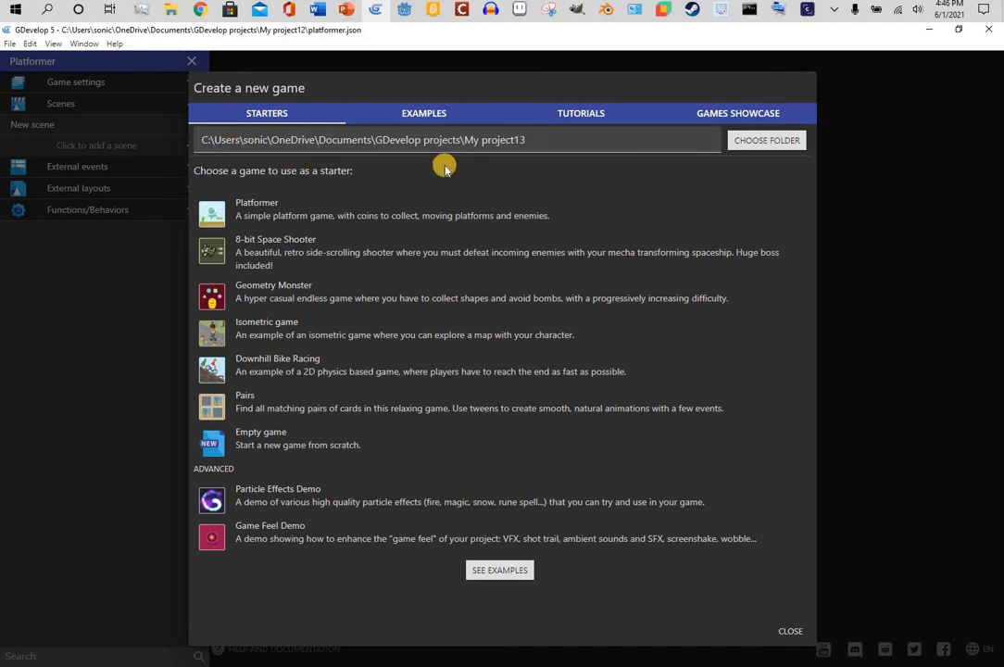
{"action": "left_click", "coordinate": [777, 145]}
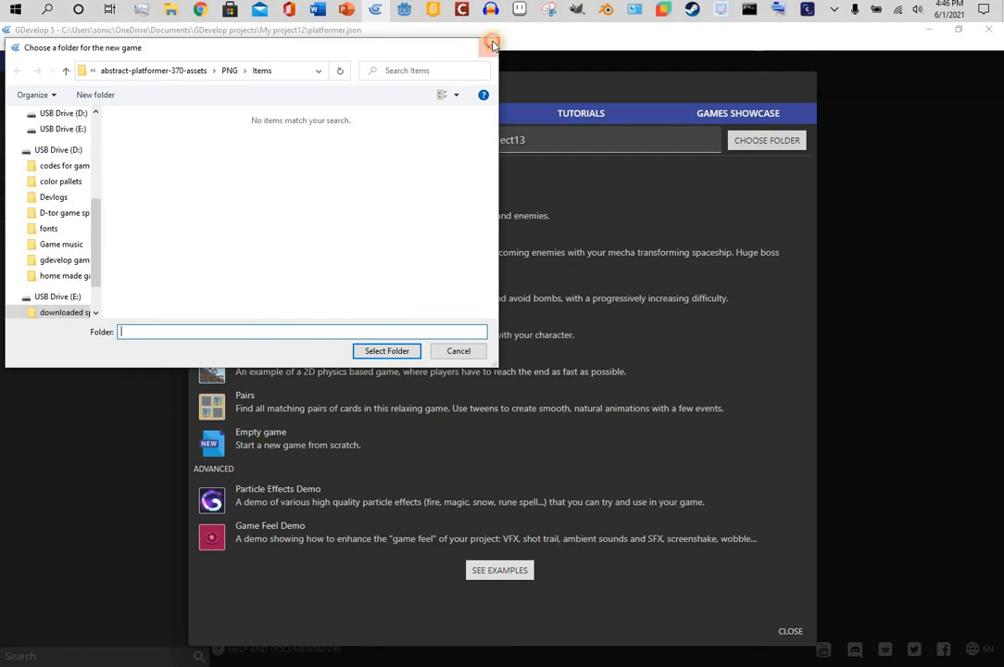
{"action": "left_click", "coordinate": [491, 45]}
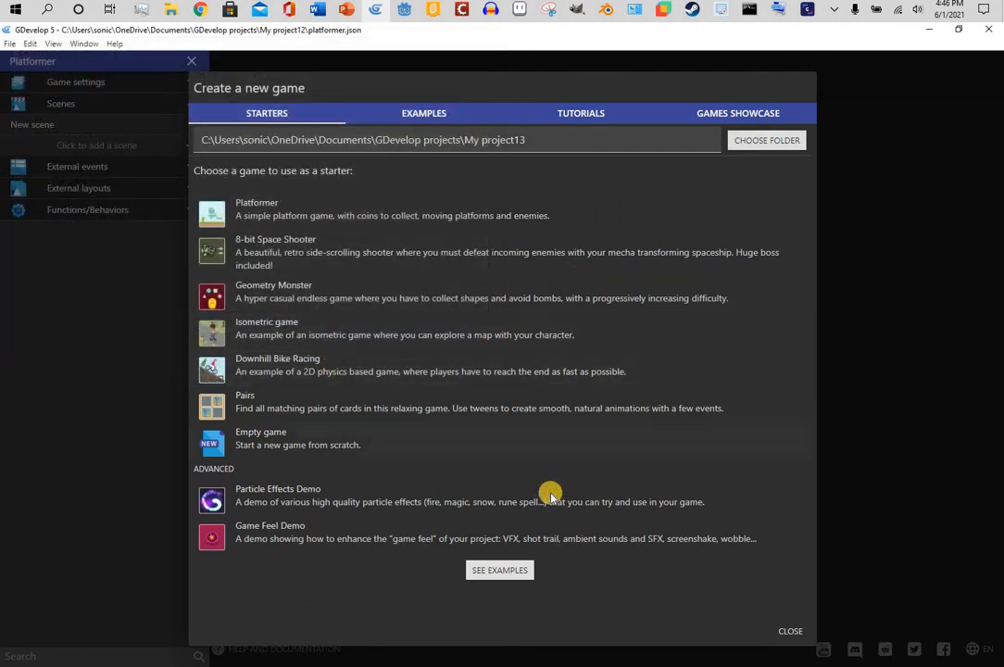
{"action": "left_click", "coordinate": [240, 449]}
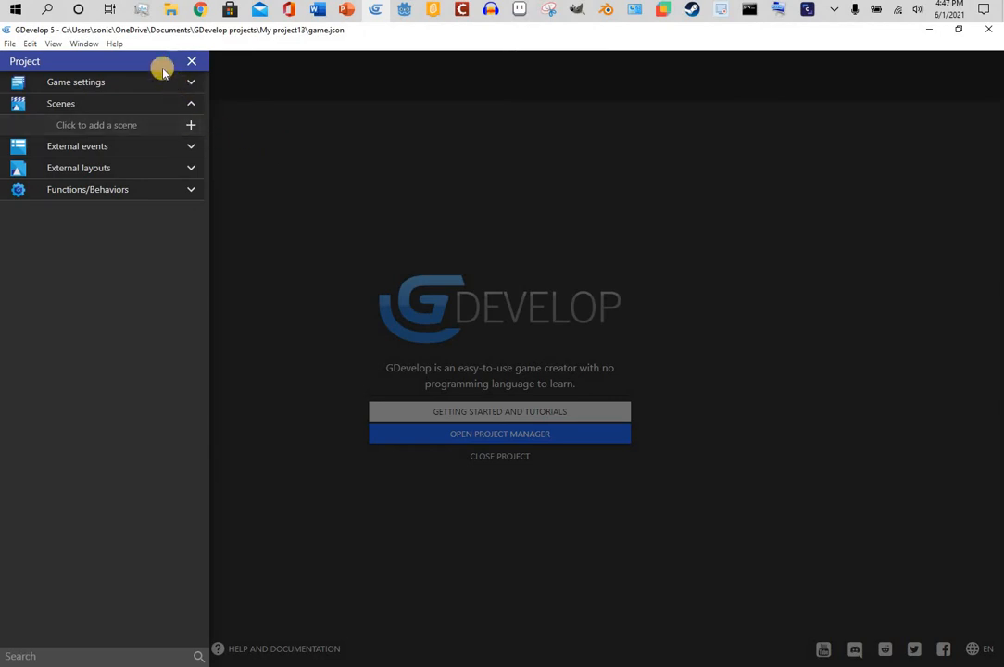
Step: Open the project properties and turn off updating the resolution during the game to fit the screen or window size
{"action": "left_click", "coordinate": [103, 83]}
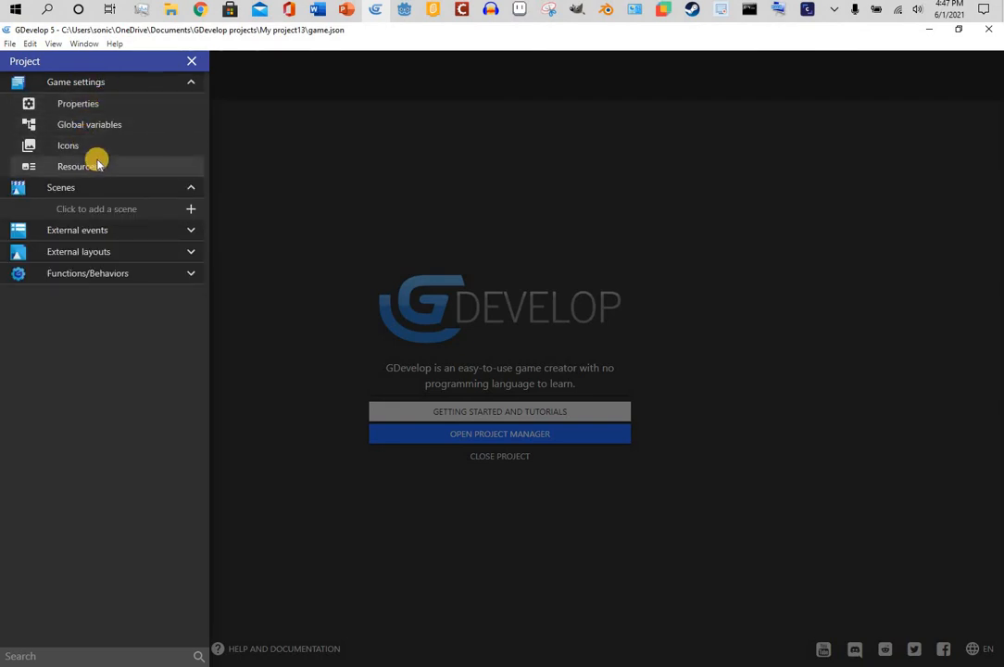
{"action": "left_click", "coordinate": [104, 105]}
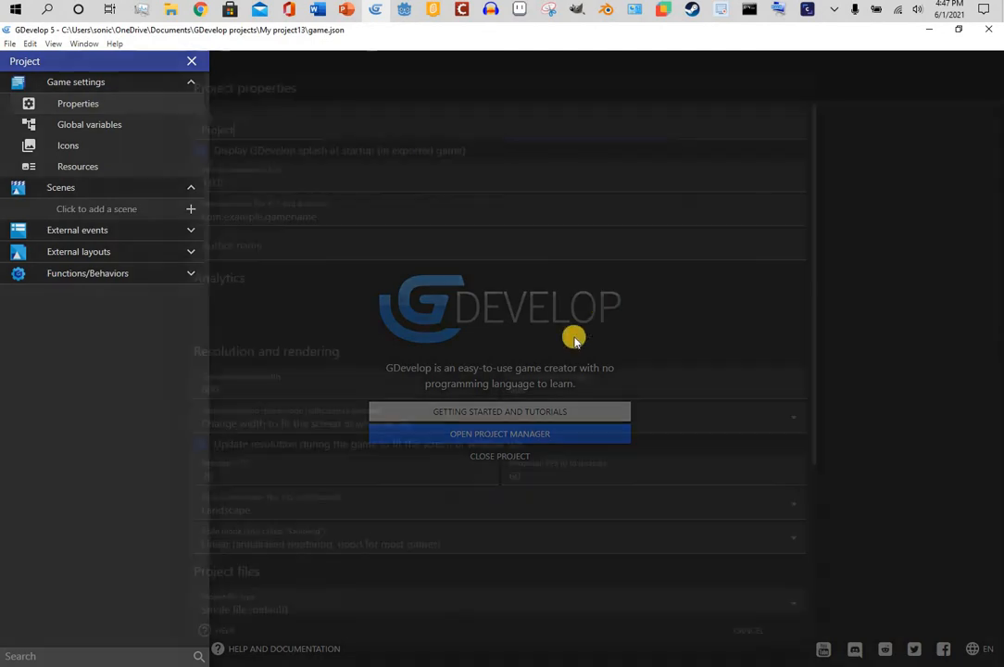
{"action": "scroll", "coordinate": [567, 321], "scroll_direction": "down", "scroll_amount": 2}
{"action": "left_click", "coordinate": [277, 248]}
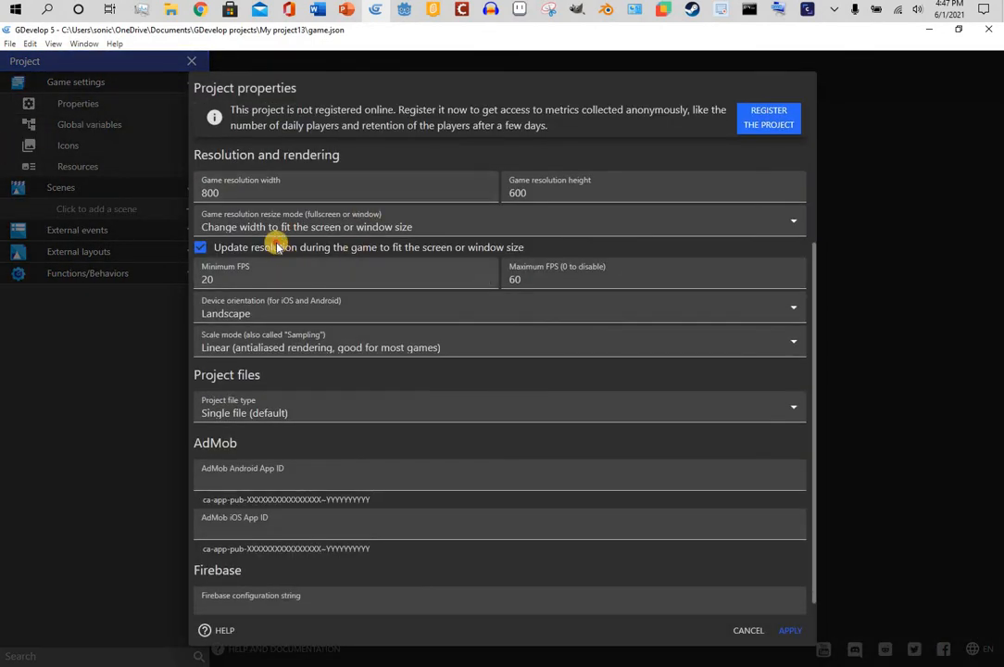
{"action": "scroll", "coordinate": [747, 562], "scroll_direction": "up", "scroll_amount": 3}
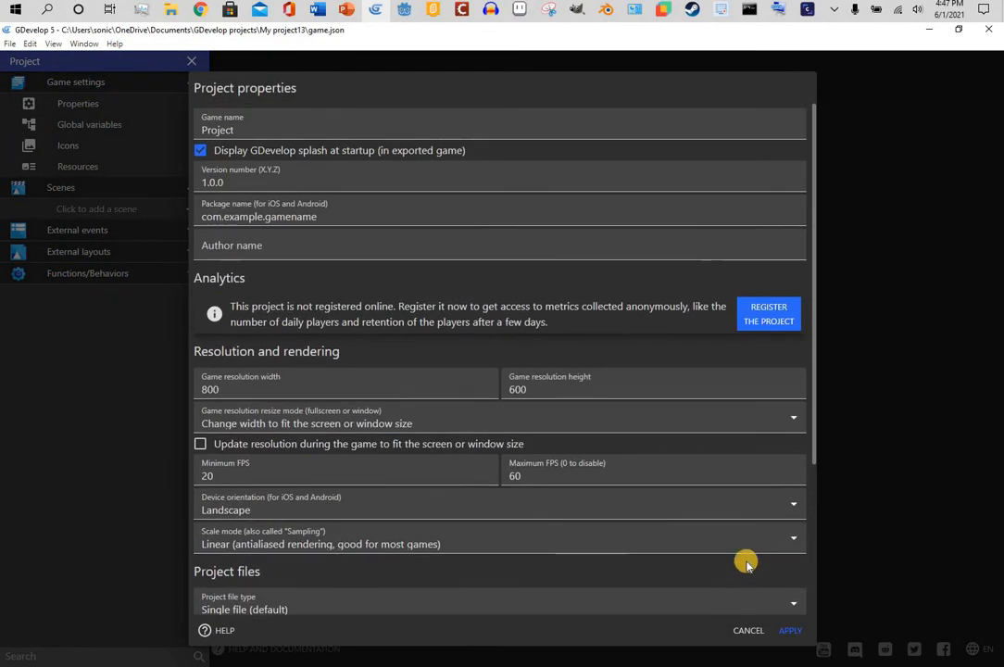
Step: Name the game "game" and set its version number to 0.01
{"action": "double_click", "coordinate": [232, 132]}
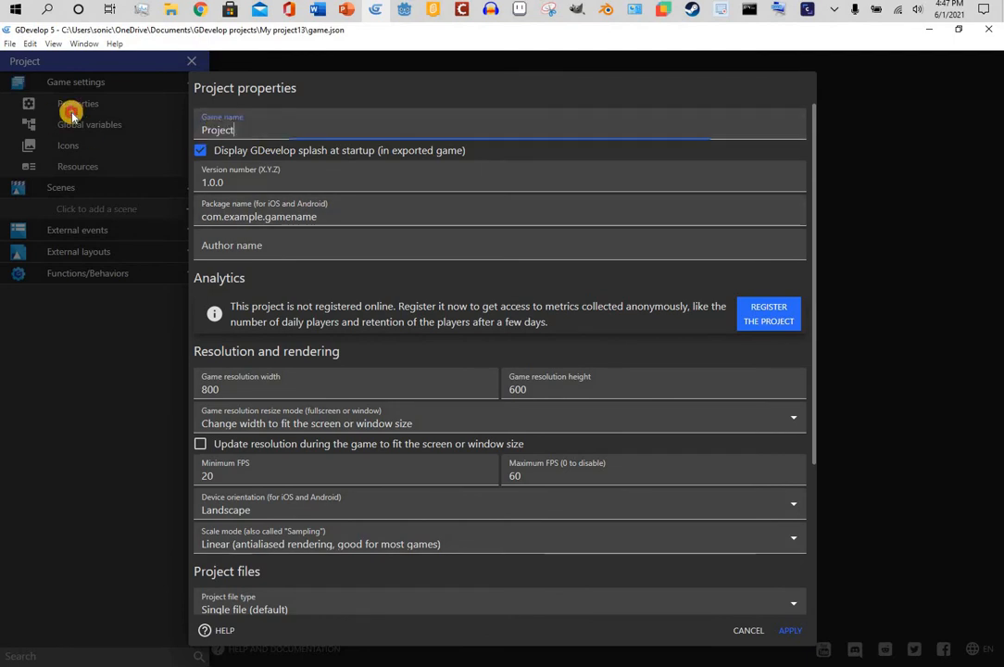
{"action": "type", "text": "game"}
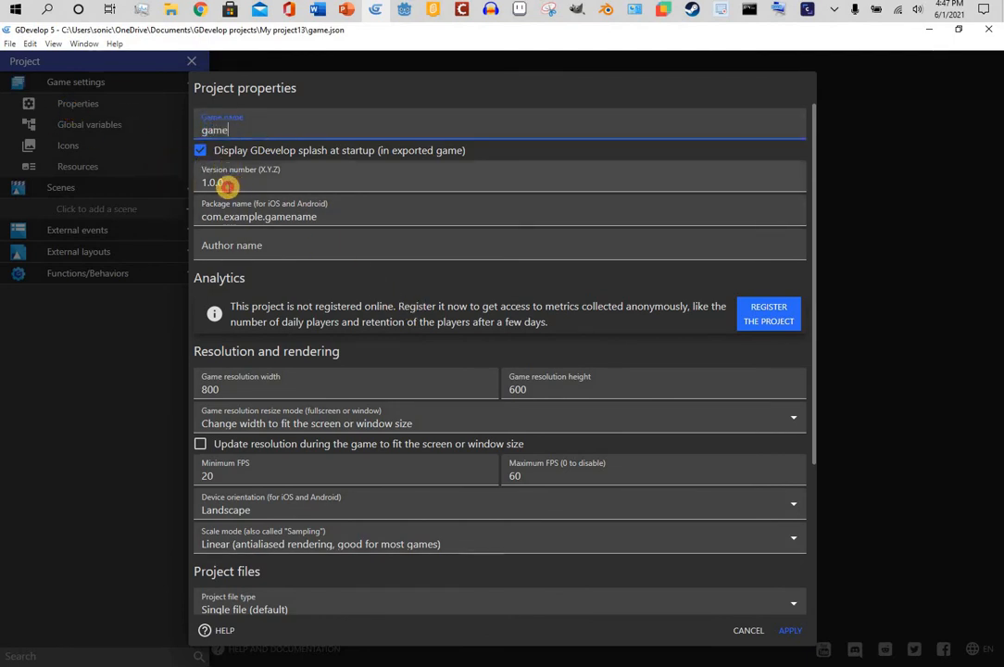
{"action": "left_click_drag", "start_coordinate": [227, 186], "coordinate": [188, 181]}
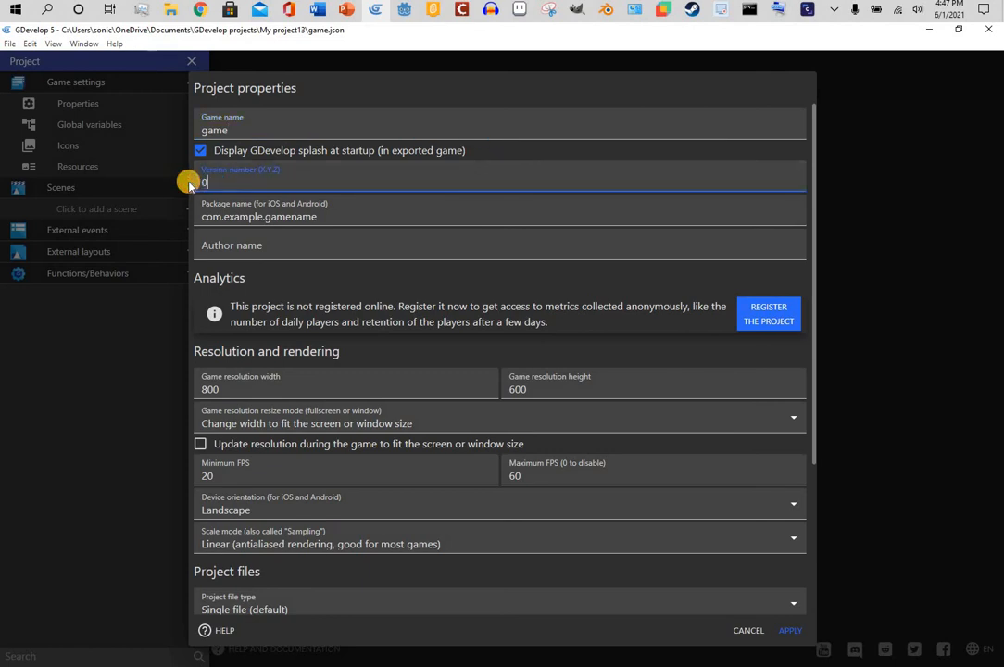
{"action": "type", "text": "0.01"}
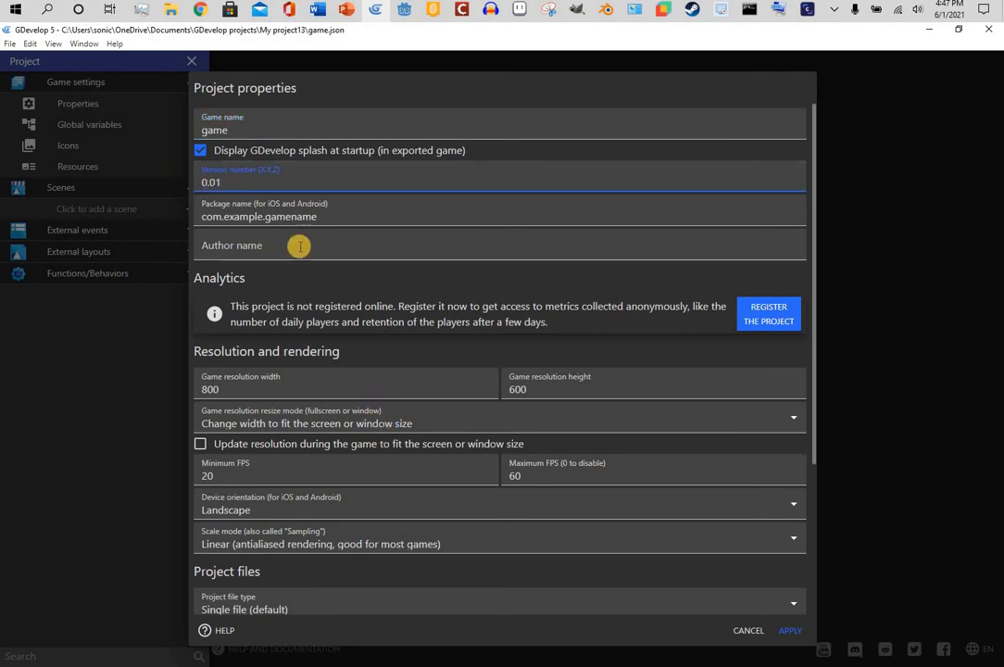
{"action": "left_click", "coordinate": [308, 281]}
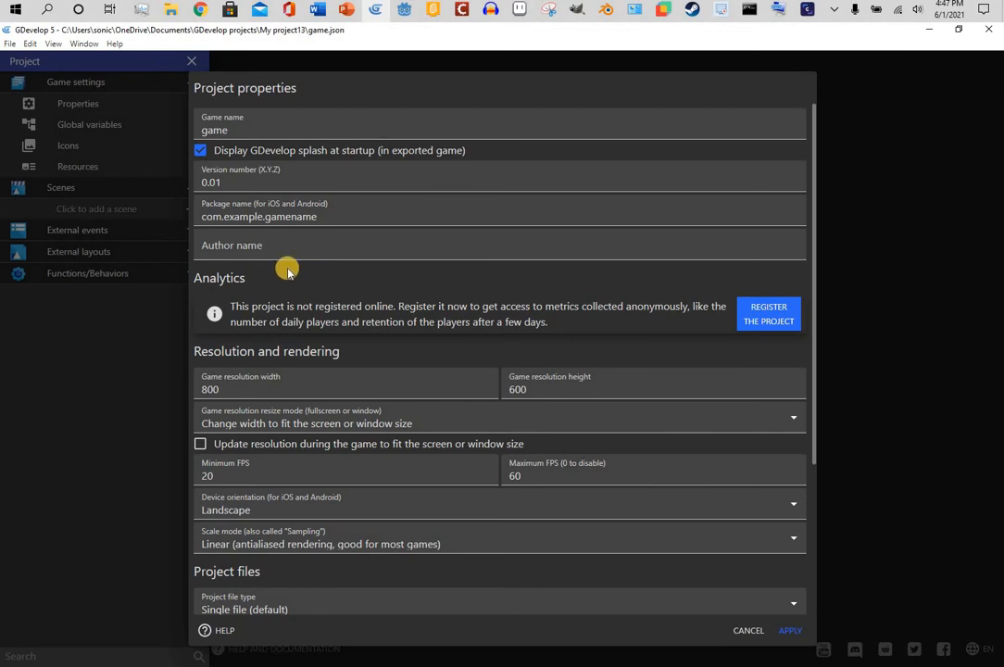
Step: Fill in the author name, look over the remaining project properties, and try to apply the changes
{"action": "left_click", "coordinate": [250, 244]}
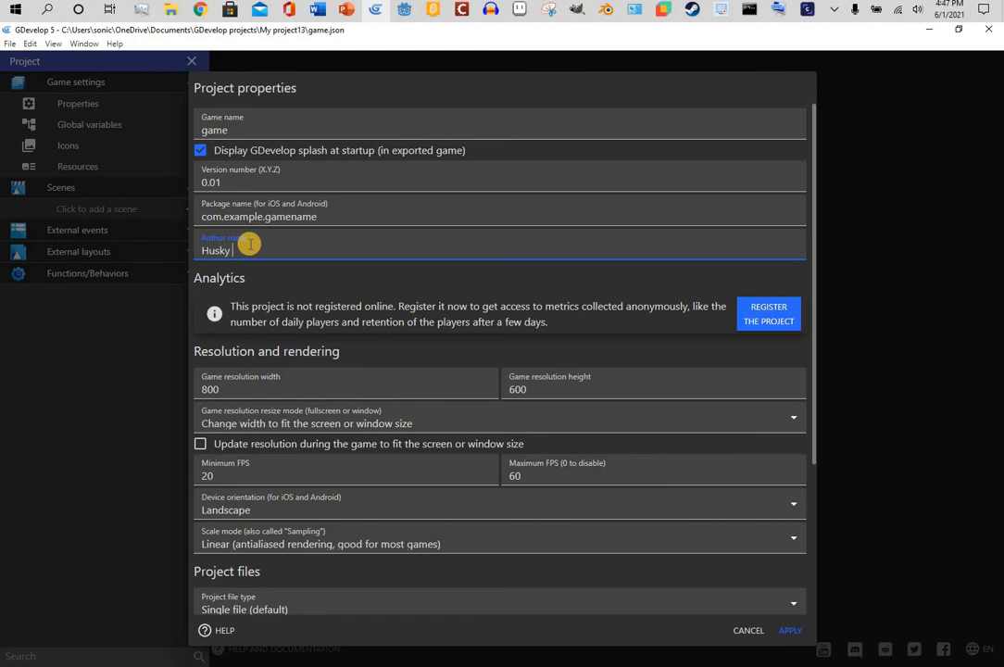
{"action": "type", "text": "Husky 10"}
{"action": "scroll", "coordinate": [273, 252], "scroll_direction": "down", "scroll_amount": 3}
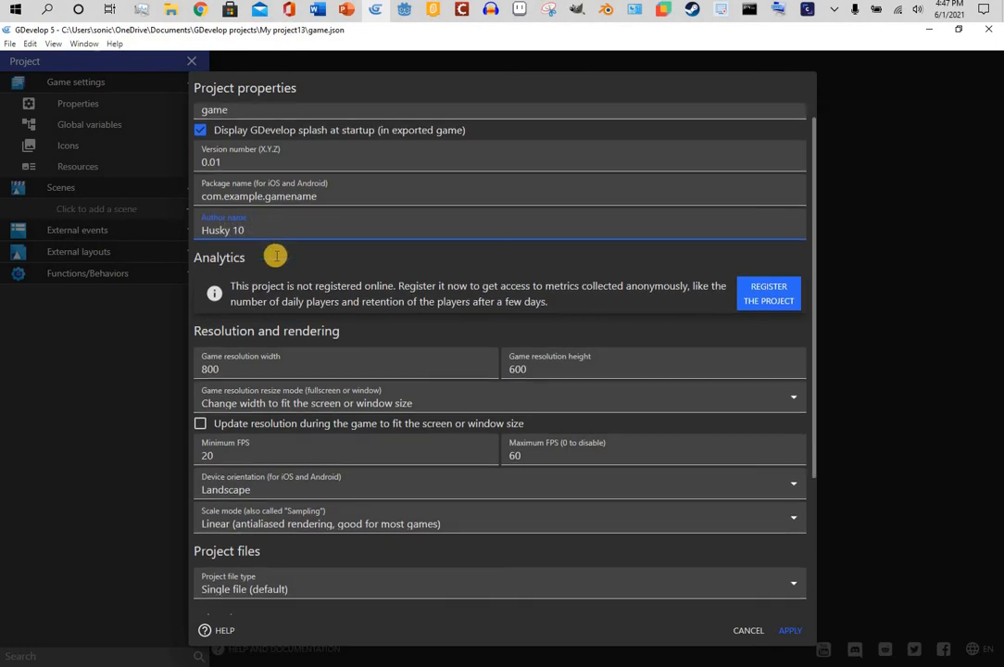
{"action": "scroll", "coordinate": [574, 255], "scroll_direction": "up", "scroll_amount": 1}
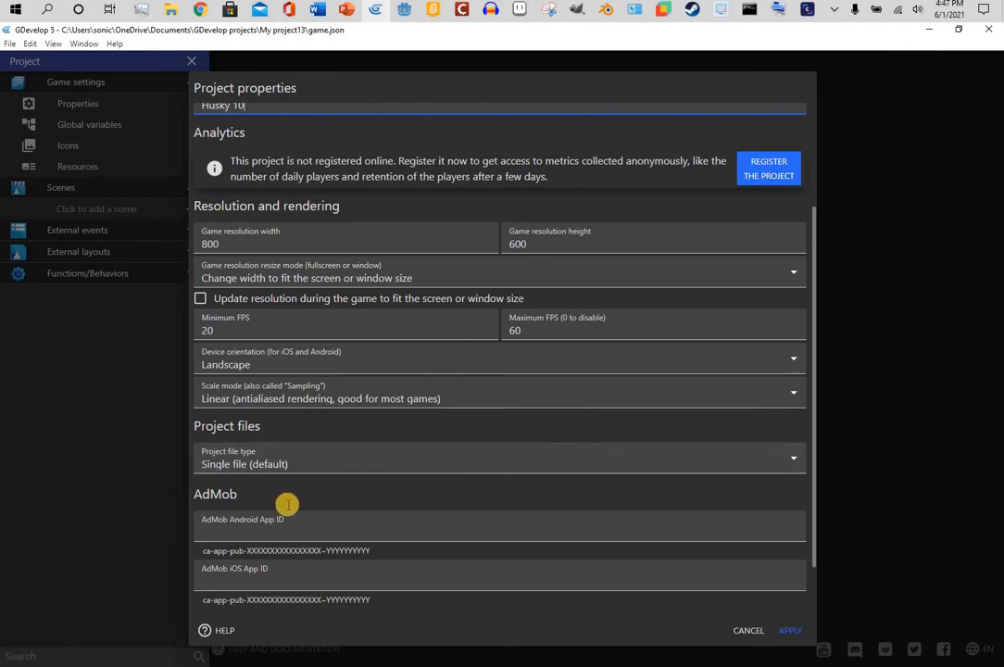
{"action": "scroll", "coordinate": [287, 505], "scroll_direction": "down", "scroll_amount": 2}
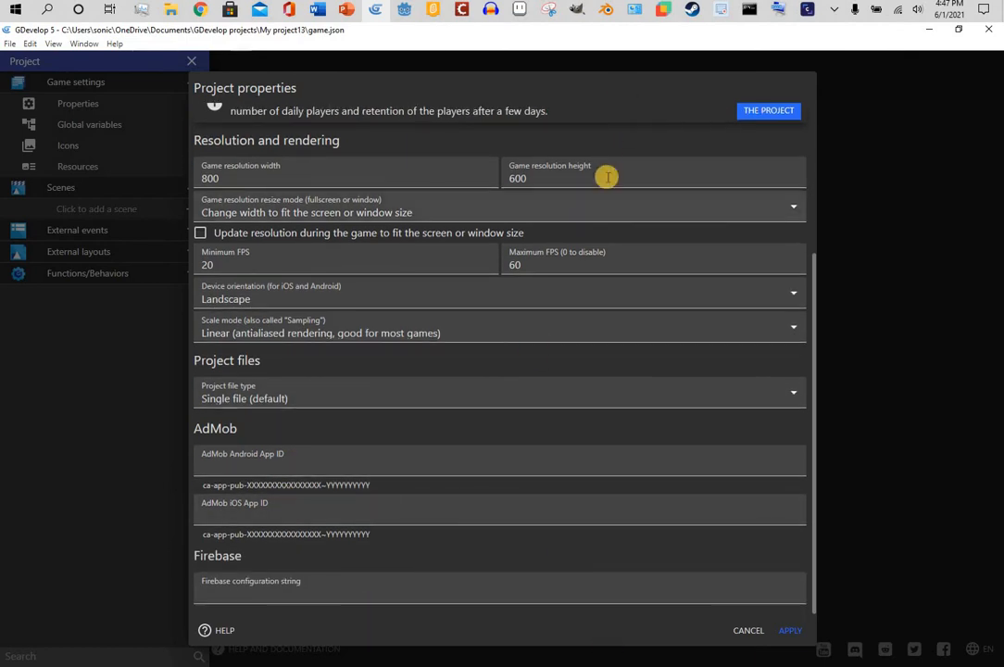
{"action": "scroll", "coordinate": [715, 229], "scroll_direction": "up", "scroll_amount": 3}
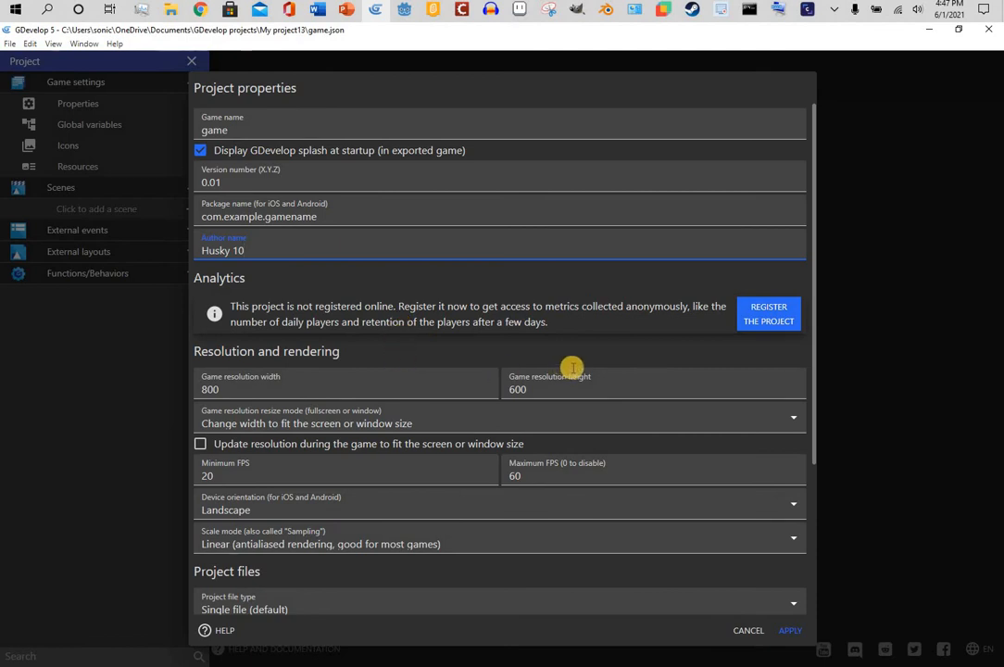
{"action": "left_click", "coordinate": [792, 628]}
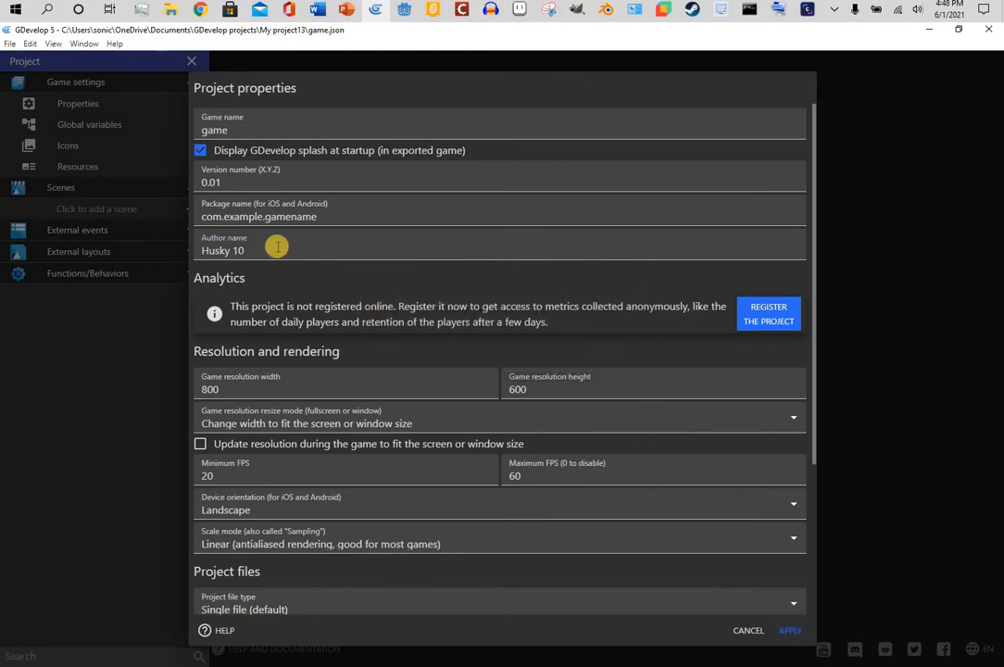
{"action": "left_click", "coordinate": [802, 638]}
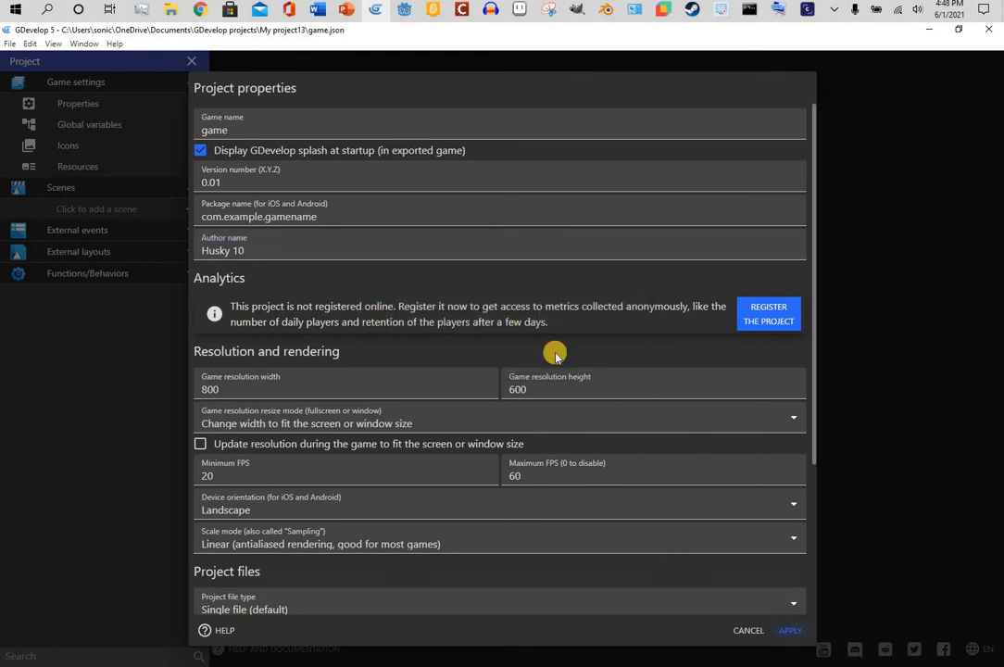
Step: Set the version number to 1.0.0 and apply the project properties
{"action": "key", "text": "Return"}
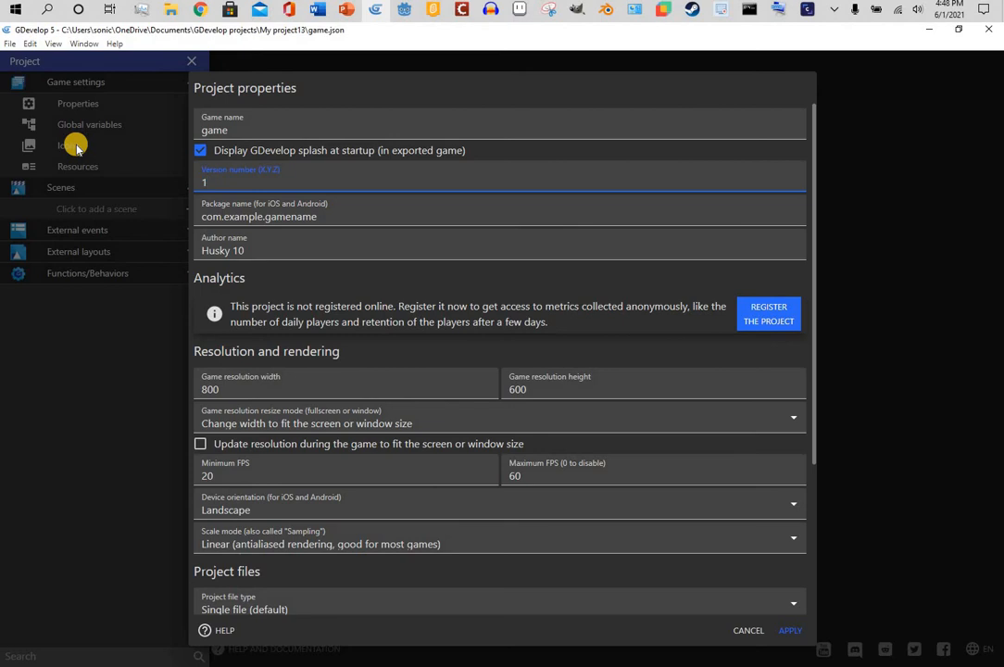
{"action": "type", "text": ".0.0"}
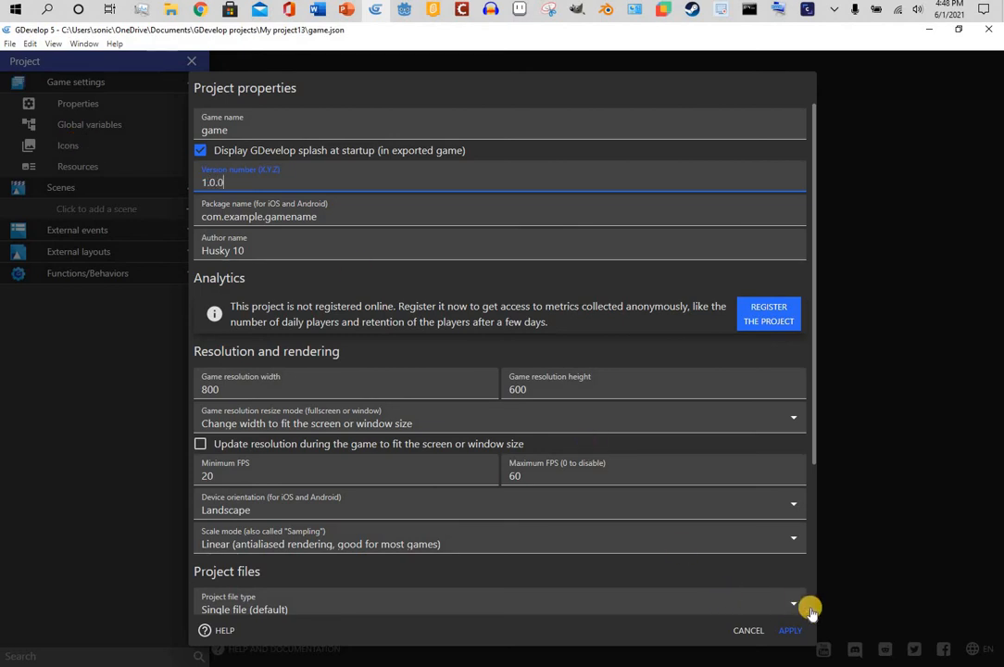
{"action": "left_click", "coordinate": [791, 634]}
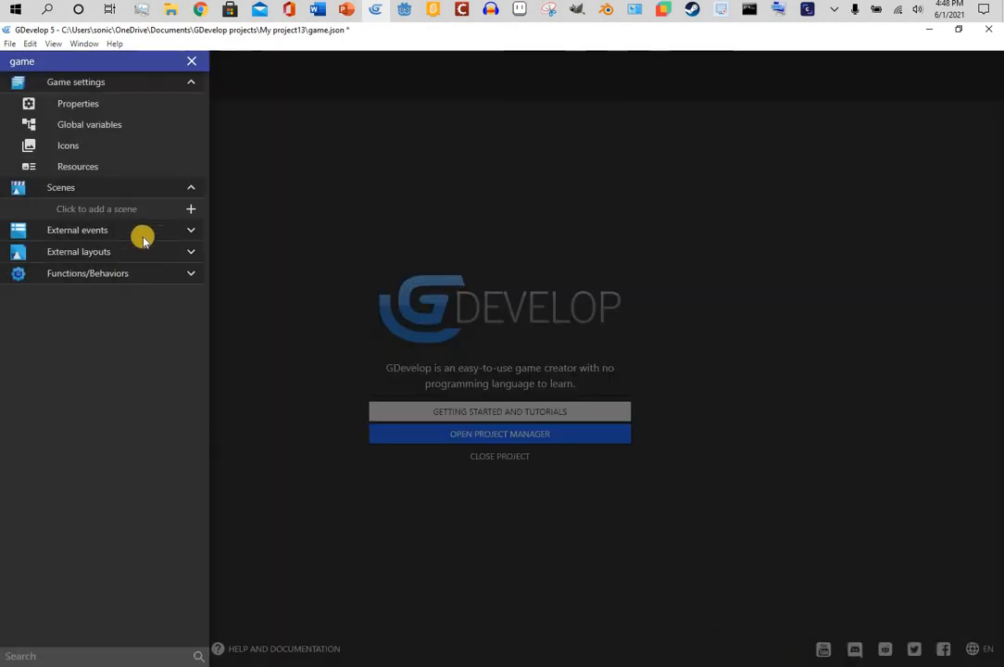
Step: Look at the project's global variables, and close them without adding any variable
{"action": "left_click", "coordinate": [98, 127]}
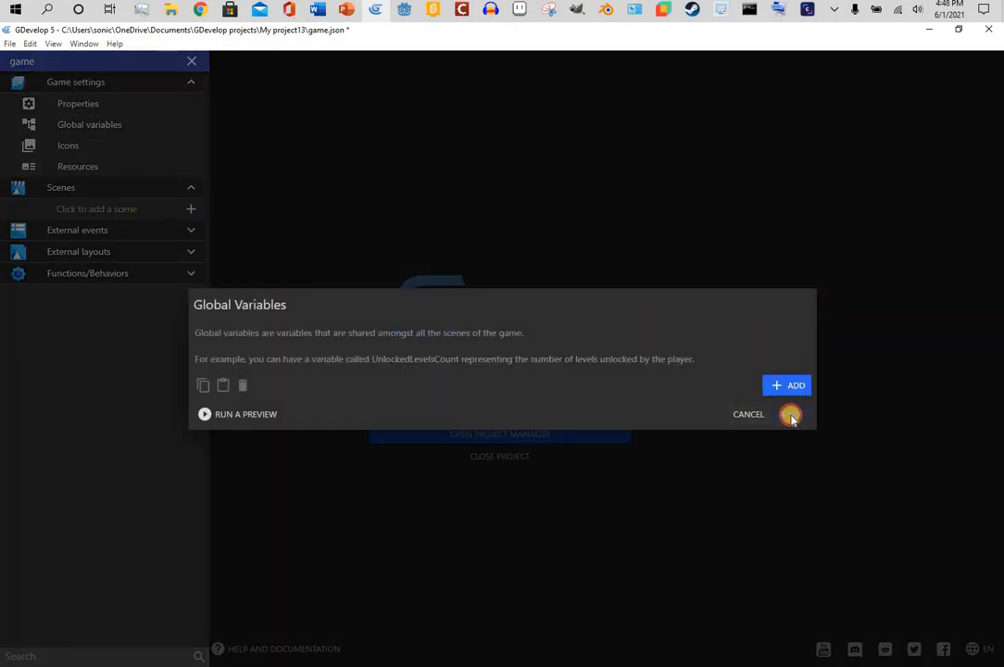
{"action": "left_click", "coordinate": [790, 416]}
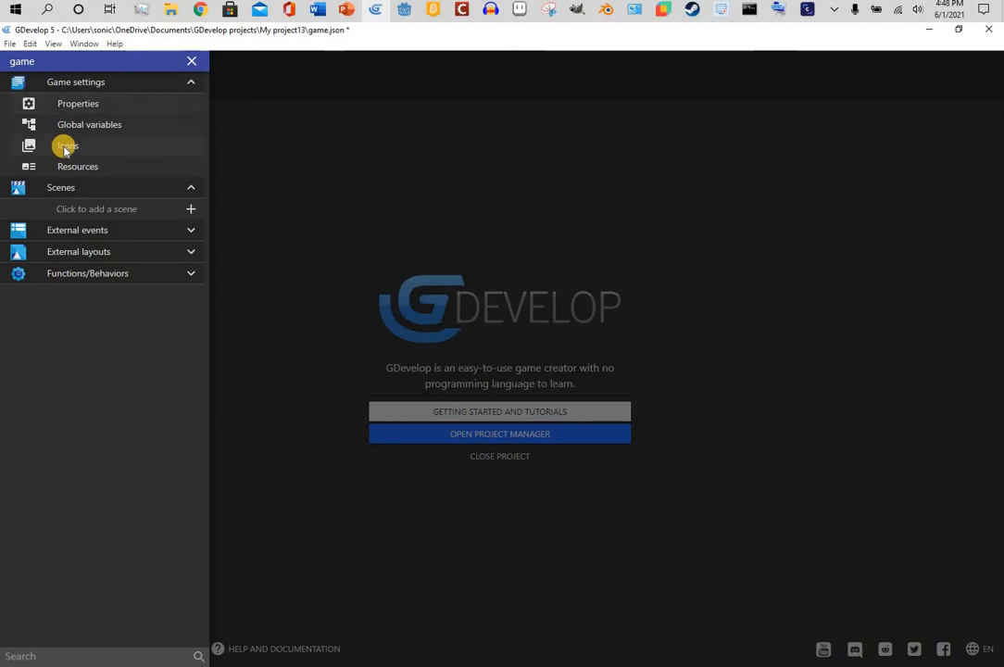
{"action": "left_click", "coordinate": [118, 129]}
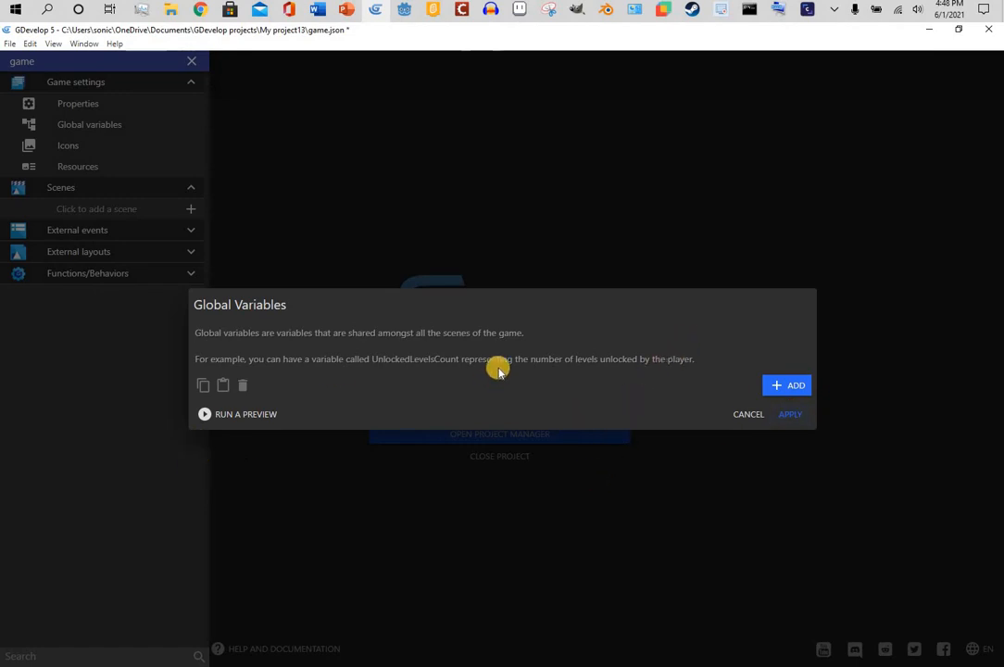
{"action": "left_click", "coordinate": [786, 414]}
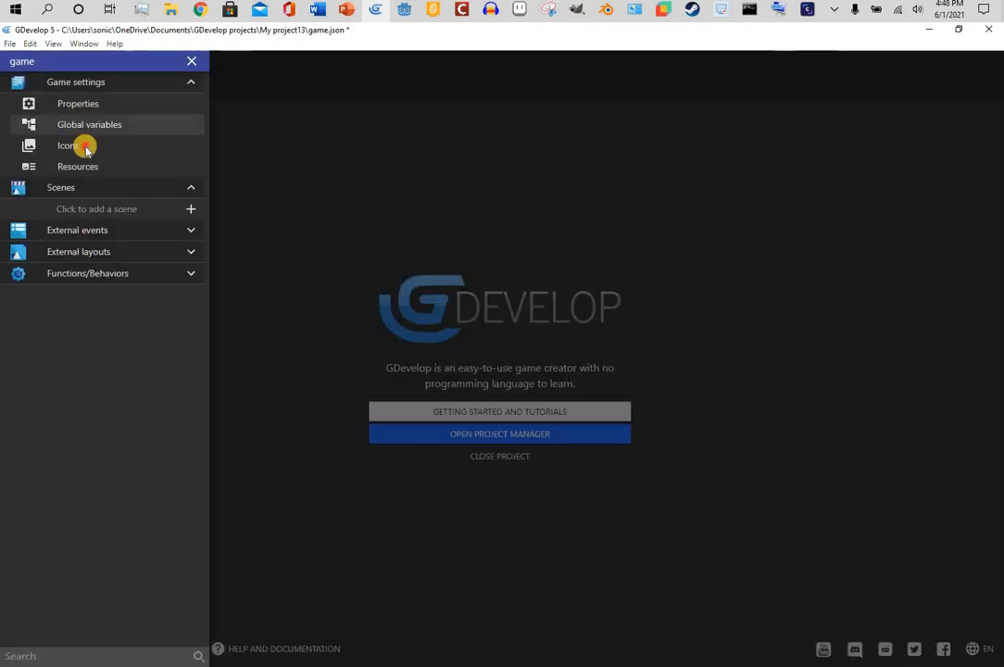
Step: Look through the project's desktop, Android and iOS icon settings, and open the project's resources
{"action": "left_click", "coordinate": [85, 148]}
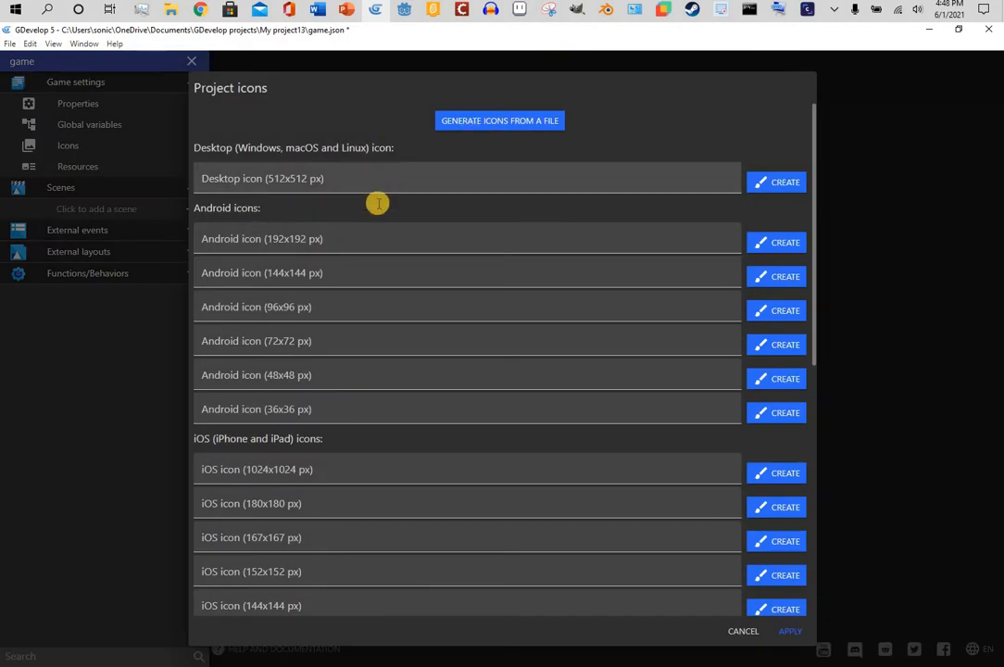
{"action": "scroll", "coordinate": [376, 201], "scroll_direction": "down", "scroll_amount": 5}
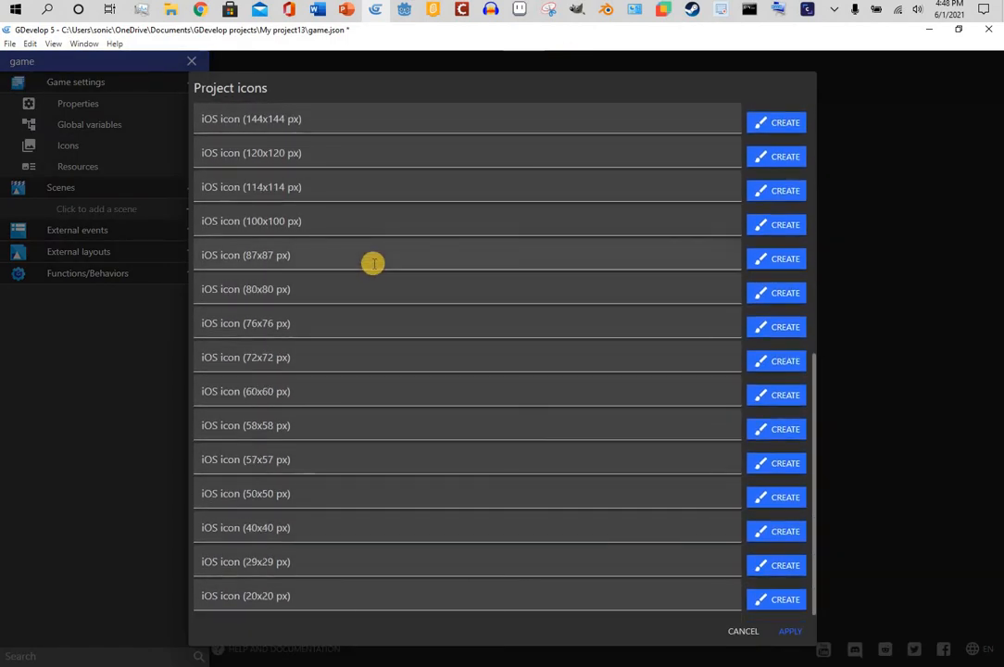
{"action": "scroll", "coordinate": [372, 263], "scroll_direction": "up", "scroll_amount": 6}
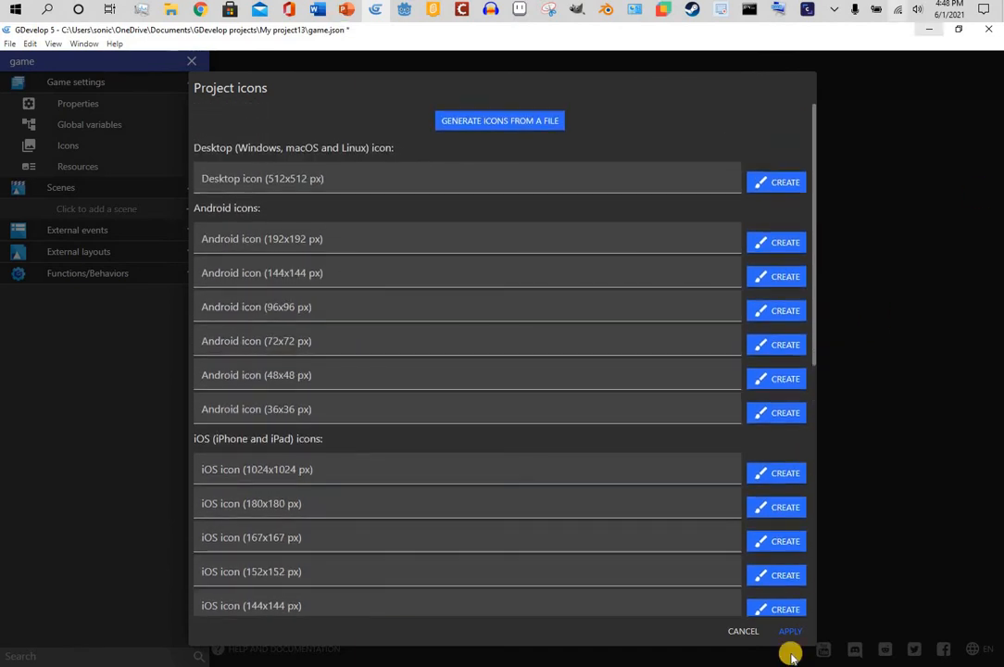
{"action": "left_click", "coordinate": [786, 633]}
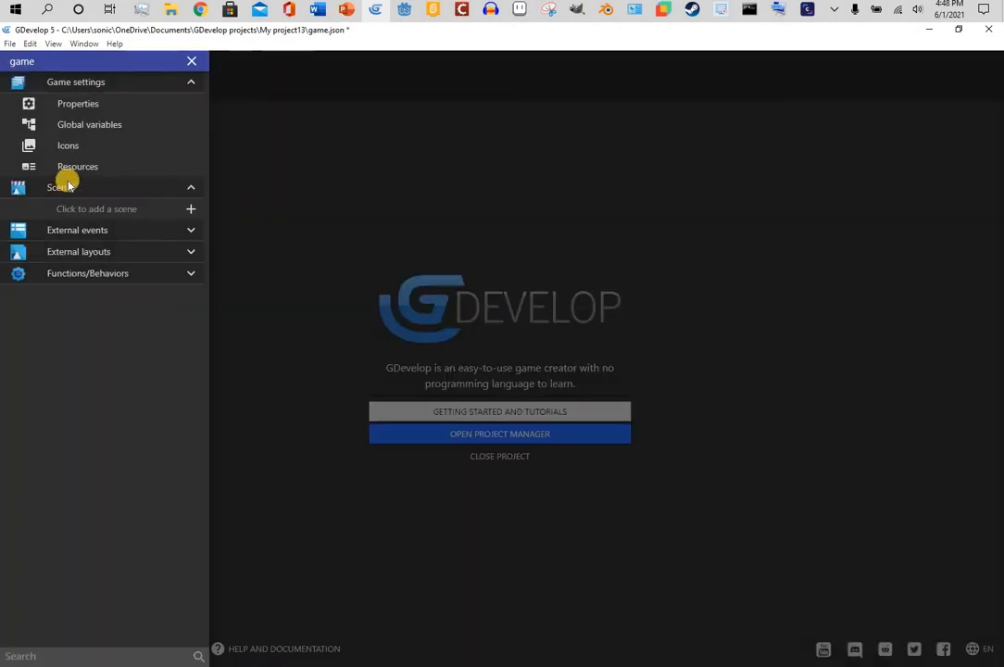
{"action": "left_click", "coordinate": [79, 165]}
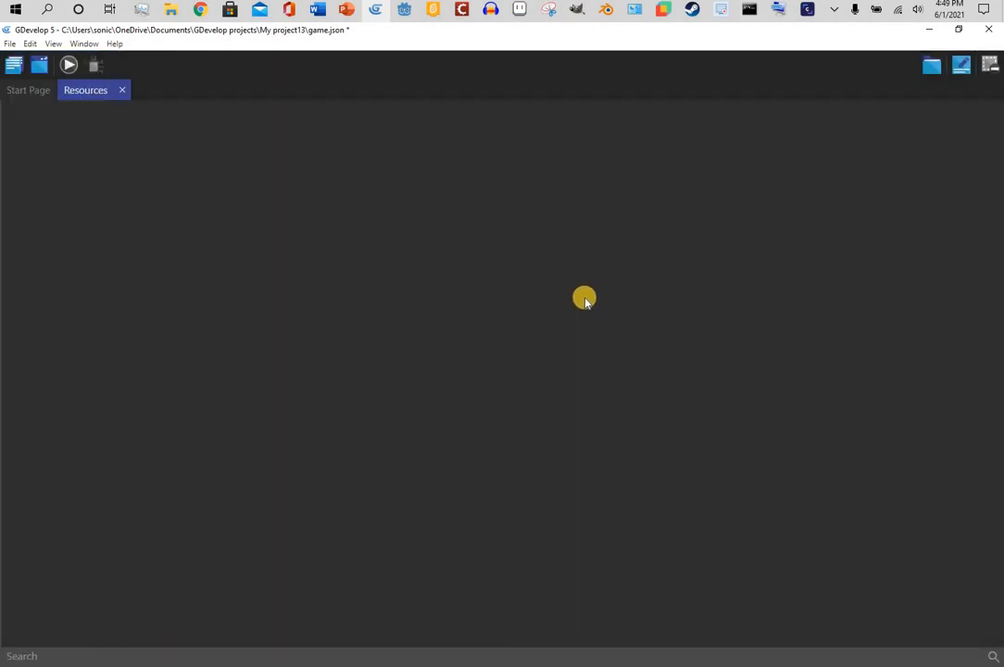
Step: Look at the project's folder and the resource properties panel, closing each, and briefly check the project manager
{"action": "left_click", "coordinate": [931, 63]}
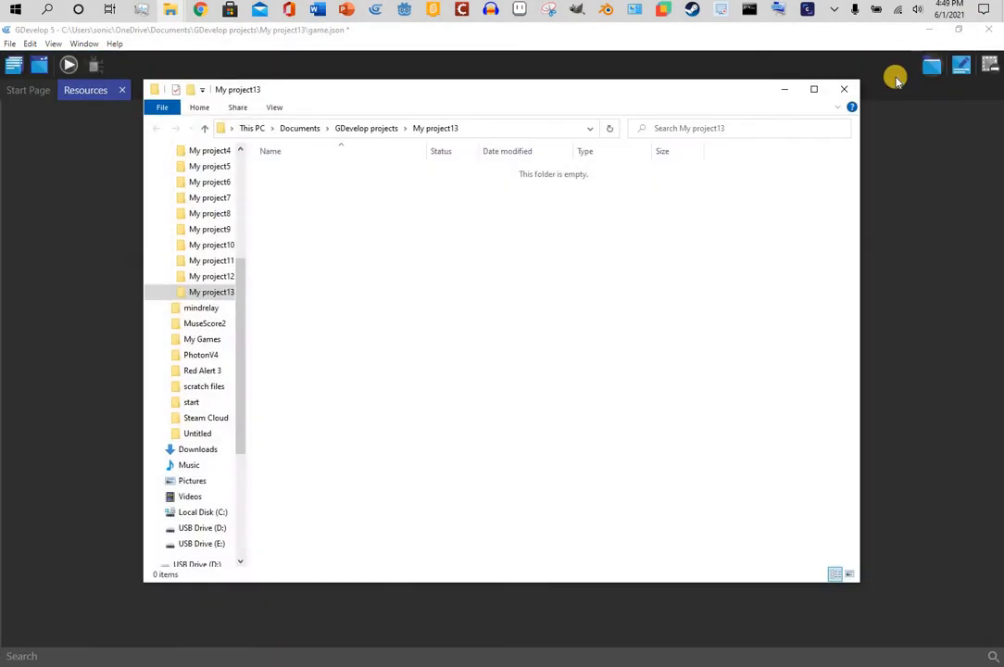
{"action": "left_click", "coordinate": [837, 92]}
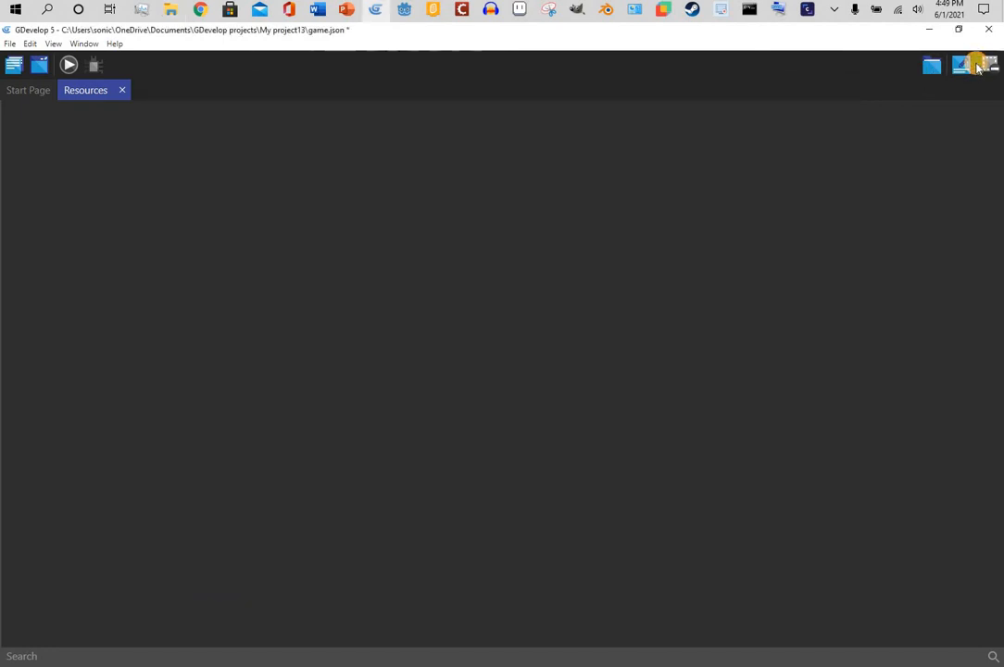
{"action": "left_click", "coordinate": [965, 63]}
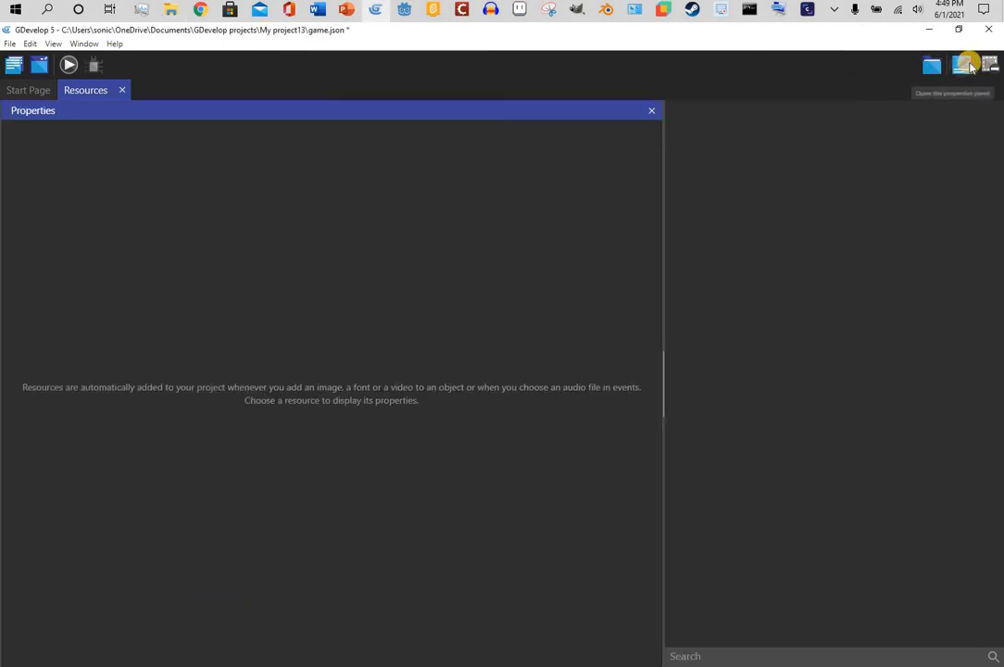
{"action": "left_click", "coordinate": [651, 113]}
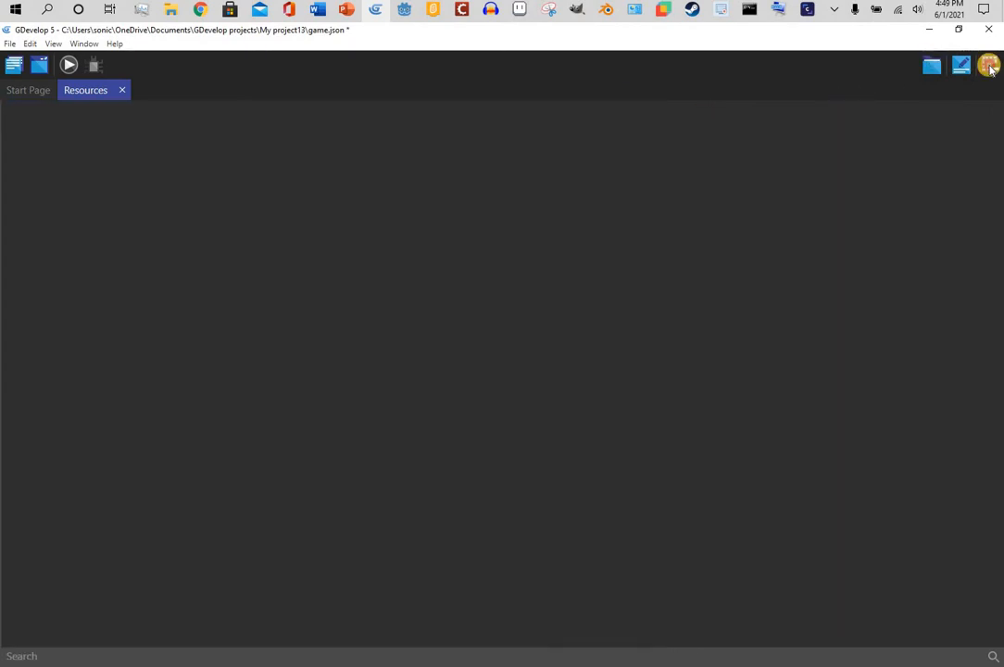
{"action": "left_click", "coordinate": [12, 66]}
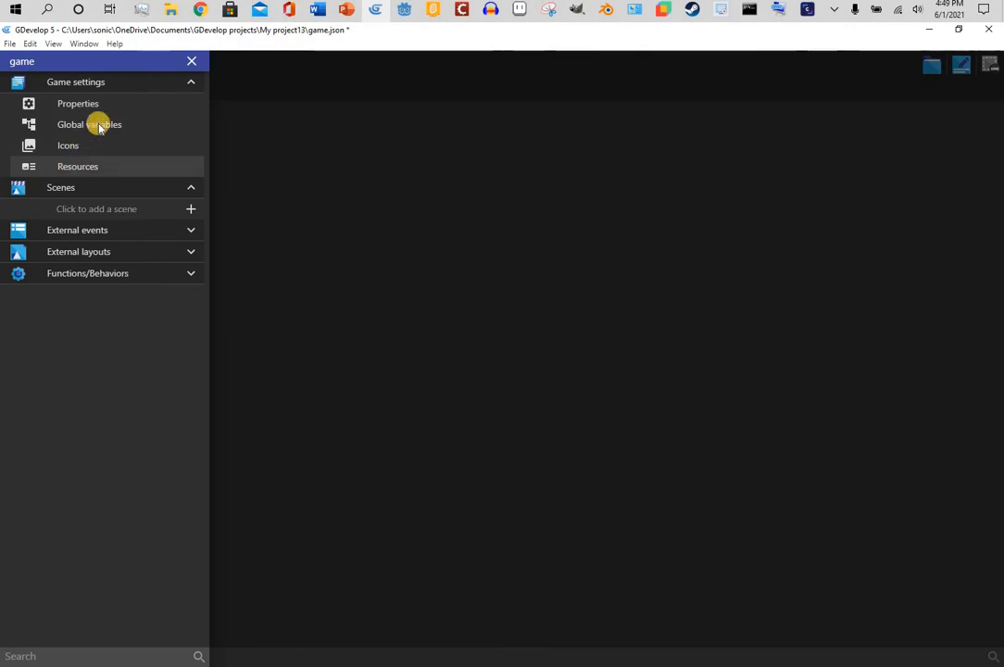
{"action": "left_click", "coordinate": [191, 62]}
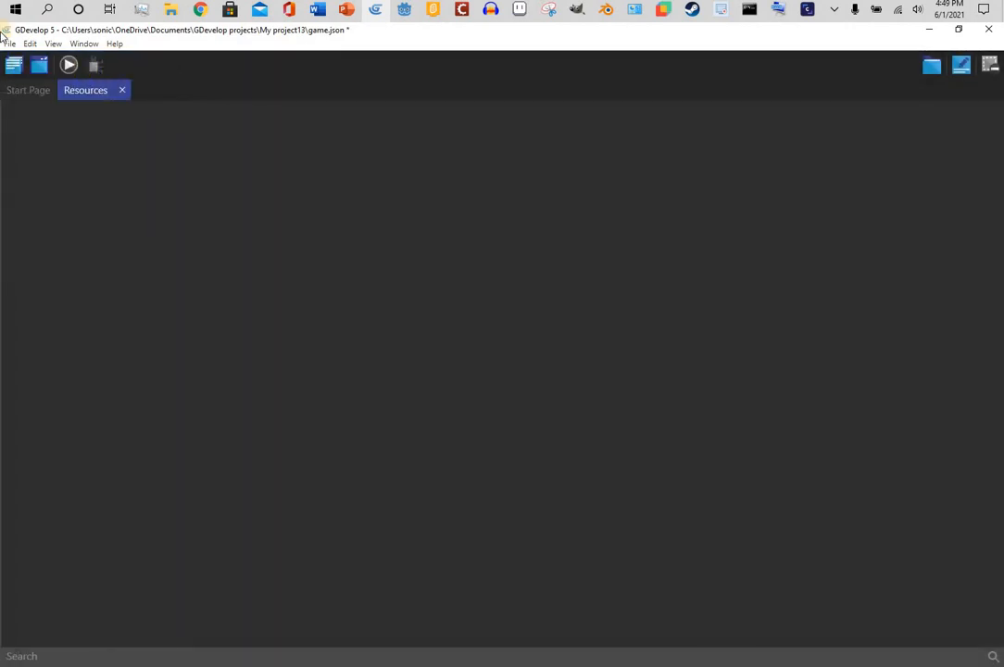
Step: Look through the project manager's game settings, scenes, external events and external layouts sections
{"action": "left_click", "coordinate": [12, 64]}
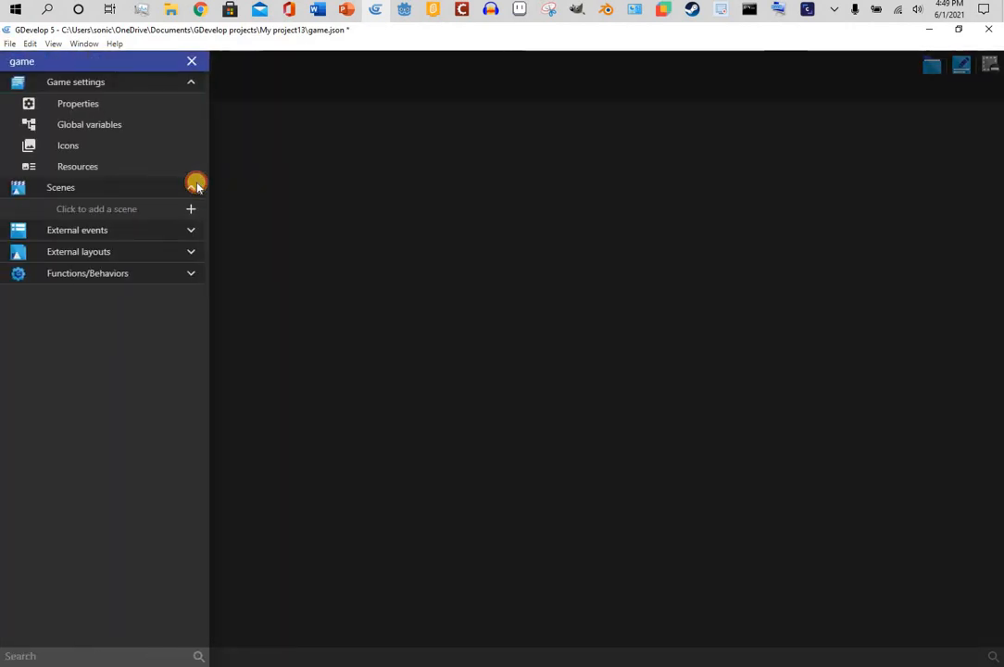
{"action": "left_click", "coordinate": [194, 187]}
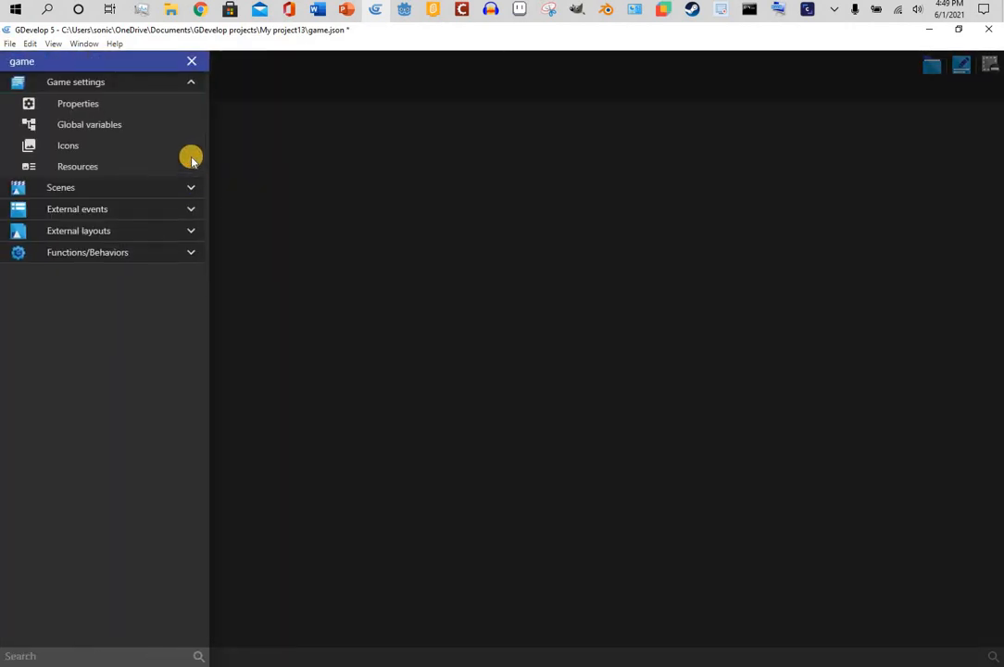
{"action": "left_click", "coordinate": [188, 83]}
{"action": "left_click", "coordinate": [192, 104]}
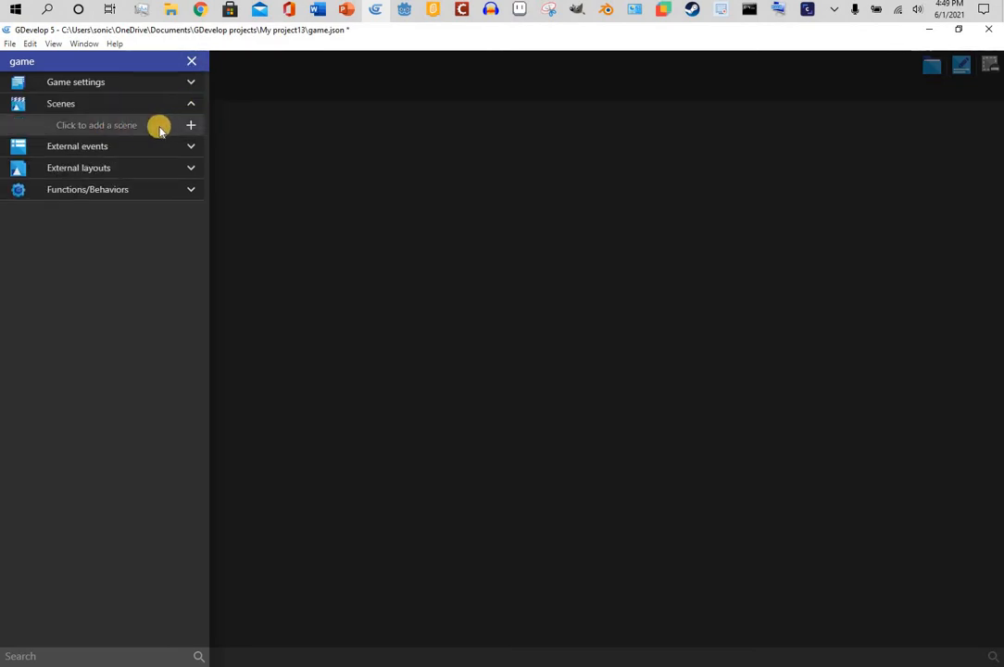
{"action": "left_click", "coordinate": [93, 149]}
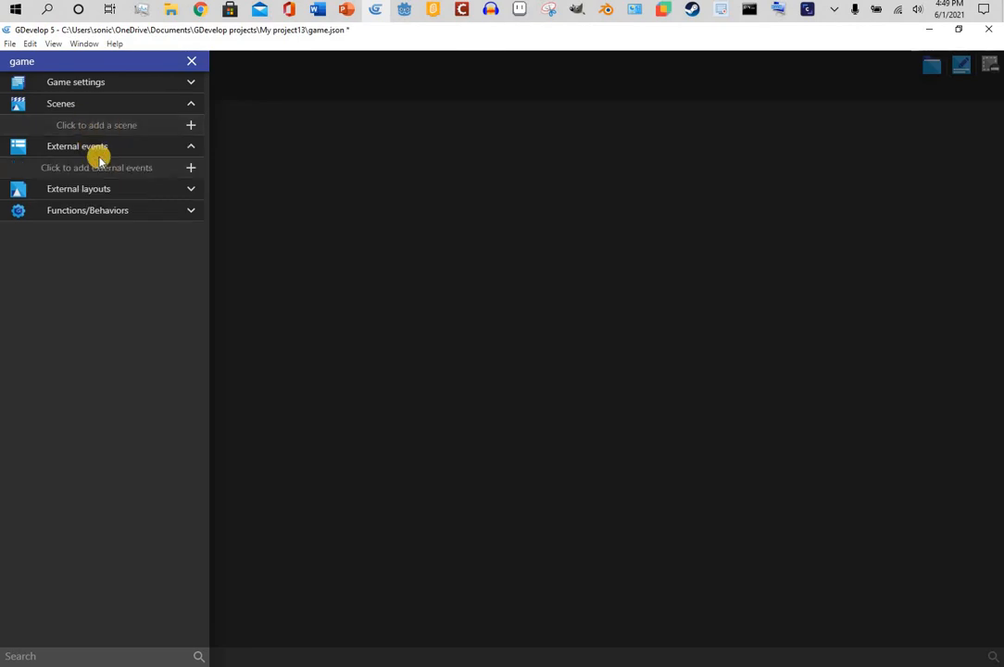
{"action": "left_click", "coordinate": [189, 149]}
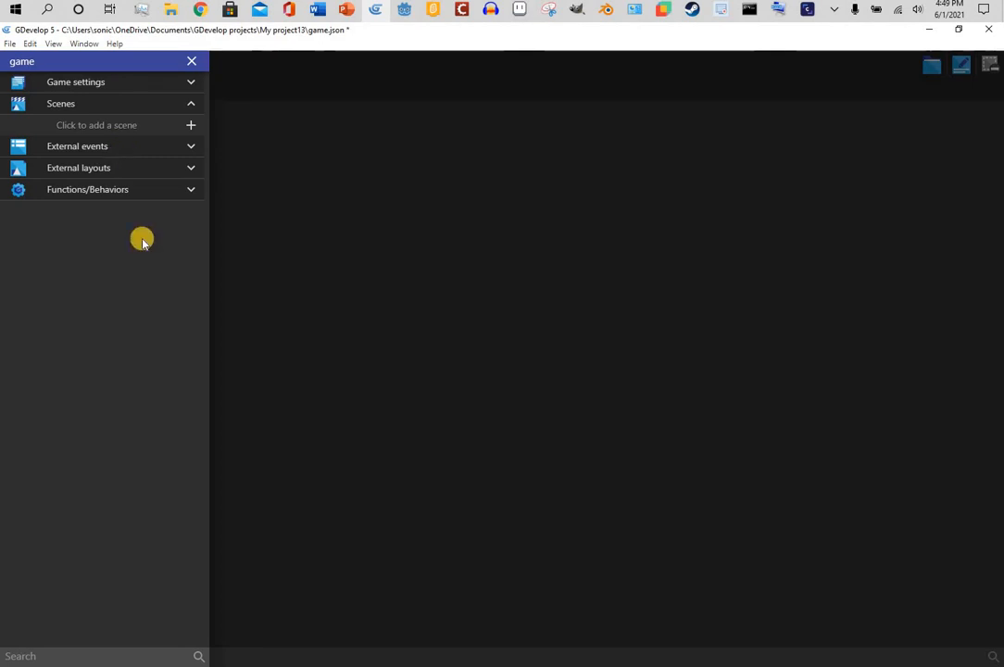
{"action": "left_click", "coordinate": [196, 167]}
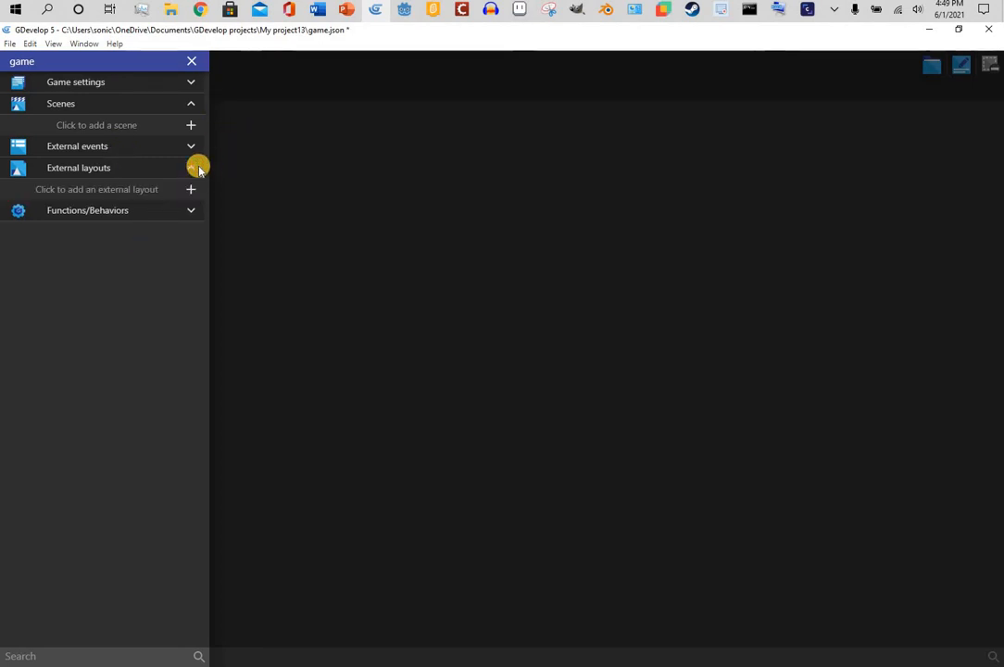
{"action": "left_click", "coordinate": [196, 168]}
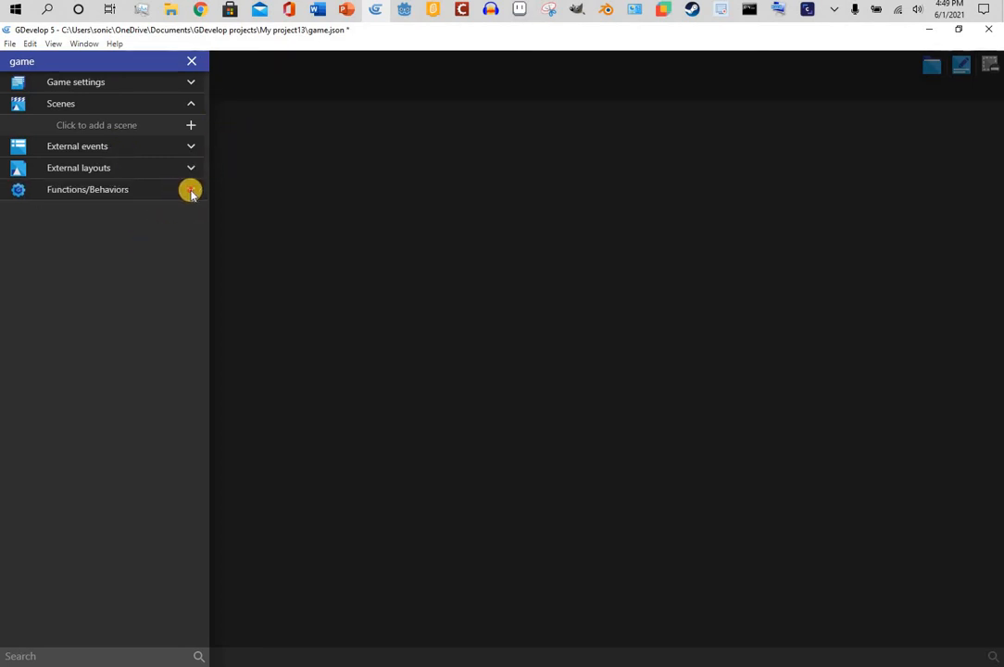
Step: Add a new extension under Functions/Behaviors, look at its function and behavior editor, and close it
{"action": "left_click", "coordinate": [190, 192]}
{"action": "left_click", "coordinate": [189, 211]}
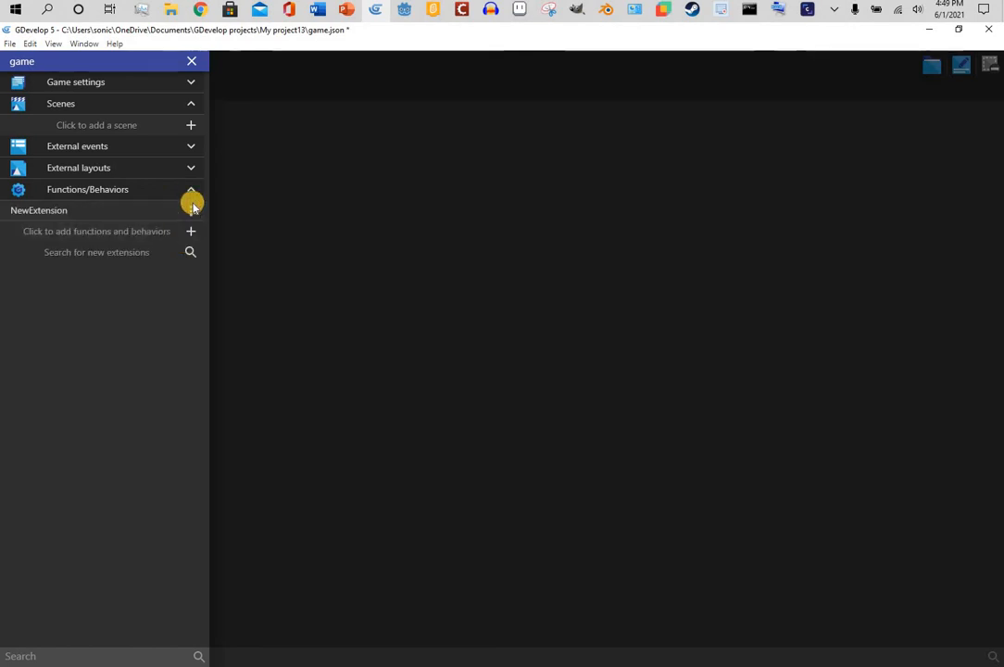
{"action": "left_click", "coordinate": [165, 211]}
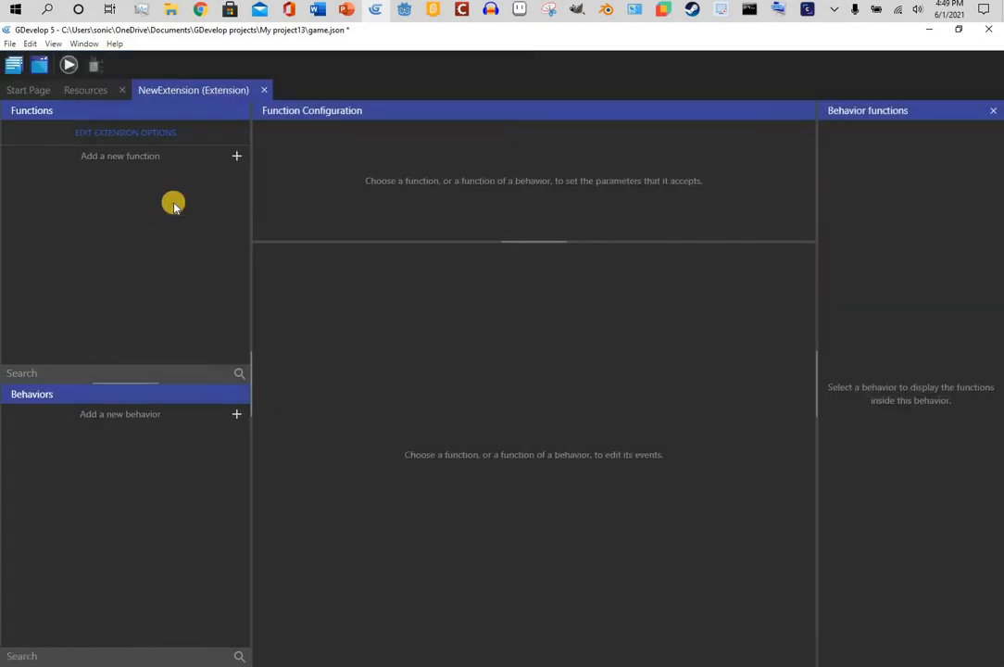
{"action": "left_click", "coordinate": [258, 90]}
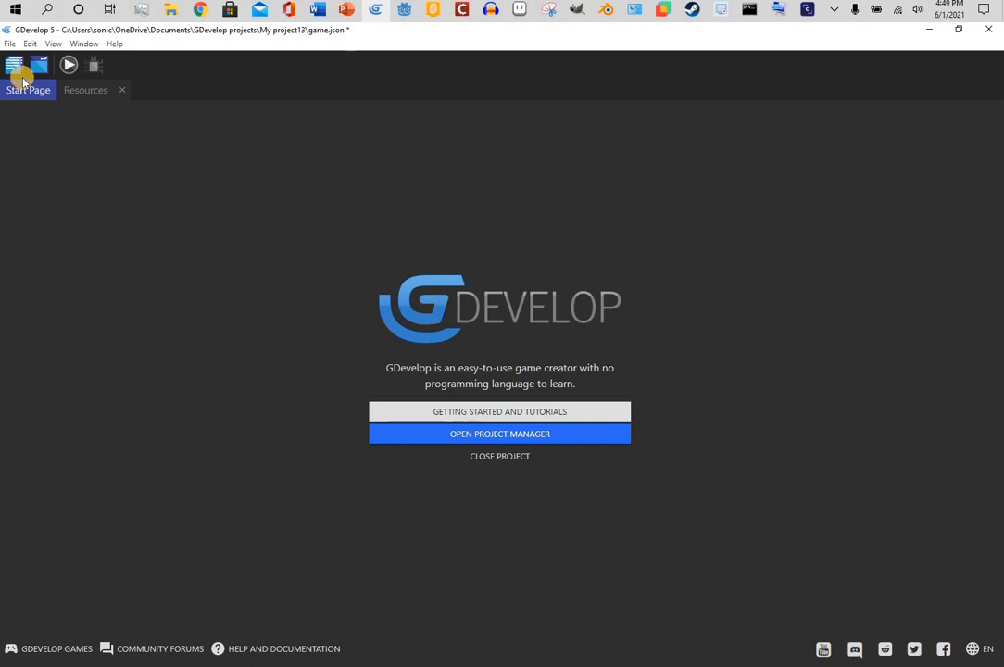
Step: Delete the new extension from the project's Functions/Behaviors
{"action": "left_click", "coordinate": [12, 64]}
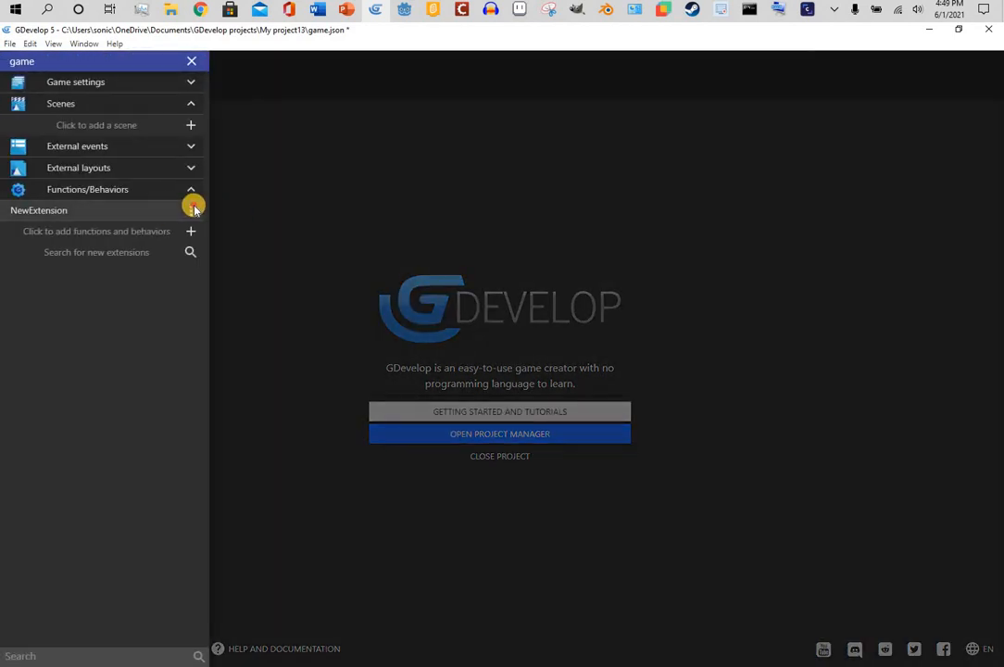
{"action": "left_click", "coordinate": [192, 210]}
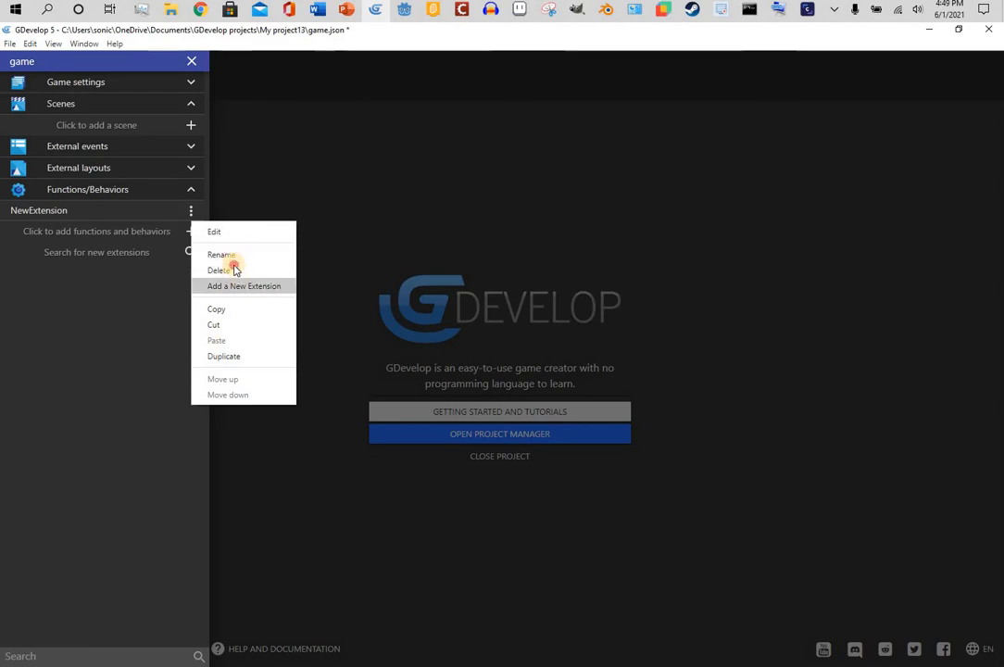
{"action": "left_click", "coordinate": [234, 269]}
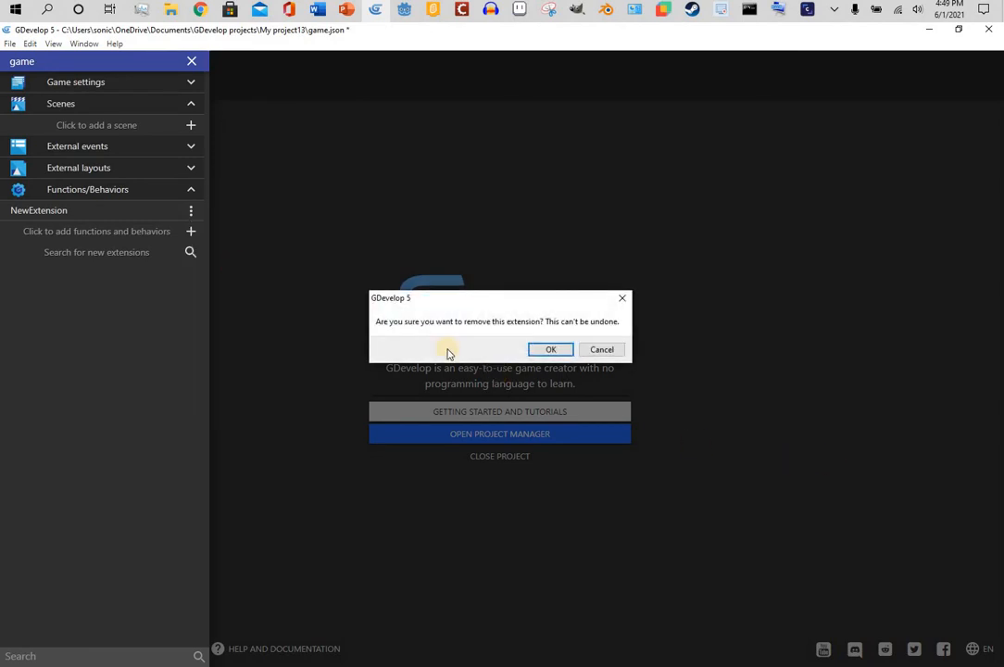
{"action": "left_click", "coordinate": [551, 350]}
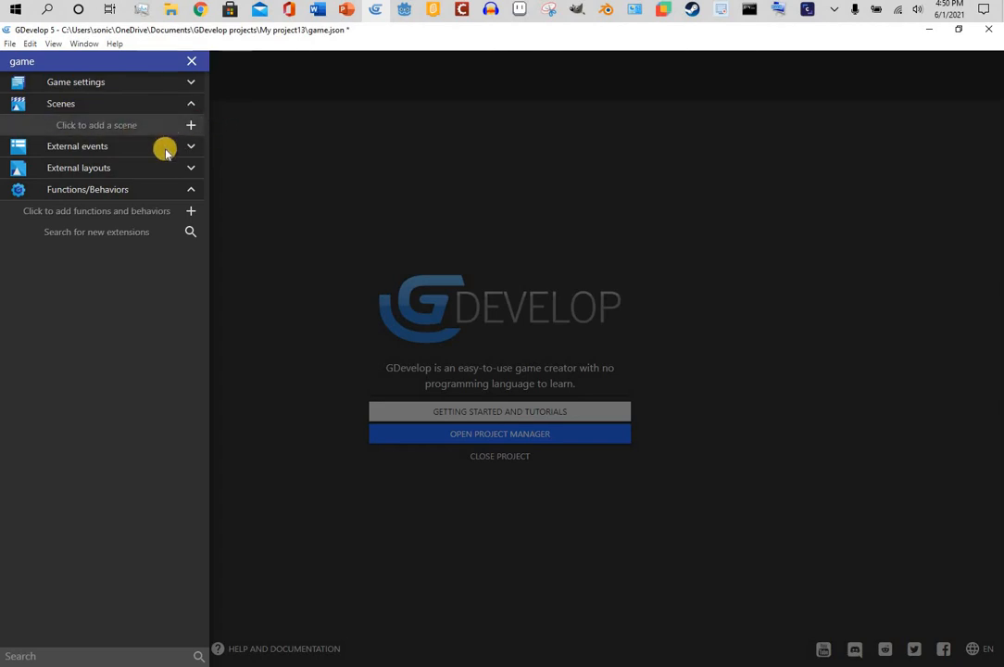
Step: Add a new scene to the project, rename it "scene 1", and open it
{"action": "left_click", "coordinate": [190, 124]}
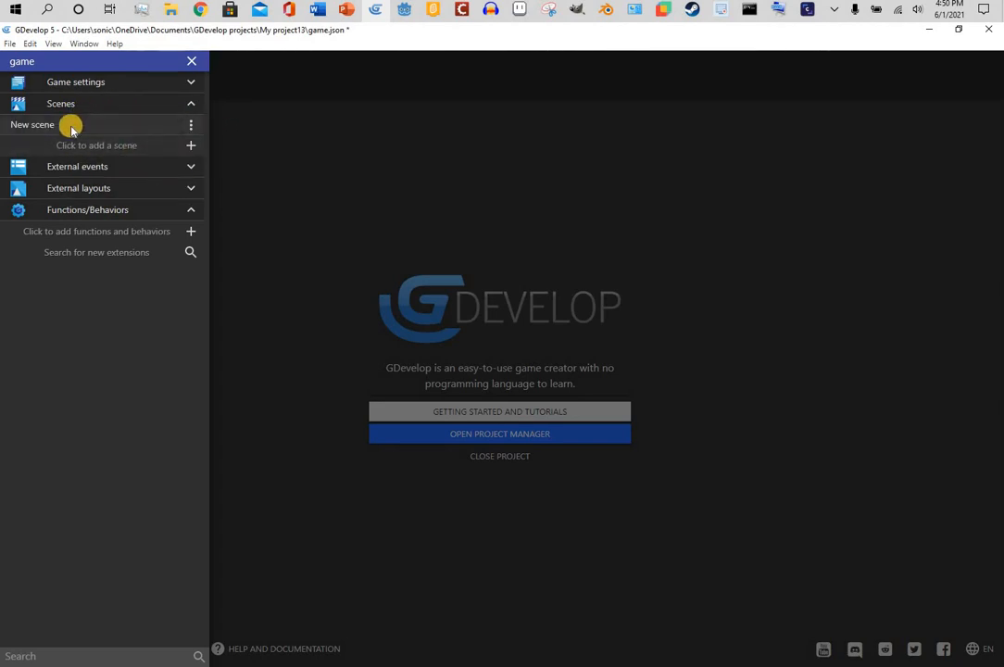
{"action": "left_click", "coordinate": [190, 124]}
{"action": "left_click", "coordinate": [220, 201]}
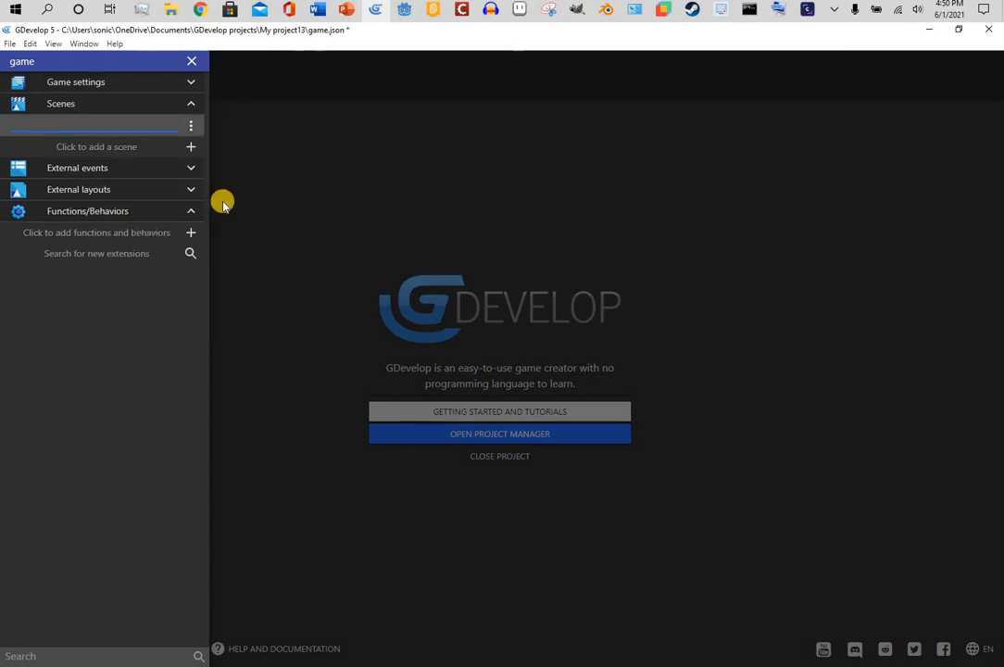
{"action": "type", "text": "scene 1"}
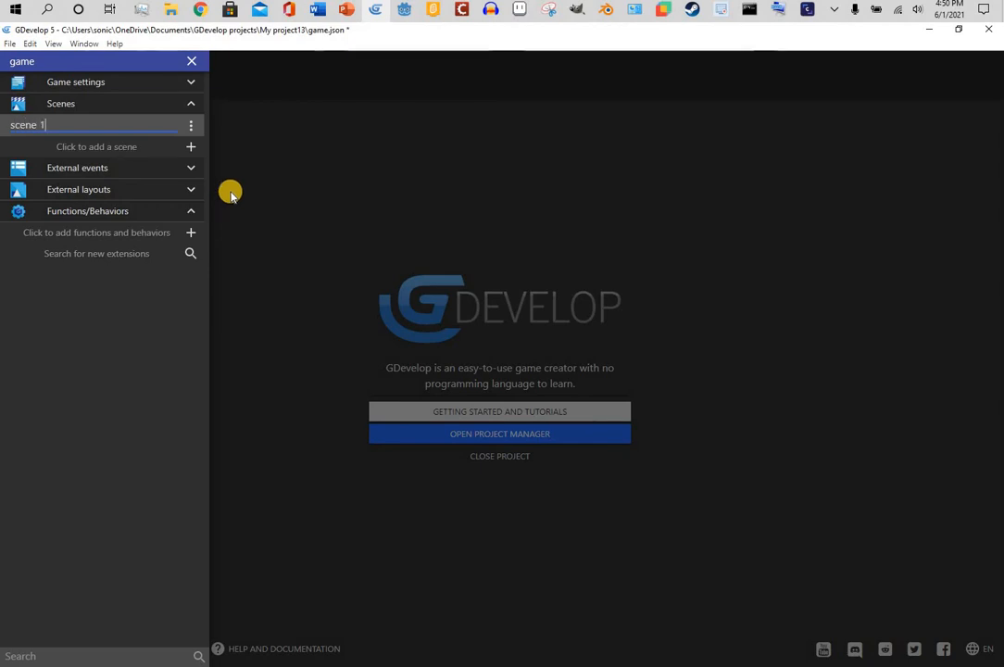
{"action": "left_click", "coordinate": [231, 190]}
{"action": "left_click", "coordinate": [13, 65]}
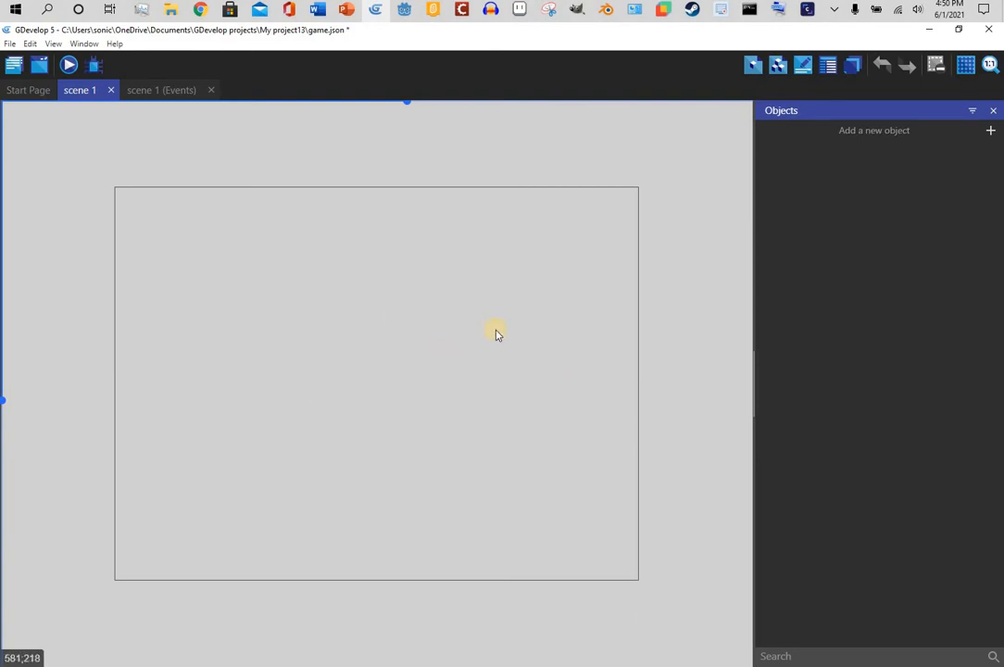
Step: Add an event to the events of scene 1 with the condition "At the beginning of the scene"
{"action": "scroll", "coordinate": [497, 338], "scroll_direction": "up", "scroll_amount": 4}
{"action": "scroll", "coordinate": [500, 352], "scroll_direction": "down", "scroll_amount": 1}
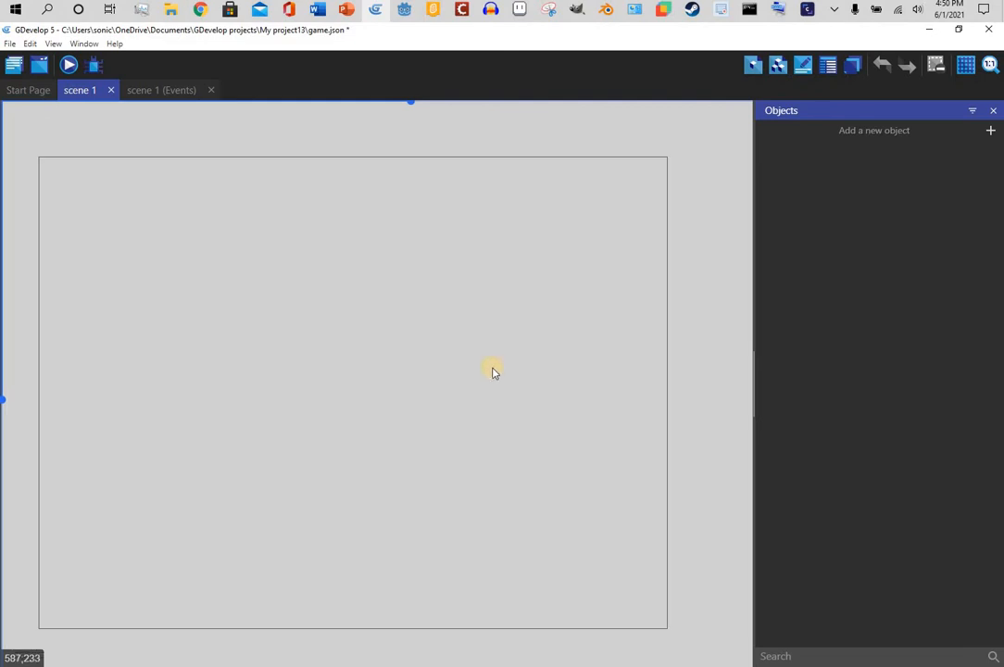
{"action": "scroll", "coordinate": [493, 370], "scroll_direction": "down", "scroll_amount": 1}
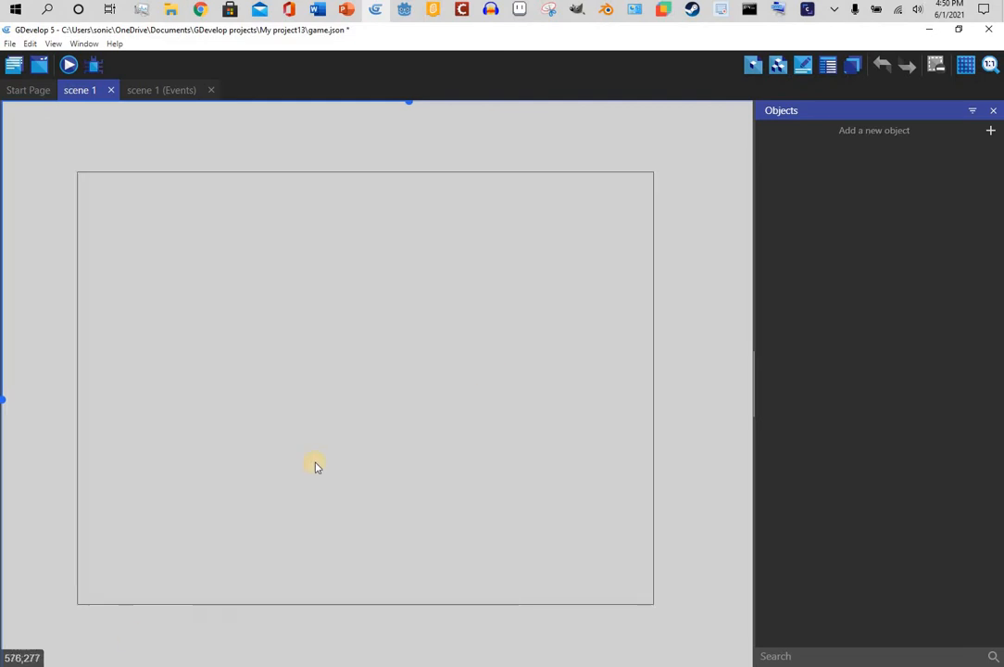
{"action": "left_click", "coordinate": [181, 94]}
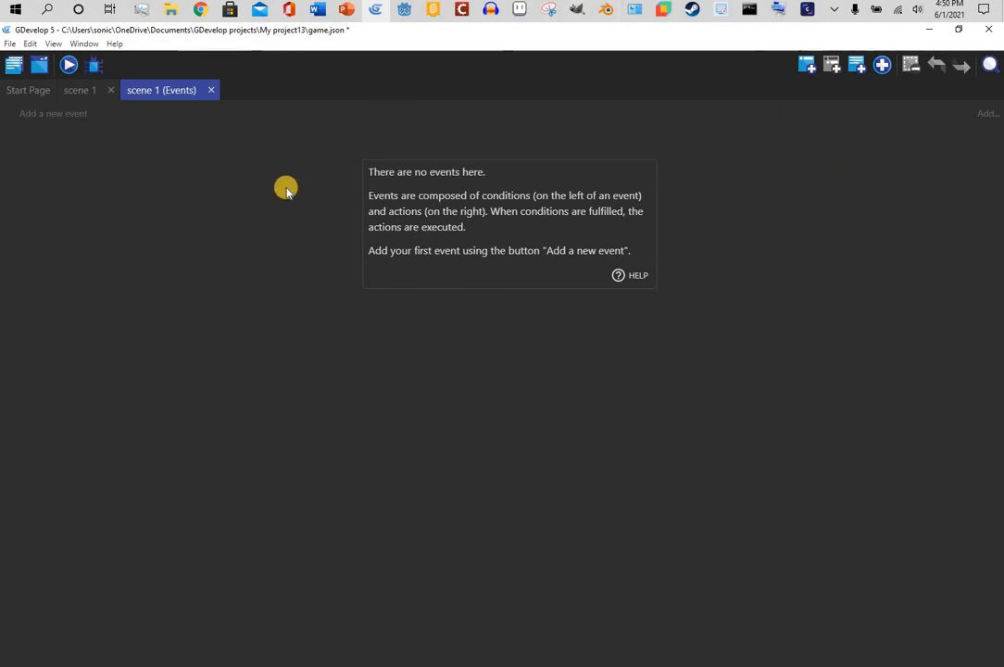
{"action": "left_click", "coordinate": [44, 114]}
{"action": "left_click", "coordinate": [63, 108]}
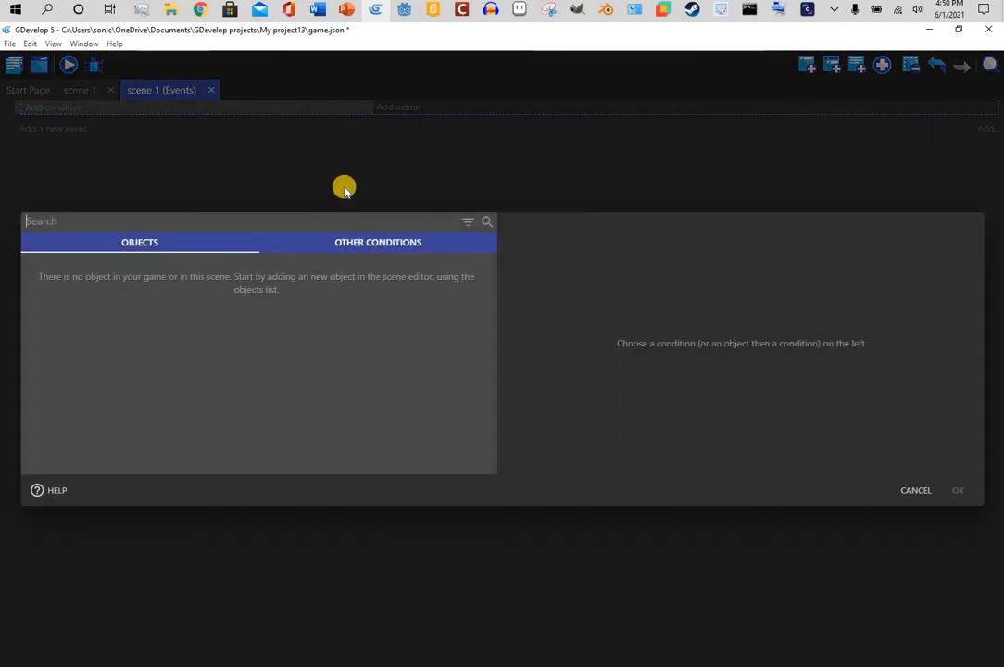
{"action": "type", "text": "at"}
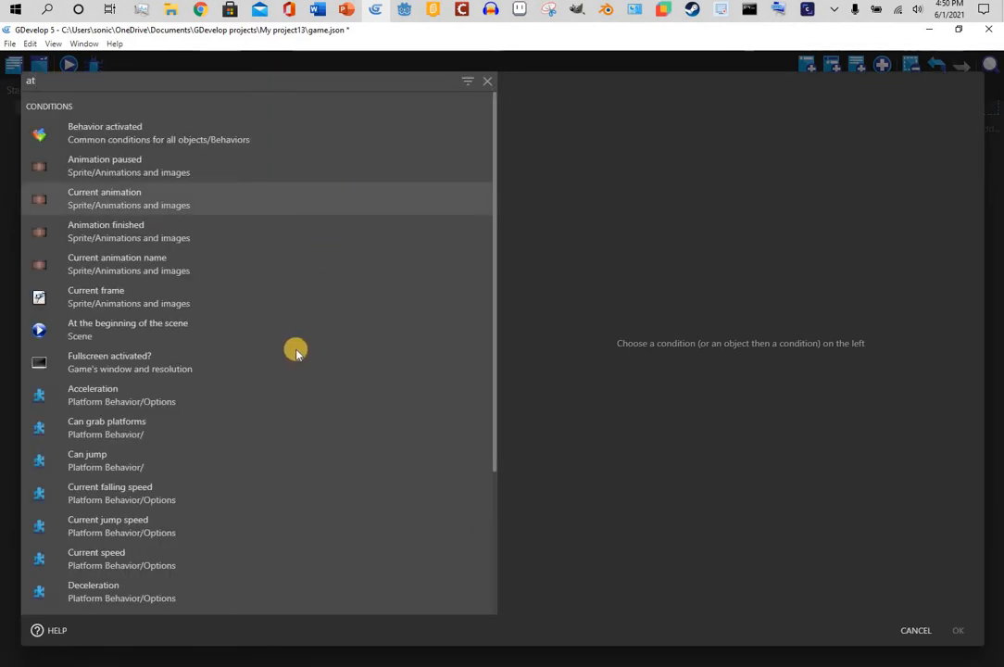
{"action": "left_click", "coordinate": [273, 324]}
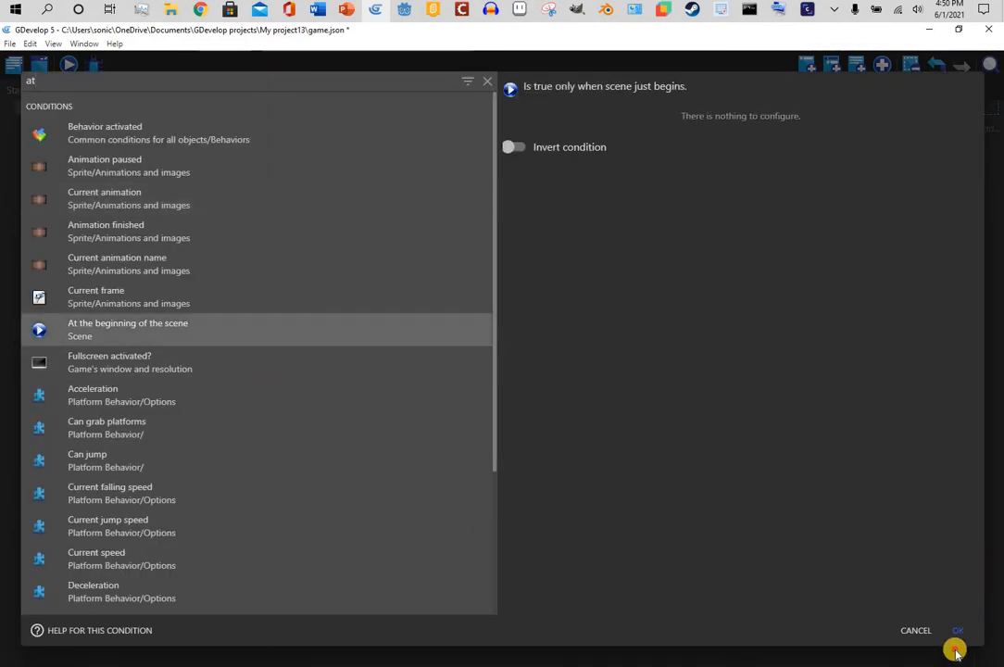
{"action": "left_click", "coordinate": [959, 632]}
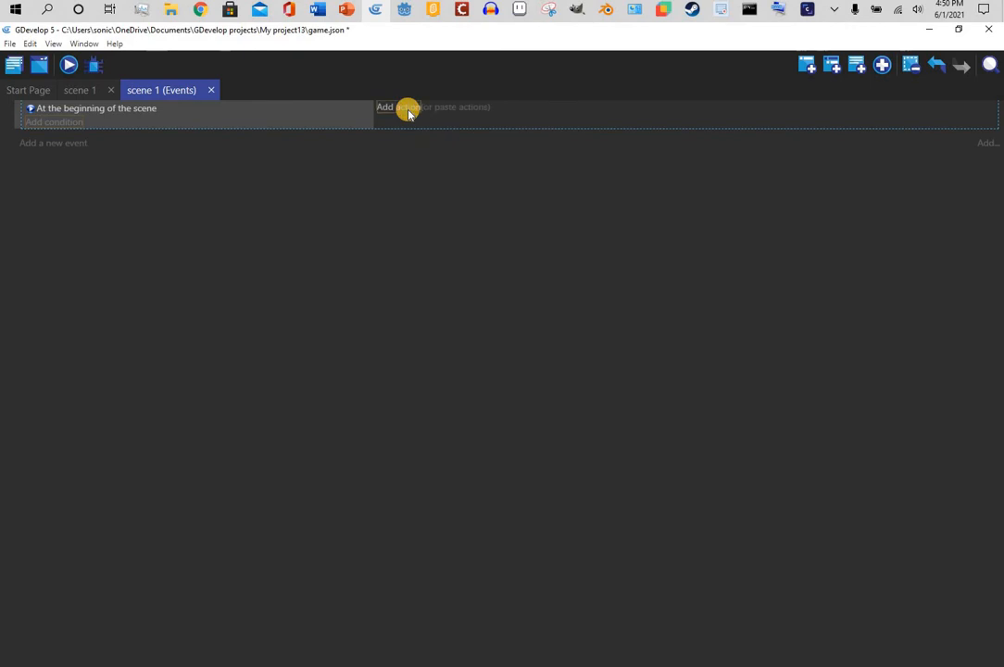
Step: Try a "Play a sound" action using explosion 2 from the Game music/sfx/explosion folder, copying the file into the project folder
{"action": "left_click", "coordinate": [403, 108]}
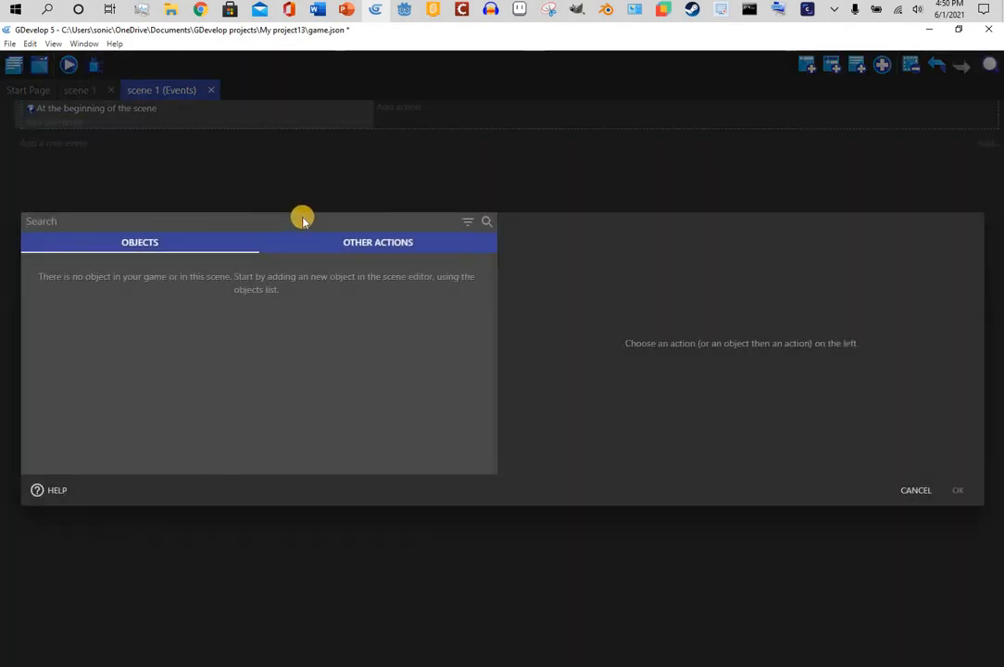
{"action": "type", "text": "play"}
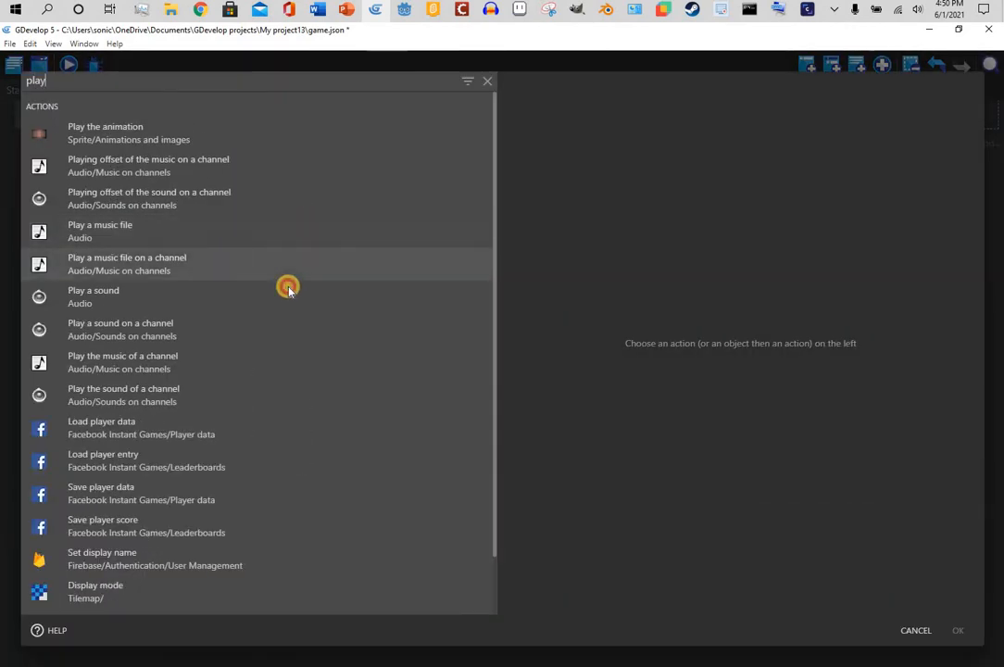
{"action": "left_click", "coordinate": [288, 292]}
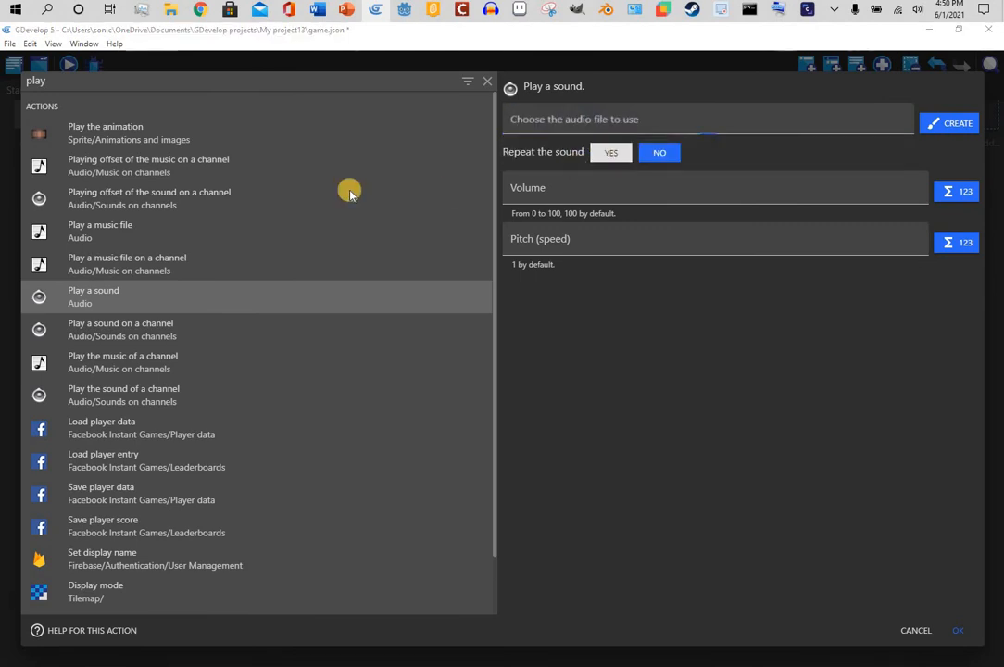
{"action": "scroll", "coordinate": [60, 238], "scroll_direction": "down", "scroll_amount": 4}
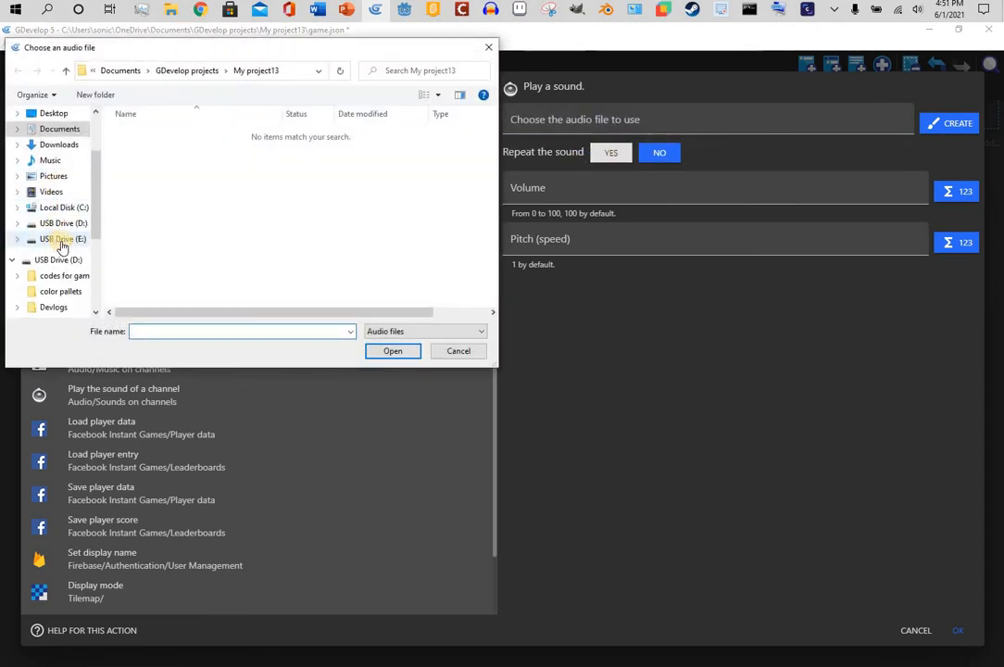
{"action": "left_click", "coordinate": [81, 247]}
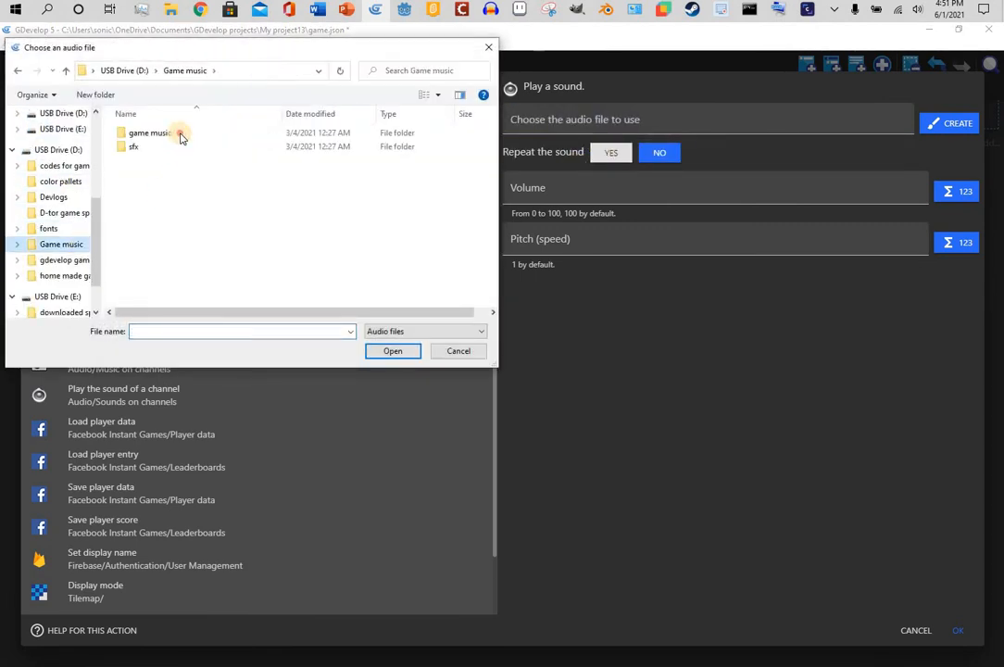
{"action": "double_click", "coordinate": [179, 135]}
{"action": "double_click", "coordinate": [180, 147]}
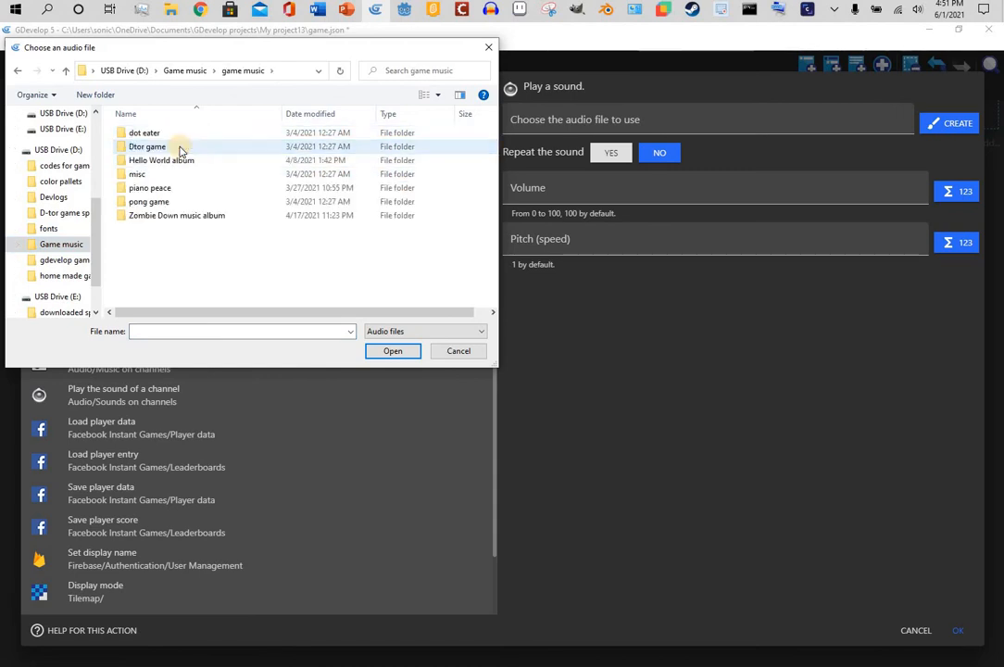
{"action": "left_click", "coordinate": [62, 244]}
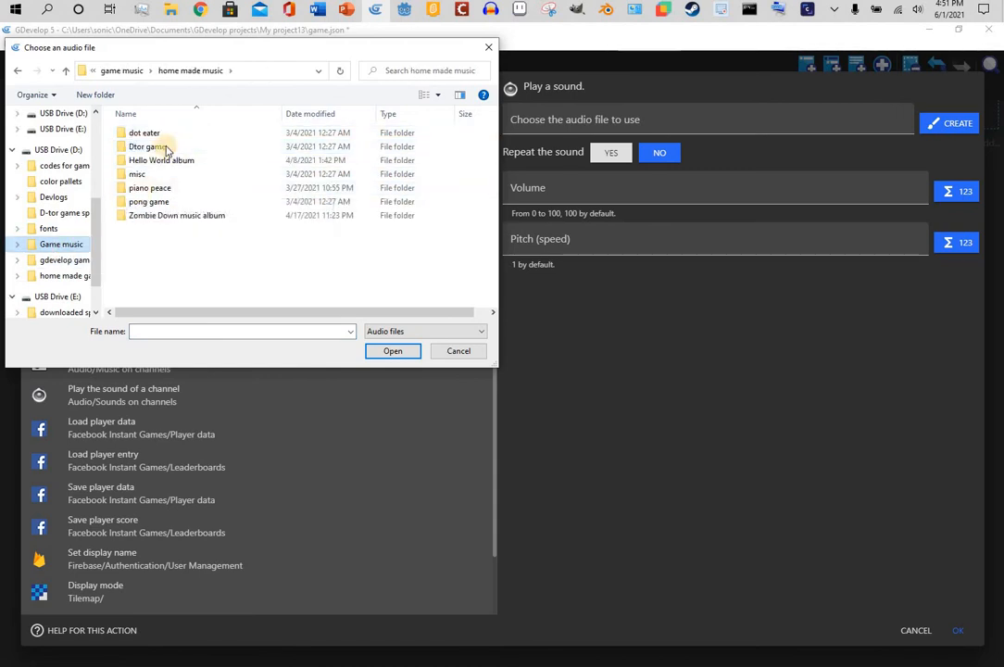
{"action": "double_click", "coordinate": [164, 145]}
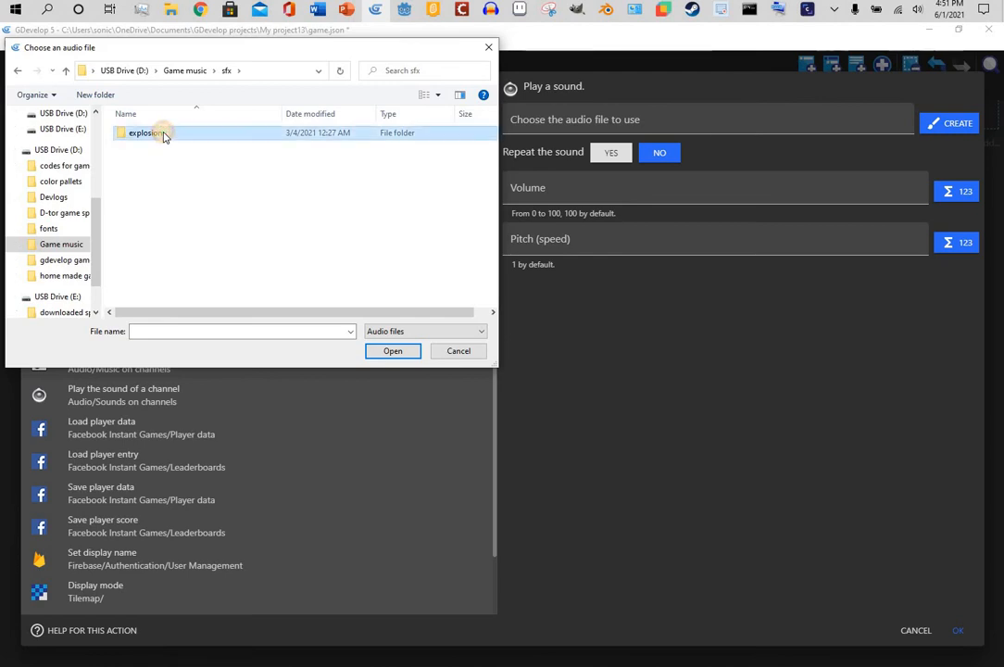
{"action": "double_click", "coordinate": [148, 133]}
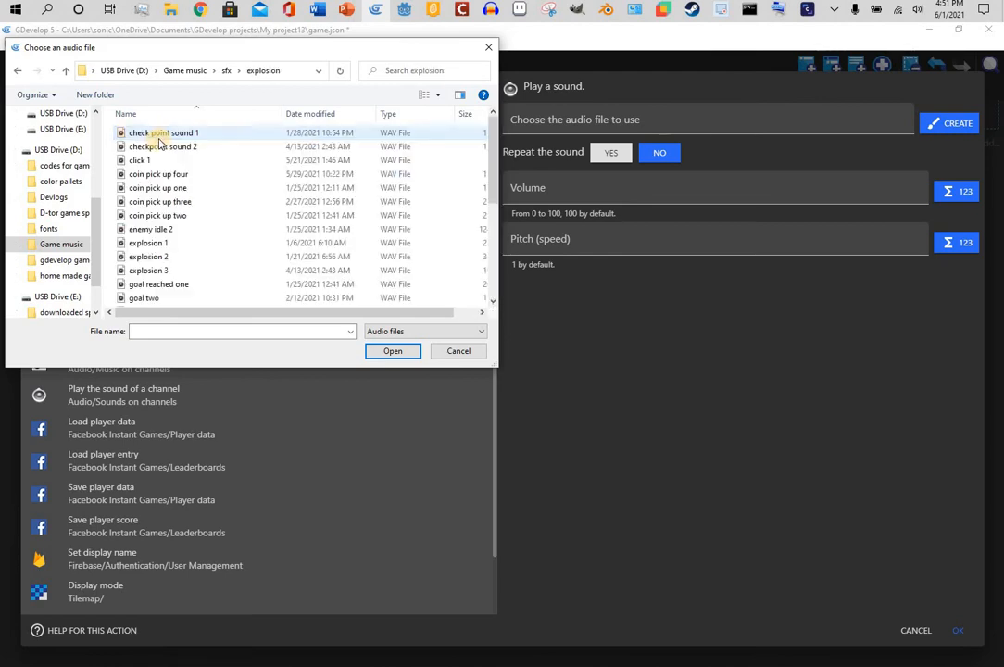
{"action": "double_click", "coordinate": [164, 258]}
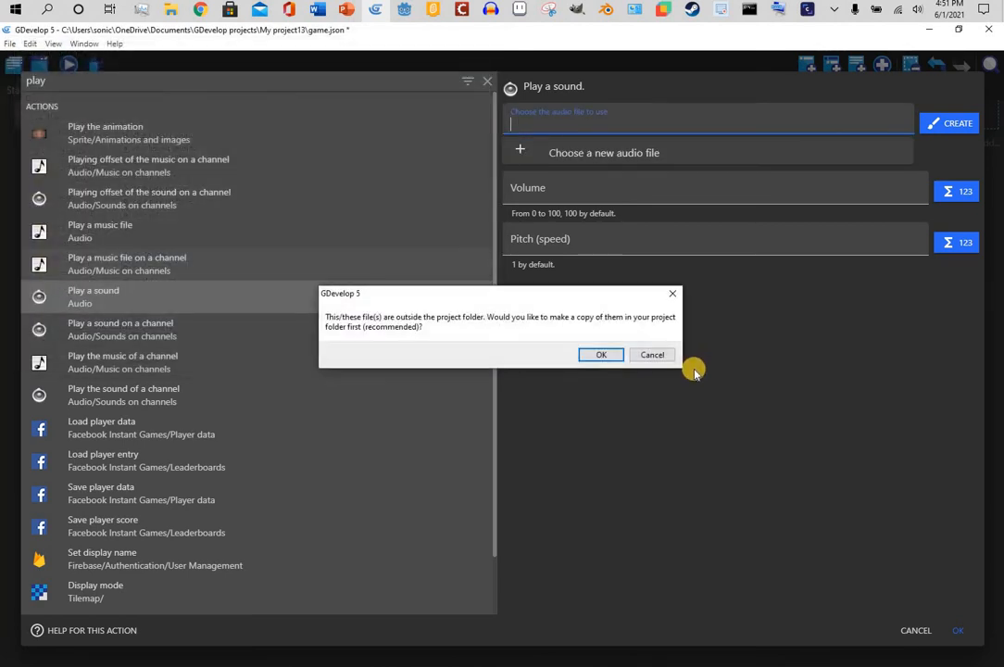
{"action": "left_click", "coordinate": [584, 353]}
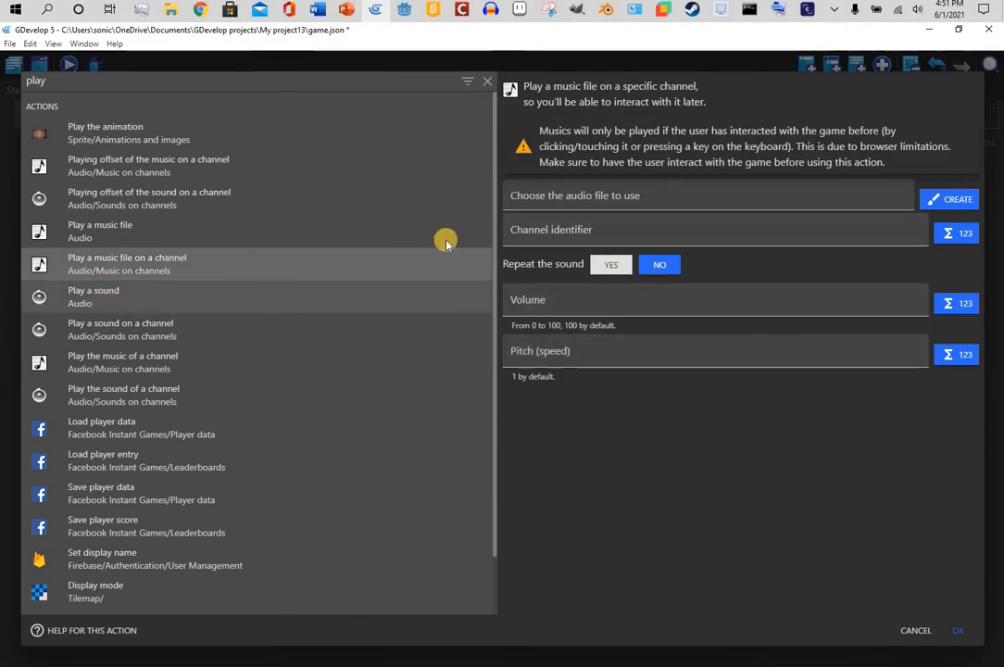
Step: Add a "Play a music file on a channel" action with Beat Thee.mp3 from downloaded music, repeat set to yes and volume 40
{"action": "left_click", "coordinate": [671, 201]}
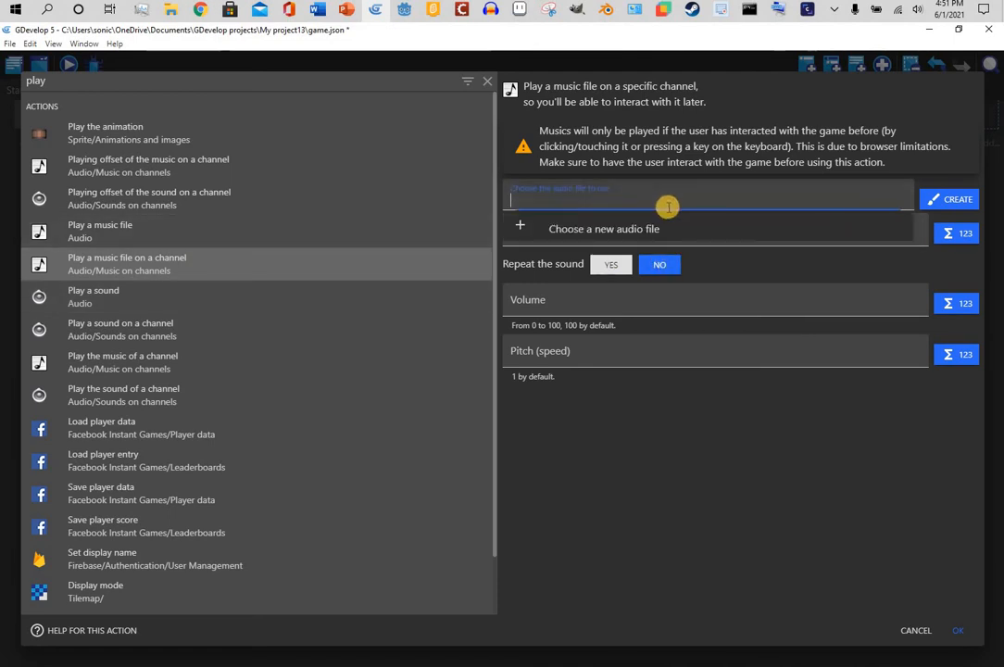
{"action": "left_click", "coordinate": [603, 229]}
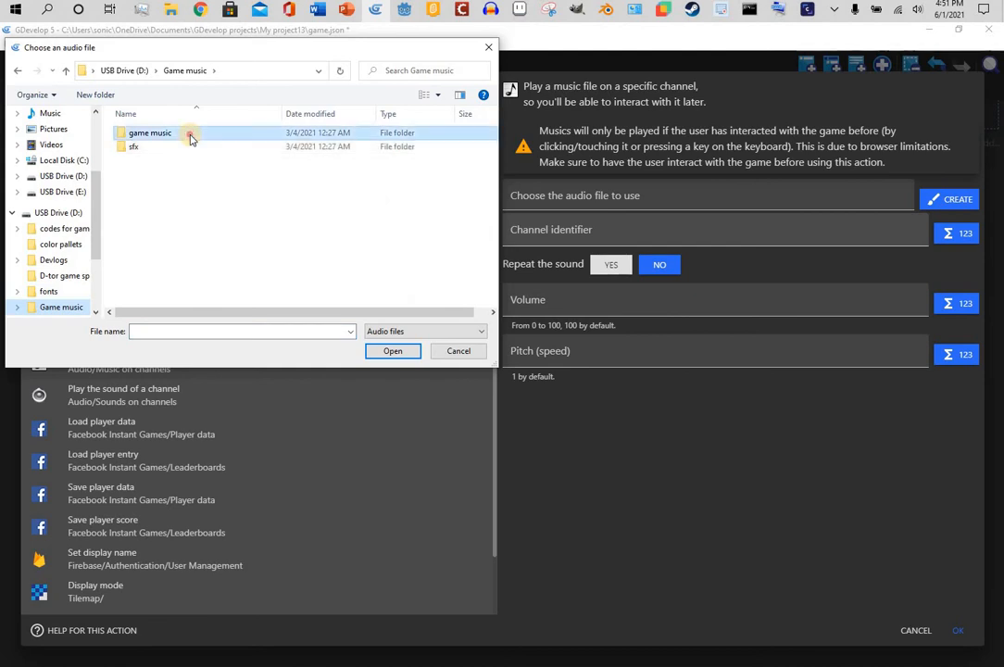
{"action": "double_click", "coordinate": [189, 136]}
{"action": "double_click", "coordinate": [190, 135]}
{"action": "double_click", "coordinate": [190, 135]}
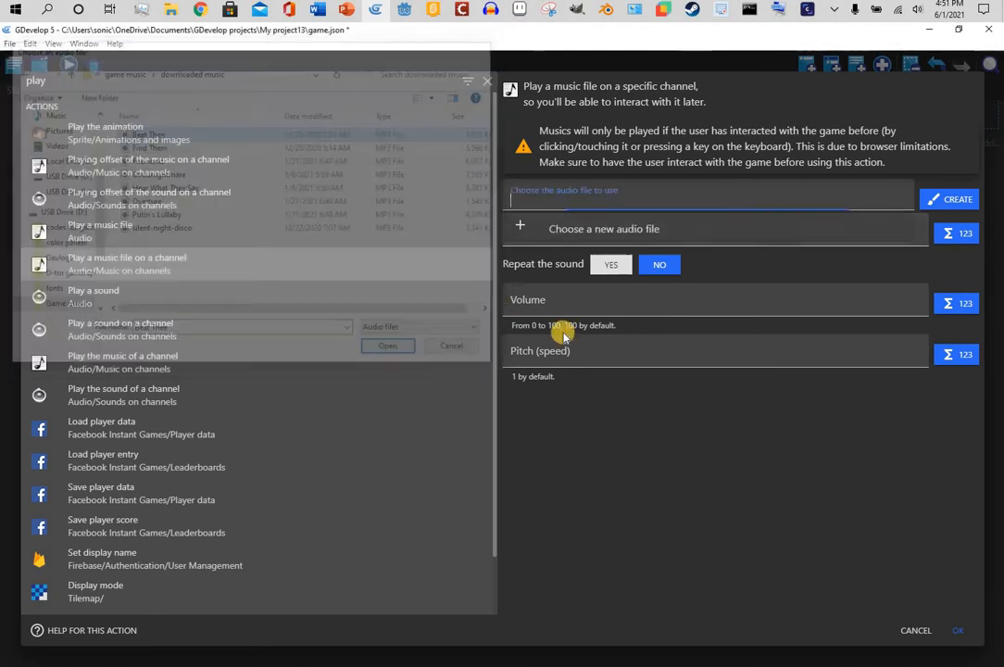
{"action": "left_click", "coordinate": [558, 353]}
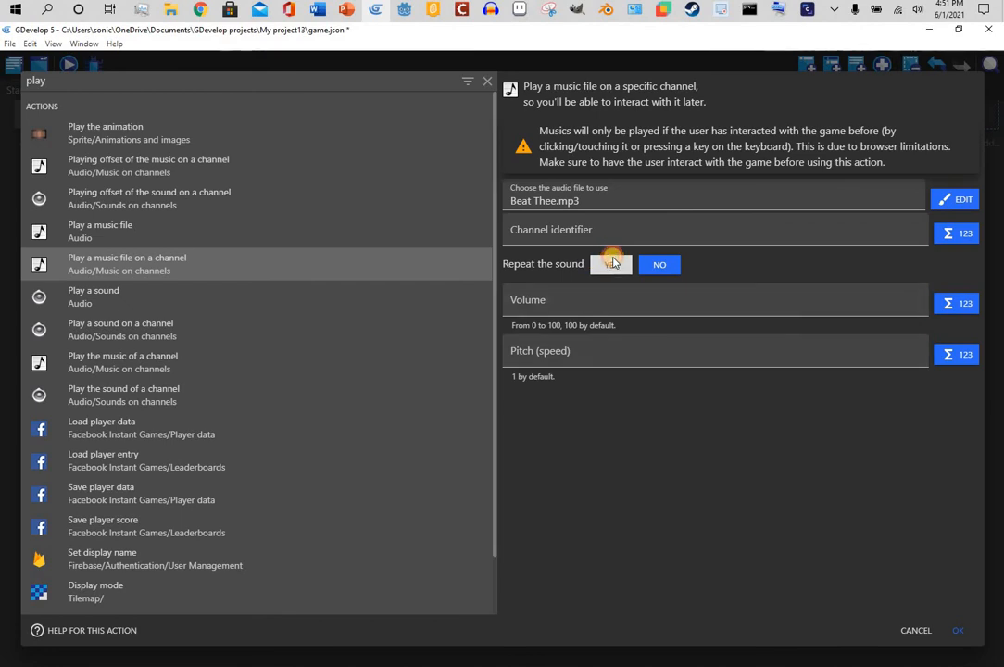
{"action": "left_click", "coordinate": [612, 264]}
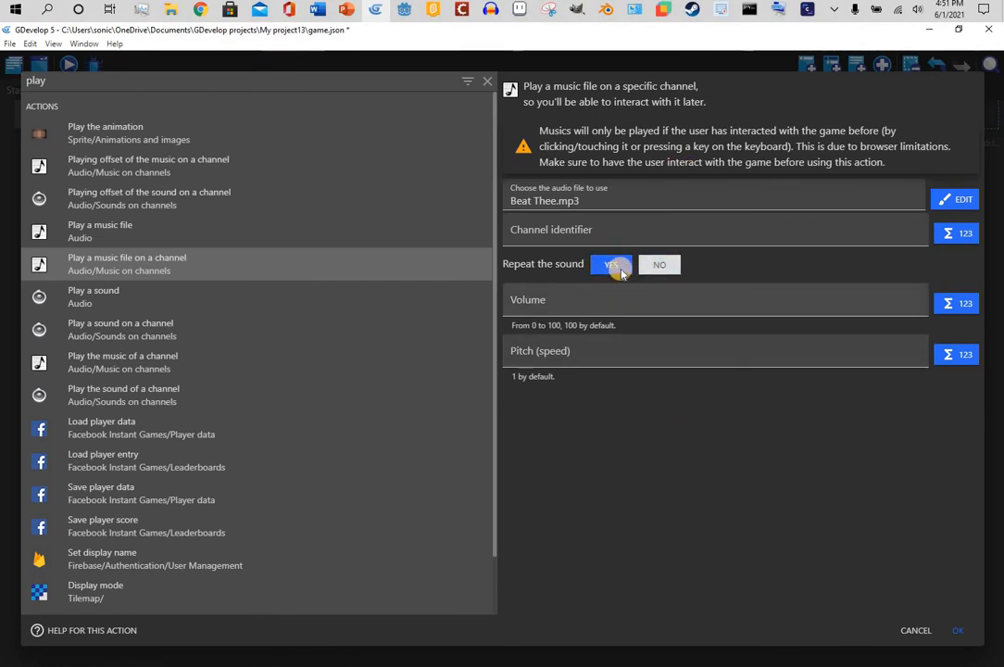
{"action": "left_click", "coordinate": [707, 229]}
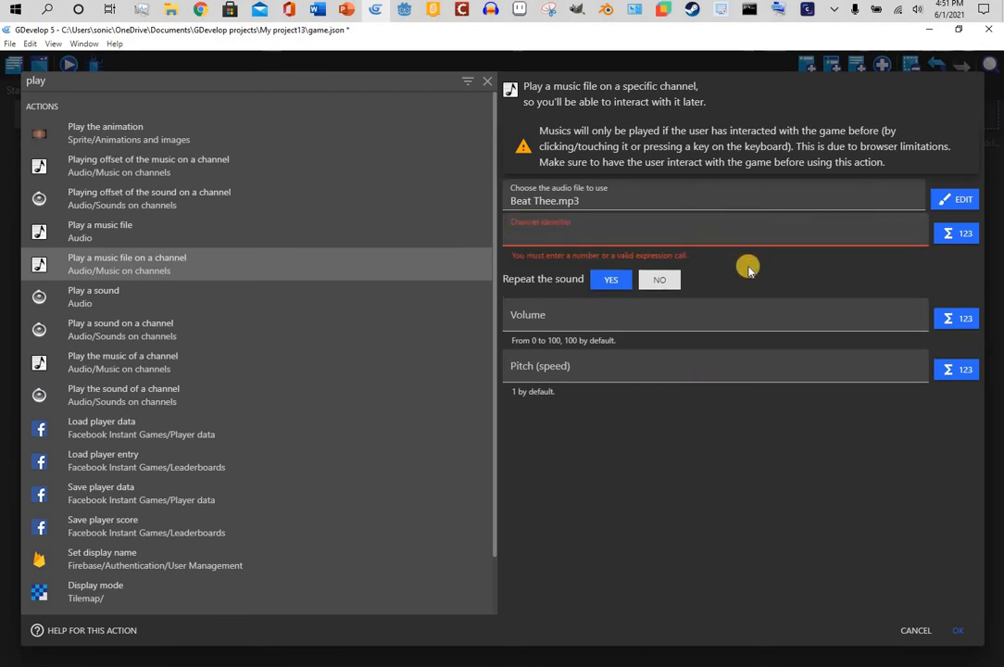
{"action": "left_click", "coordinate": [758, 316]}
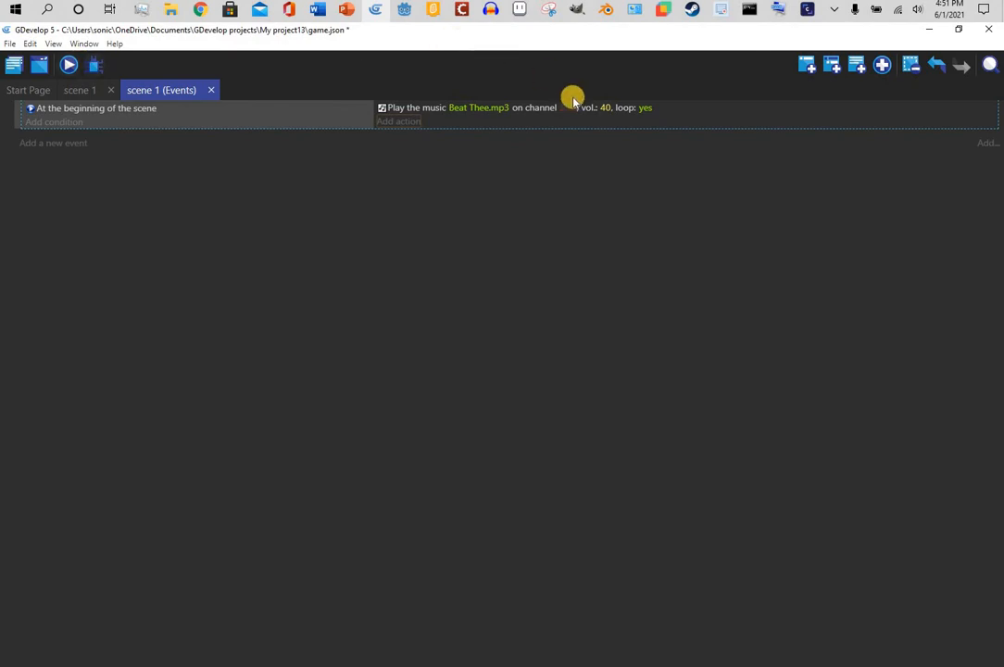
Step: Enter 2 as the channel identifier of the Beat Thee.mp3 action, and clear it again
{"action": "left_click", "coordinate": [571, 109]}
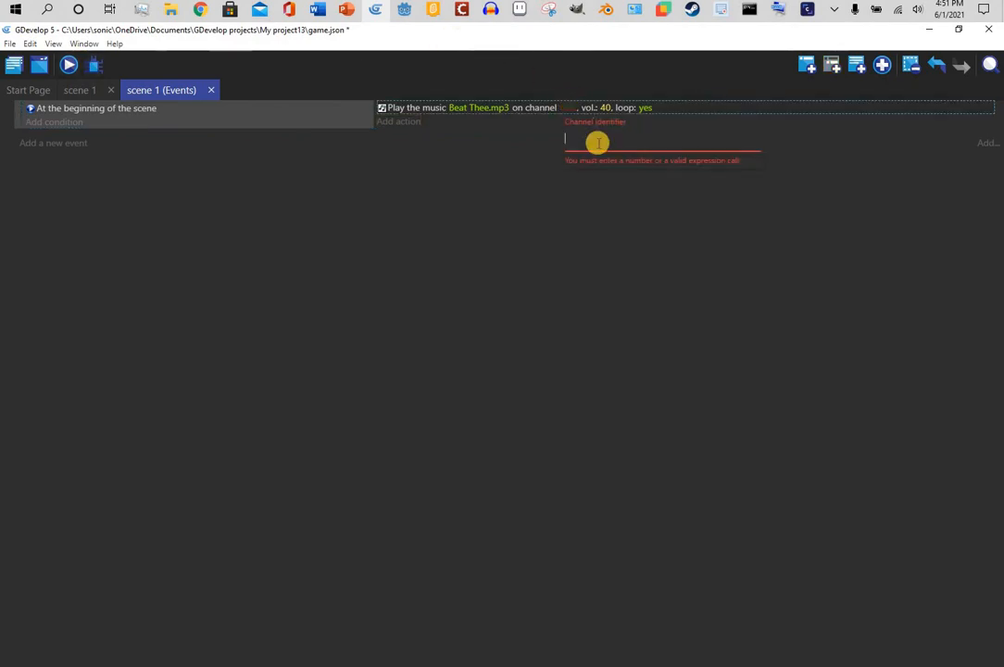
{"action": "type", "text": "2"}
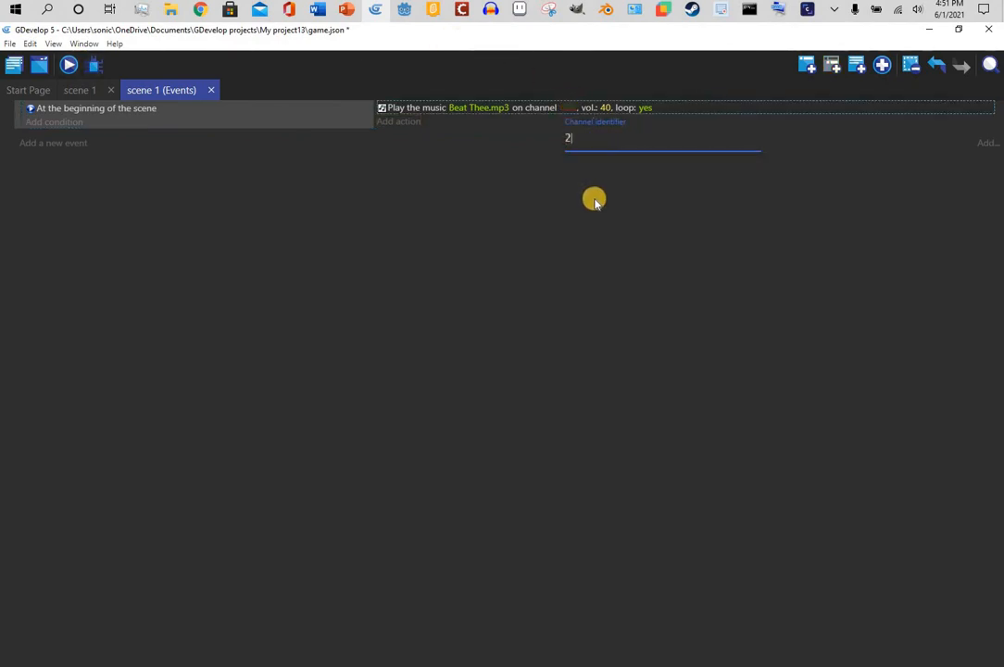
{"action": "key", "text": "BackSpace"}
Step: Preview the game with the music event in a maximized window, and close the preview
{"action": "left_click", "coordinate": [70, 67]}
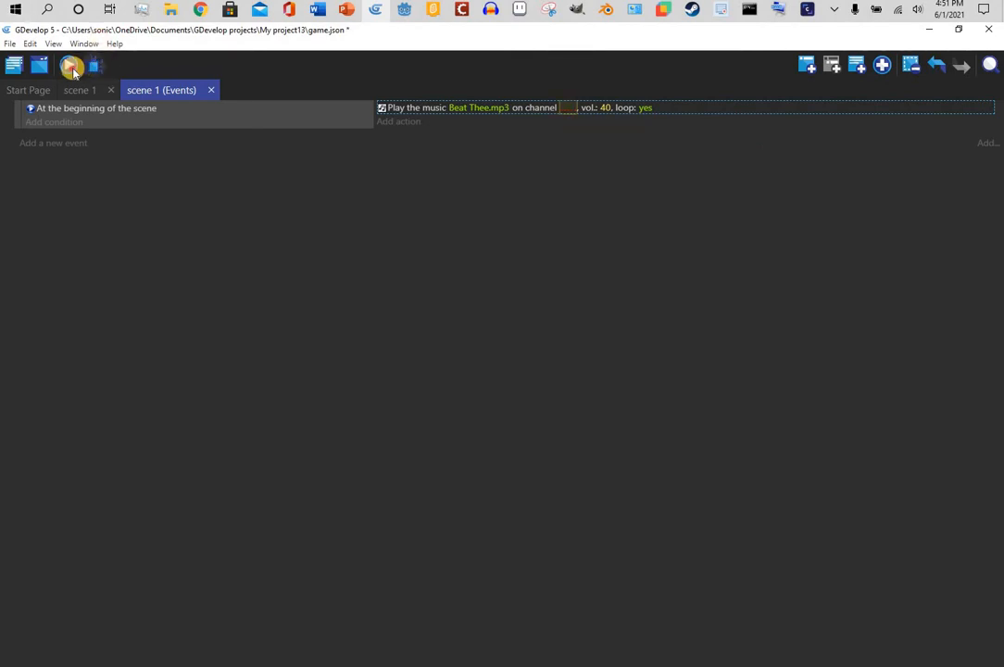
{"action": "left_click", "coordinate": [70, 67]}
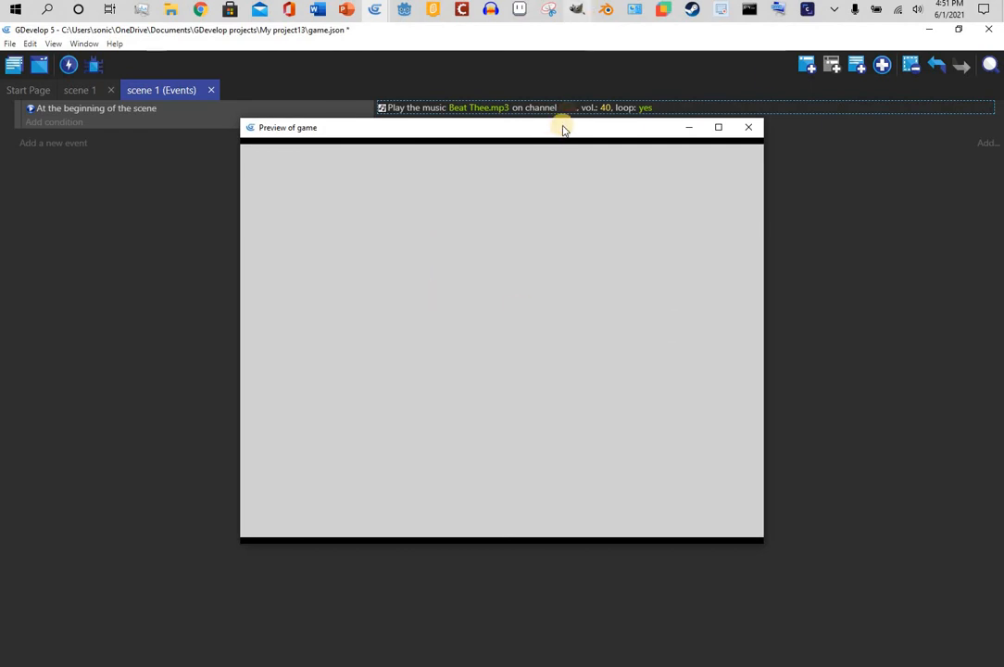
{"action": "left_click_drag", "start_coordinate": [561, 128], "coordinate": [545, 22]}
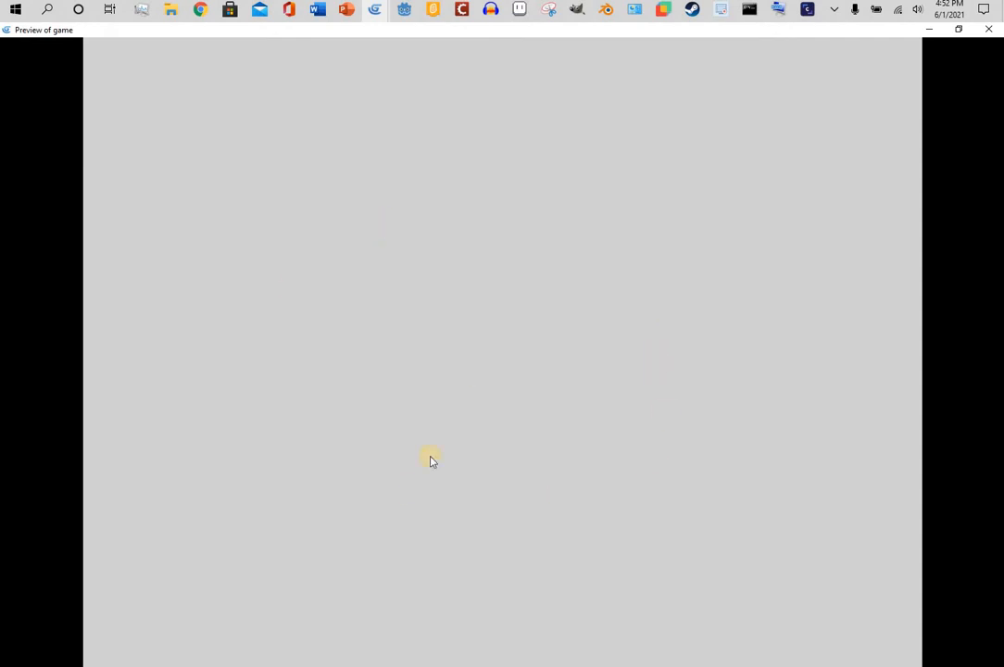
{"action": "left_click", "coordinate": [991, 29]}
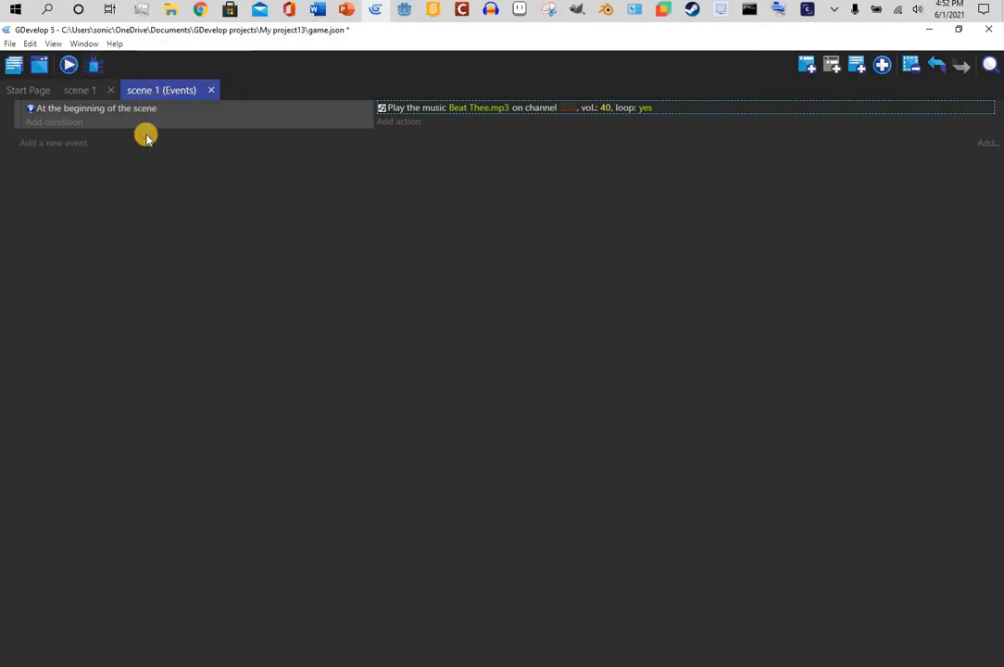
Step: Delete the "At the beginning of the scene" event and return to the scene 1 layout editor
{"action": "key", "text": "Delete"}
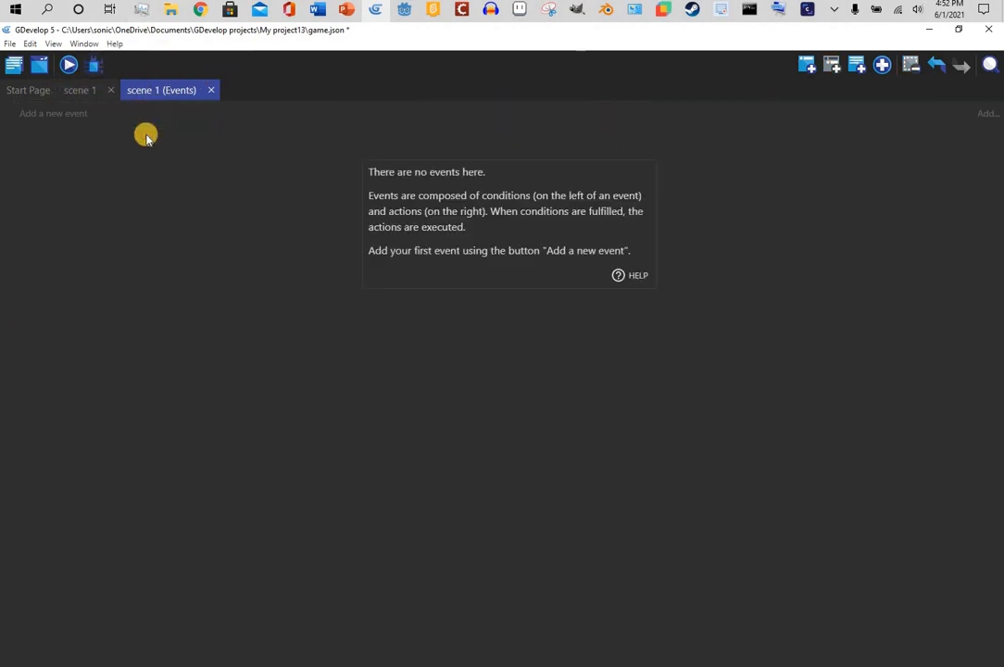
{"action": "left_click", "coordinate": [82, 93]}
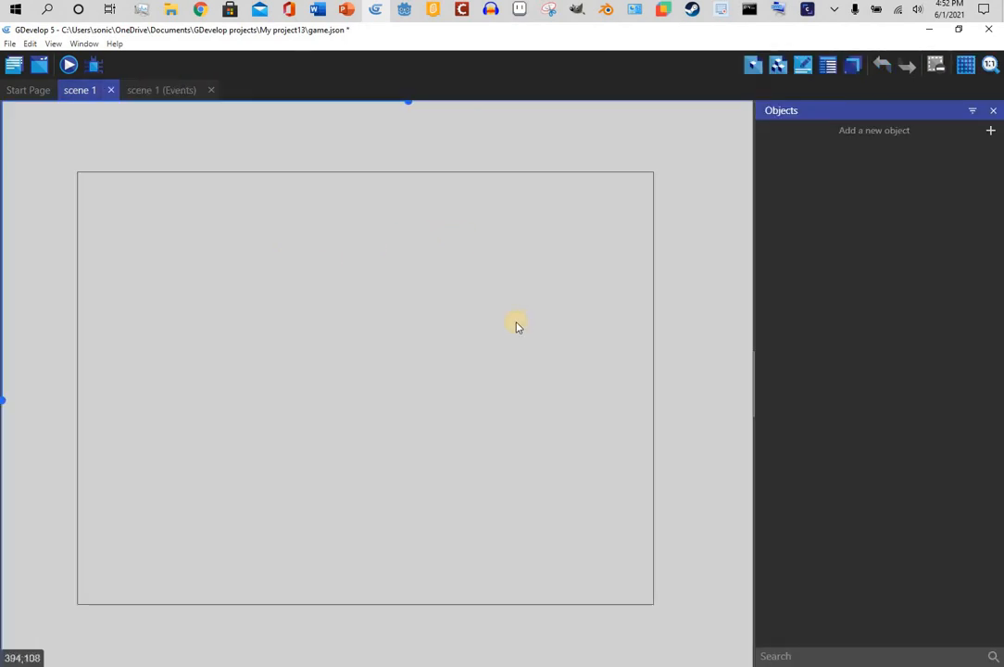
Step: Look through the object types available for inserting a new object from scratch, and close the list without adding one
{"action": "right_click", "coordinate": [445, 321]}
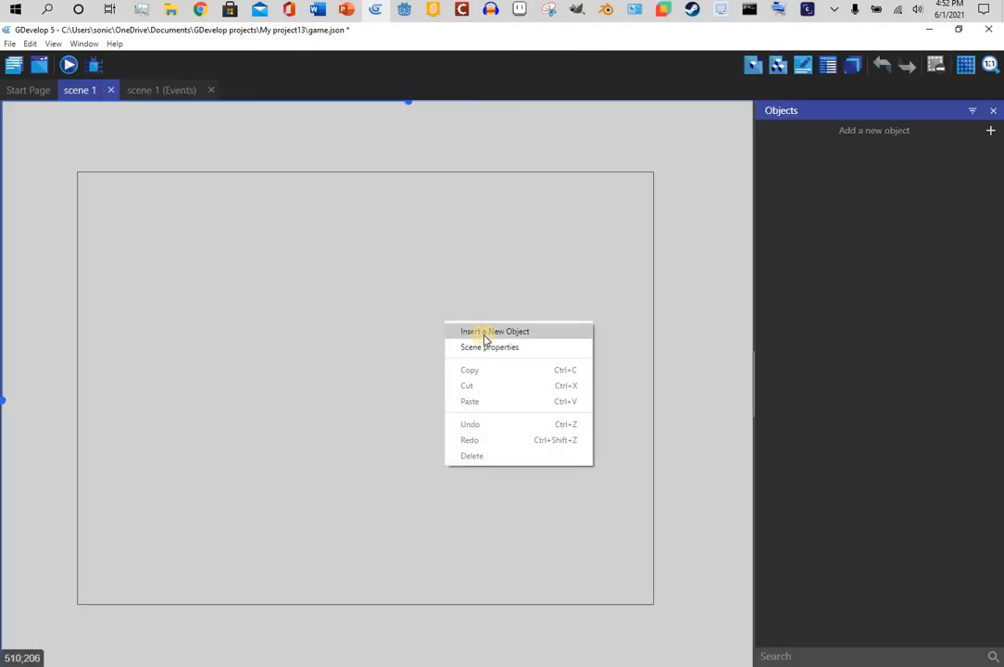
{"action": "left_click", "coordinate": [547, 329]}
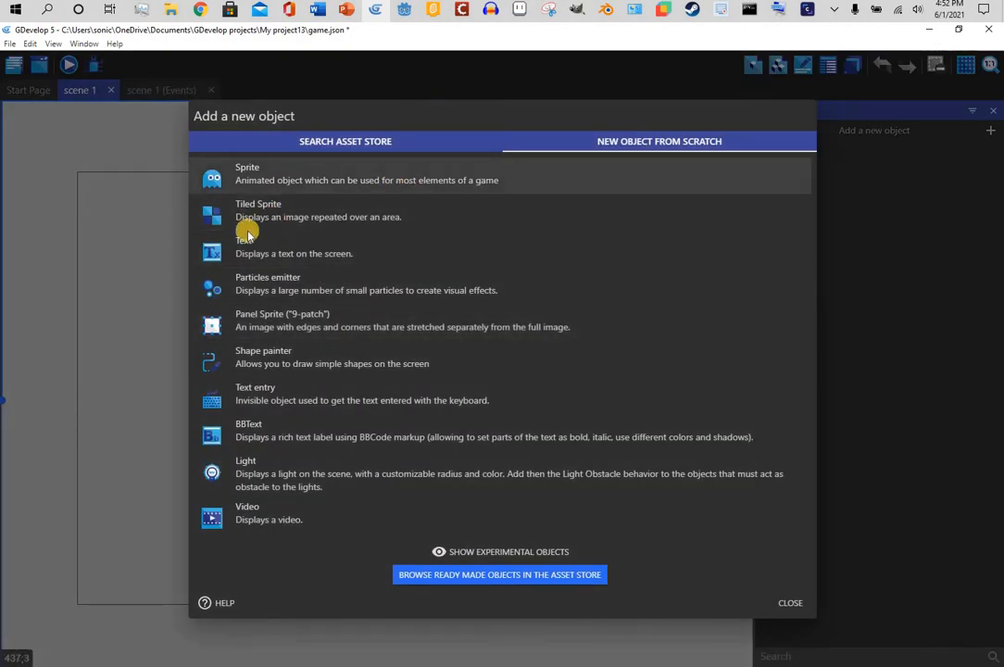
{"action": "left_click", "coordinate": [792, 603]}
Step: Set the window title to "what" and the background color to orange in the properties of scene 1
{"action": "right_click", "coordinate": [321, 393]}
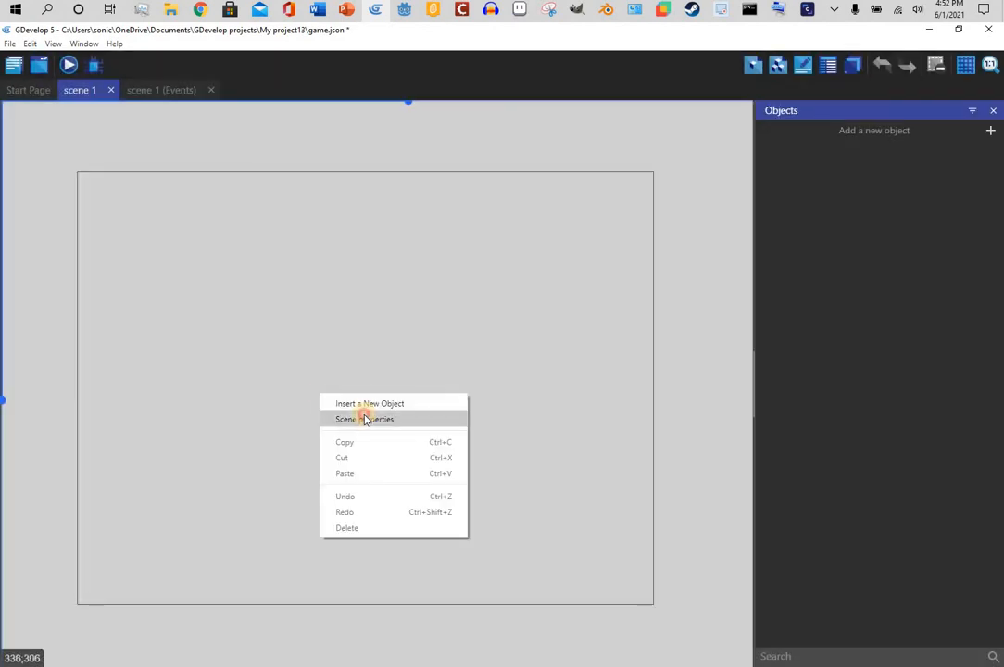
{"action": "left_click", "coordinate": [366, 419]}
{"action": "left_click", "coordinate": [419, 318]}
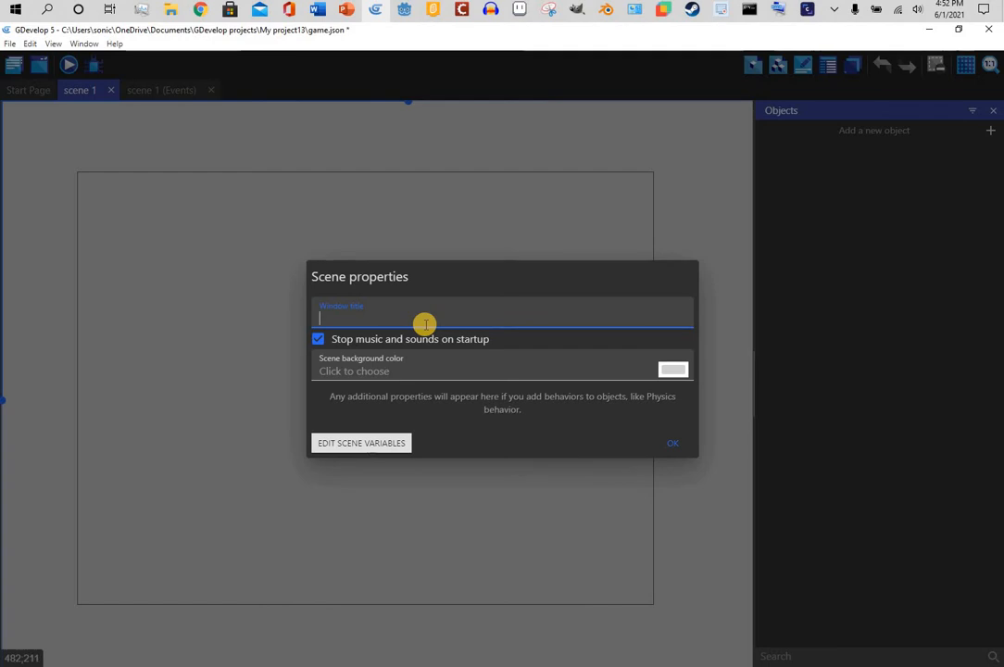
{"action": "type", "text": "what"}
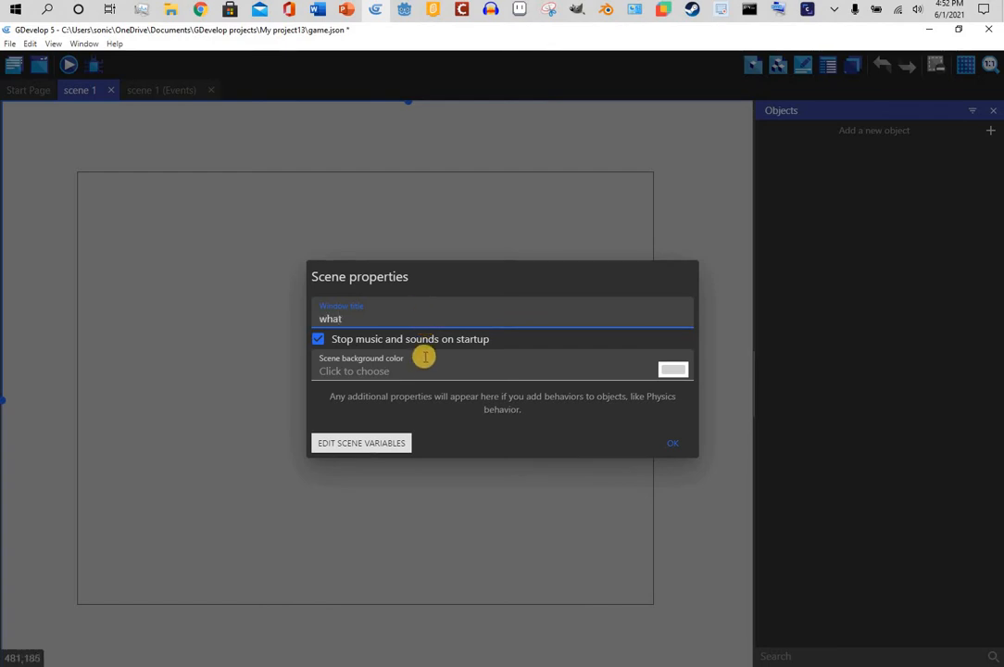
{"action": "left_click", "coordinate": [671, 372]}
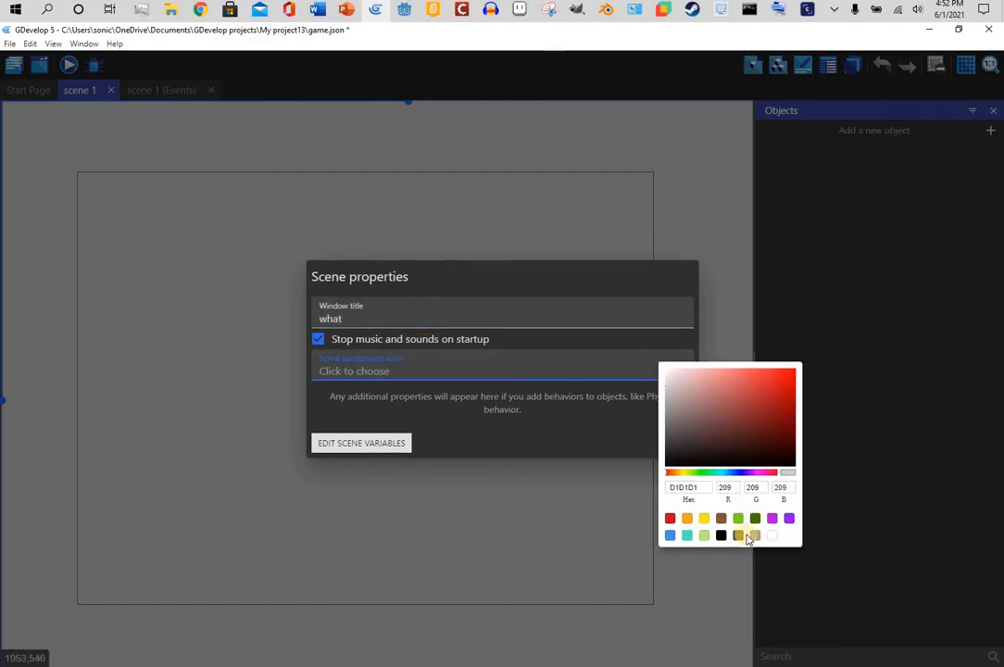
{"action": "left_click", "coordinate": [687, 519]}
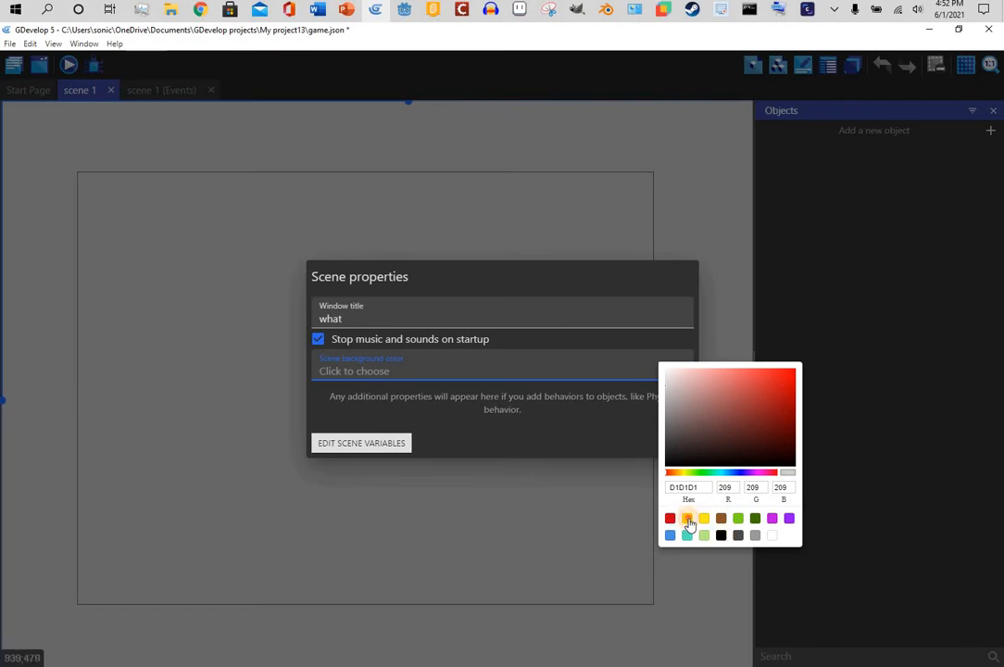
{"action": "left_click", "coordinate": [622, 410]}
{"action": "left_click", "coordinate": [665, 444]}
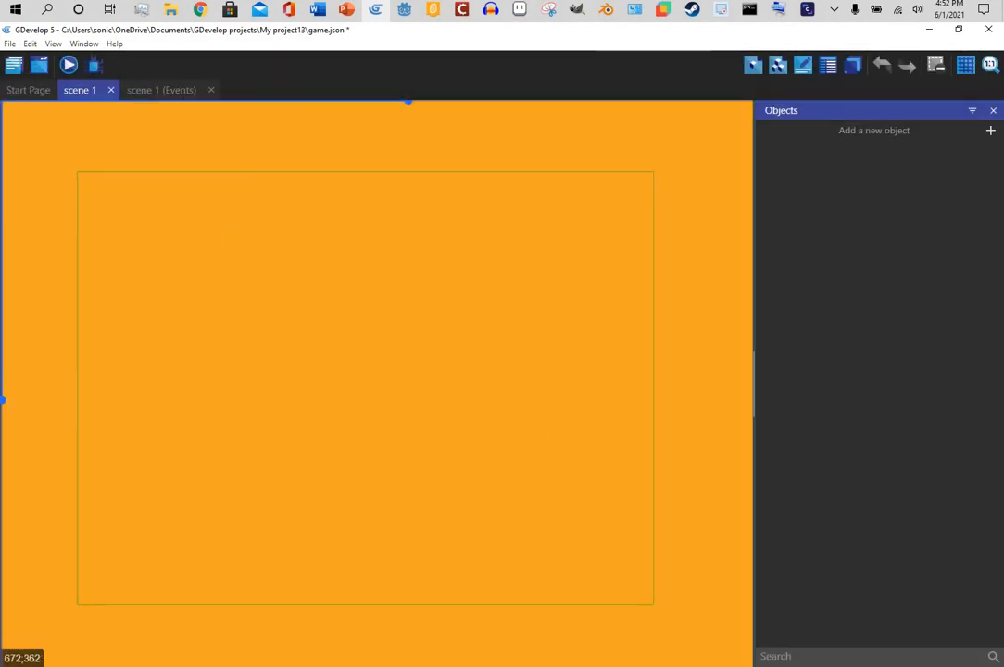
Step: Review the empty scene's context commands and the object types offered for a new object, and close both without choosing anything
{"action": "right_click", "coordinate": [408, 421]}
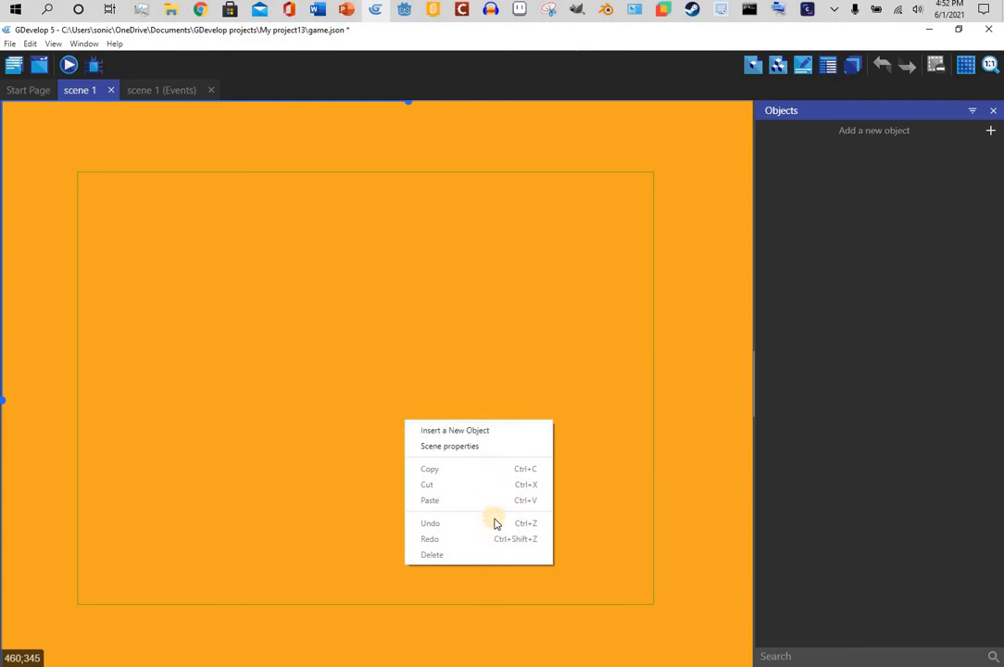
{"action": "left_click", "coordinate": [589, 342]}
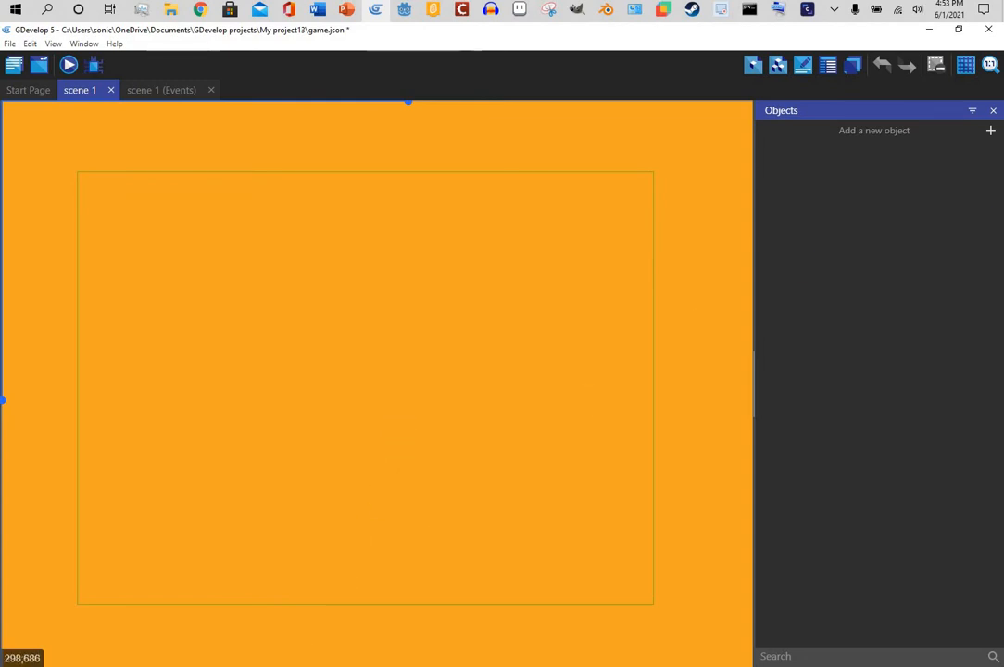
{"action": "left_click", "coordinate": [991, 136]}
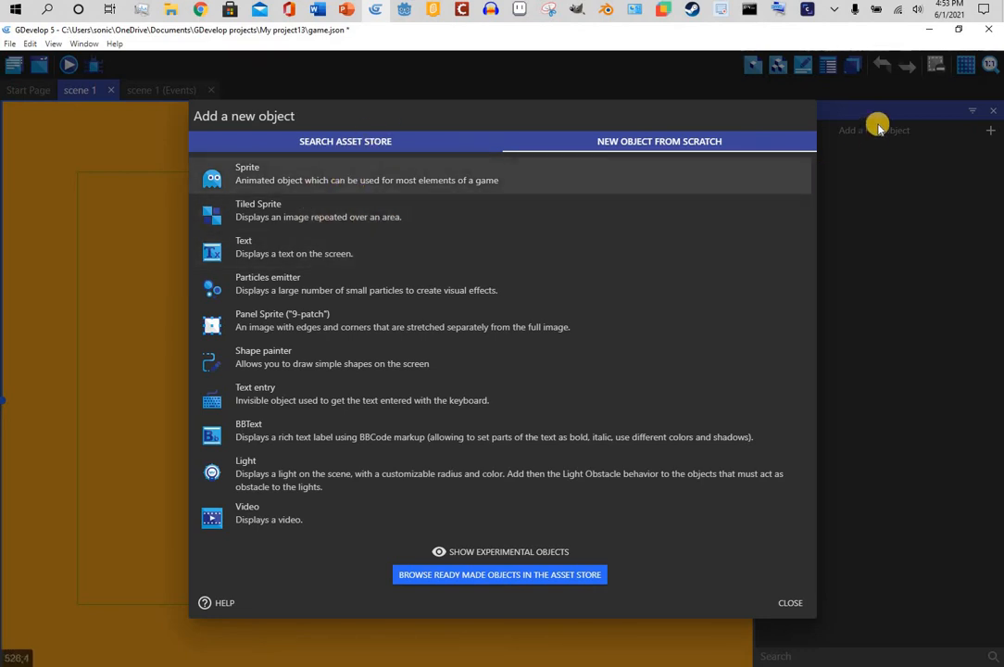
{"action": "left_click", "coordinate": [840, 531]}
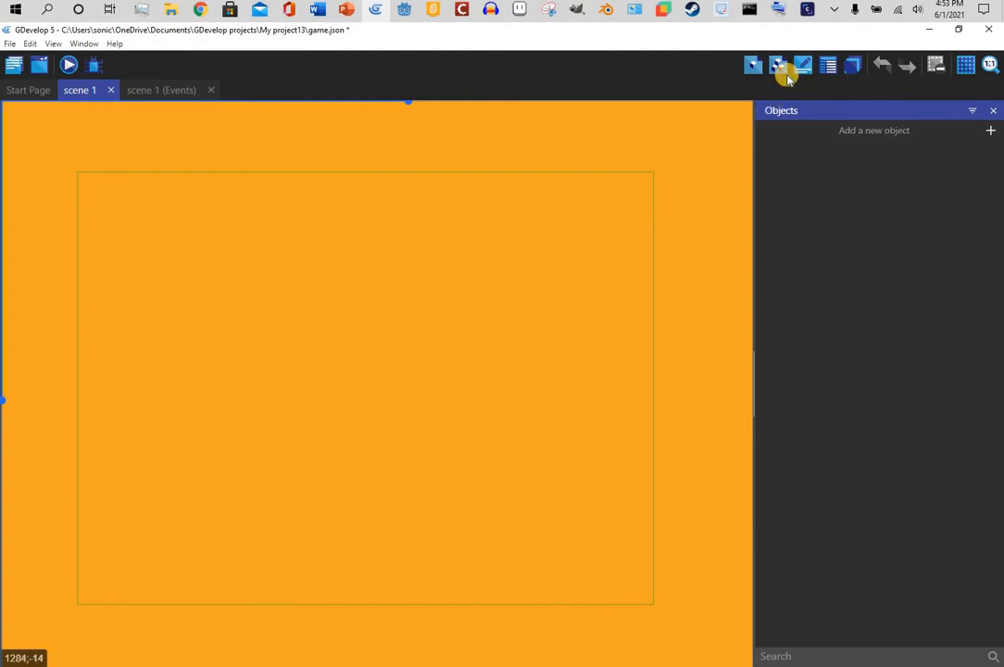
Step: Examine the instance properties editor and the object groups editor of scene 1, and close both without adding a group
{"action": "left_click", "coordinate": [789, 77]}
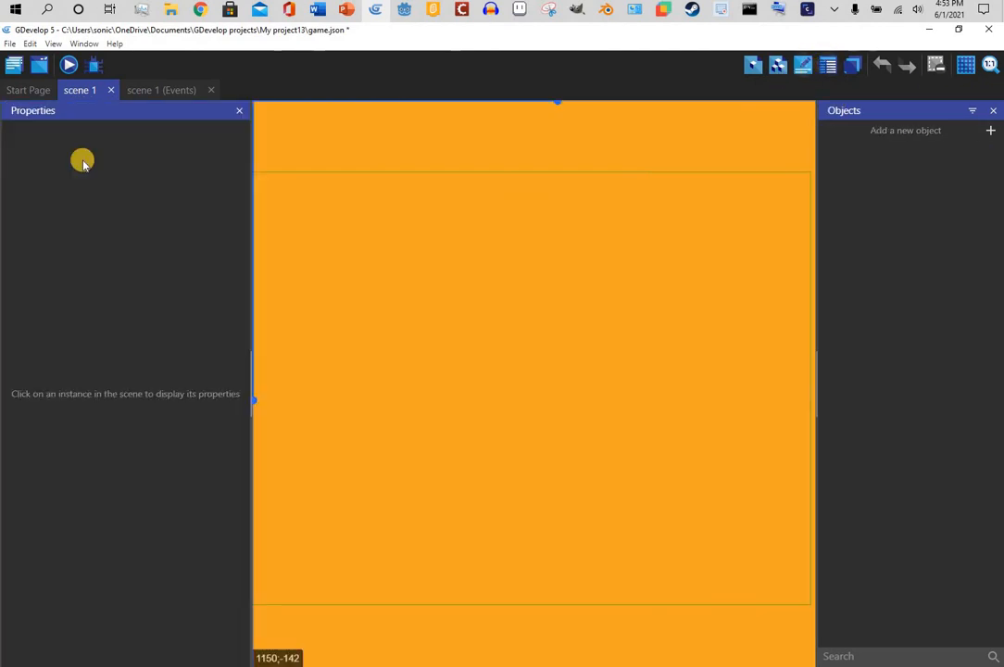
{"action": "left_click", "coordinate": [240, 109]}
{"action": "left_click", "coordinate": [774, 72]}
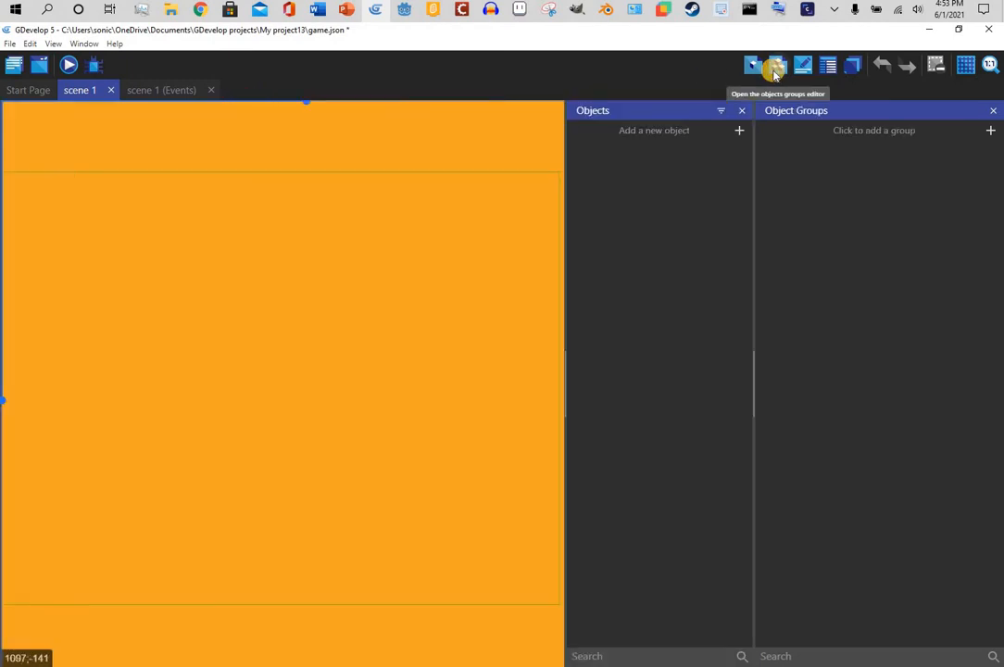
{"action": "left_click", "coordinate": [994, 110]}
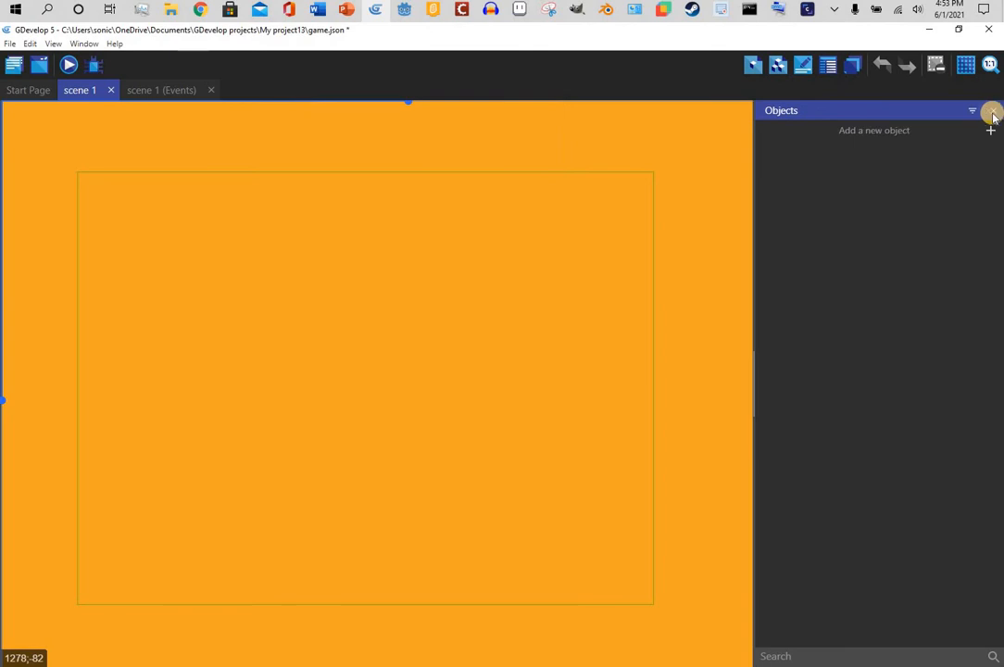
{"action": "left_click", "coordinate": [778, 65]}
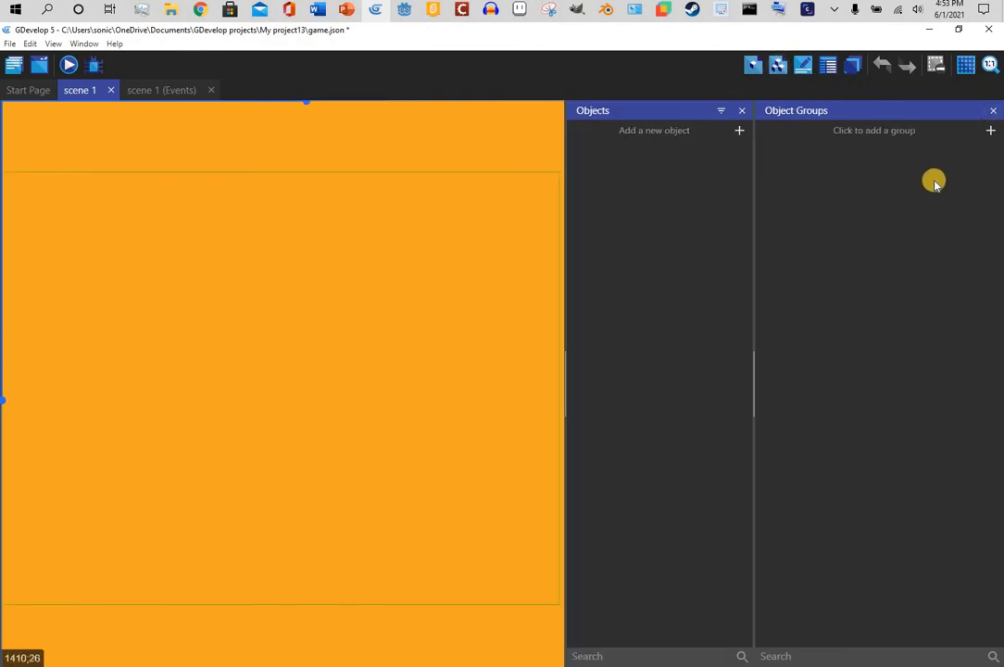
{"action": "left_click", "coordinate": [995, 110]}
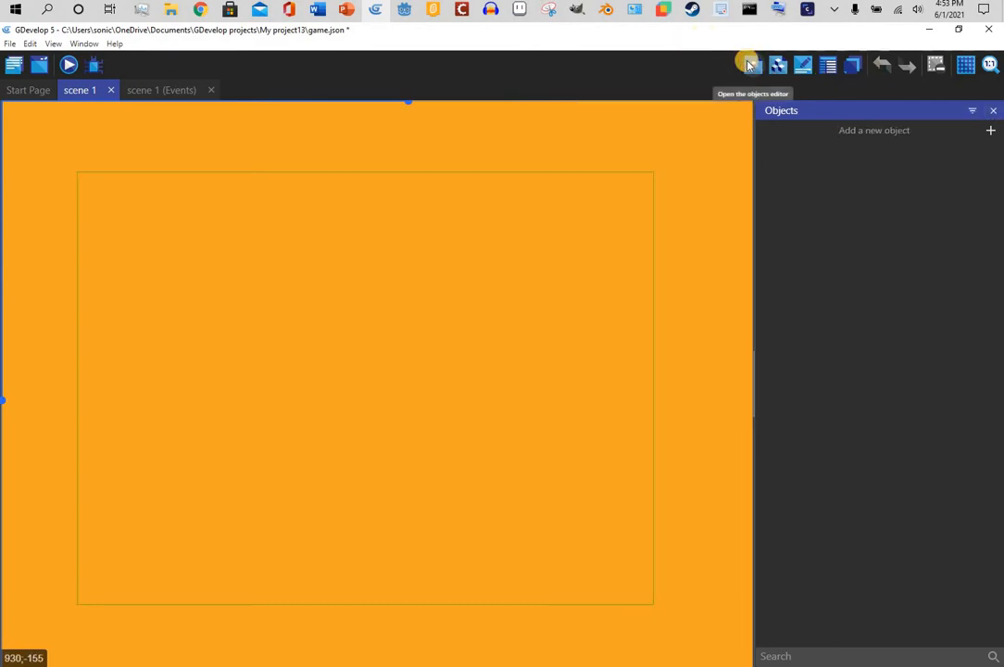
Step: Show the scene's instances list, close it, and bring up its layers instead
{"action": "left_click", "coordinate": [827, 63]}
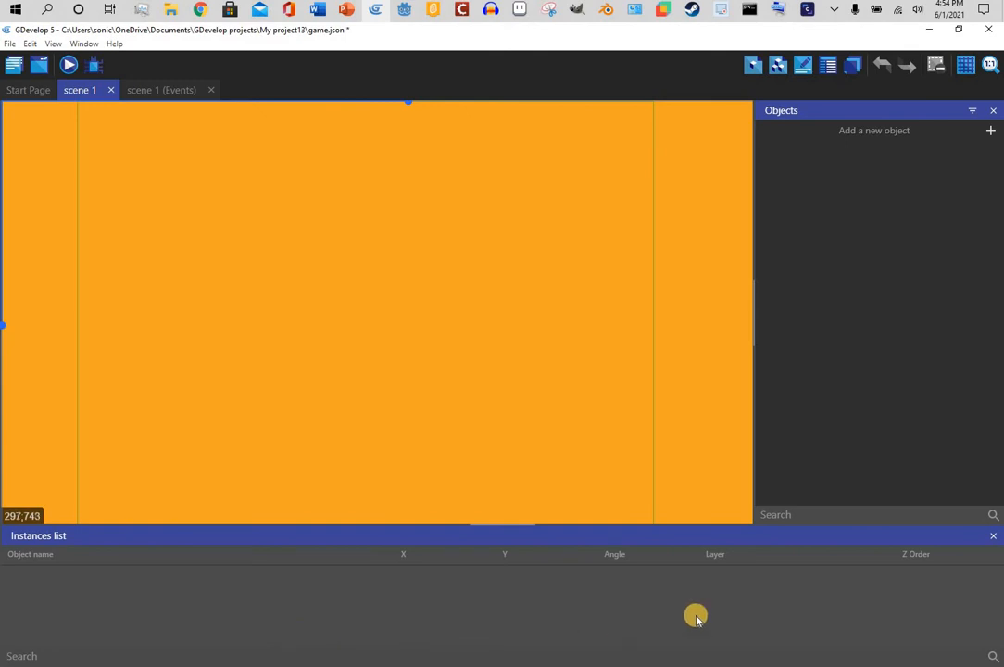
{"action": "left_click", "coordinate": [992, 537]}
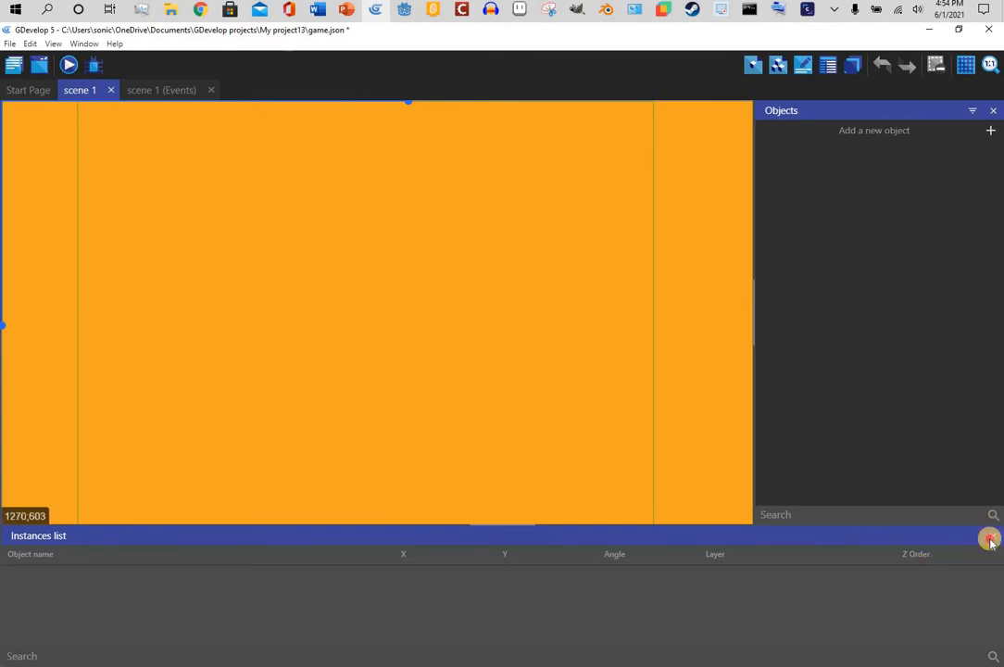
{"action": "left_click", "coordinate": [853, 71]}
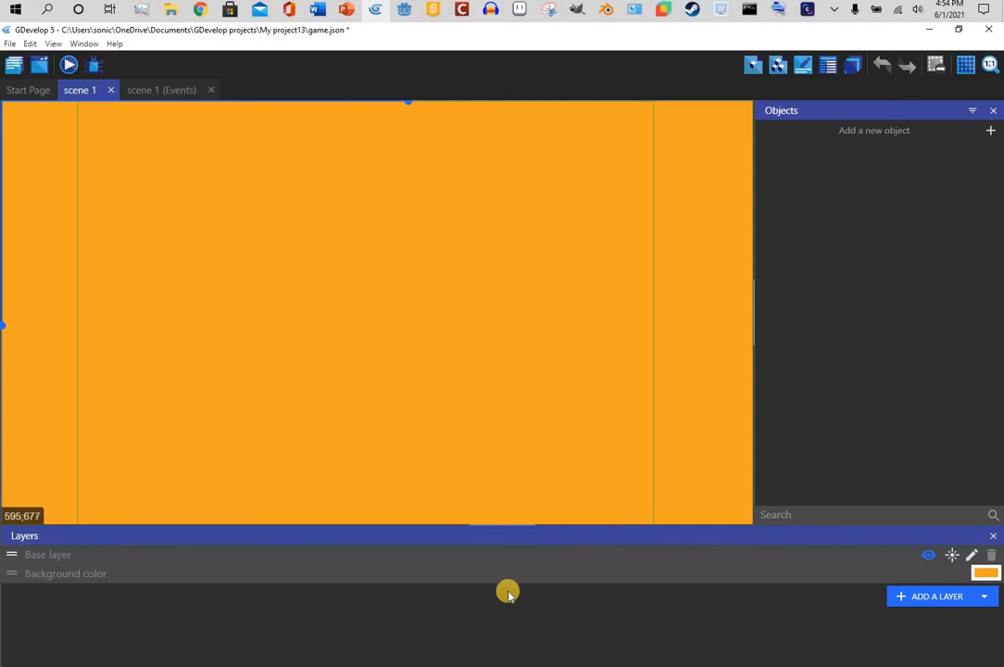
{"action": "left_click", "coordinate": [991, 67]}
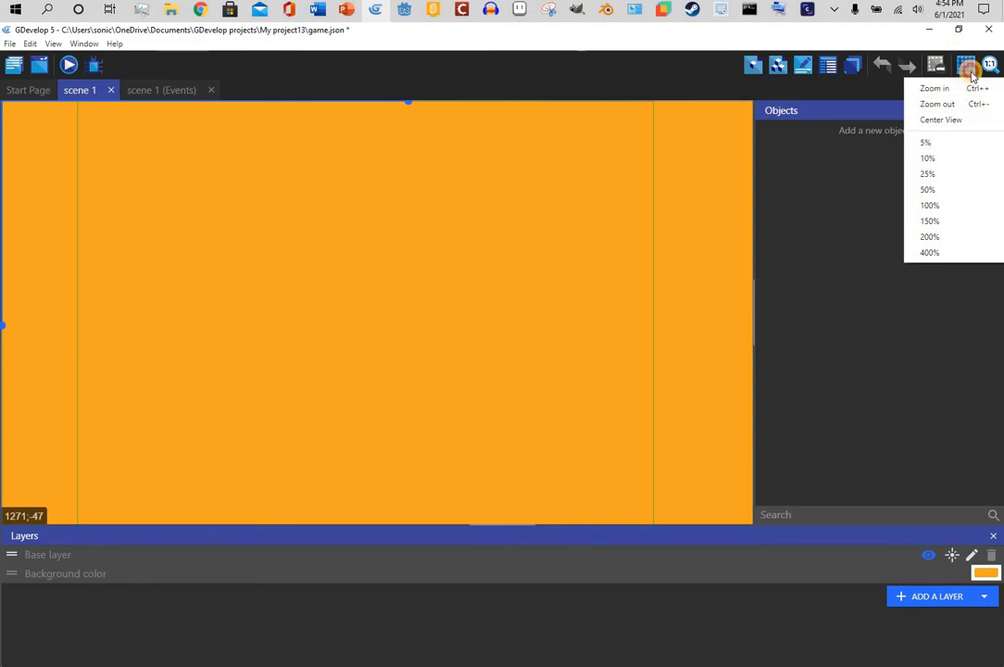
Step: Display the scene grid over the canvas and hide it again
{"action": "left_click", "coordinate": [969, 71]}
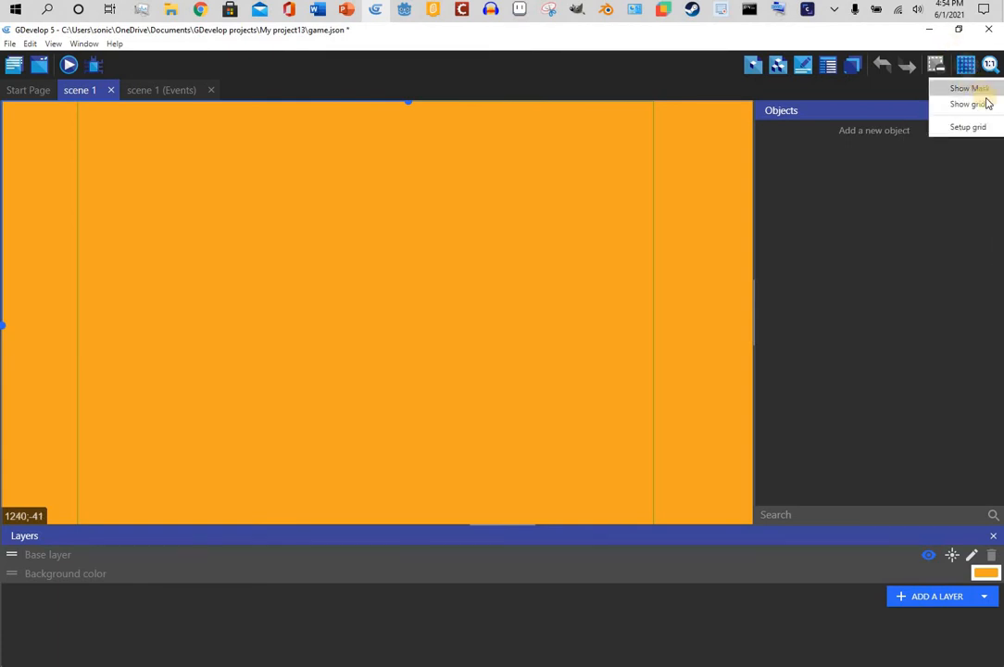
{"action": "left_click", "coordinate": [975, 104]}
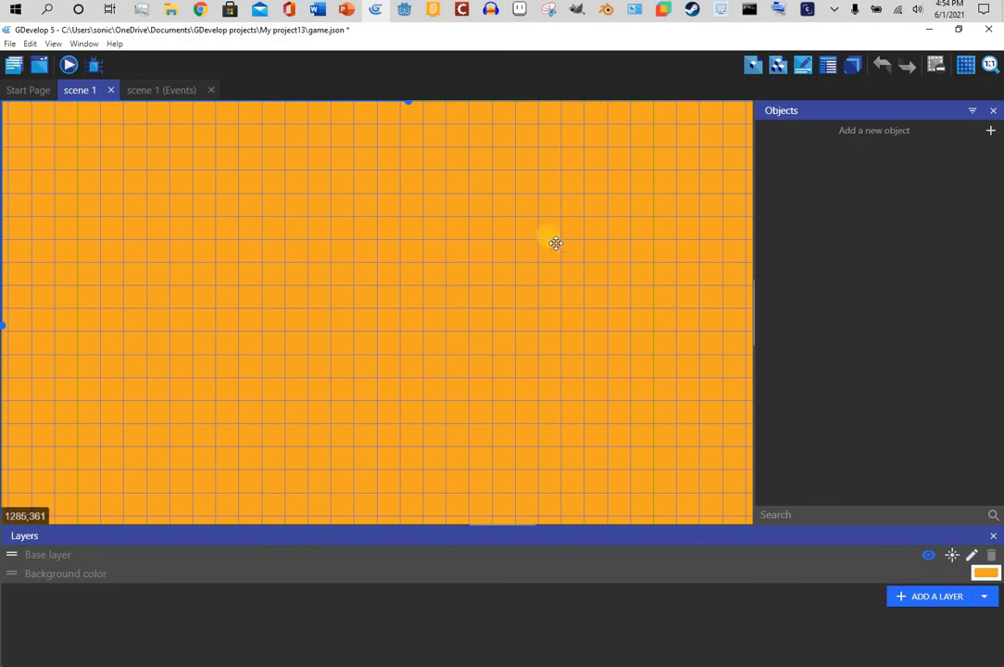
{"action": "scroll", "coordinate": [399, 357], "scroll_direction": "down", "scroll_amount": 5}
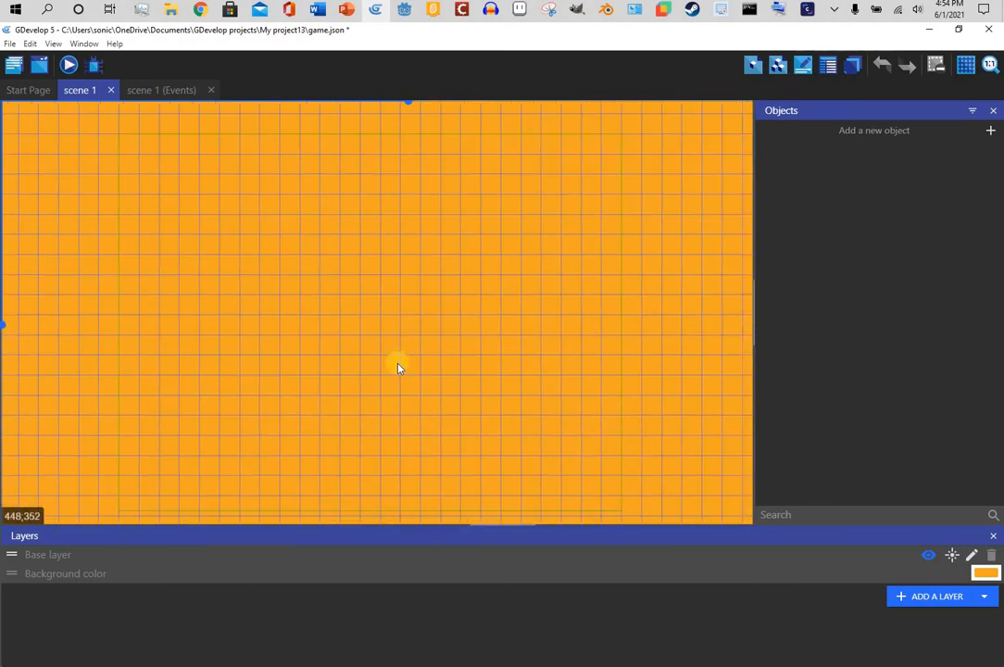
{"action": "scroll", "coordinate": [396, 368], "scroll_direction": "down", "scroll_amount": 3}
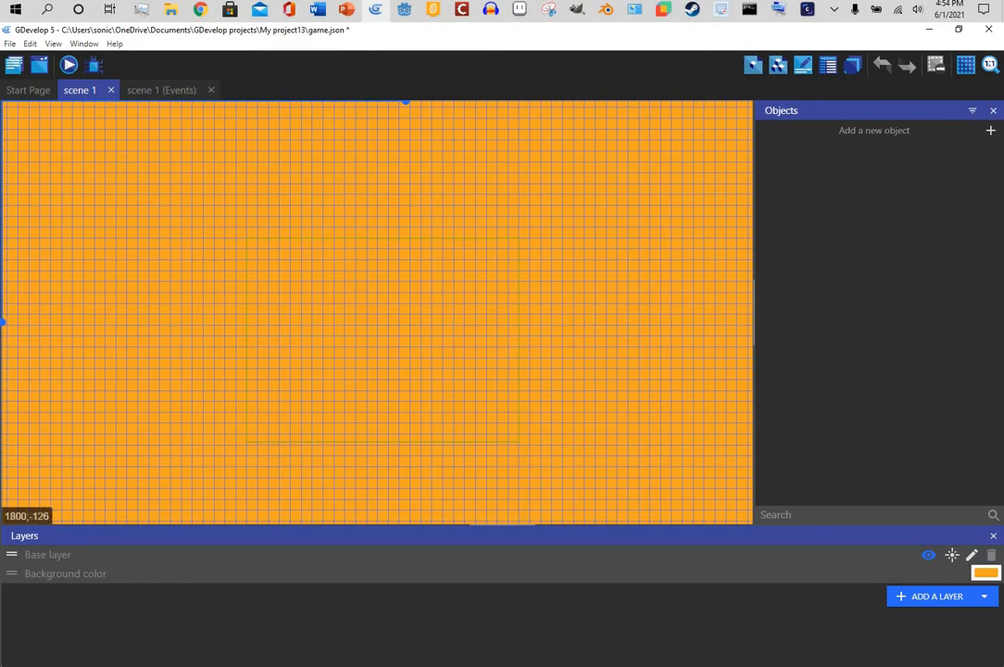
{"action": "left_click", "coordinate": [967, 67]}
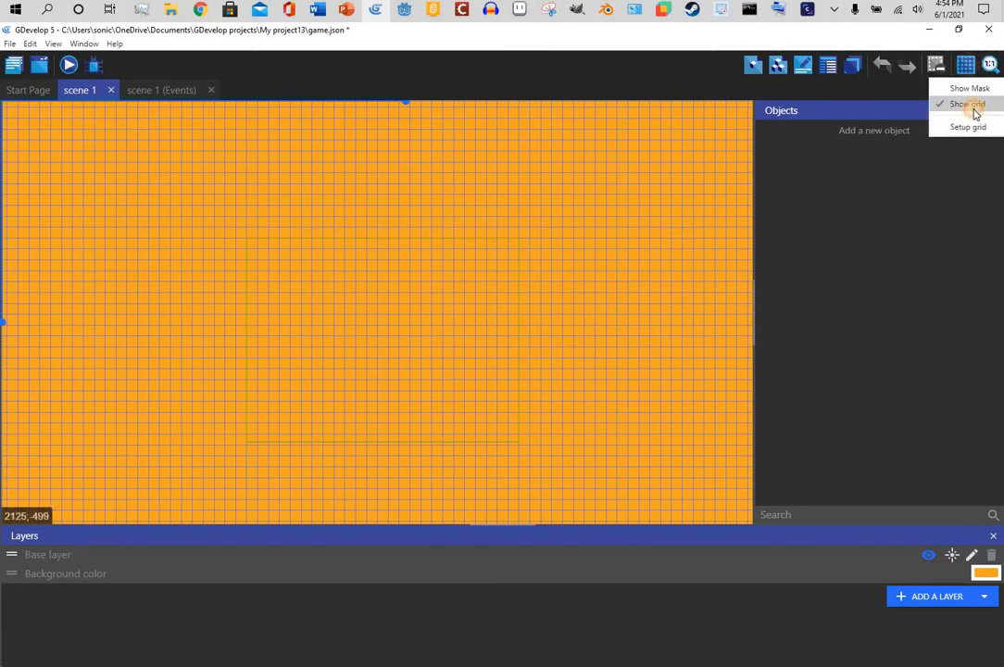
{"action": "left_click", "coordinate": [973, 104]}
Step: Review the scene's grid setup options and close them
{"action": "left_click", "coordinate": [964, 67]}
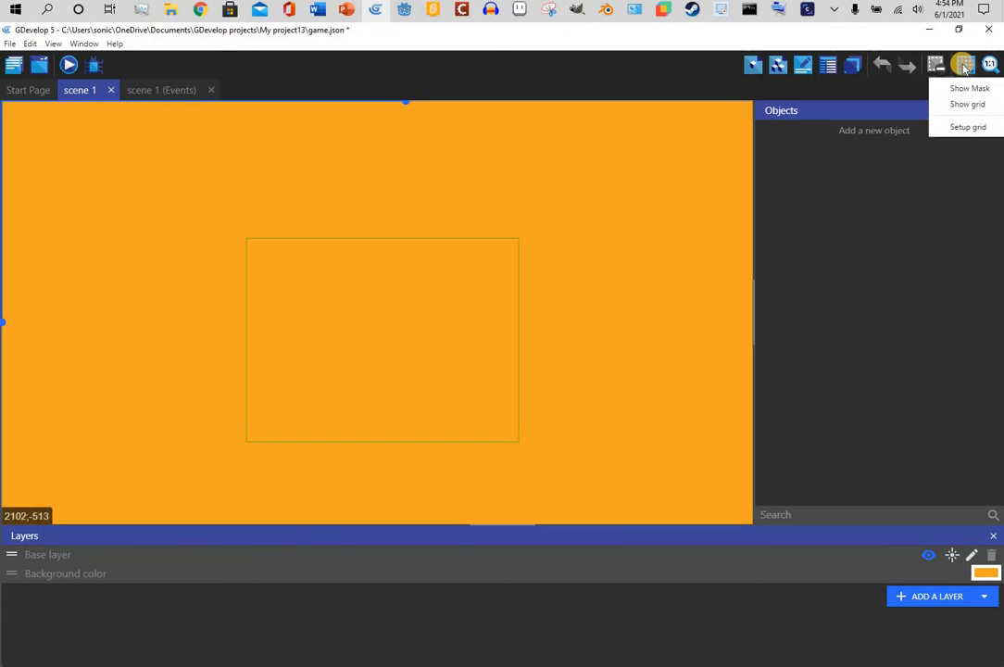
{"action": "left_click", "coordinate": [982, 127]}
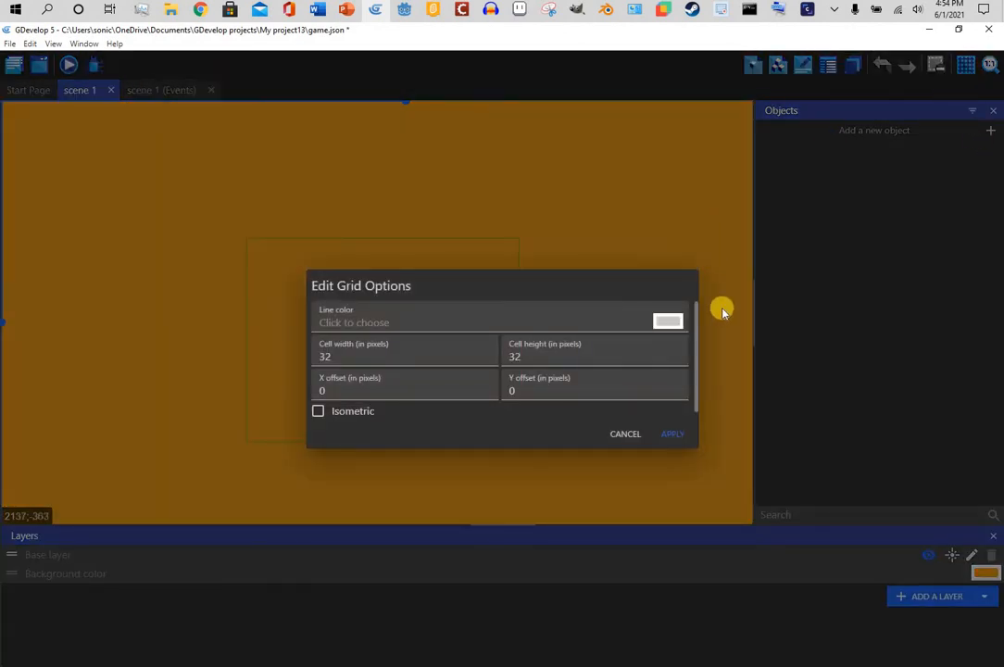
{"action": "left_click", "coordinate": [659, 438]}
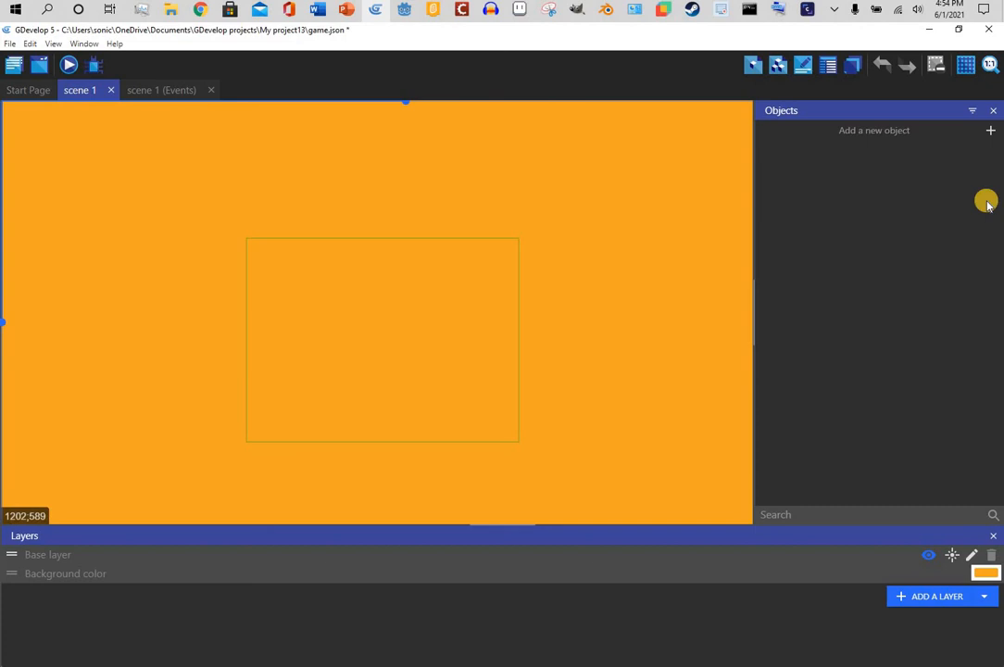
Step: Turn on the window mask in the scene and turn it off again
{"action": "left_click", "coordinate": [964, 72]}
{"action": "left_click", "coordinate": [968, 86]}
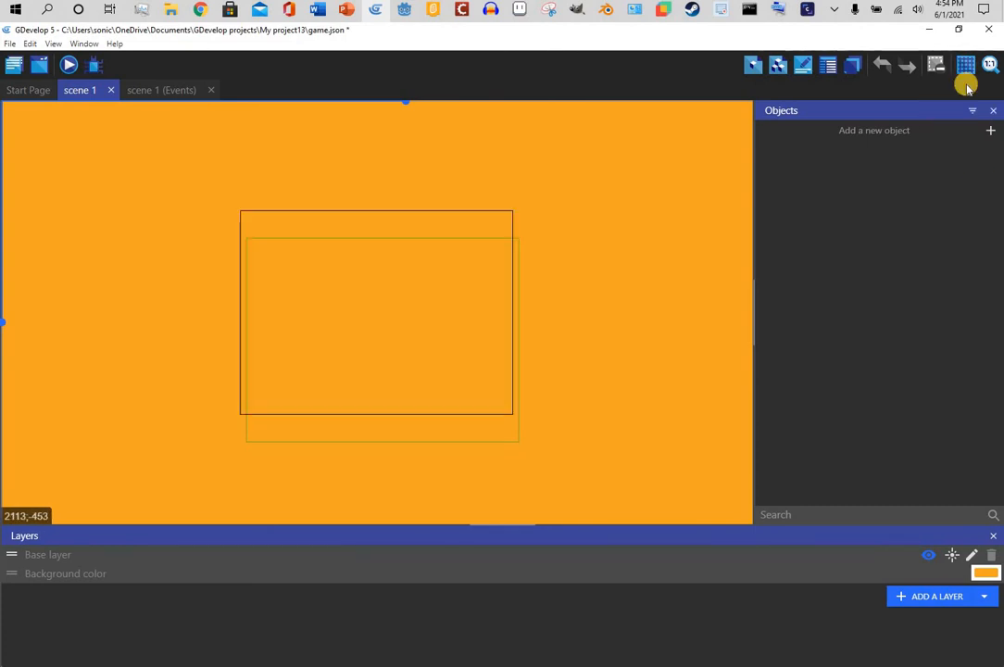
{"action": "left_click", "coordinate": [966, 73]}
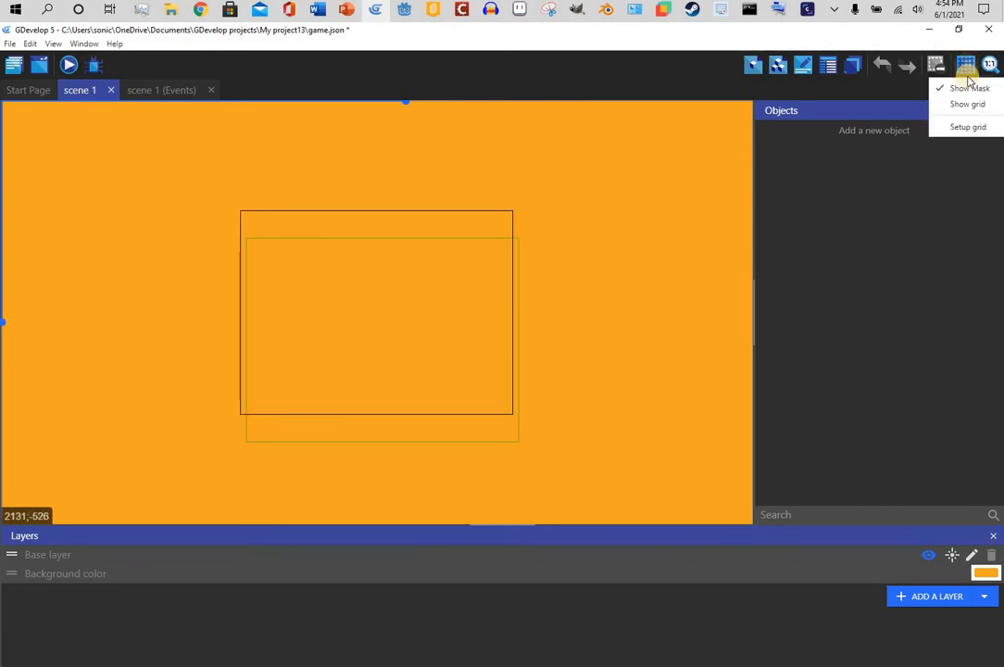
{"action": "left_click", "coordinate": [970, 89]}
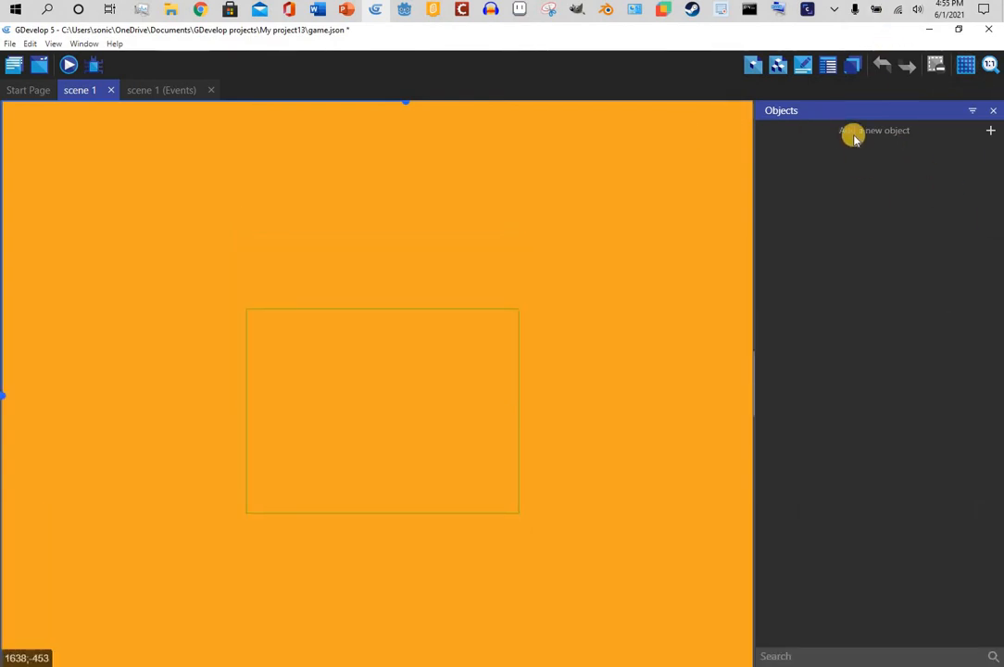
Step: Add a new Sprite object from scratch and leave its setup without adding an animation
{"action": "left_click", "coordinate": [989, 133]}
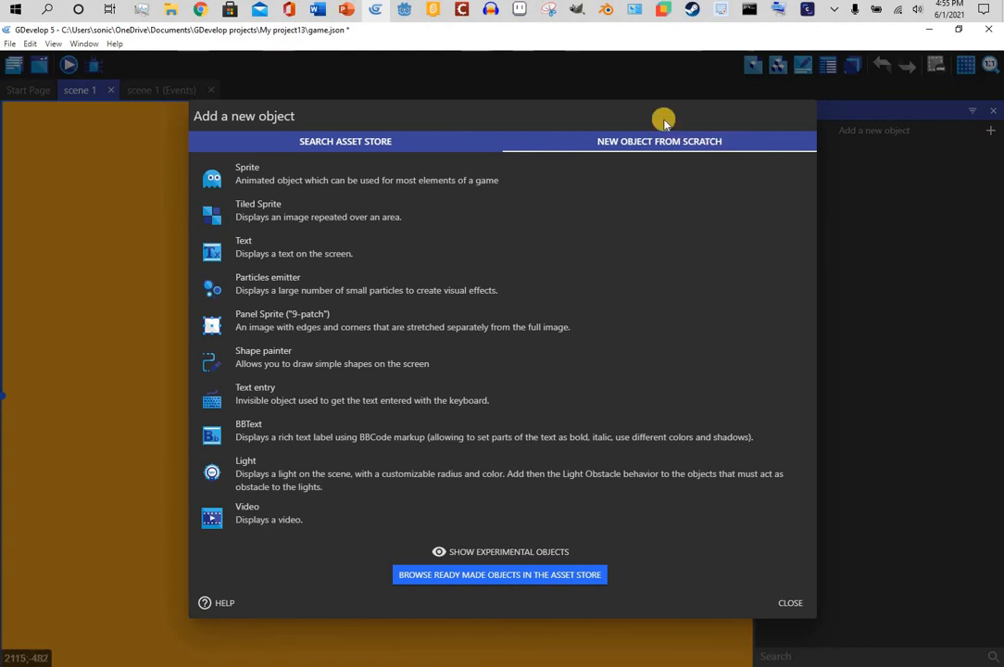
{"action": "left_click", "coordinate": [624, 169]}
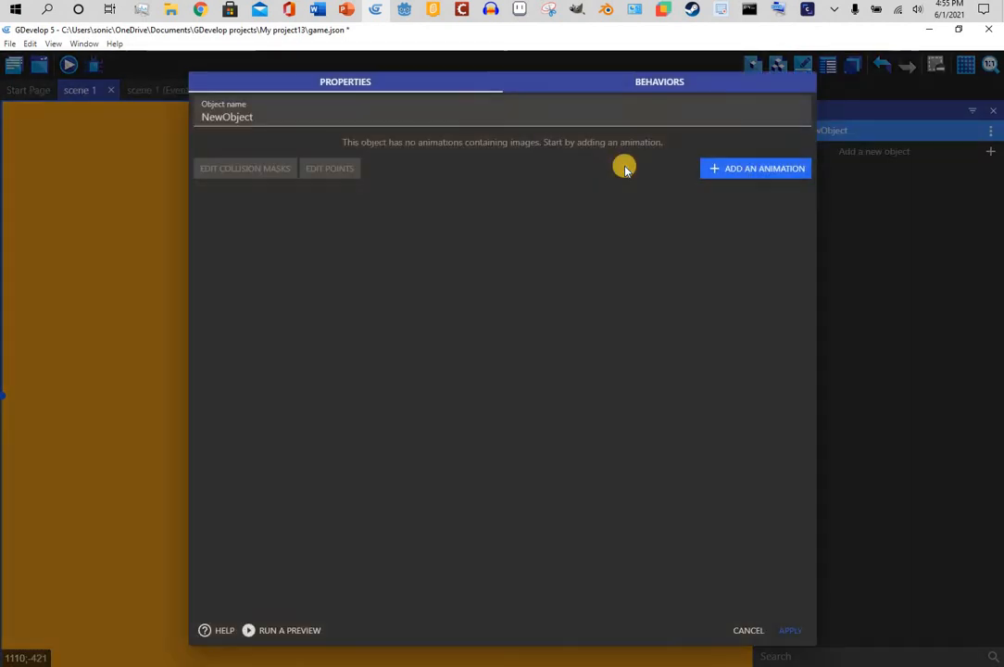
{"action": "left_click", "coordinate": [739, 637]}
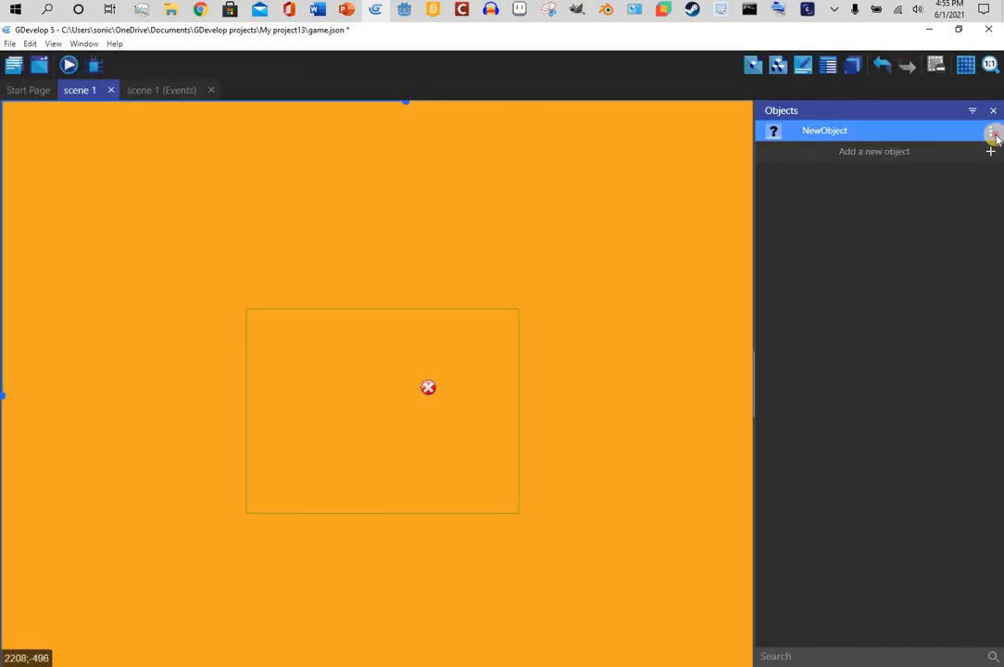
Step: Delete the empty sprite object, declining to remove its references in groups and events
{"action": "left_click", "coordinate": [991, 131]}
{"action": "left_click", "coordinate": [927, 237]}
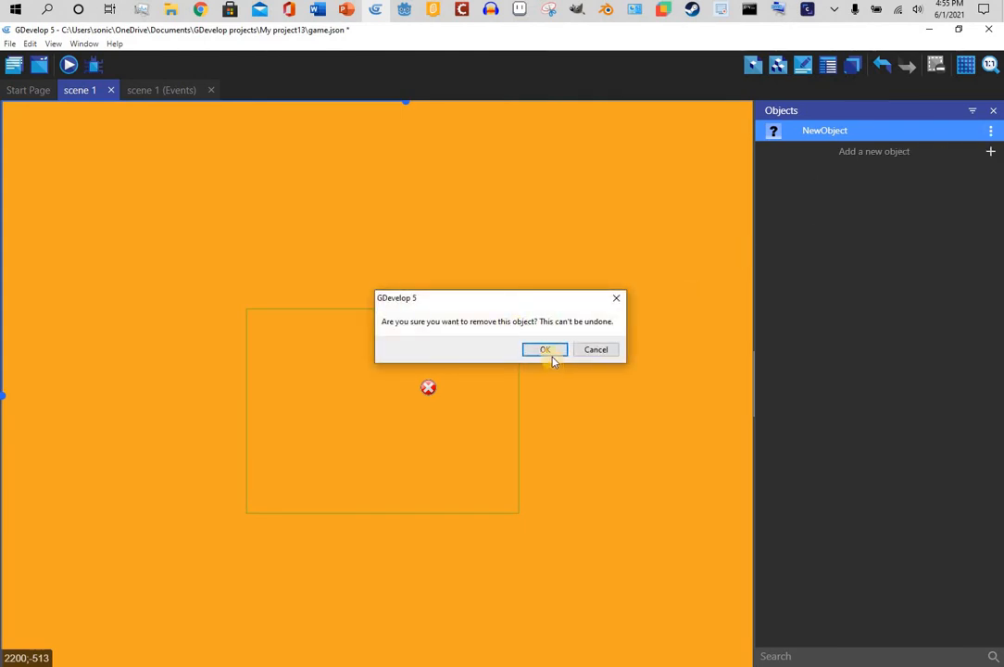
{"action": "left_click", "coordinate": [549, 352]}
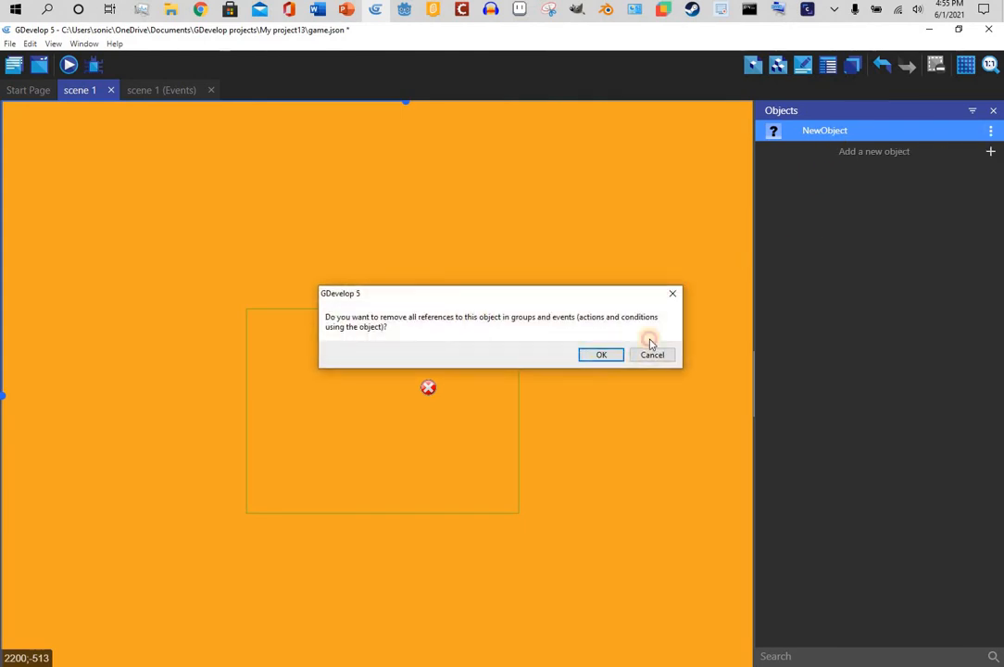
{"action": "left_click", "coordinate": [651, 352]}
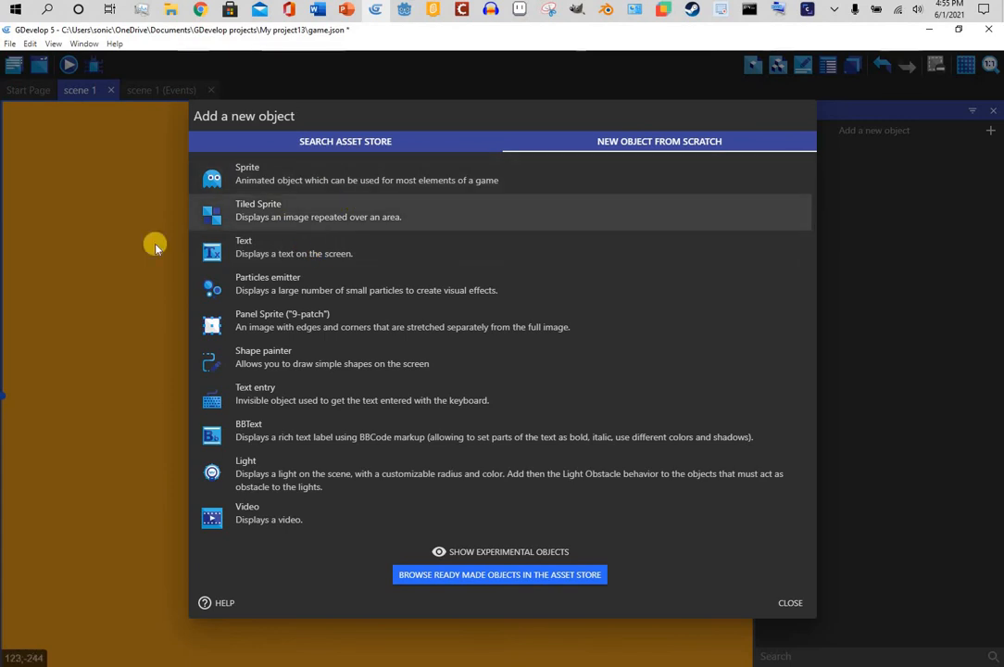
Step: Add a Tiled Sprite object named "groud" and start a new image for it in Piskel
{"action": "left_click", "coordinate": [344, 209]}
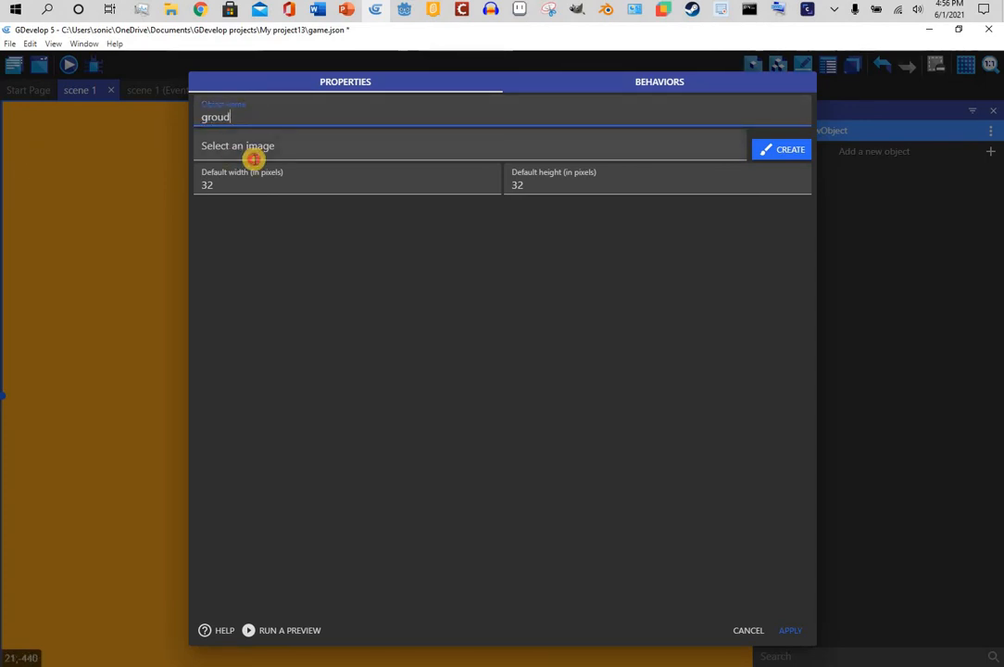
{"action": "left_click", "coordinate": [253, 157]}
{"action": "left_click", "coordinate": [772, 151]}
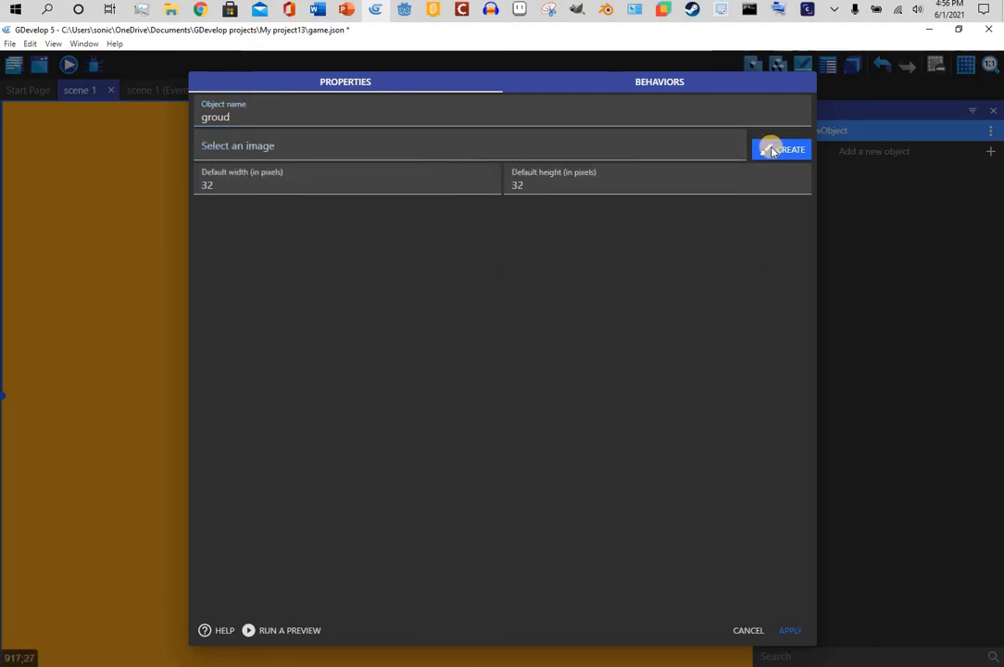
{"action": "left_click", "coordinate": [774, 151]}
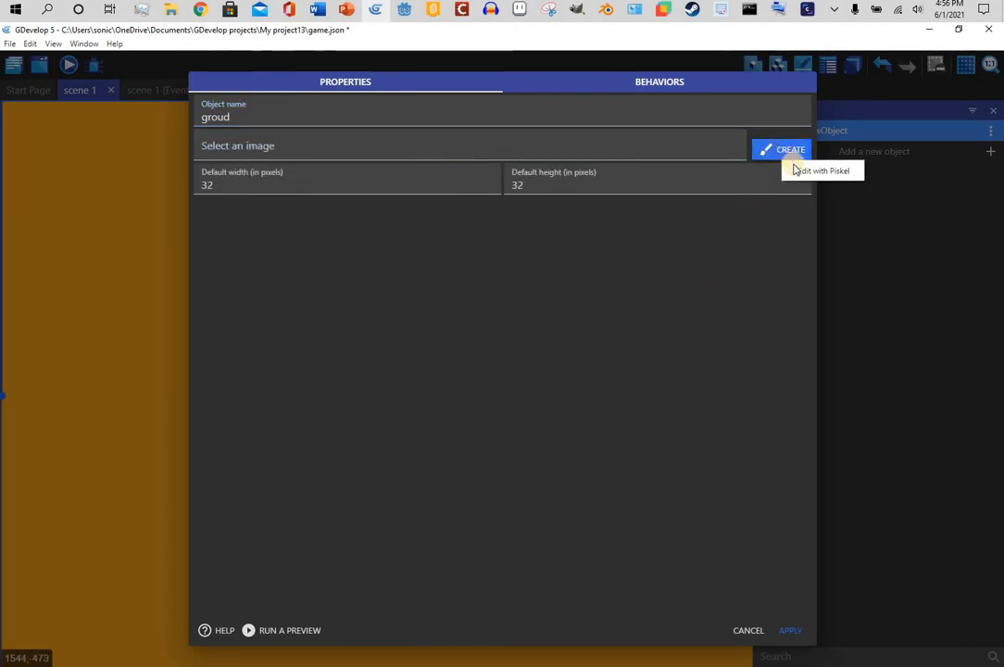
{"action": "left_click", "coordinate": [794, 170]}
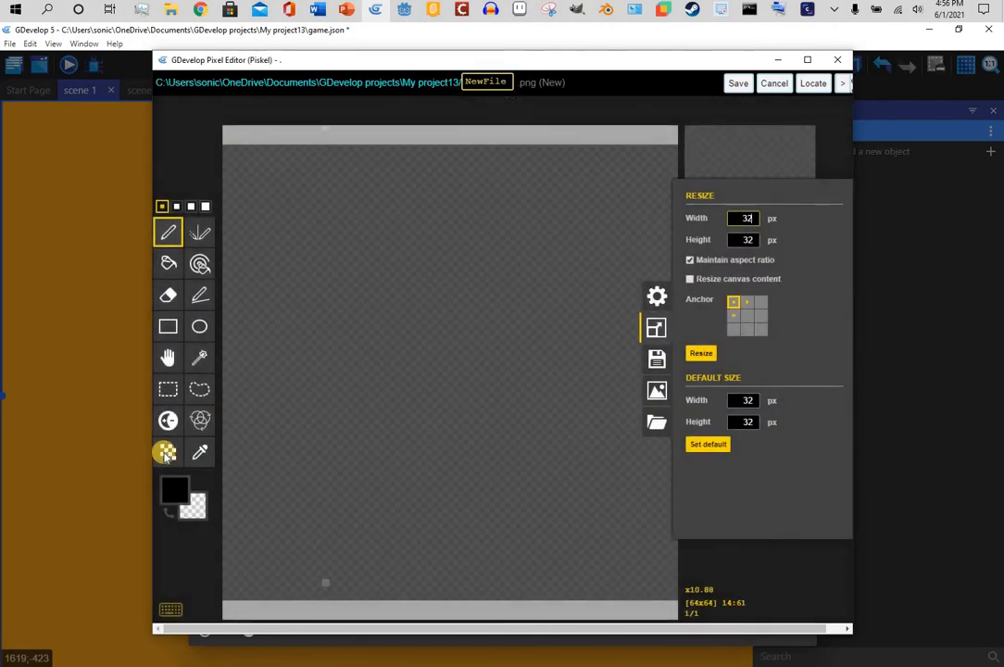
Step: Fill the whole image with magenta (#bd18bf), save it, and apply the tiled sprite's settings
{"action": "left_click", "coordinate": [167, 263]}
{"action": "left_click", "coordinate": [173, 484]}
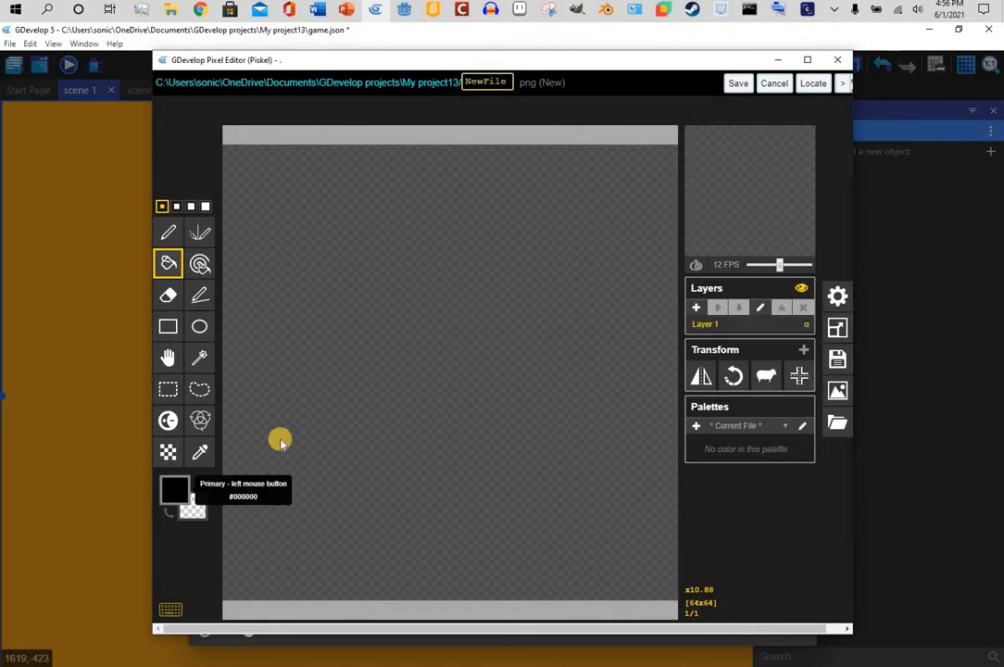
{"action": "left_click_drag", "start_coordinate": [250, 381], "coordinate": [275, 382]}
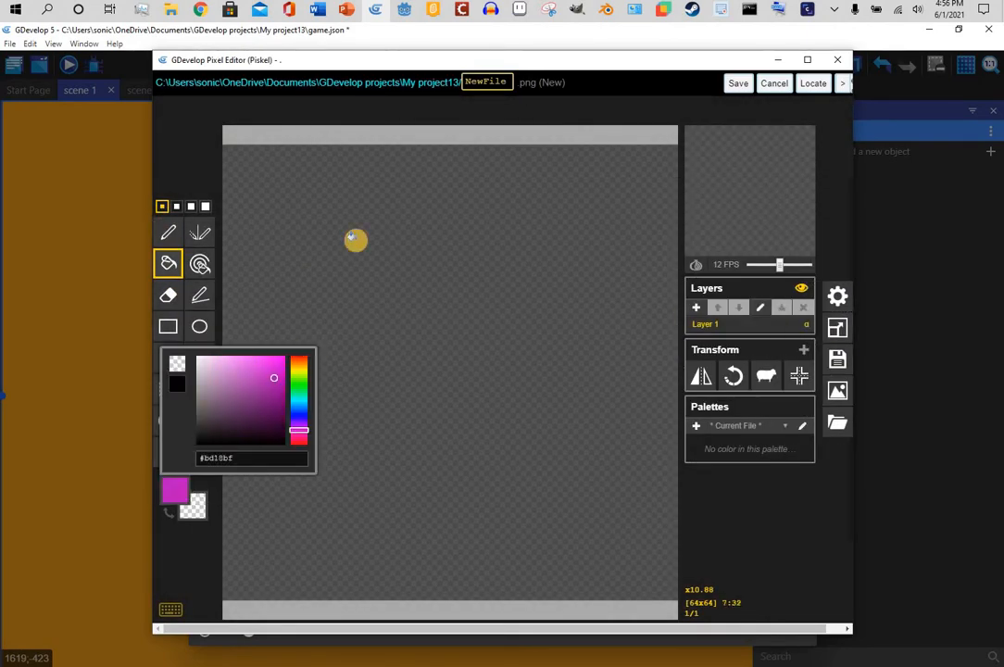
{"action": "left_click", "coordinate": [538, 219]}
{"action": "left_click", "coordinate": [739, 84]}
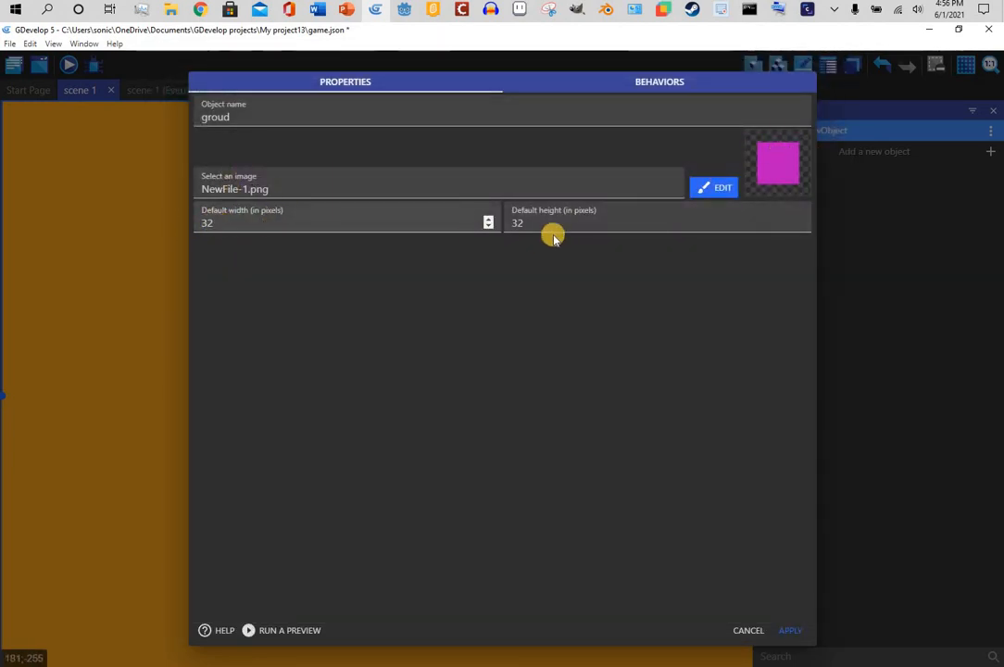
{"action": "left_click", "coordinate": [791, 631]}
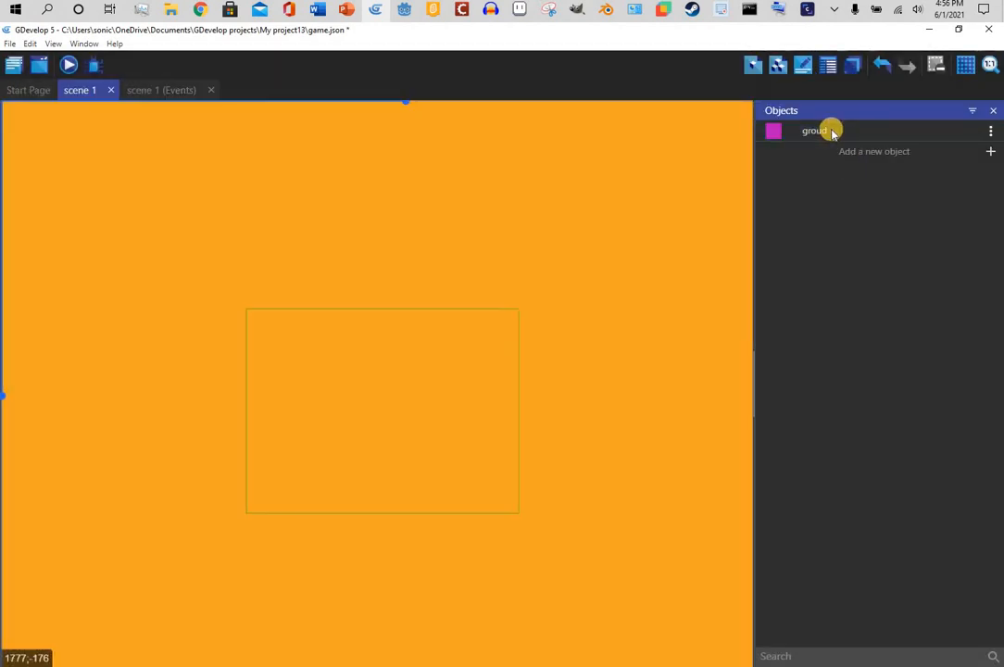
Step: Rename the tiled sprite object as "ground"
{"action": "double_click", "coordinate": [828, 131]}
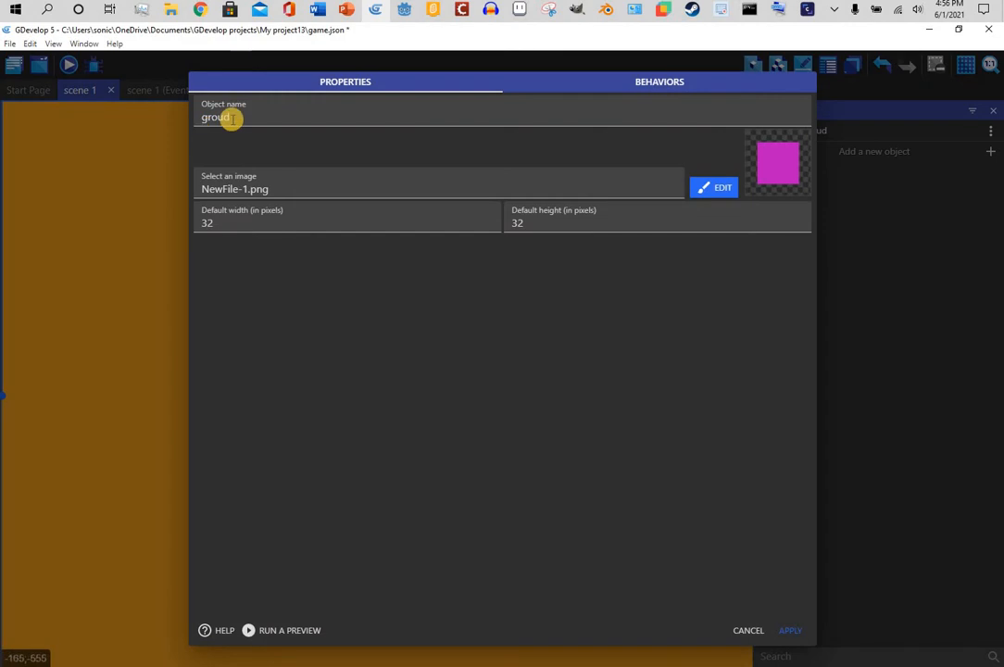
{"action": "left_click", "coordinate": [224, 118]}
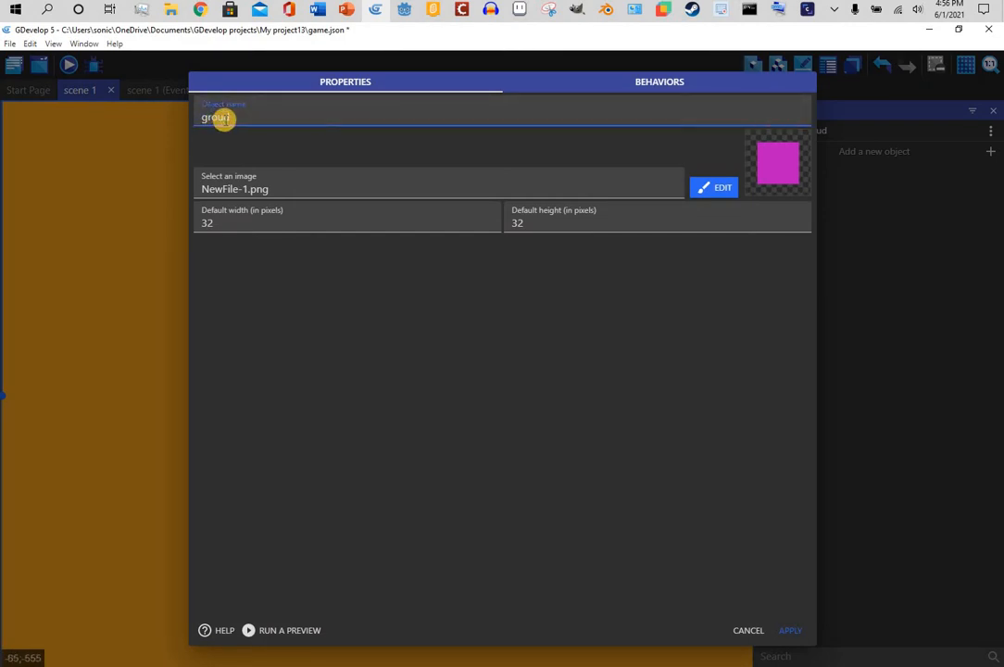
{"action": "type", "text": "nd"}
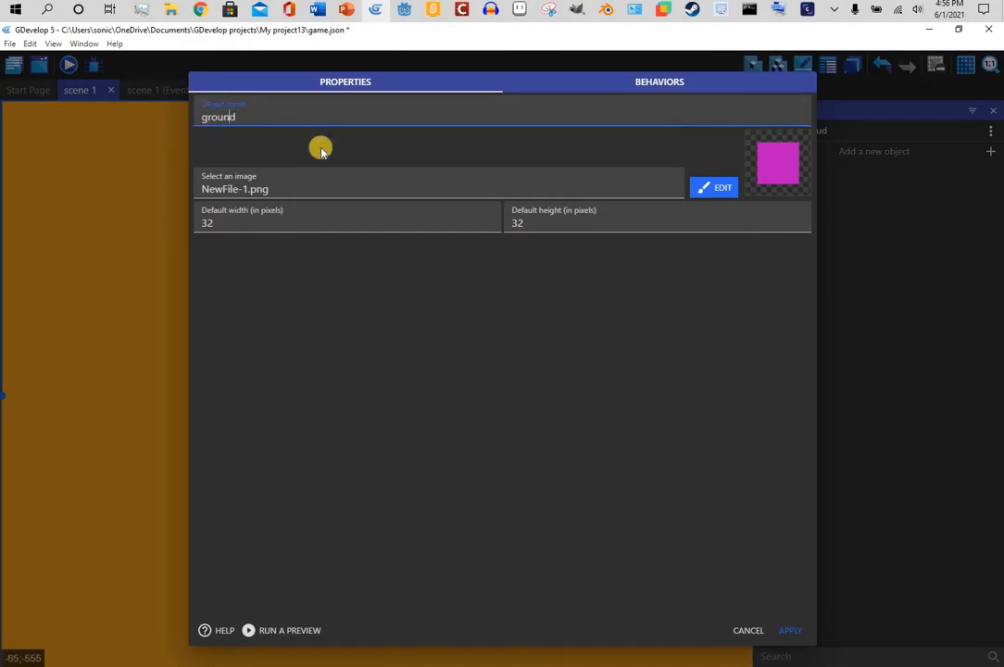
Step: Add the Draggable object behavior to the ground object
{"action": "left_click", "coordinate": [659, 84]}
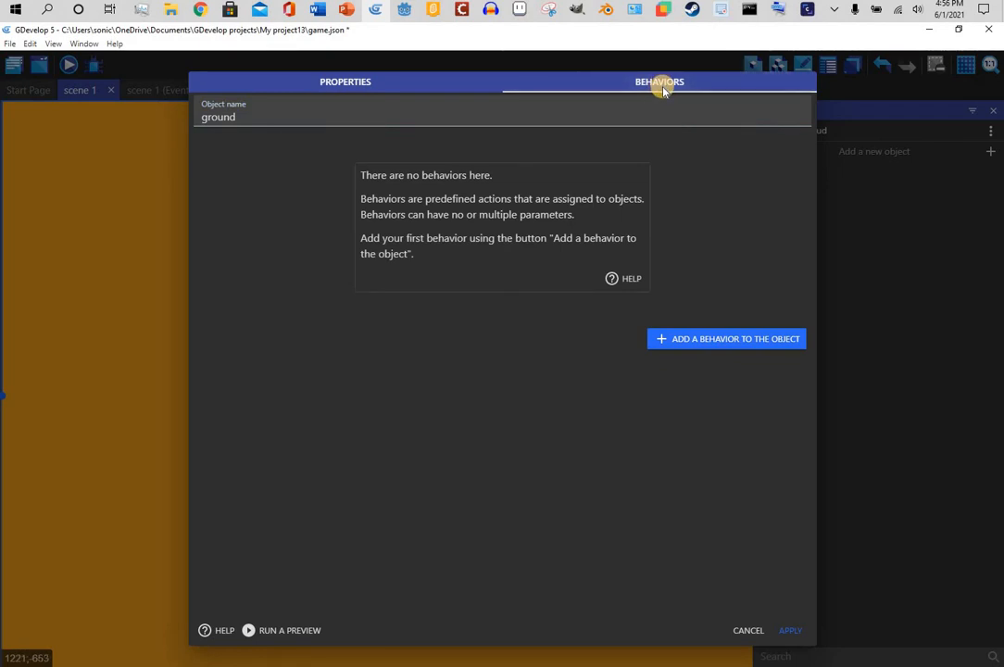
{"action": "left_click", "coordinate": [720, 335]}
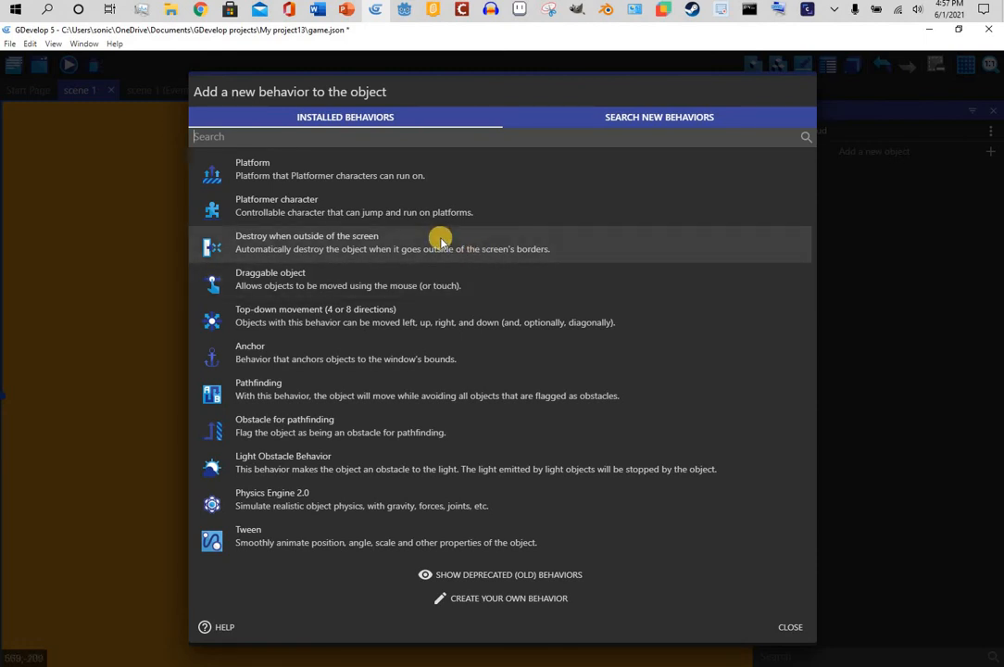
{"action": "left_click", "coordinate": [438, 287]}
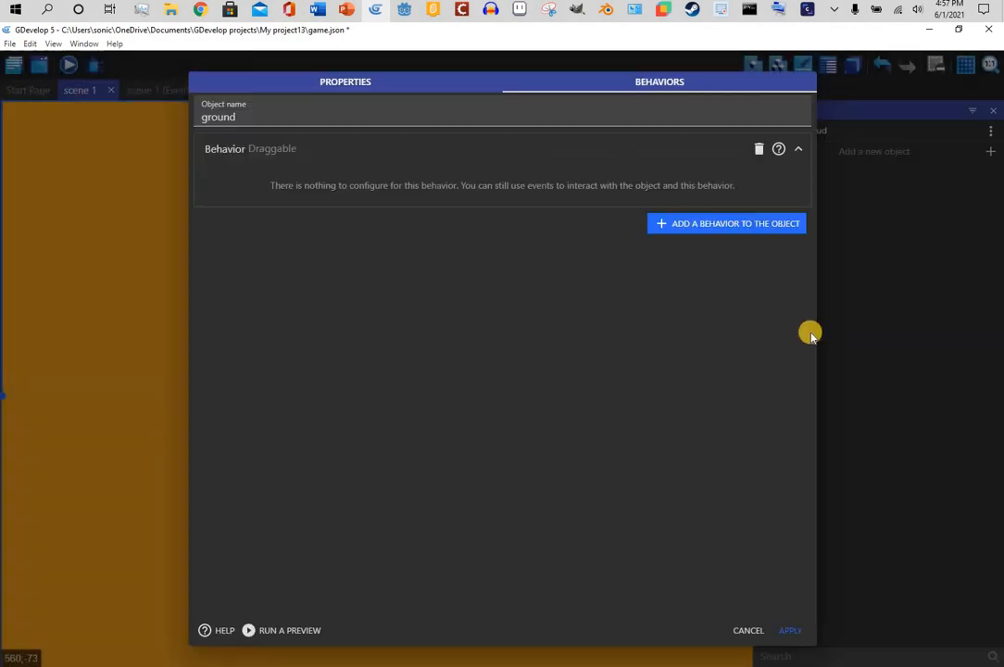
Step: Apply the ground object's settings, place one instance of it inside the scene frame, and test it in a preview
{"action": "left_click", "coordinate": [790, 630]}
{"action": "left_click_drag", "start_coordinate": [847, 130], "coordinate": [371, 394]}
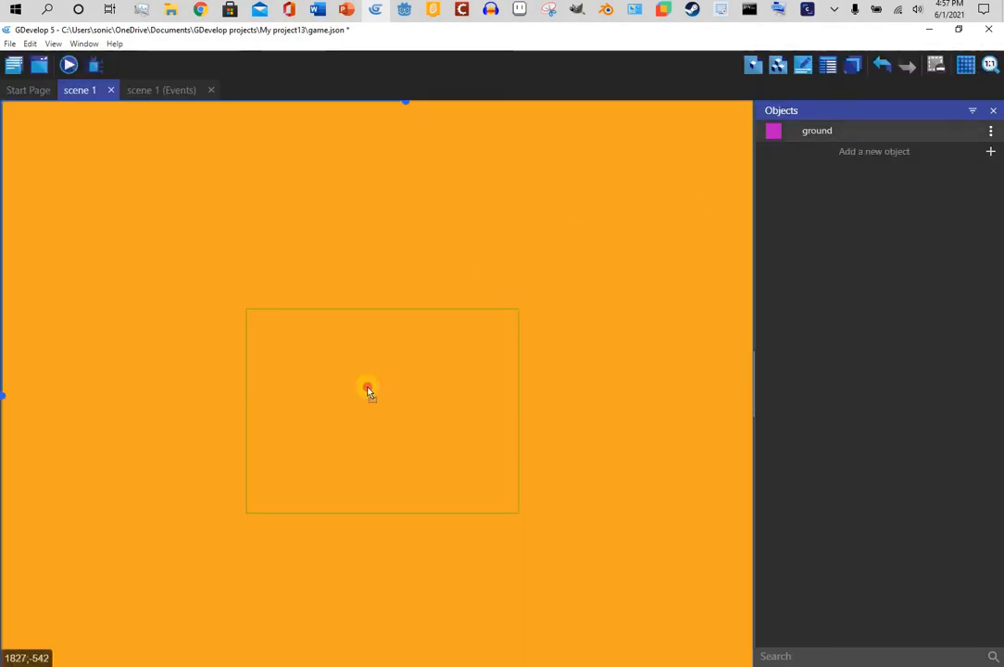
{"action": "scroll", "coordinate": [453, 502], "scroll_direction": "up", "scroll_amount": 4}
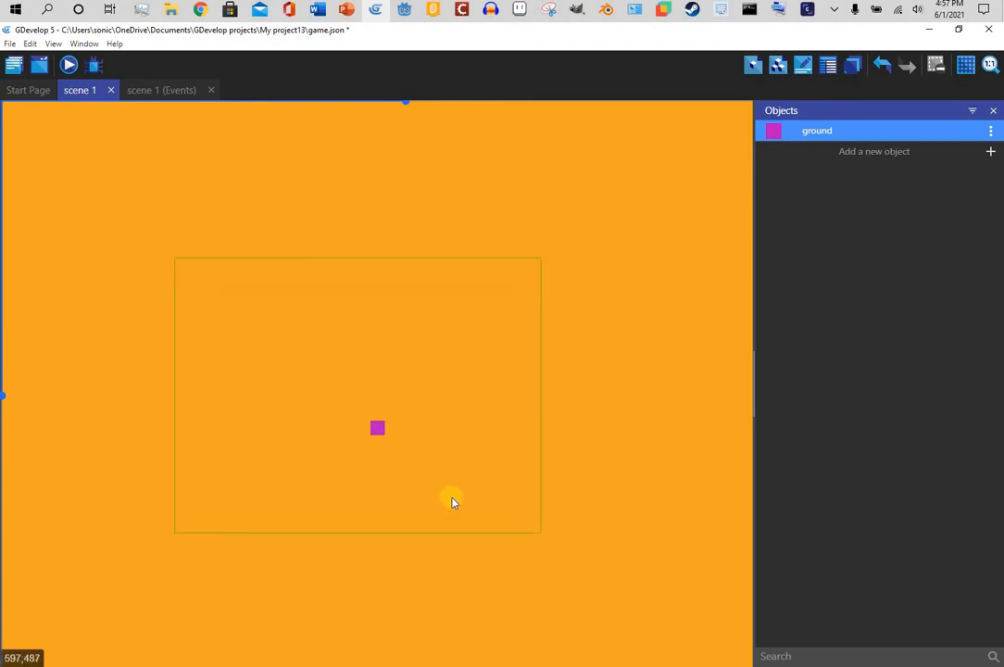
{"action": "left_click", "coordinate": [66, 64]}
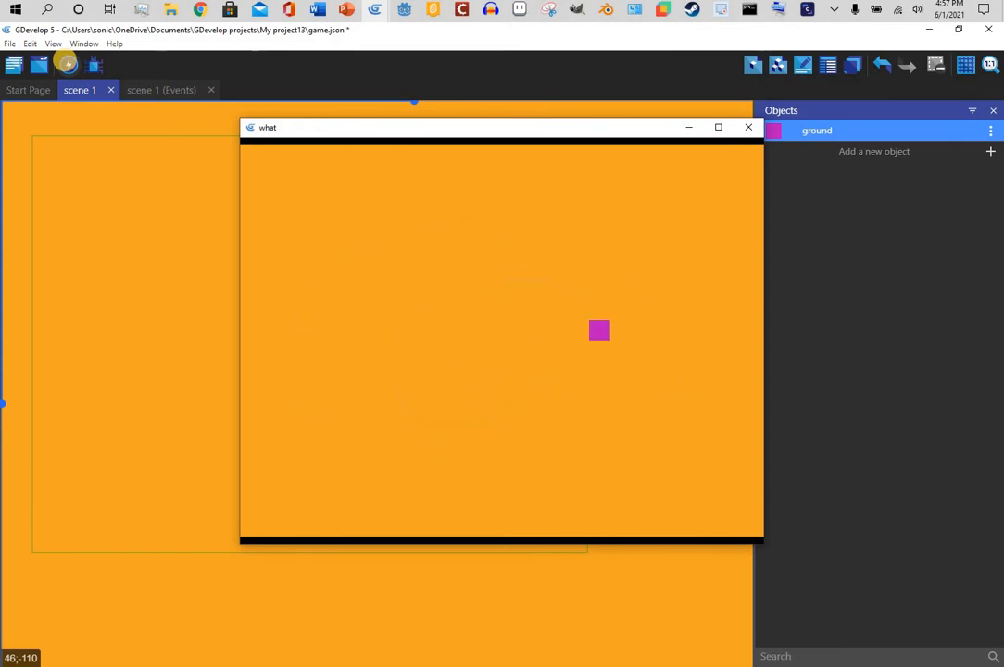
{"action": "left_click", "coordinate": [750, 126]}
Step: Remove the Draggable behavior from the ground object
{"action": "double_click", "coordinate": [784, 129]}
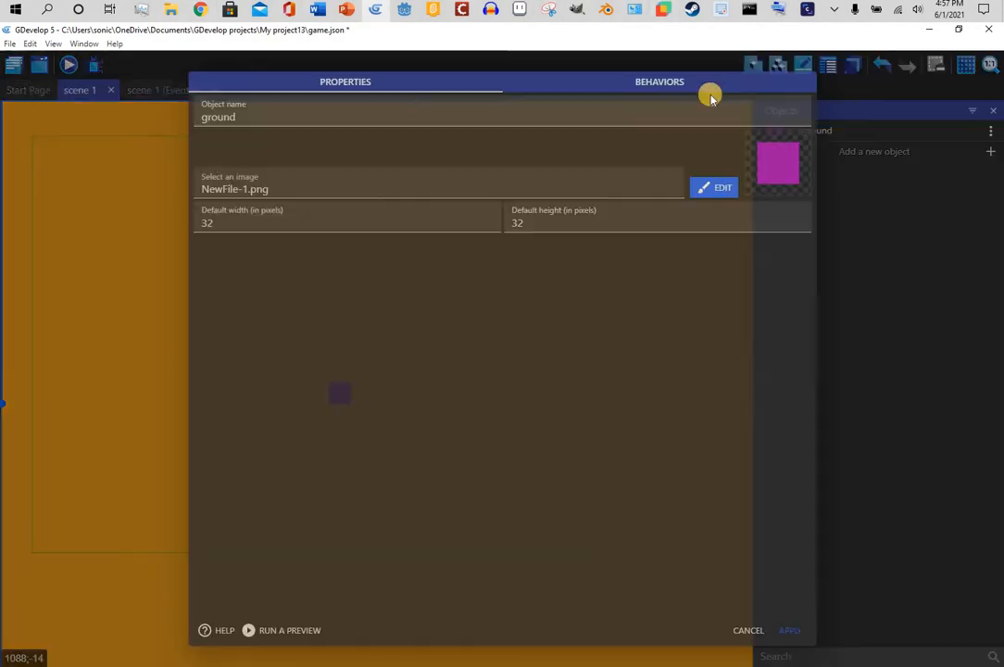
{"action": "left_click", "coordinate": [681, 82]}
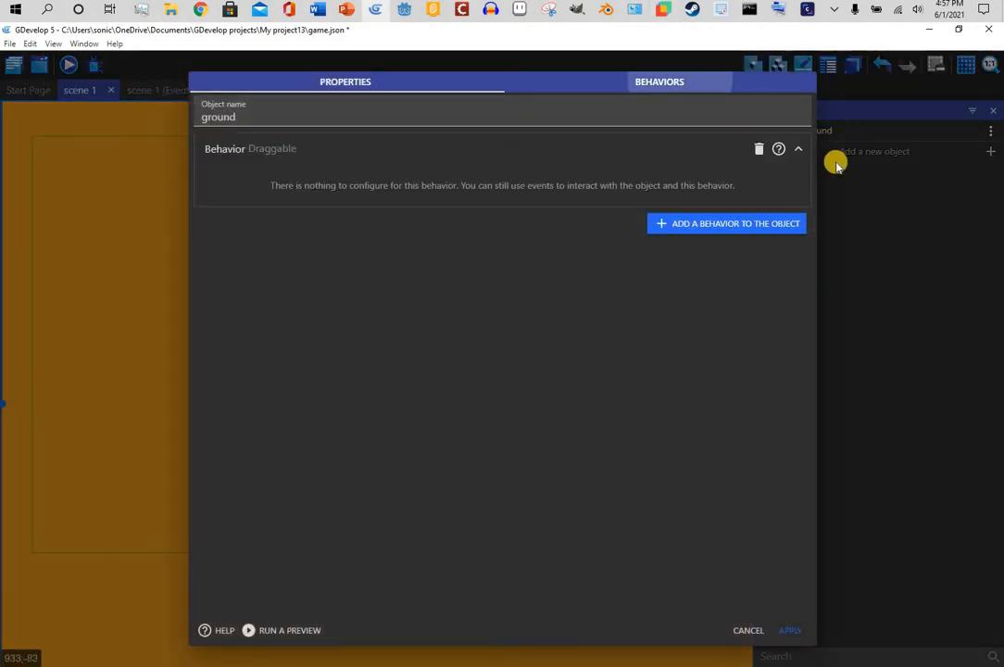
{"action": "left_click", "coordinate": [758, 149]}
{"action": "left_click", "coordinate": [554, 349]}
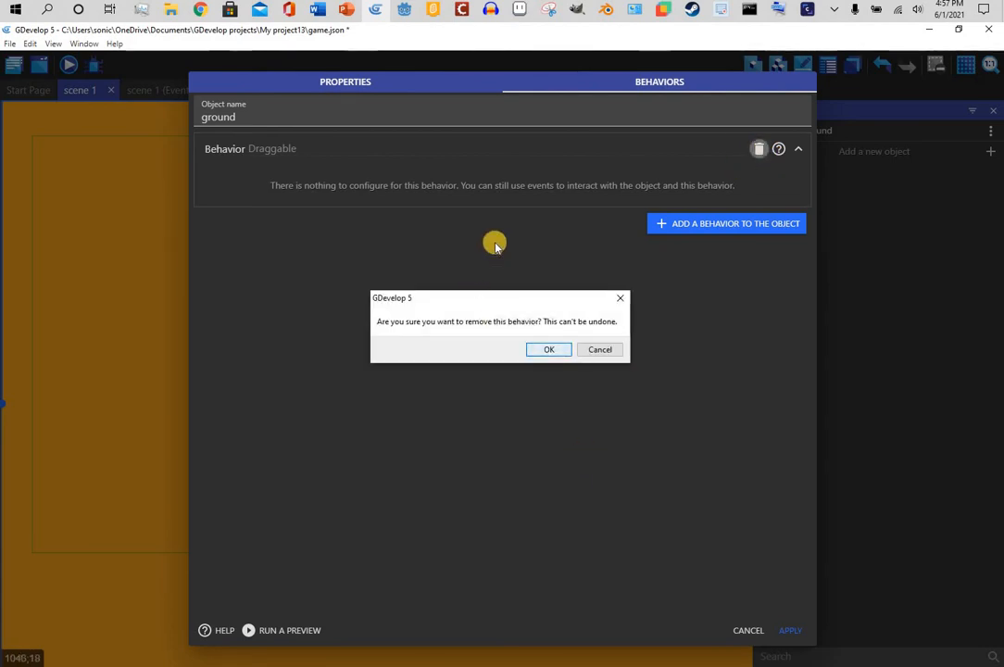
Step: Examine the installed behaviors and the searchable new behaviors available for the ground object
{"action": "left_click", "coordinate": [659, 339]}
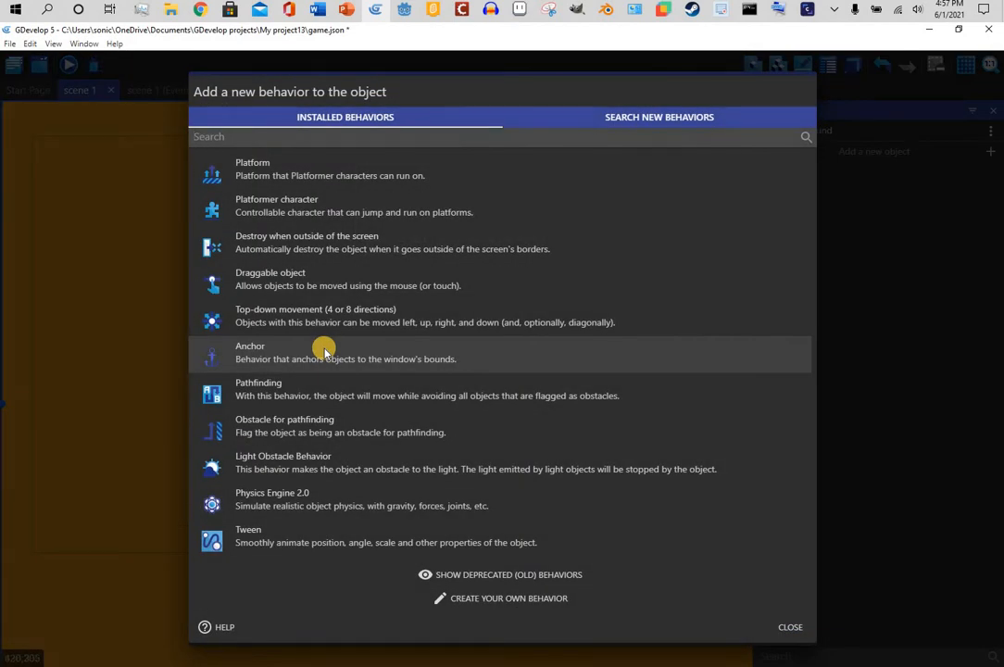
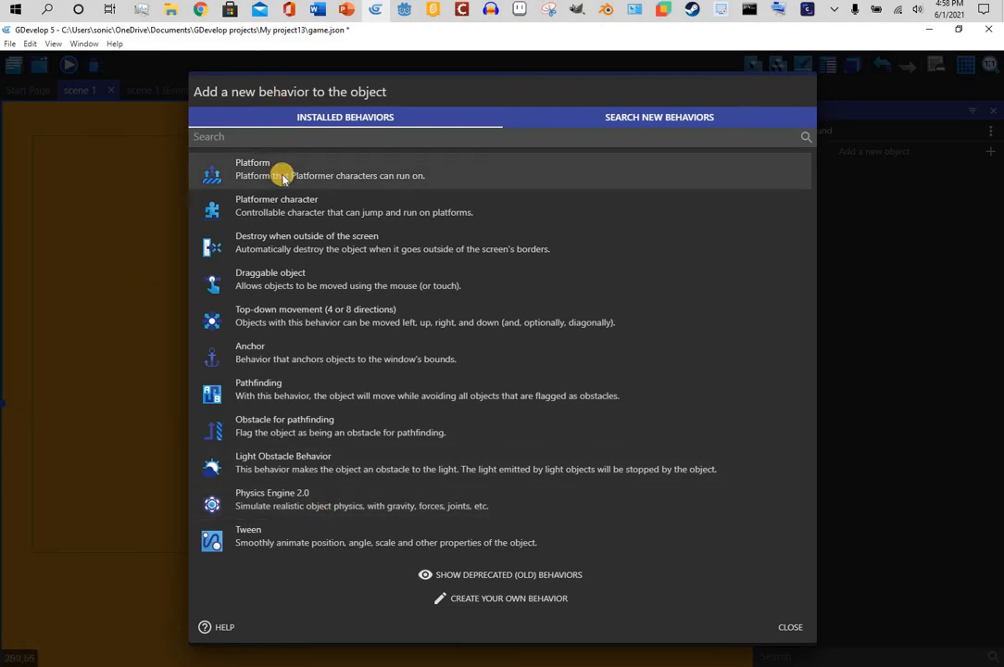
{"action": "left_click", "coordinate": [636, 113]}
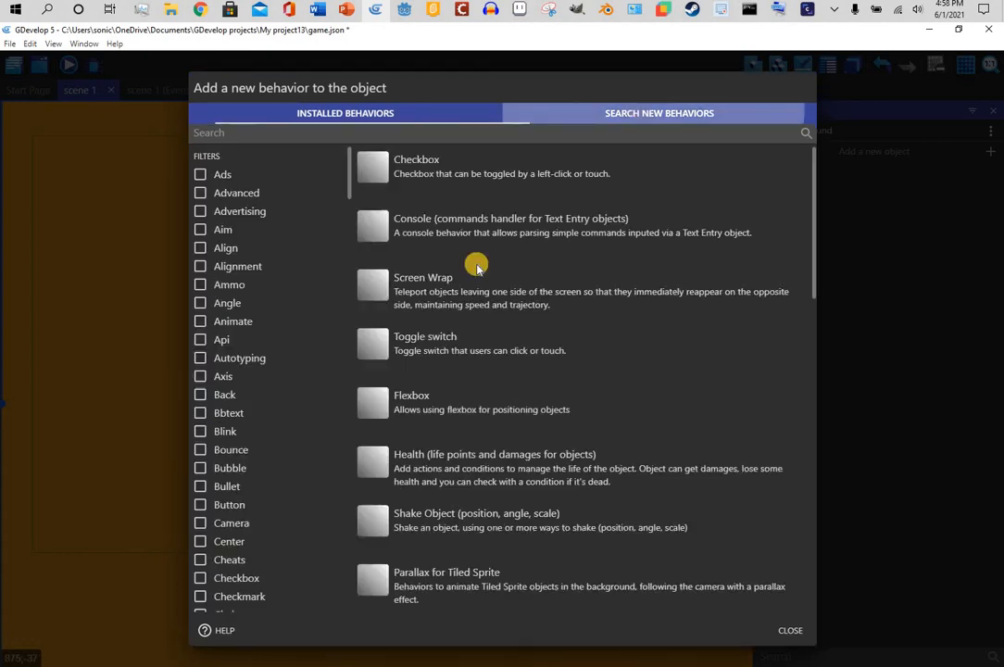
{"action": "scroll", "coordinate": [436, 299], "scroll_direction": "down", "scroll_amount": 15}
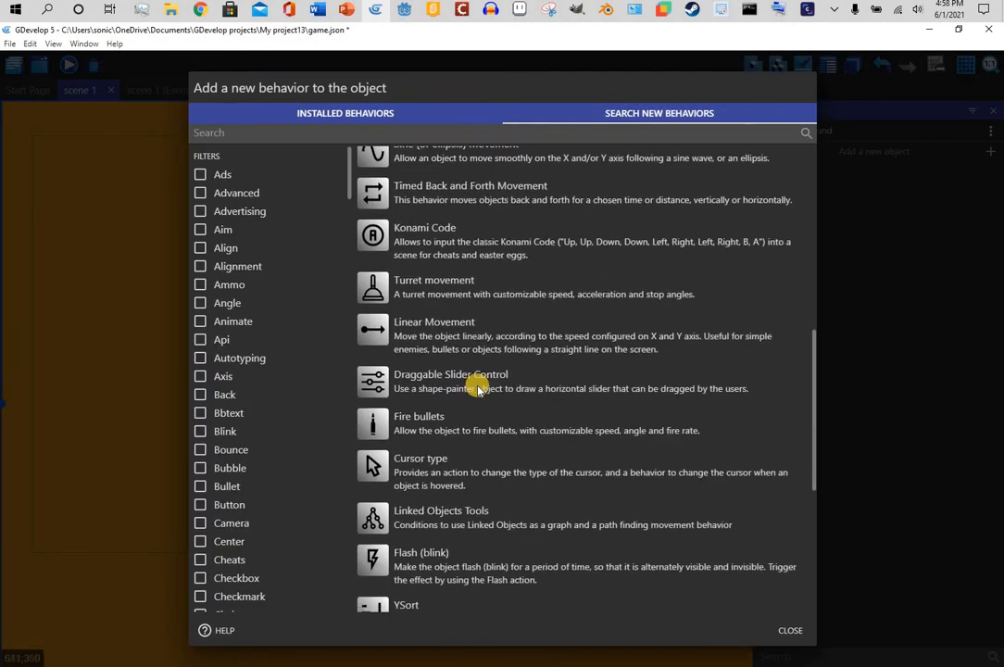
{"action": "scroll", "coordinate": [477, 389], "scroll_direction": "up", "scroll_amount": 6}
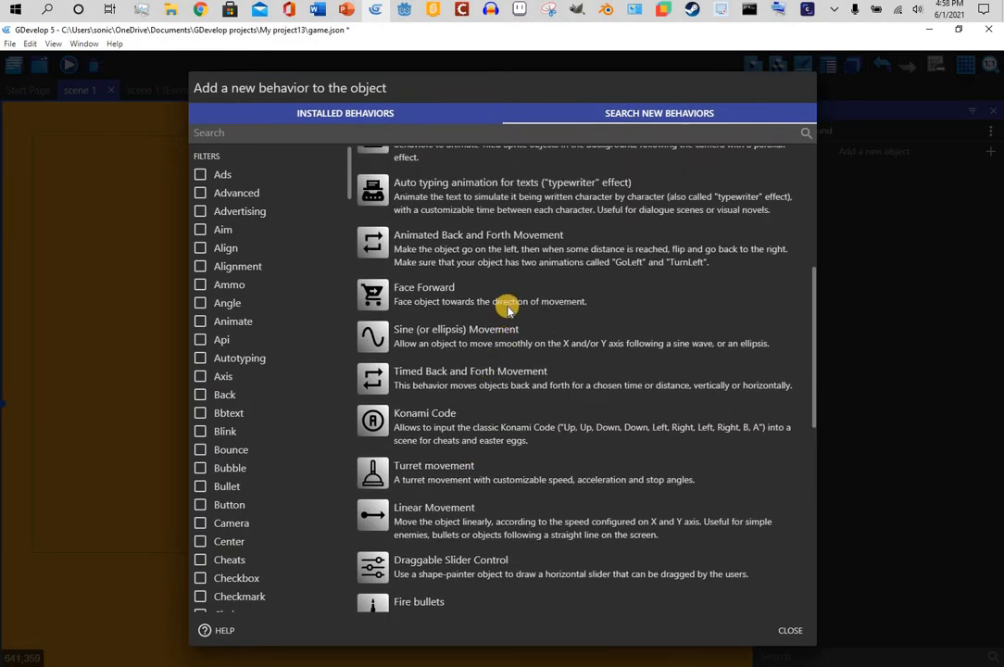
{"action": "left_click", "coordinate": [225, 288]}
{"action": "left_click", "coordinate": [224, 287]}
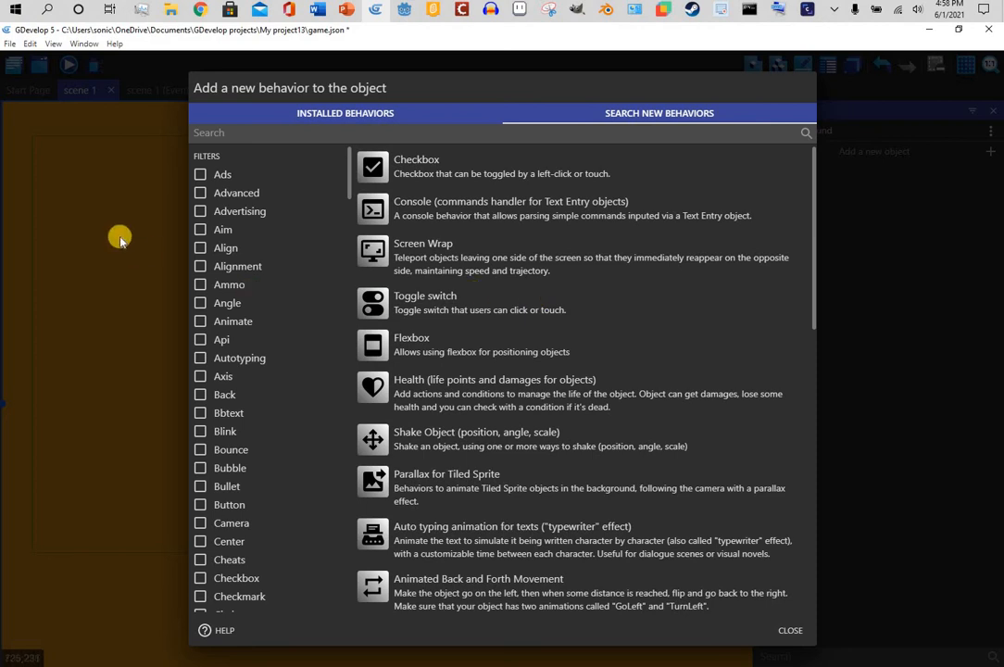
{"action": "left_click", "coordinate": [234, 176]}
{"action": "left_click", "coordinate": [347, 119]}
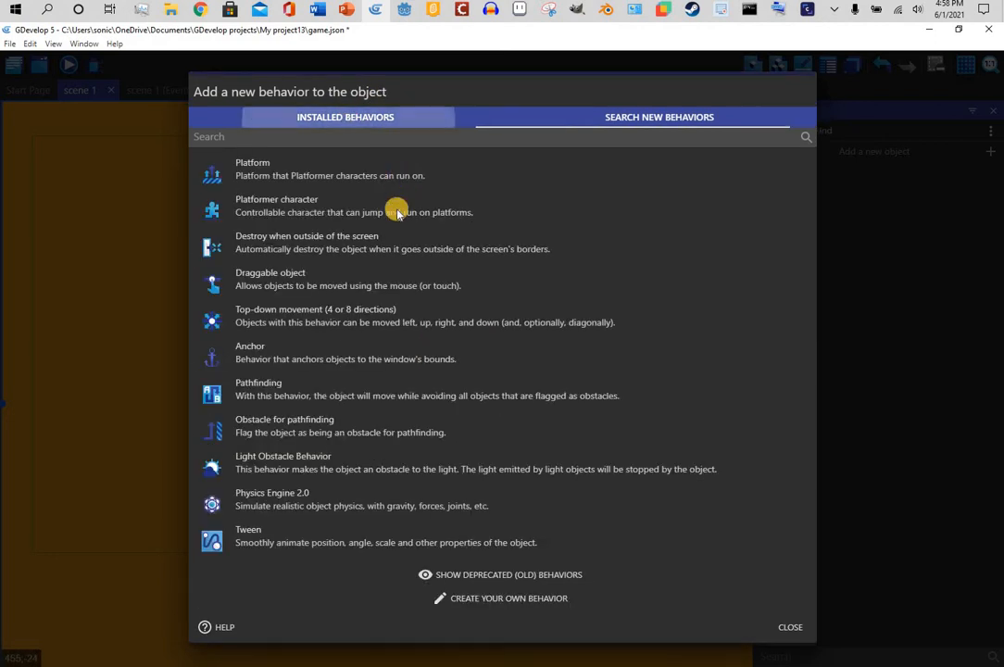
Step: Add the Platform behavior to the ground object and stretch its instance into a strip along the scene frame's lower edge
{"action": "left_click", "coordinate": [309, 167]}
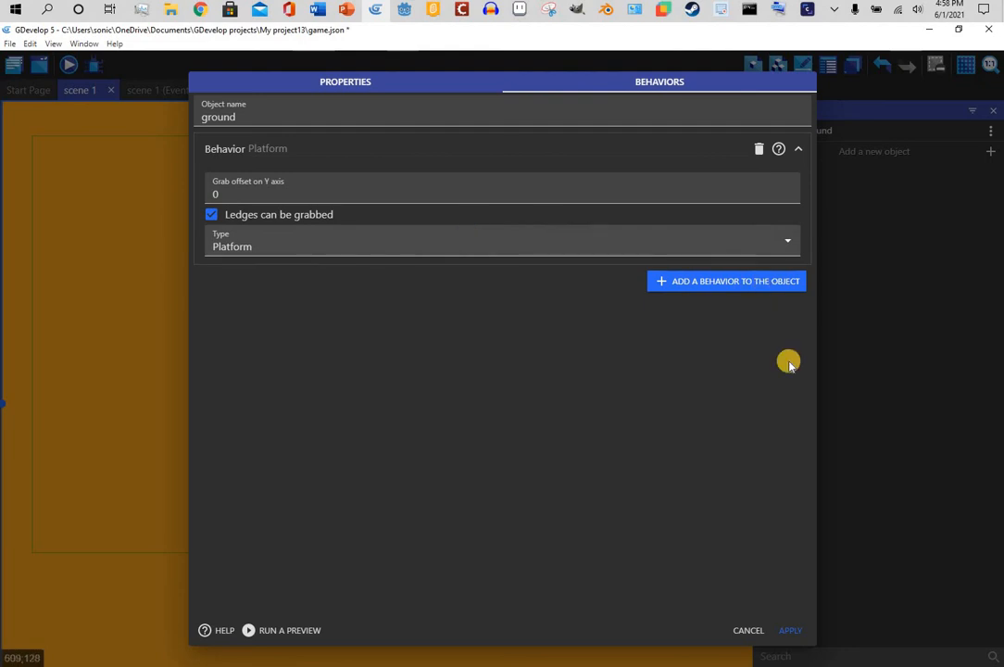
{"action": "left_click", "coordinate": [786, 630]}
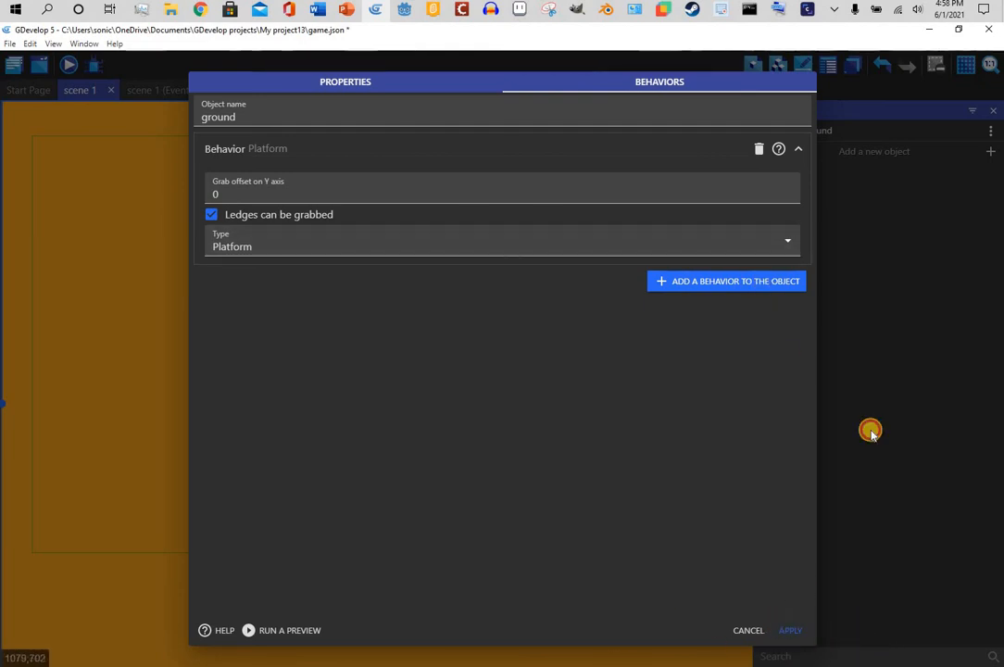
{"action": "left_click_drag", "start_coordinate": [339, 396], "coordinate": [598, 572]}
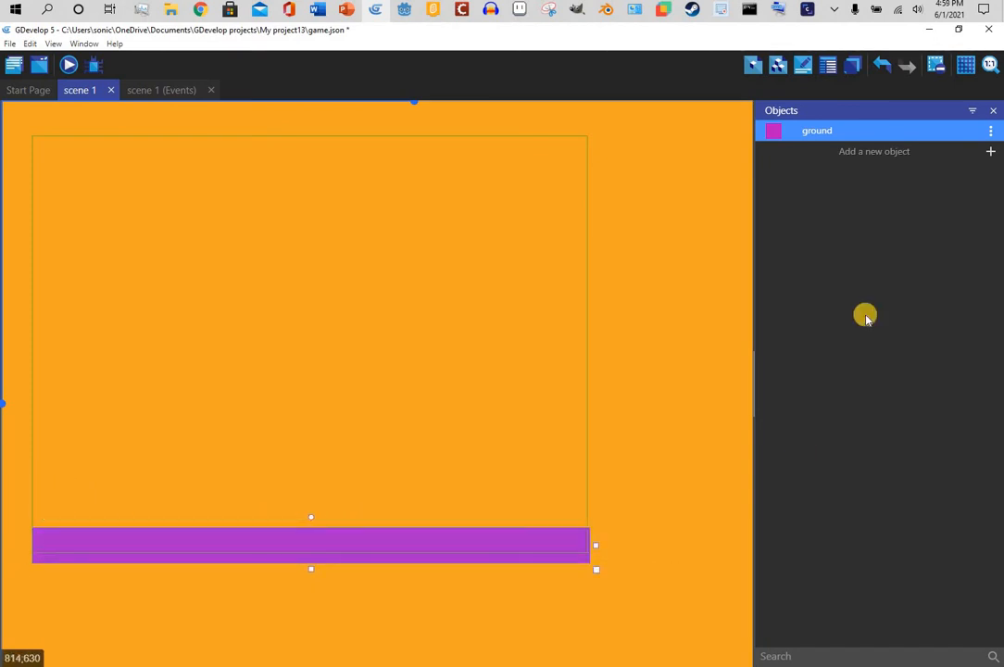
Step: Add a Sprite object with one animation whose image is filled entirely with black (#000000) in Piskel
{"action": "left_click", "coordinate": [989, 155]}
{"action": "left_click", "coordinate": [297, 182]}
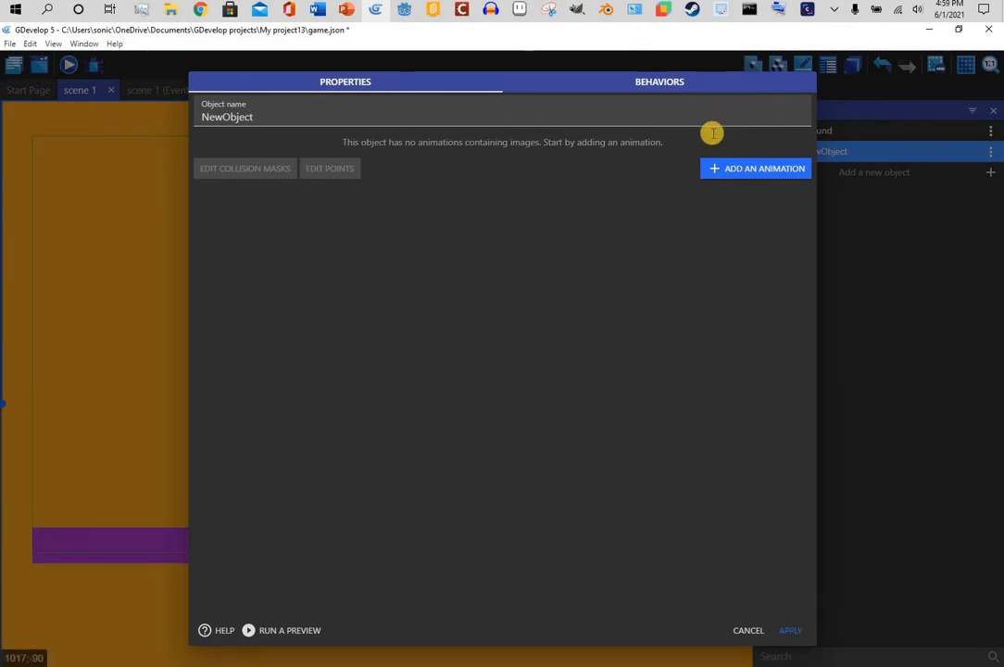
{"action": "left_click", "coordinate": [722, 168]}
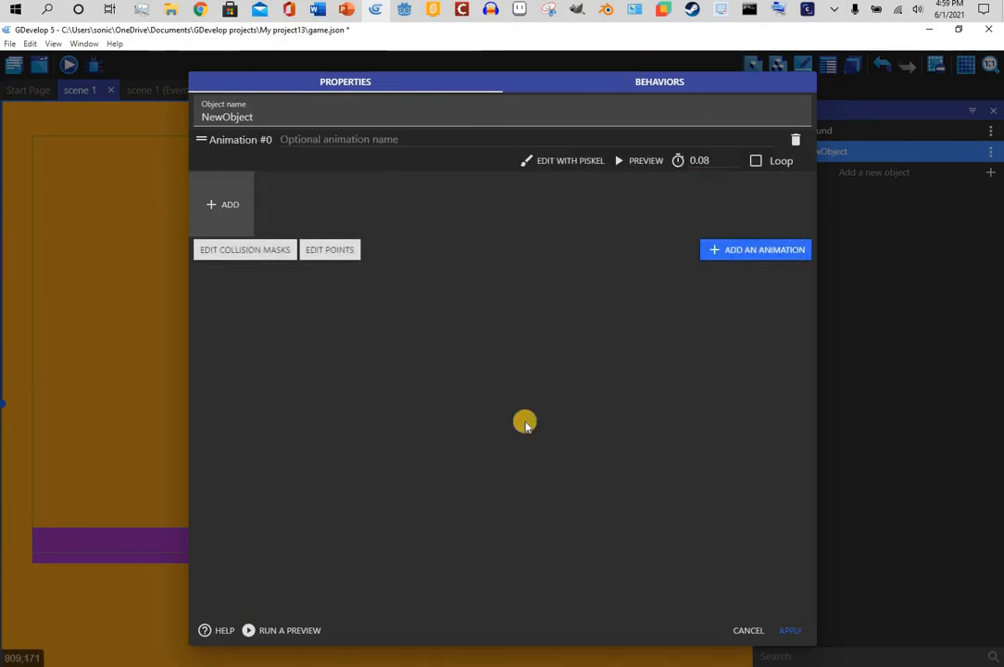
{"action": "left_click", "coordinate": [563, 162]}
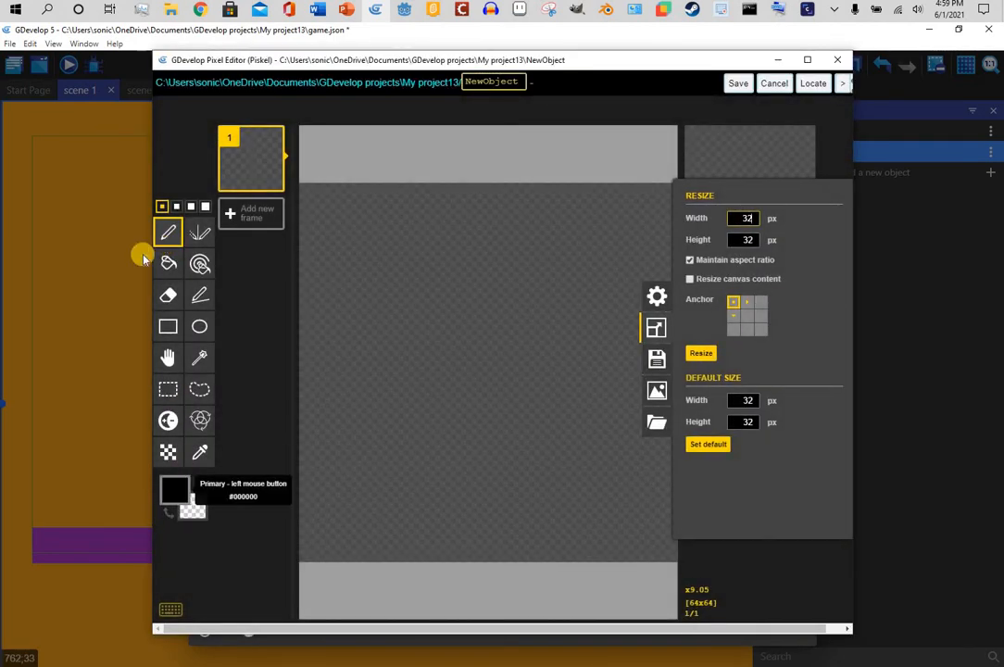
{"action": "left_click", "coordinate": [168, 263]}
{"action": "left_click", "coordinate": [515, 227]}
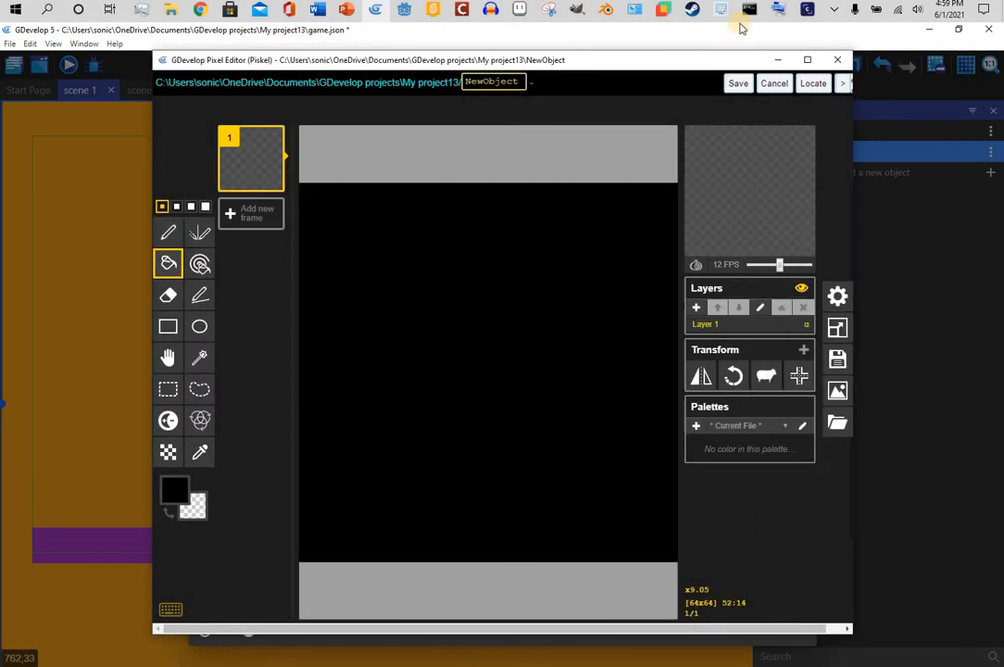
{"action": "left_click", "coordinate": [739, 85]}
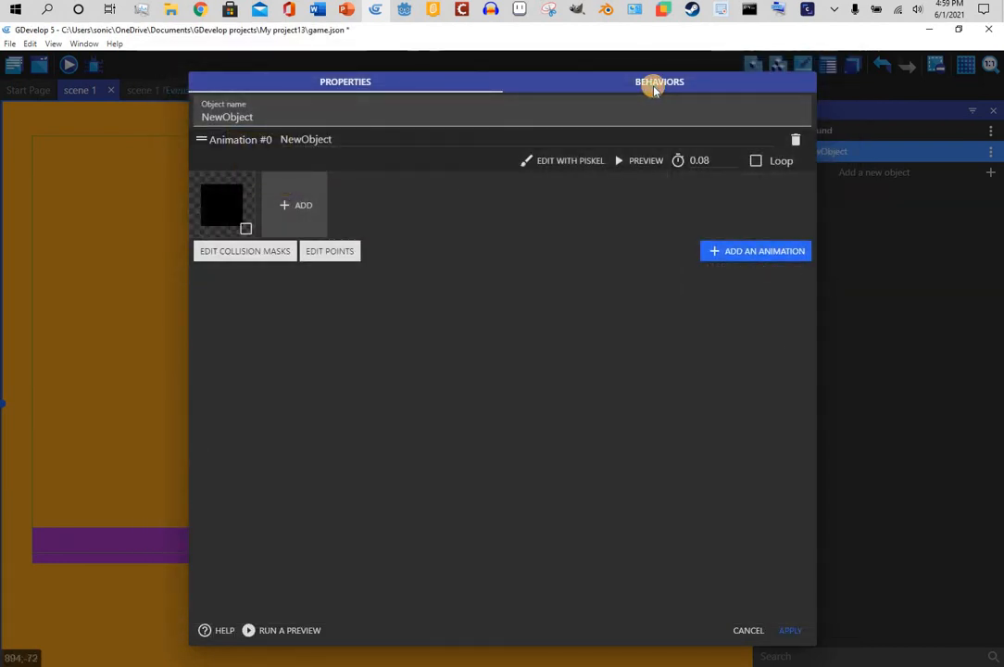
Step: Give the new black sprite the Platformer character behavior with platform ledge grabbing enabled
{"action": "left_click", "coordinate": [652, 84]}
{"action": "left_click", "coordinate": [753, 340]}
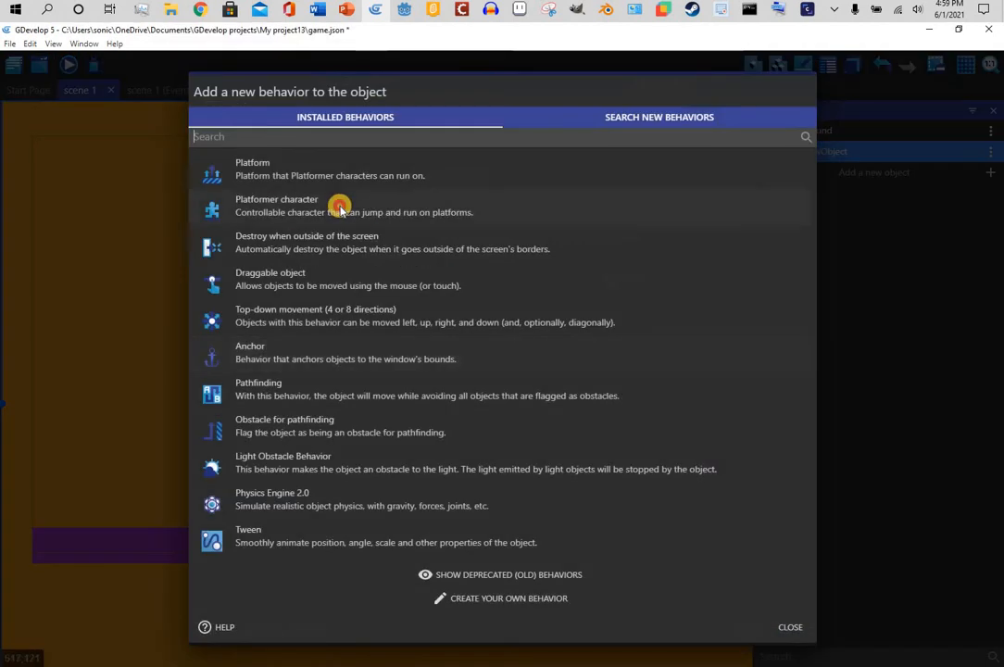
{"action": "left_click", "coordinate": [347, 214]}
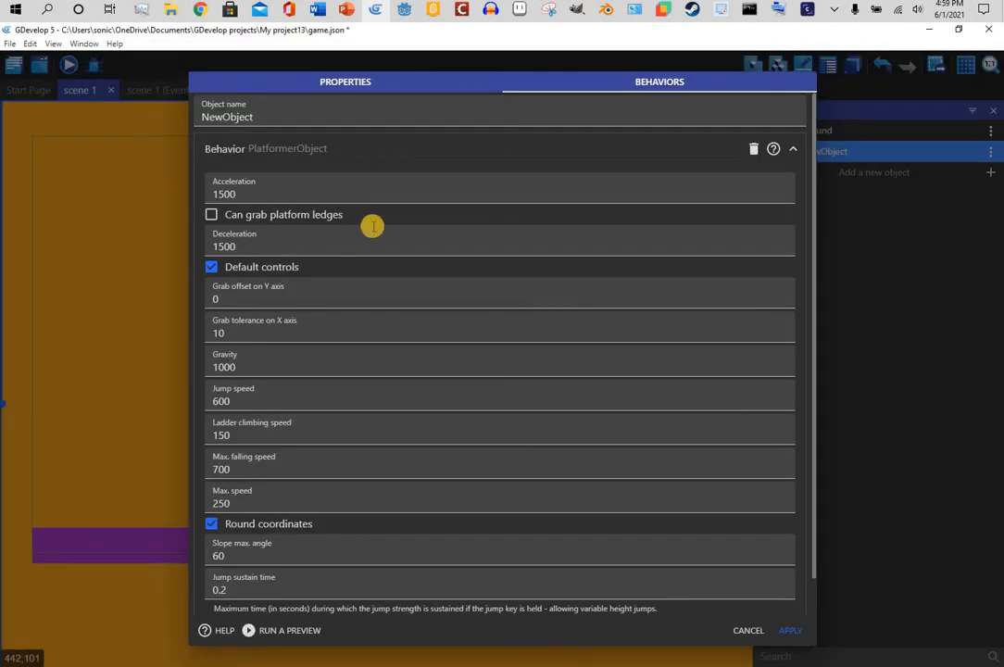
{"action": "left_click", "coordinate": [210, 214]}
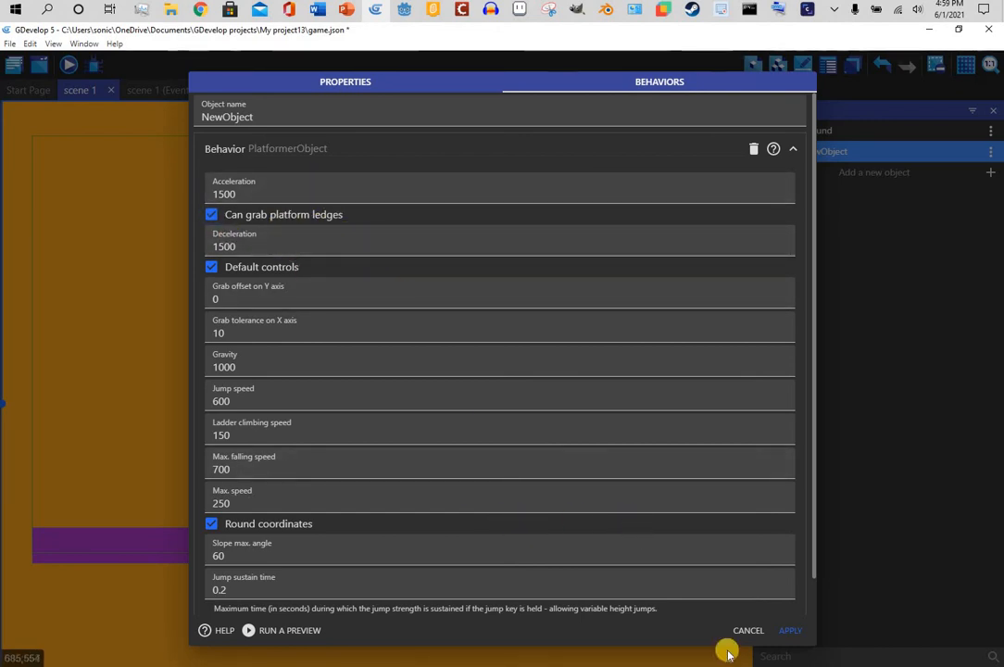
{"action": "left_click", "coordinate": [789, 629]}
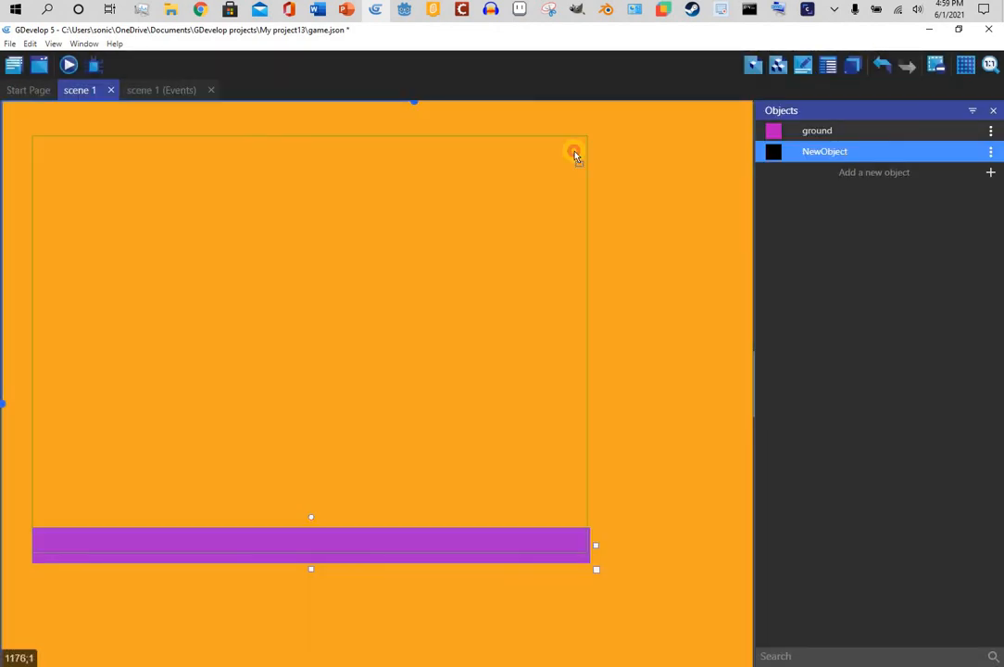
Step: Place the black sprite above the left end of the ground strip and rename the object as "player"
{"action": "left_click_drag", "start_coordinate": [575, 154], "coordinate": [37, 433]}
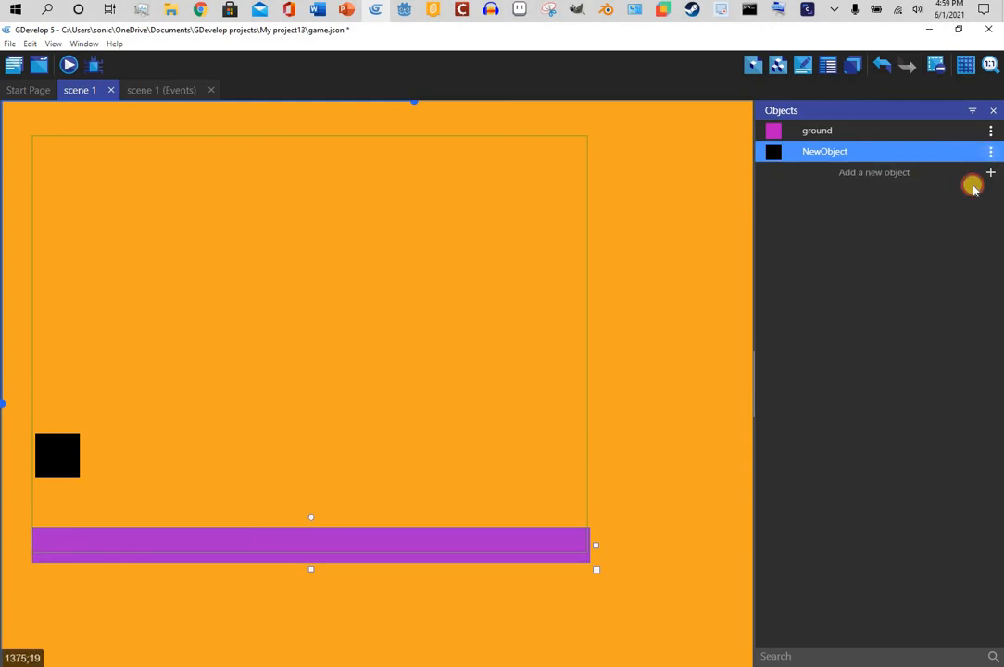
{"action": "left_click", "coordinate": [991, 151]}
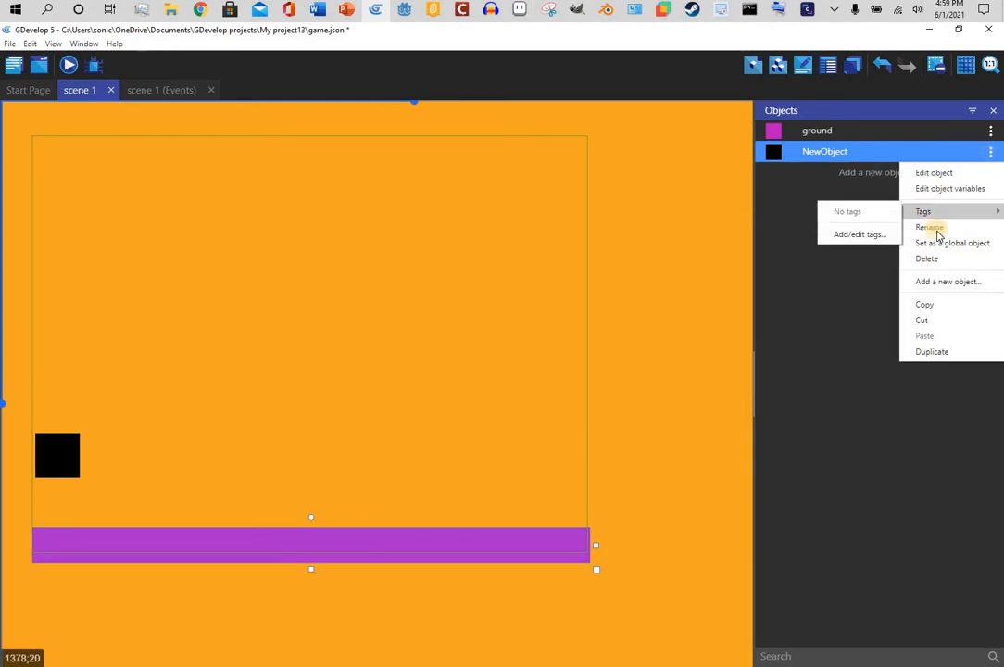
{"action": "left_click", "coordinate": [935, 228]}
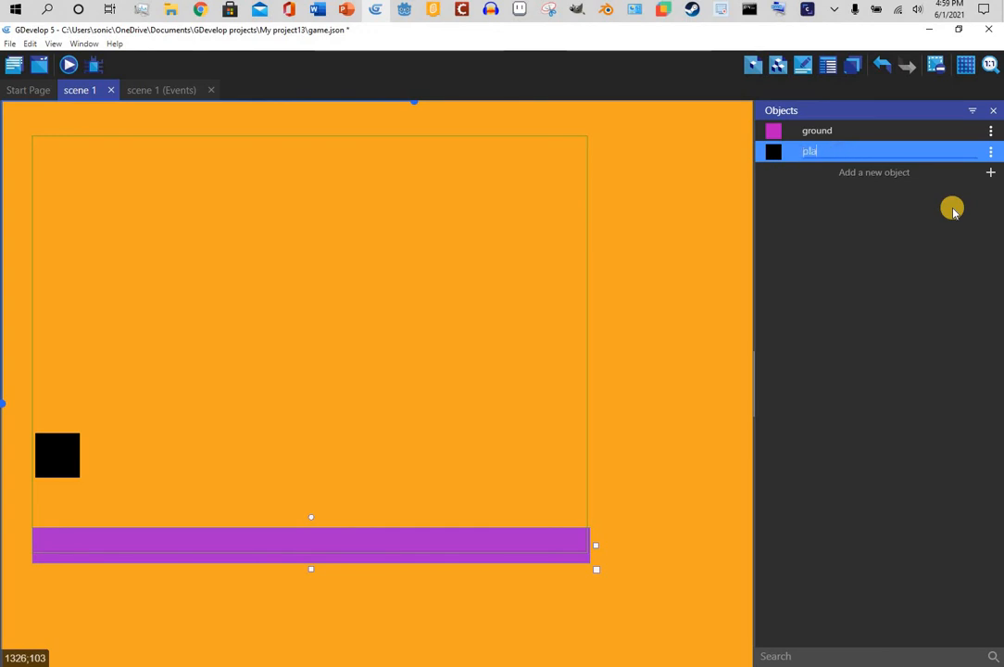
{"action": "type", "text": "player"}
{"action": "key", "text": "Return"}
{"action": "left_click", "coordinate": [235, 151]}
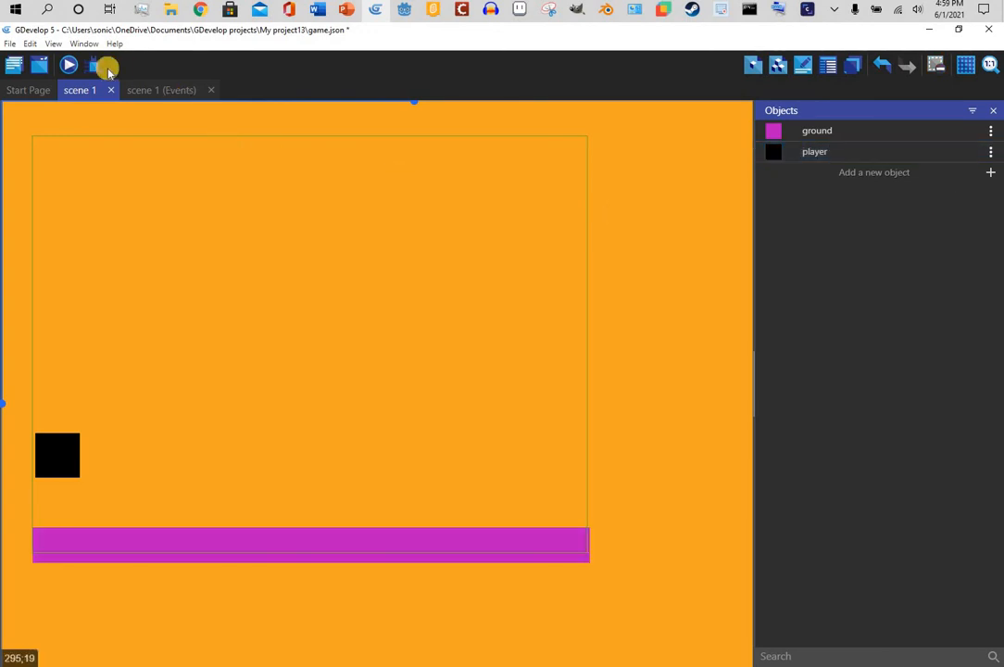
Step: Preview the scene and test moving the player left and right along the ground
{"action": "left_click", "coordinate": [68, 62]}
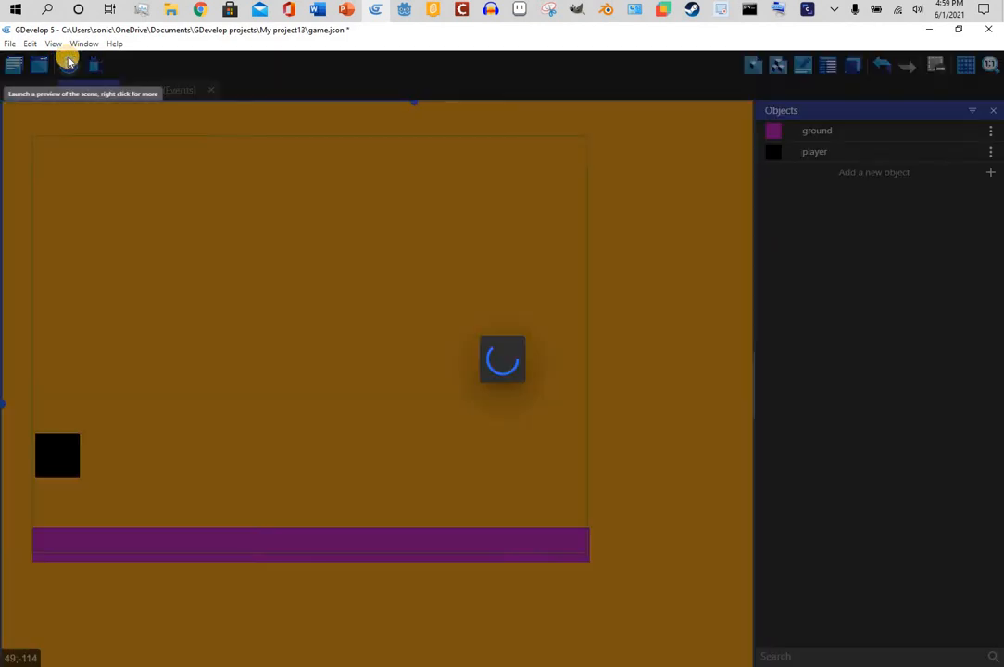
{"action": "key", "text": "Right"}
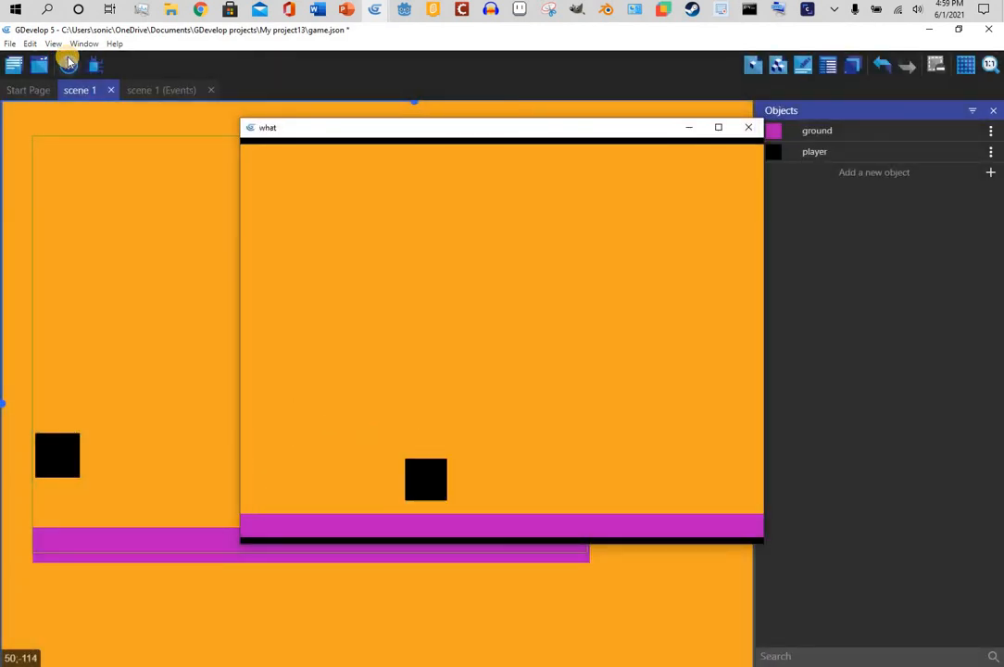
{"action": "key", "text": "Left"}
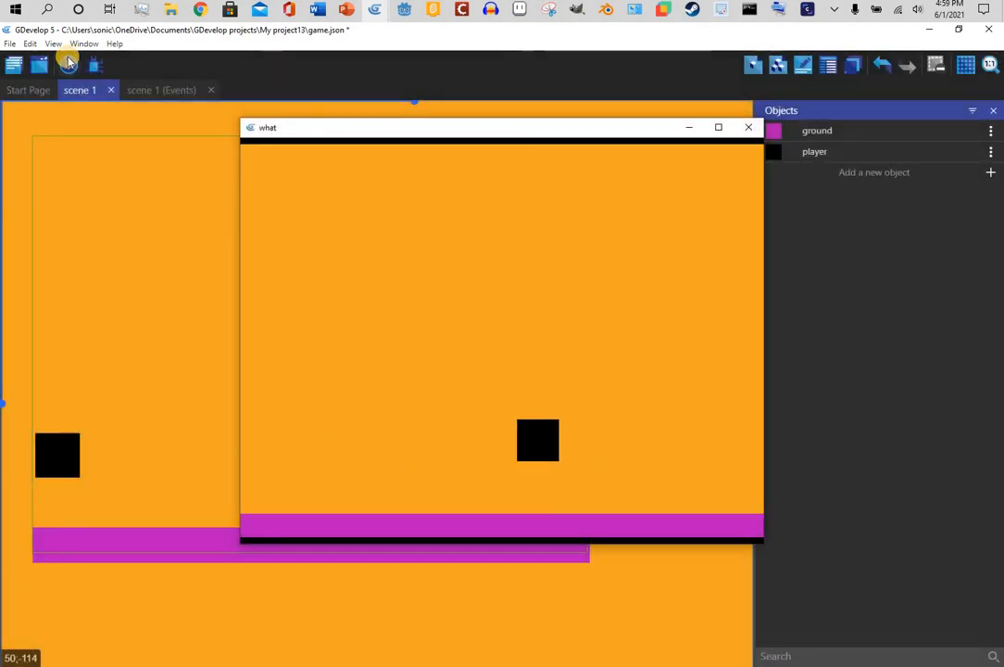
{"action": "key", "text": "Right"}
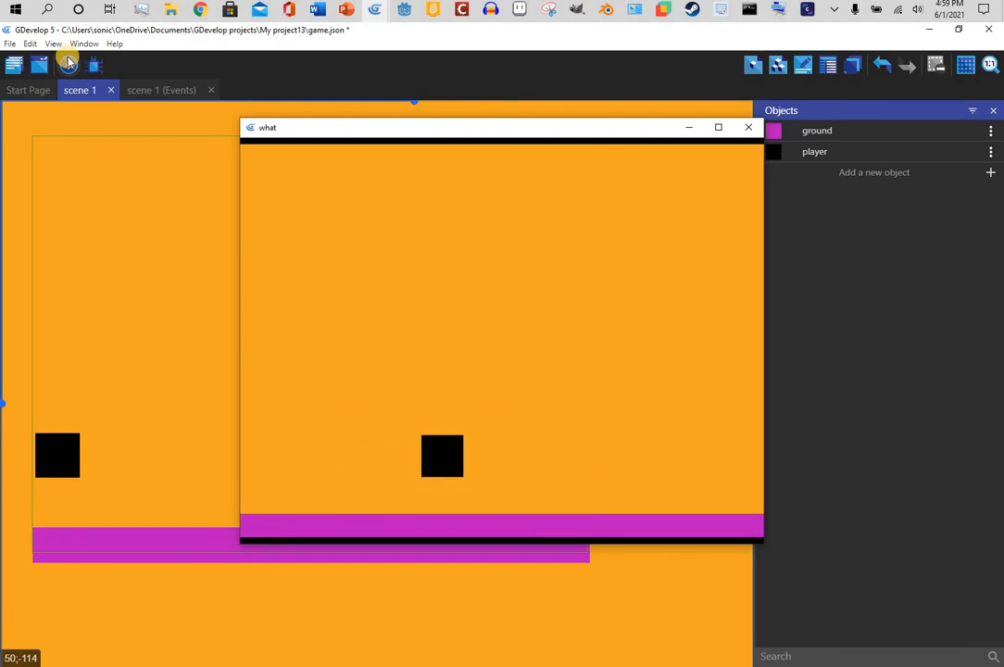
{"action": "key", "text": "Left"}
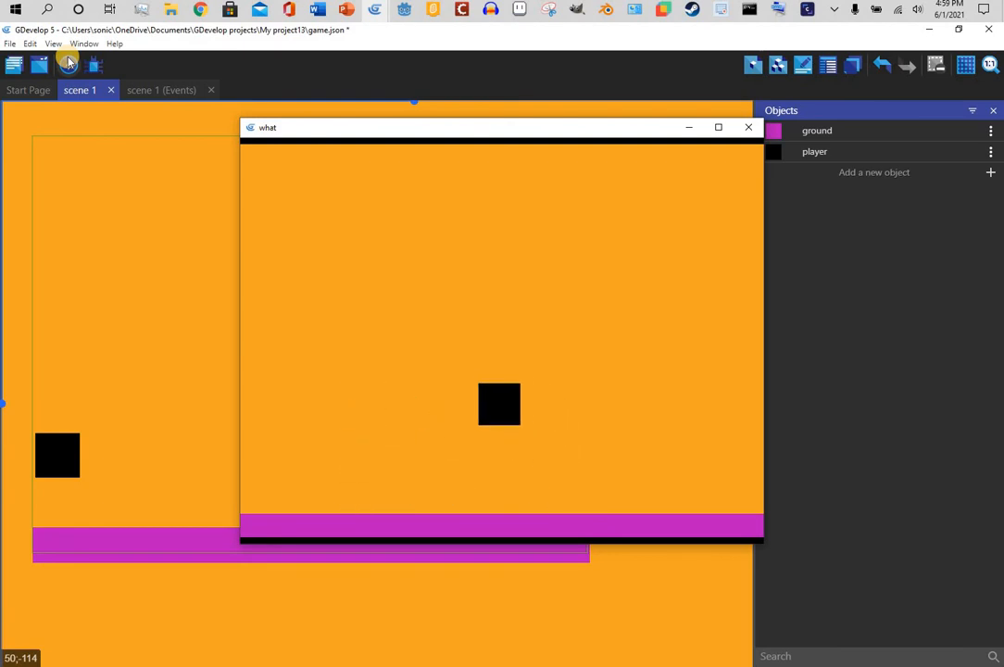
{"action": "key", "text": "Right"}
{"action": "key", "text": "Right"}
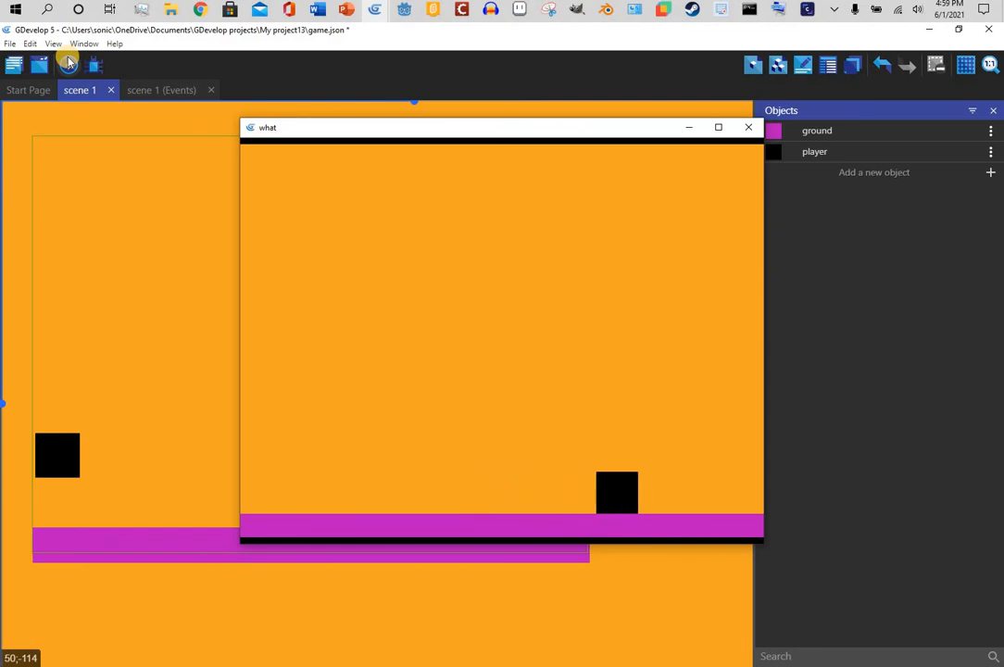
Step: Test running and jumping with the player in both directions in the preview, and close the preview
{"action": "key", "text": "Left"}
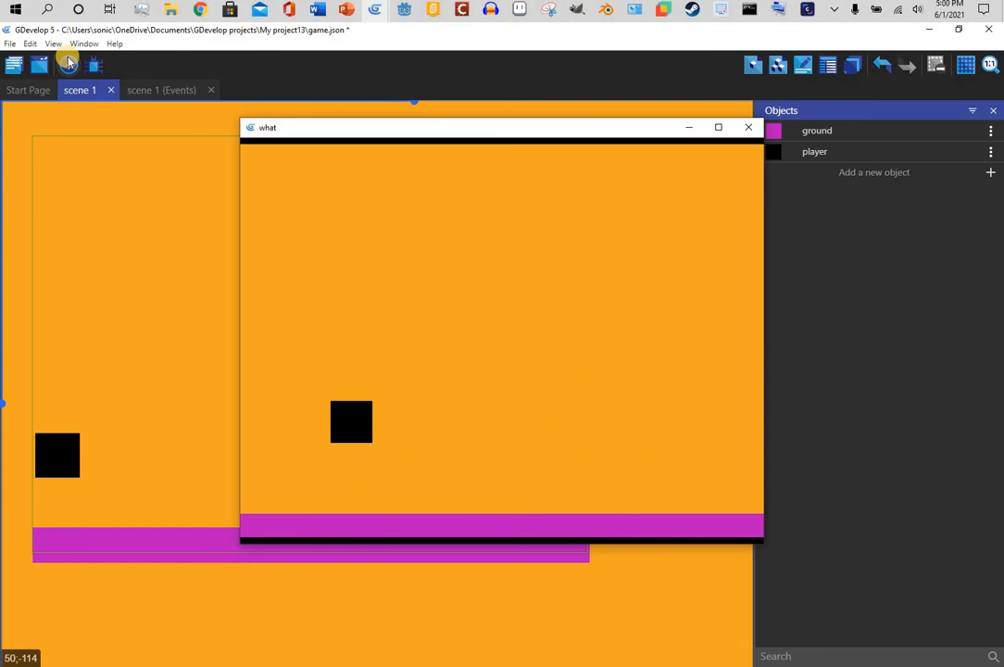
{"action": "key", "text": "Right"}
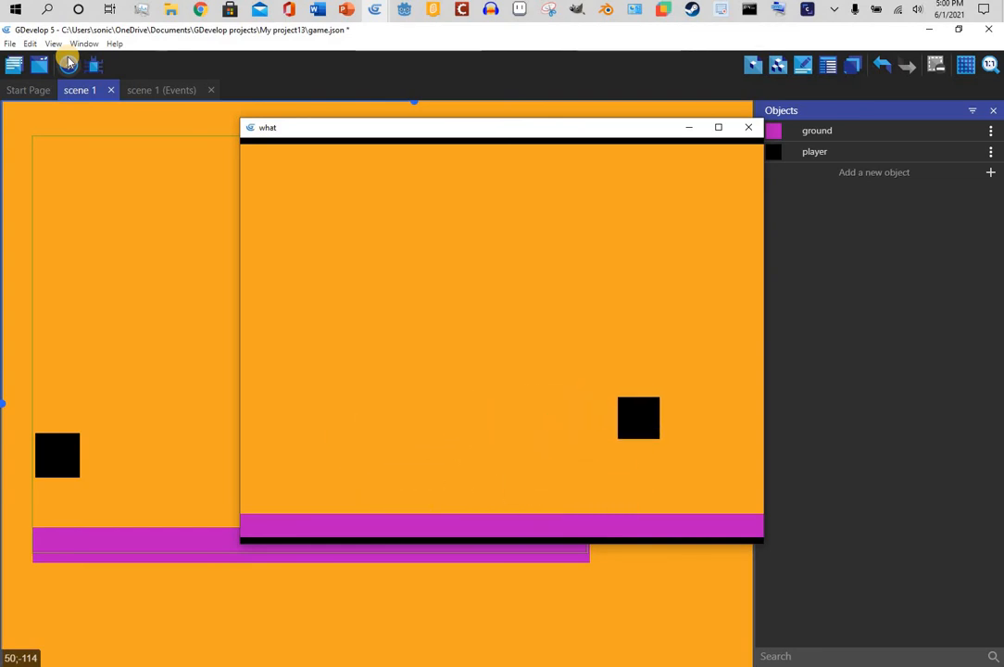
{"action": "key", "text": "Left"}
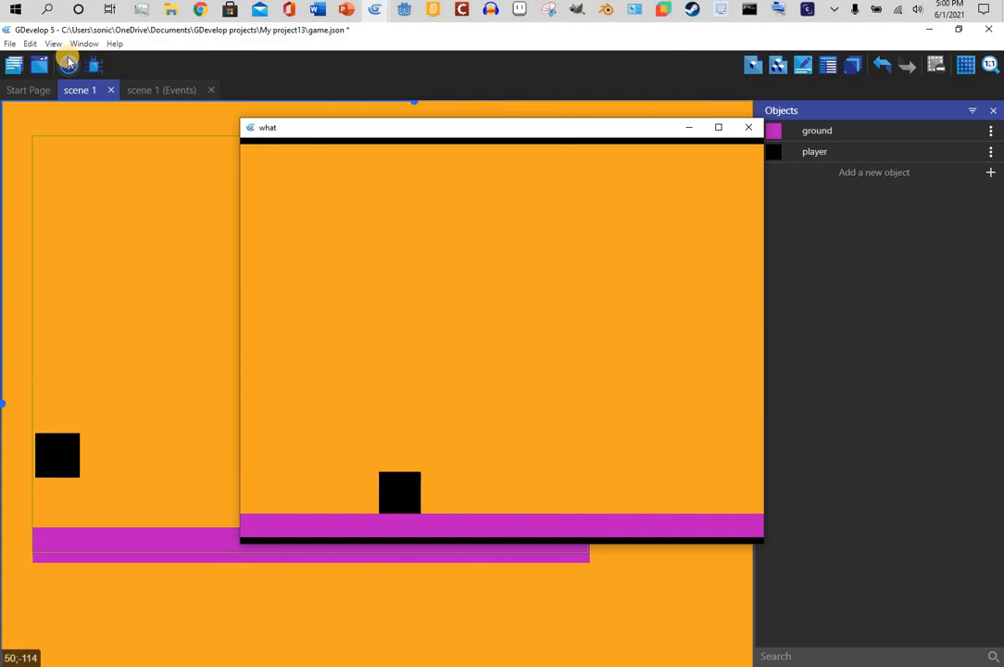
{"action": "key", "text": "Up"}
{"action": "key", "text": "Right"}
{"action": "key", "text": "Up"}
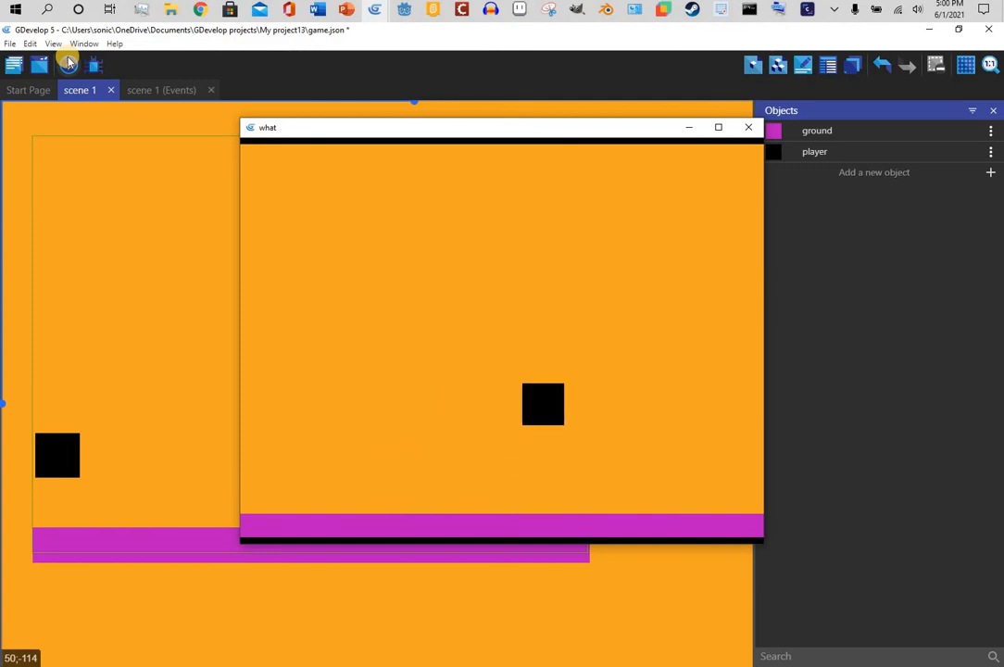
{"action": "key", "text": "Left"}
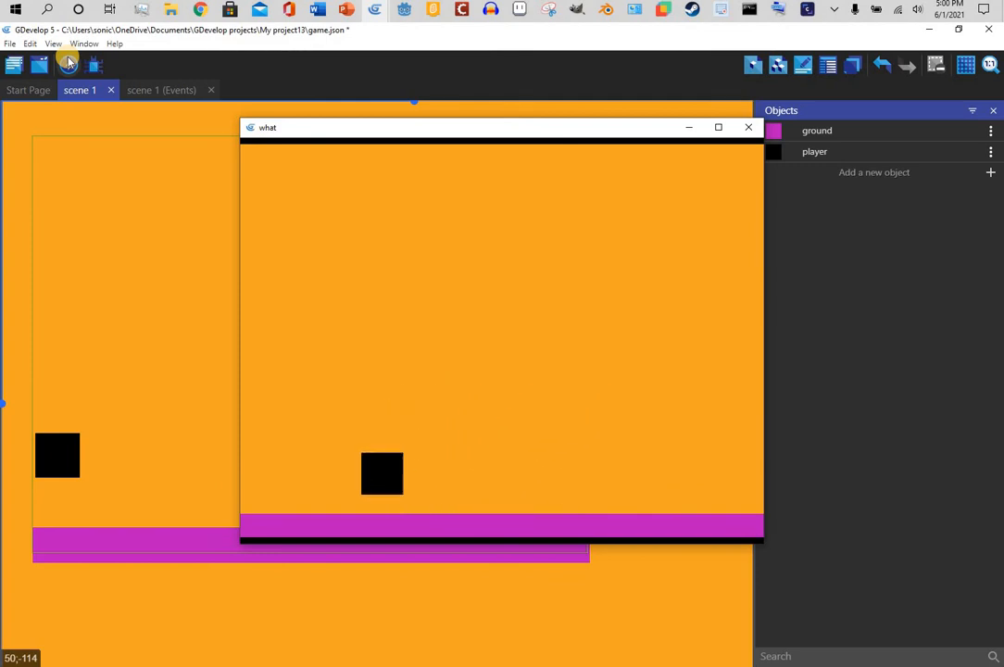
{"action": "key", "text": "Up"}
{"action": "key", "text": "Right"}
{"action": "key", "text": "Up"}
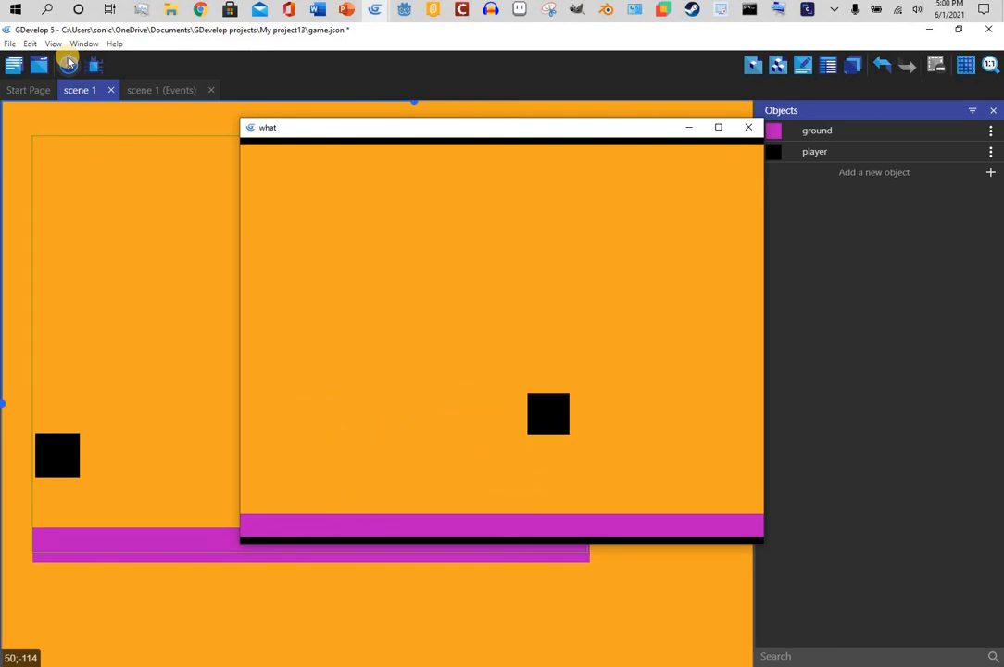
{"action": "key", "text": "Up"}
{"action": "key", "text": "Left"}
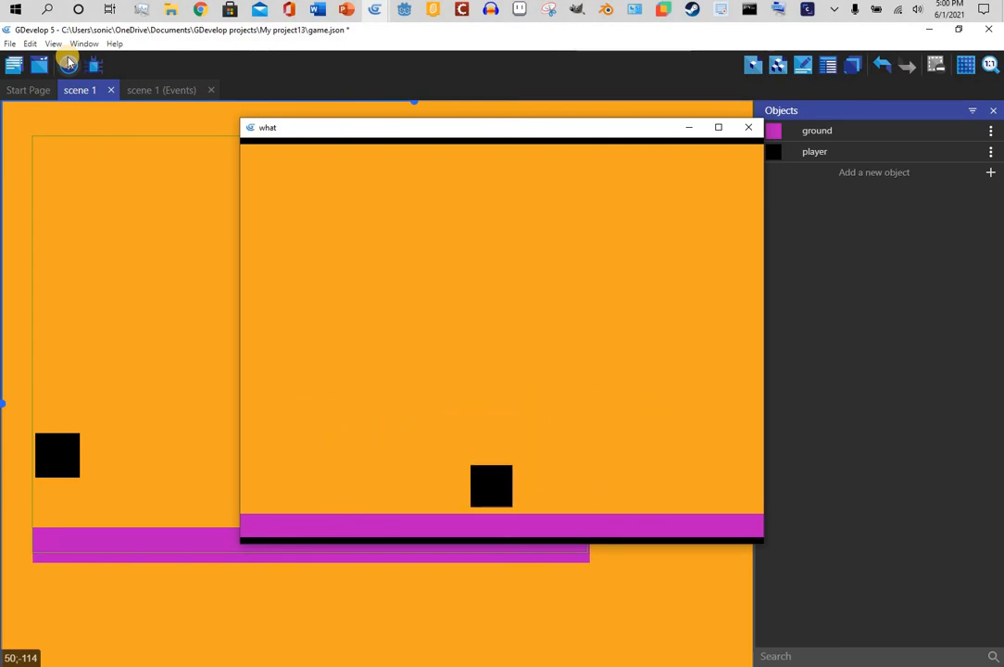
{"action": "key", "text": "Up"}
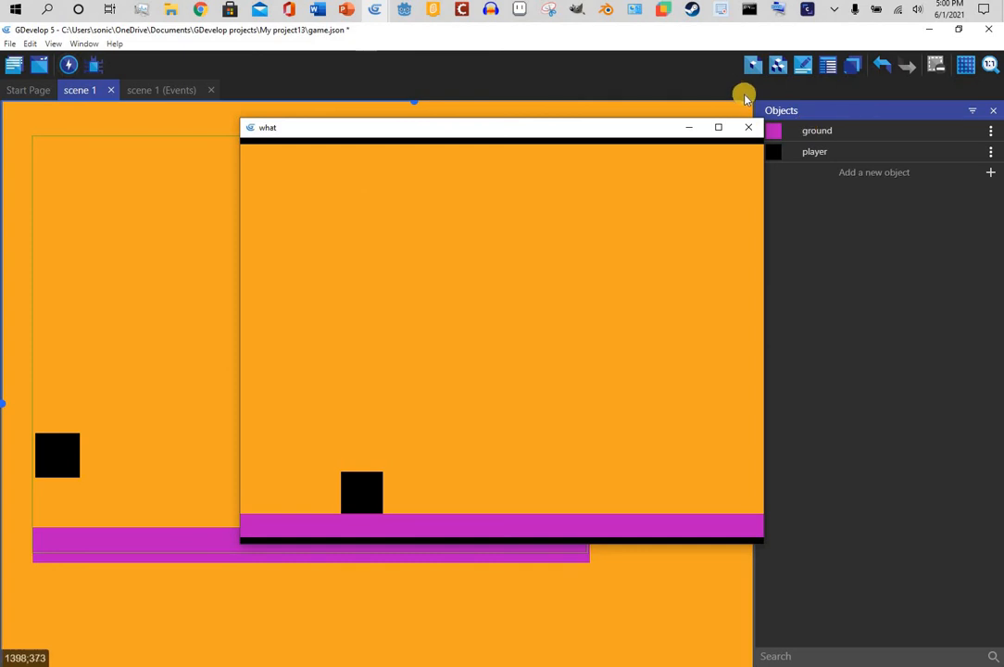
{"action": "left_click", "coordinate": [750, 128]}
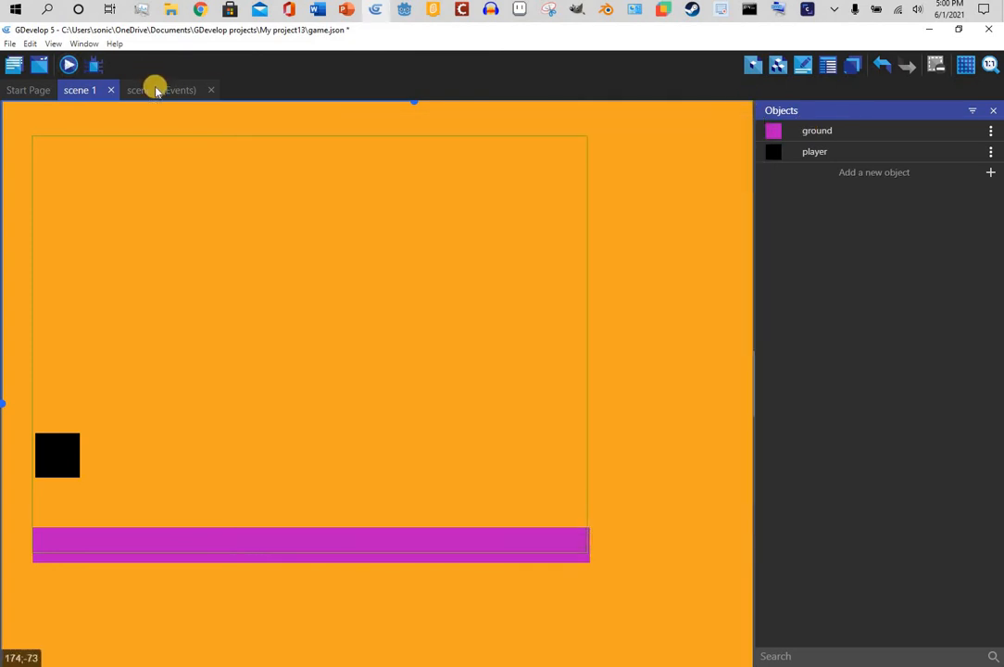
Step: Add a condition-free event to scene 1's events that centers the camera on the player, and test it in a preview
{"action": "left_click", "coordinate": [157, 90]}
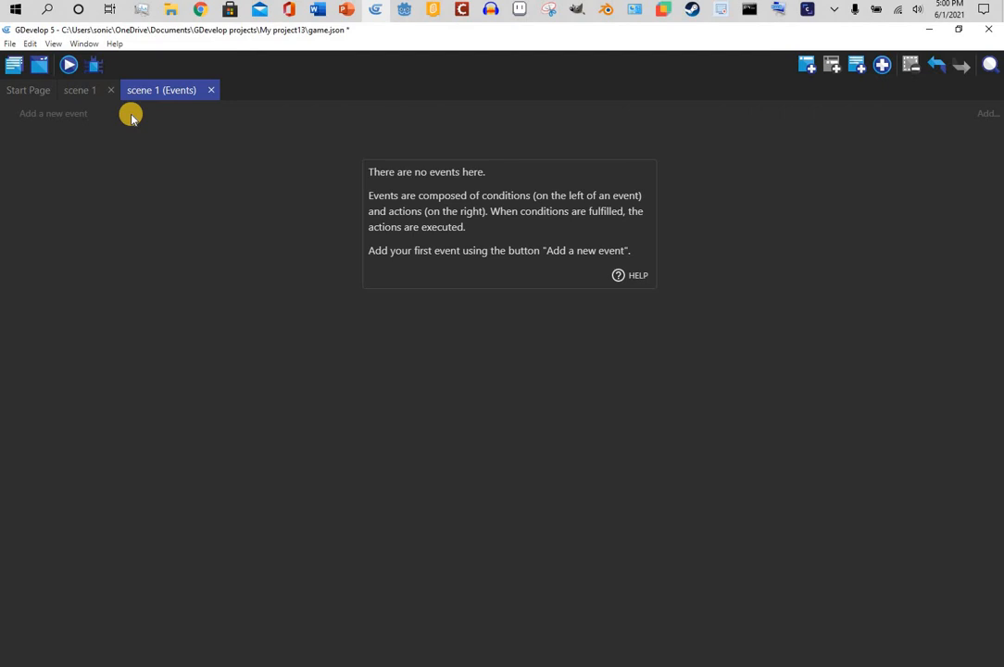
{"action": "left_click", "coordinate": [74, 119]}
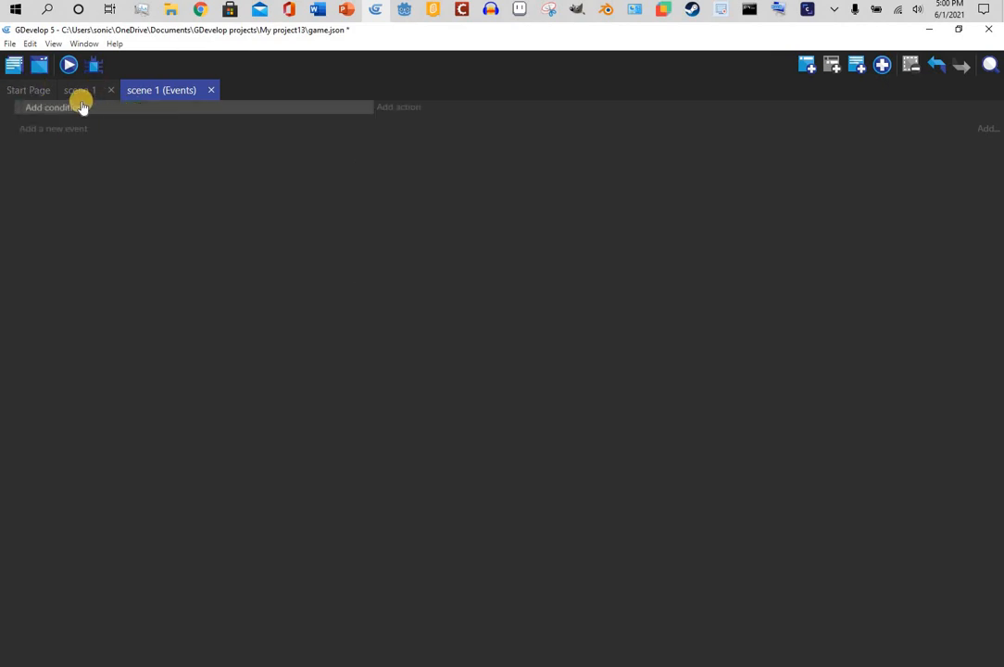
{"action": "left_click", "coordinate": [405, 109]}
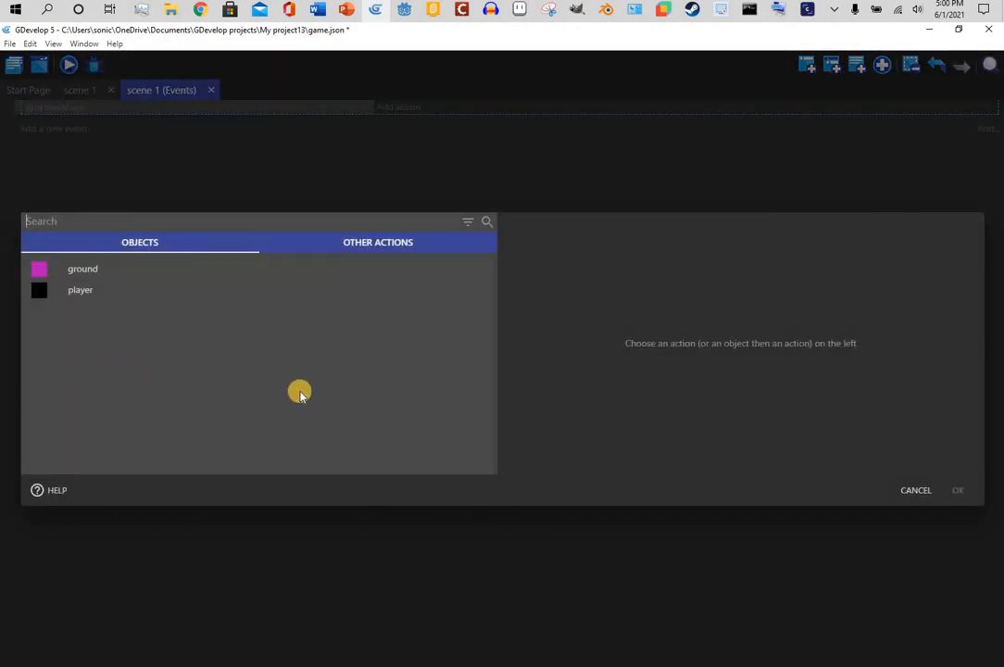
{"action": "type", "text": "camer"}
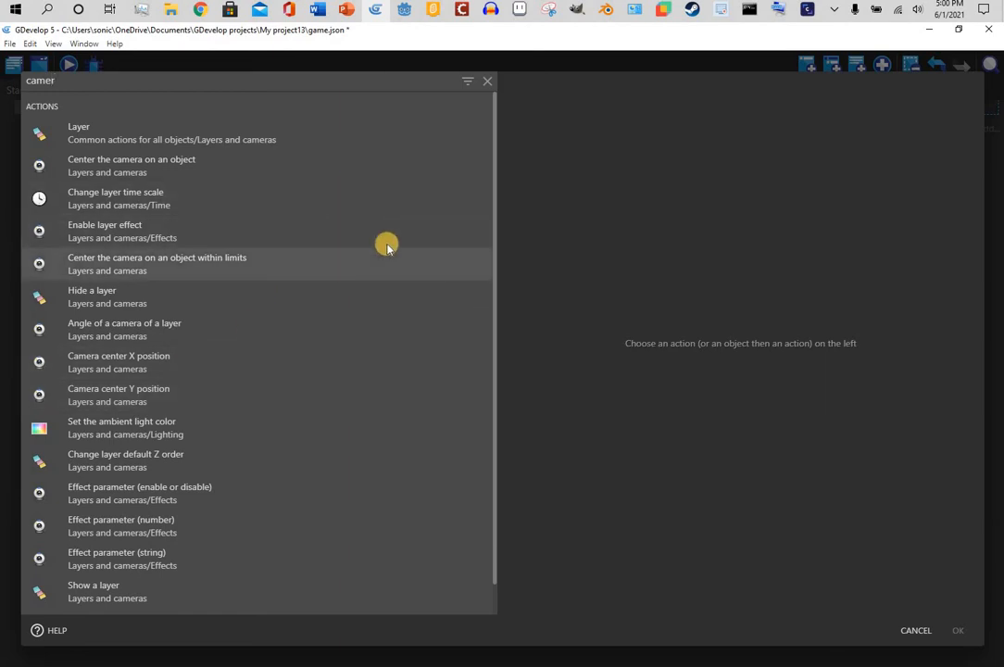
{"action": "left_click", "coordinate": [390, 175]}
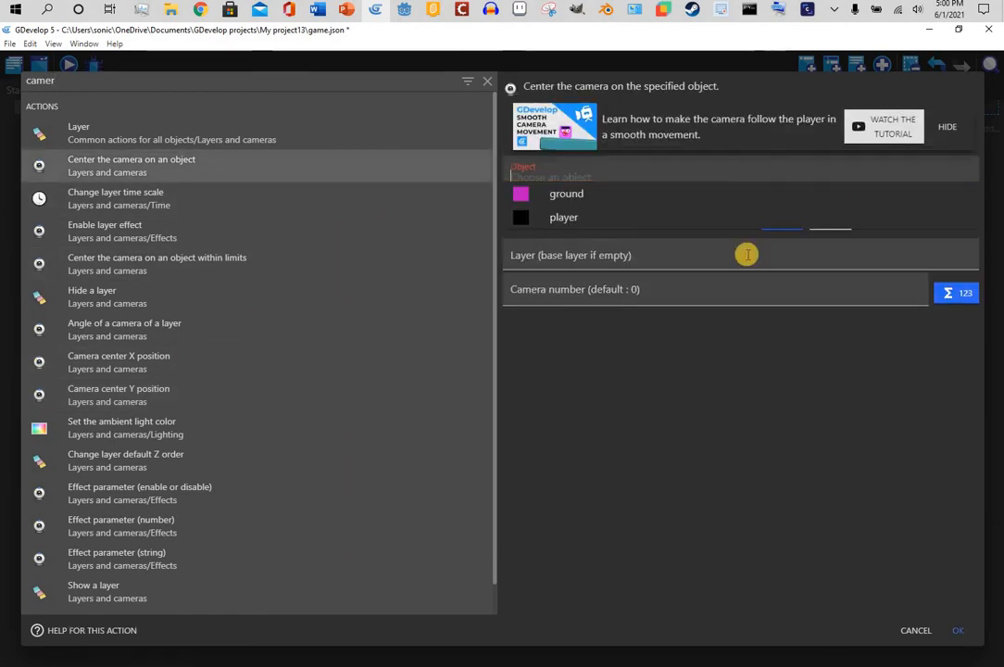
{"action": "left_click", "coordinate": [571, 216]}
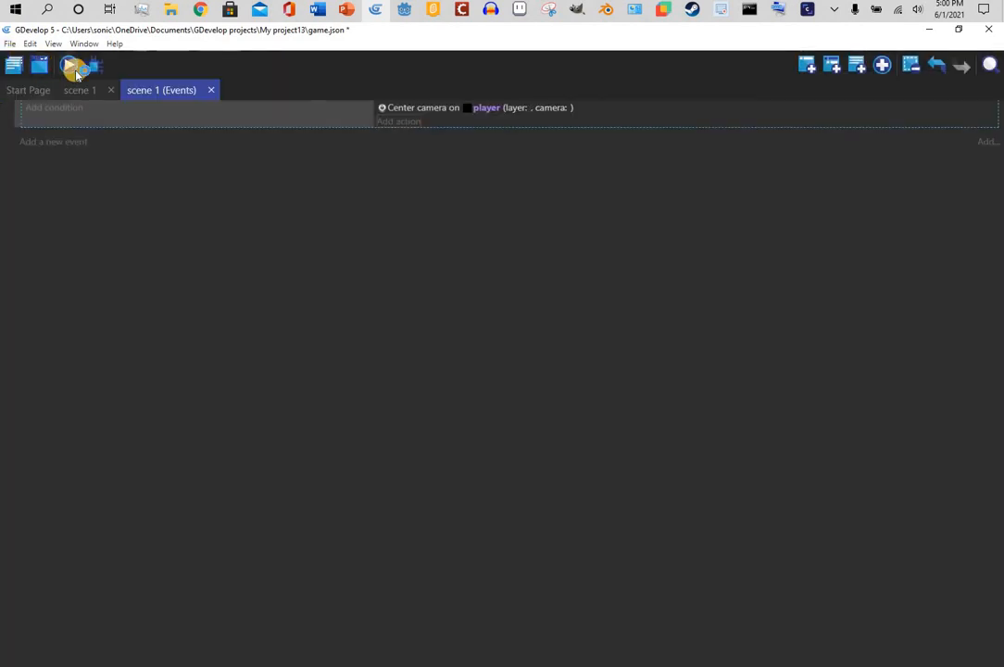
{"action": "left_click", "coordinate": [76, 75]}
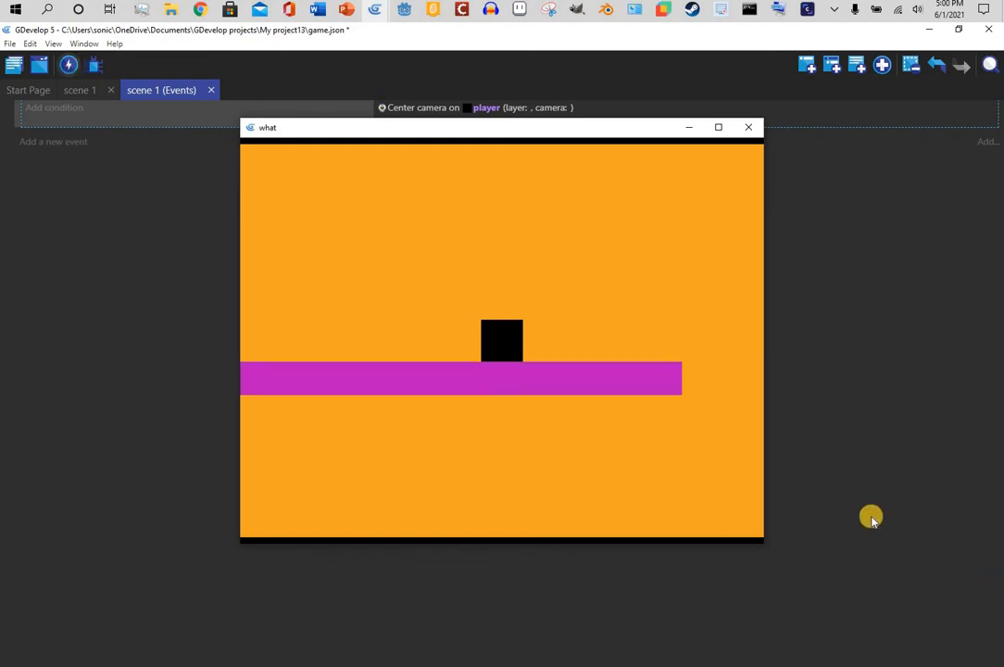
{"action": "left_click", "coordinate": [738, 129]}
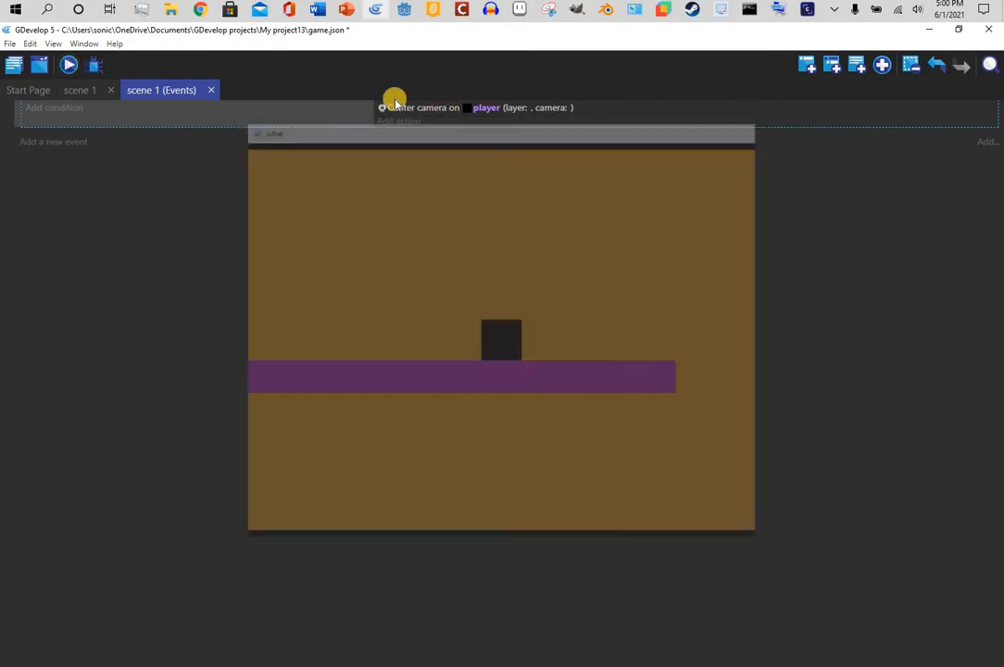
Step: Replace the camera centering action with a Camera center X position action using the = (set to) operator
{"action": "left_click", "coordinate": [399, 110]}
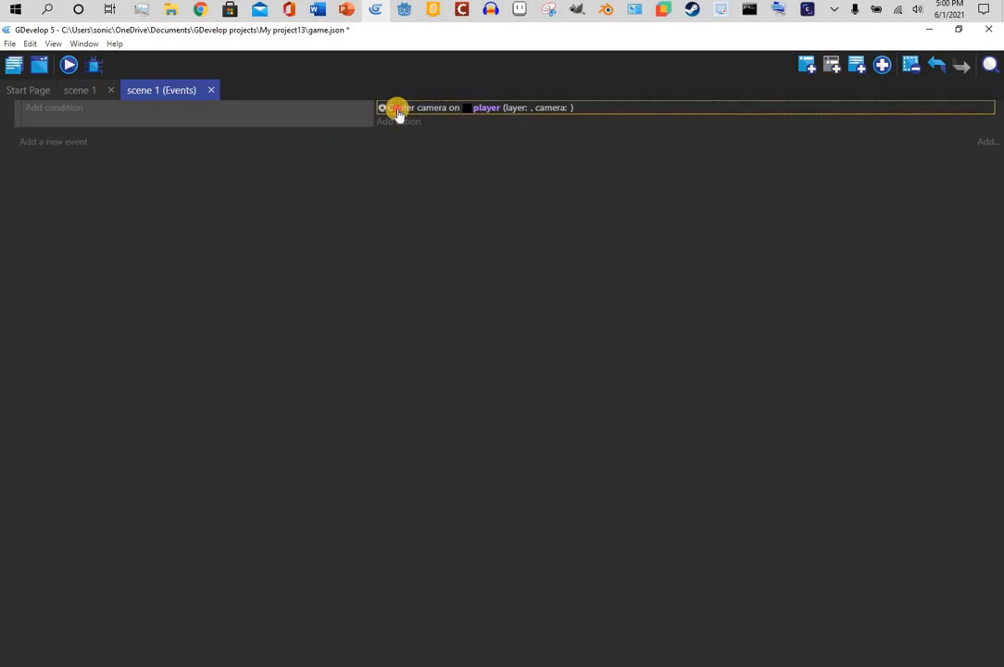
{"action": "key", "text": "Delete"}
{"action": "left_click", "coordinate": [398, 107]}
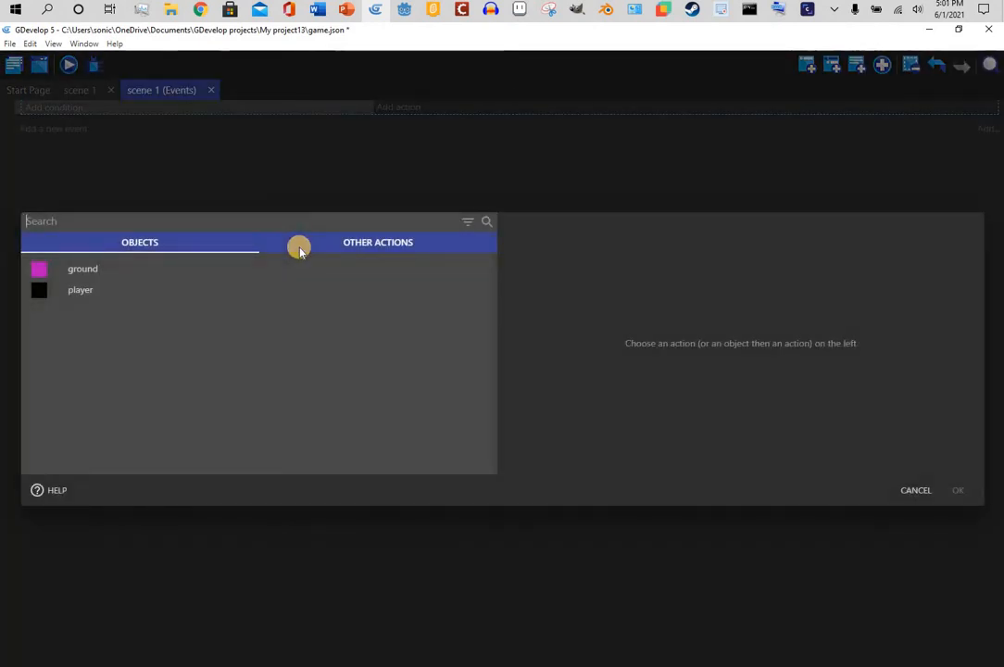
{"action": "type", "text": "camer"}
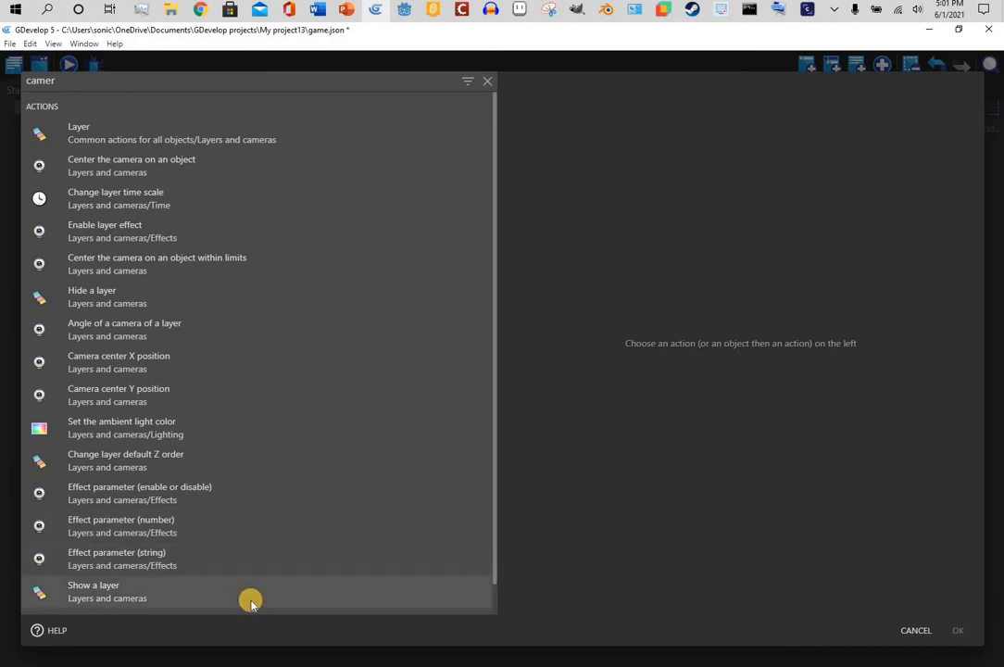
{"action": "left_click", "coordinate": [126, 369]}
{"action": "left_click", "coordinate": [675, 135]}
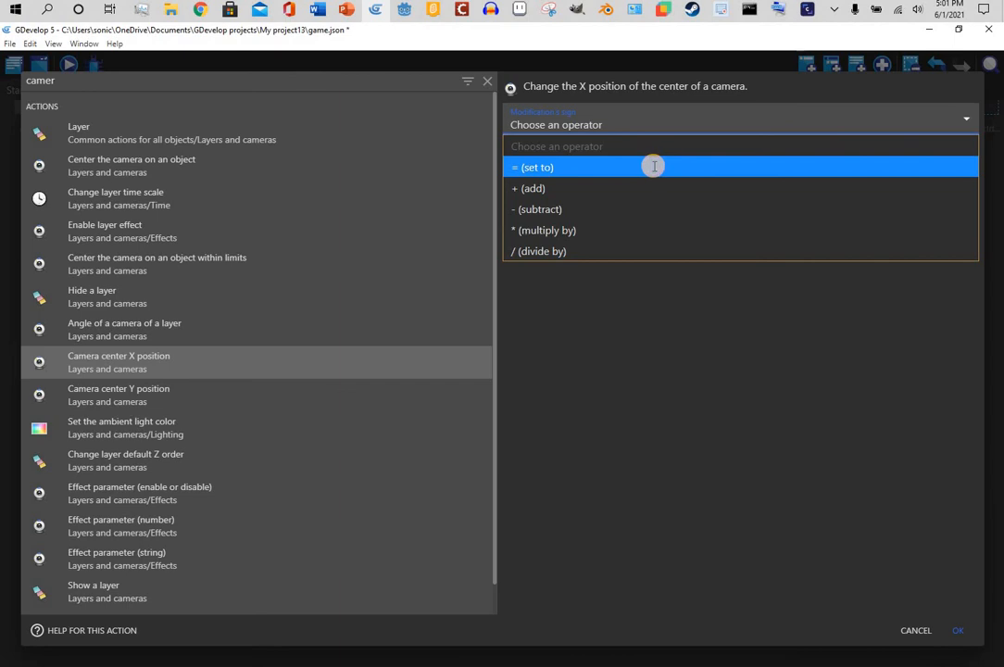
{"action": "left_click", "coordinate": [653, 166]}
{"action": "left_click", "coordinate": [556, 113]}
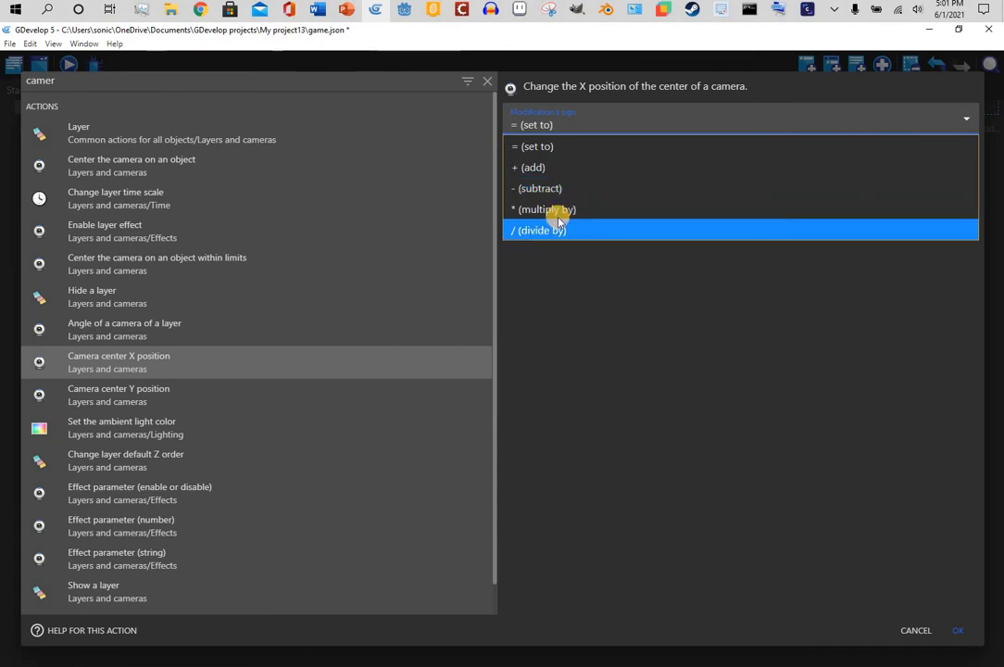
{"action": "left_click", "coordinate": [638, 121]}
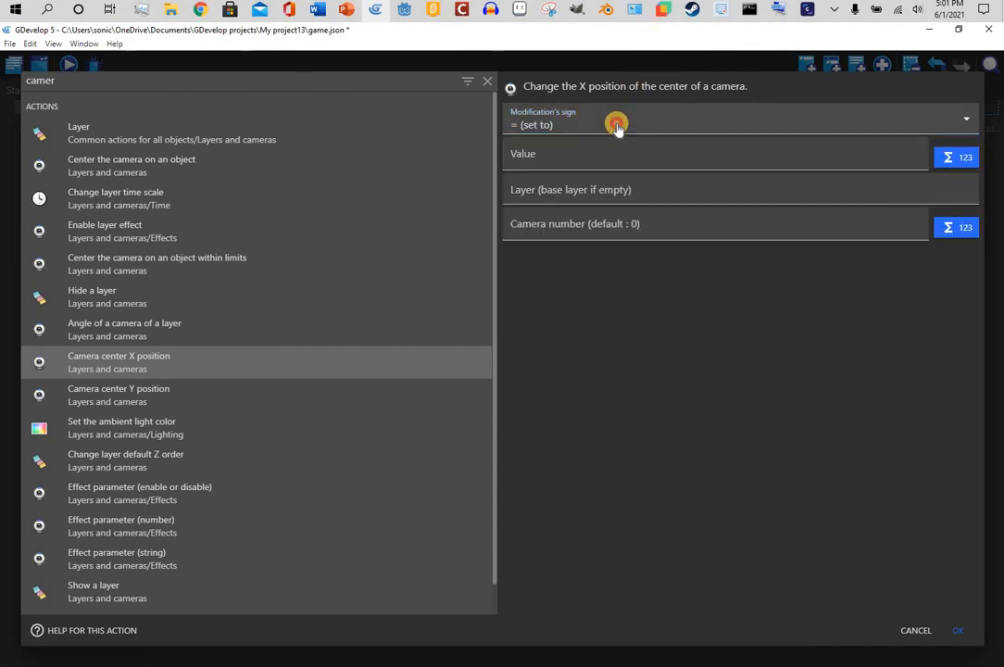
{"action": "left_click", "coordinate": [617, 126]}
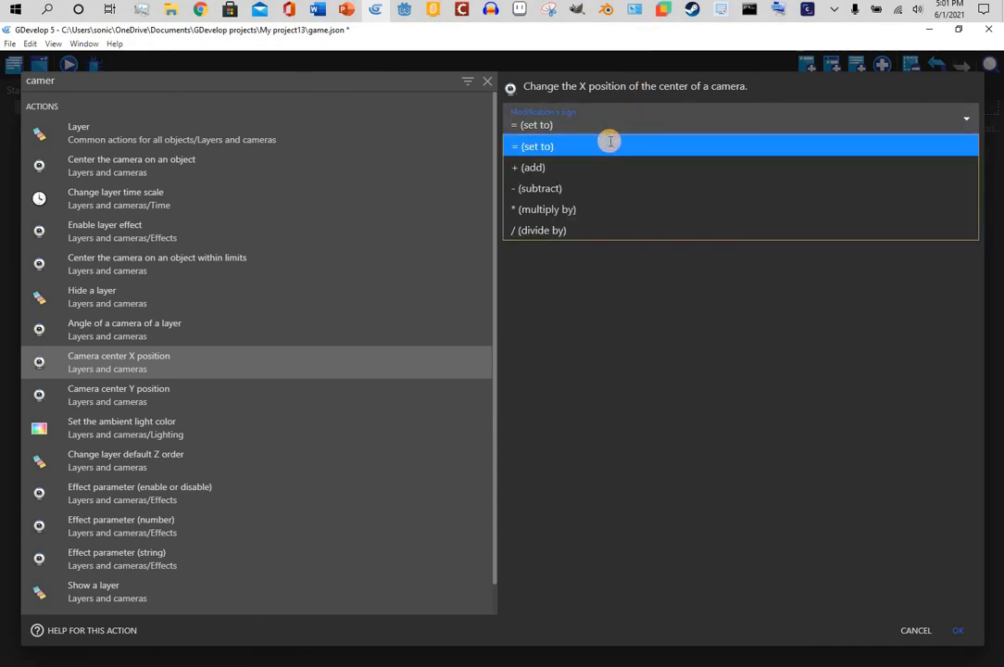
{"action": "left_click", "coordinate": [610, 144]}
Step: Begin the camera X position value as a lerp expression with CameraX() as its first parameter
{"action": "left_click", "coordinate": [610, 143]}
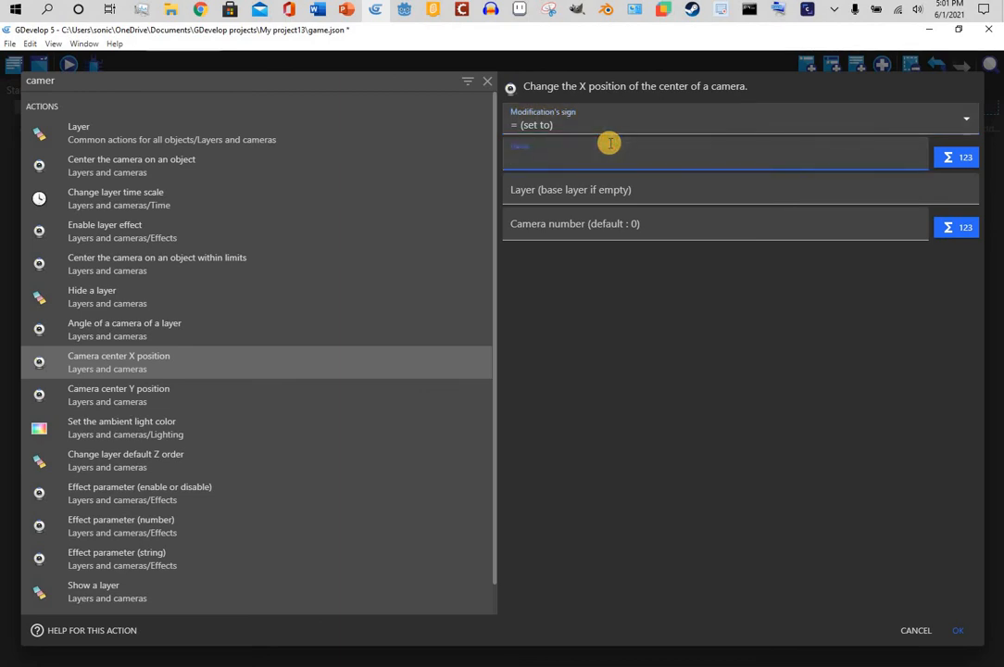
{"action": "type", "text": "lerp"}
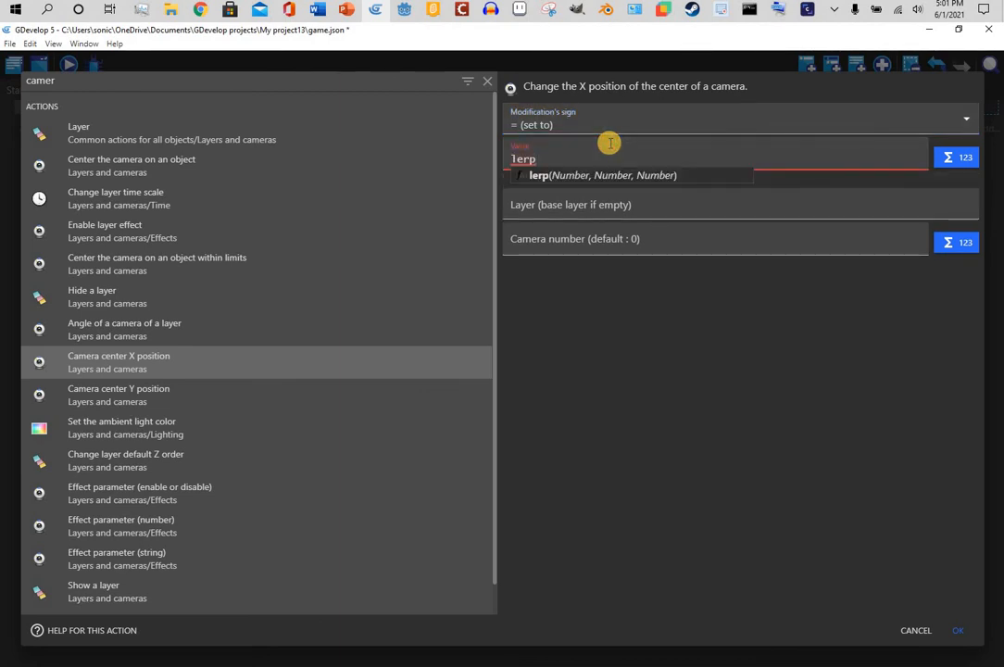
{"action": "left_click", "coordinate": [643, 182]}
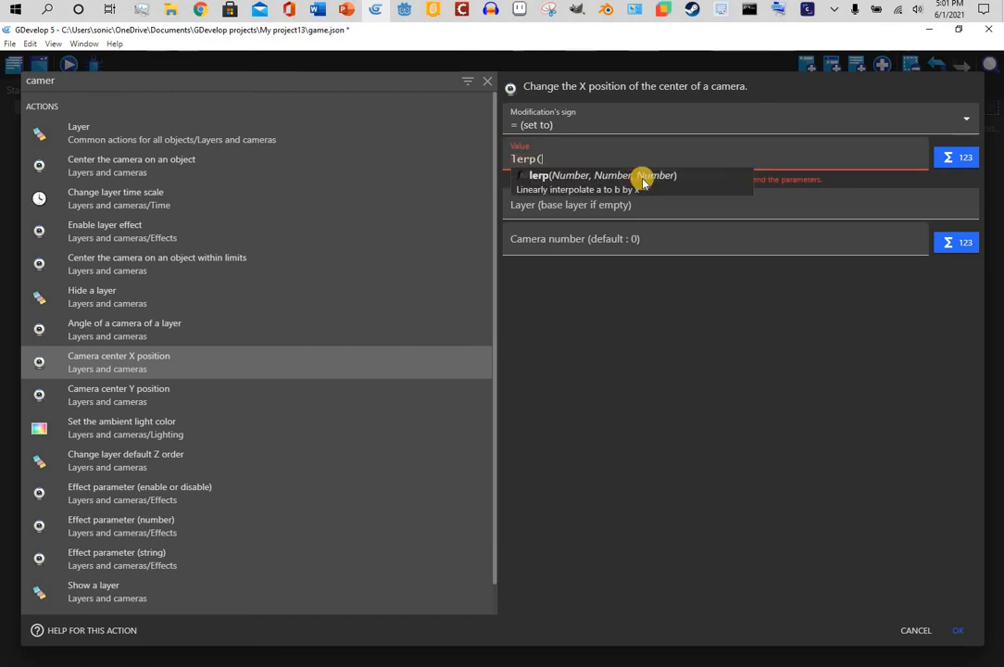
{"action": "type", "text": "camer"}
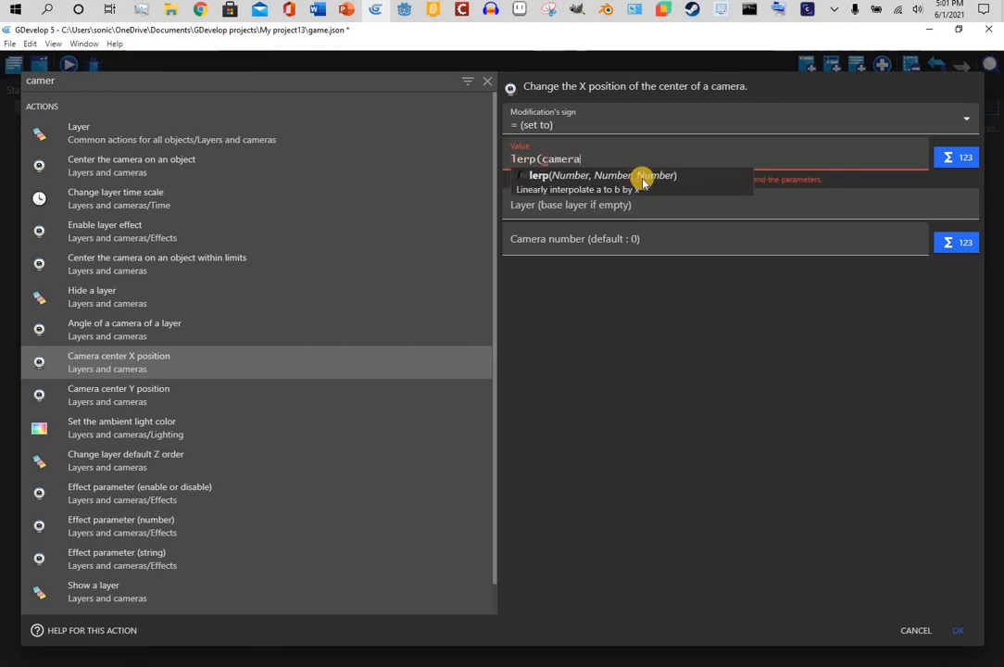
{"action": "type", "text": "a"}
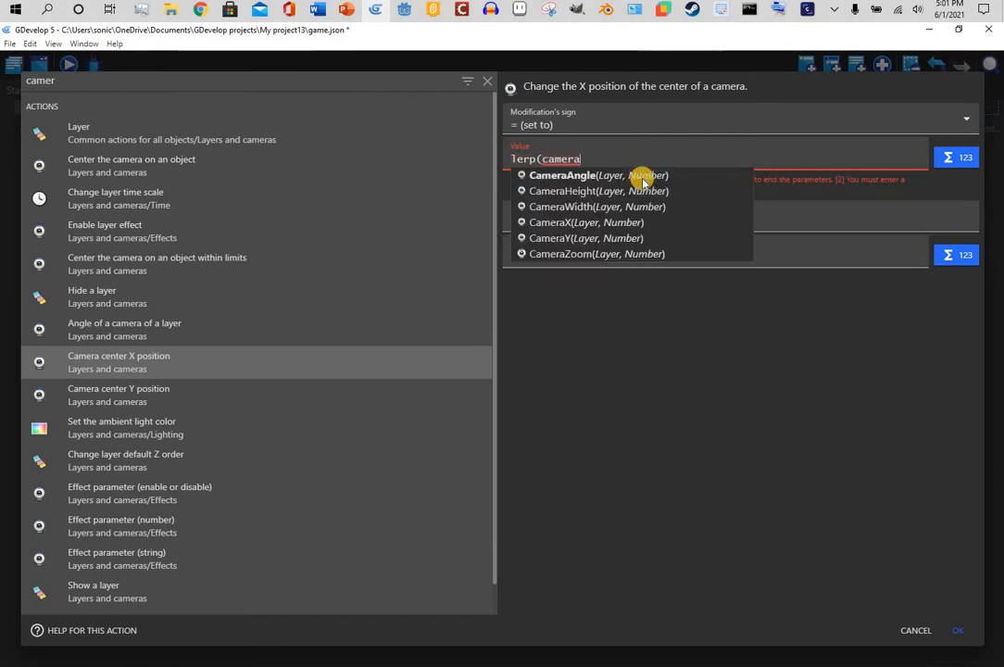
{"action": "type", "text": "x"}
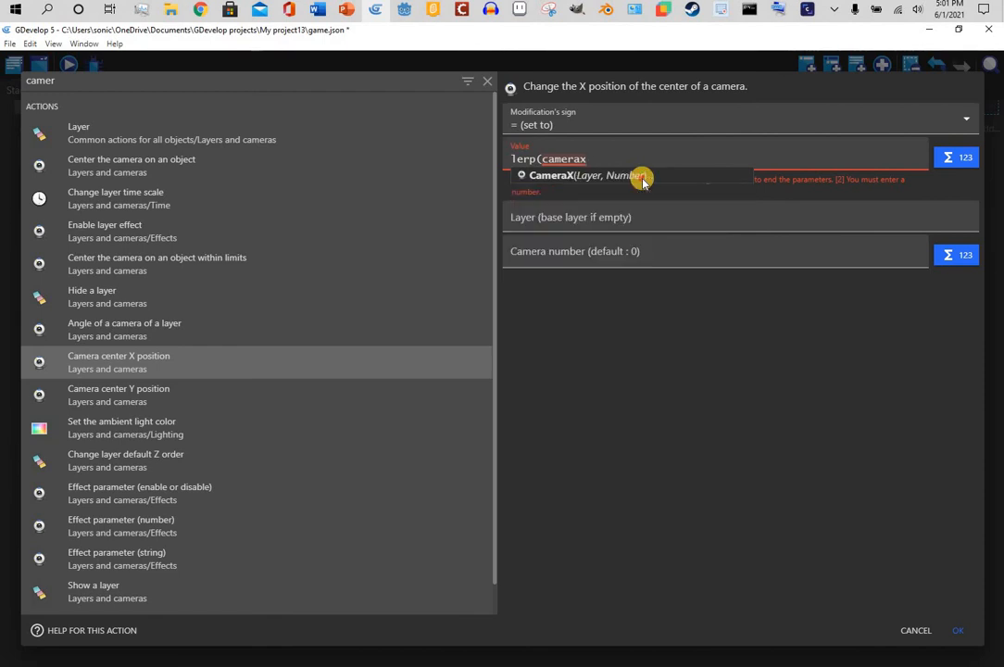
{"action": "left_click", "coordinate": [643, 176]}
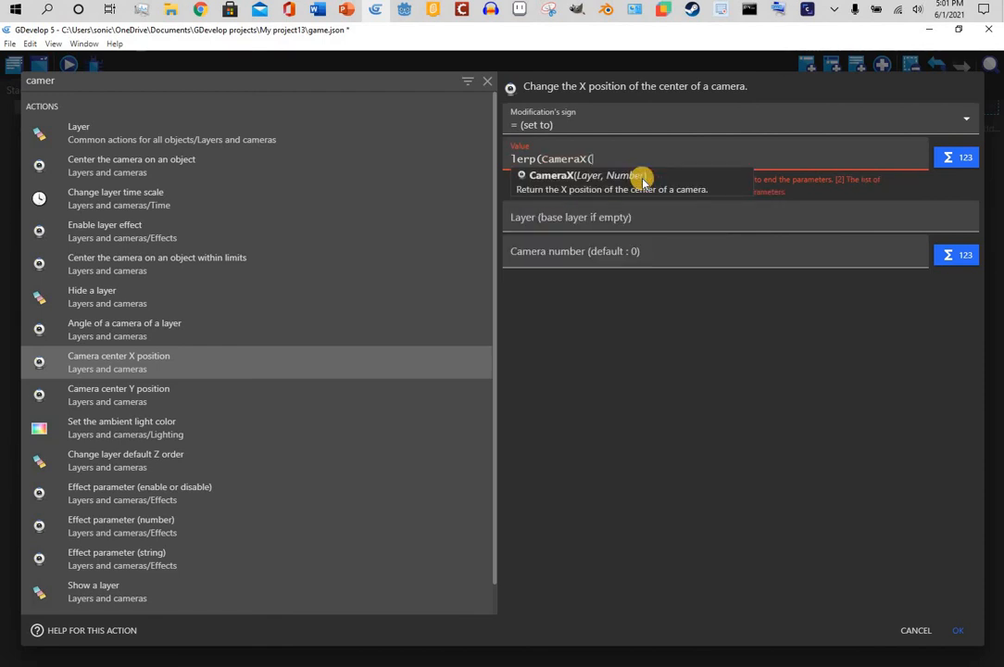
{"action": "type", "text": ")"}
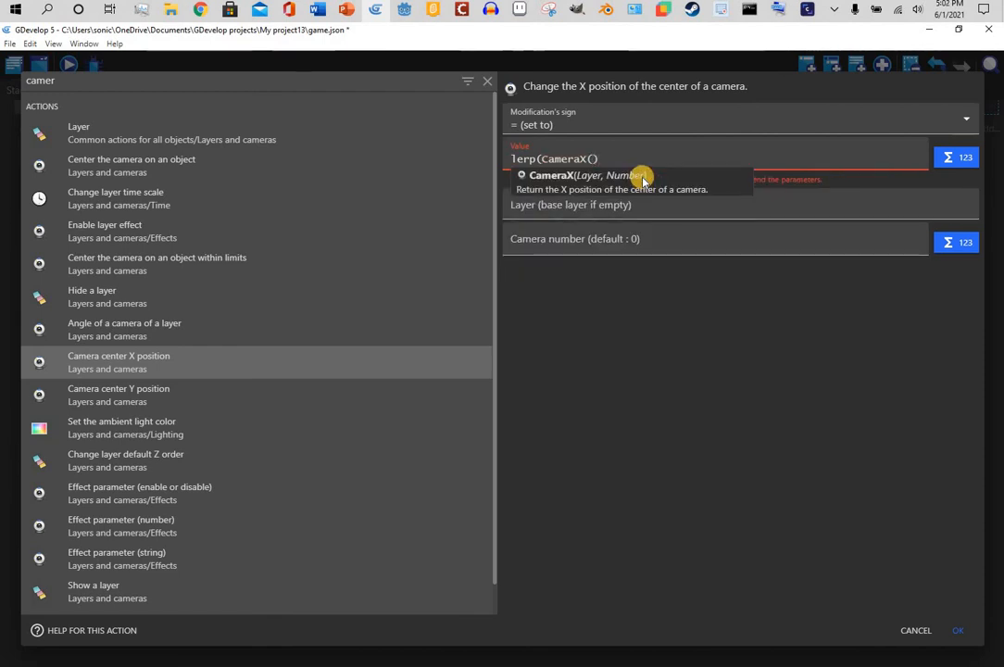
{"action": "type", "text": ","}
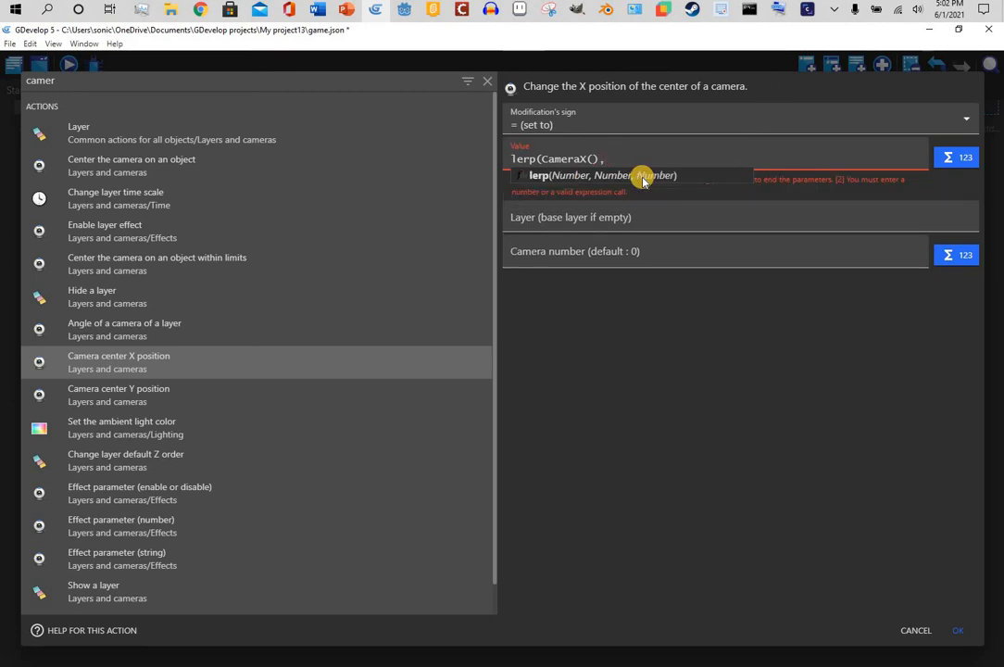
Step: Complete the camera X expression with player.X() and 0.06 as the remaining lerp parameters, and confirm the action
{"action": "type", "text": " play"}
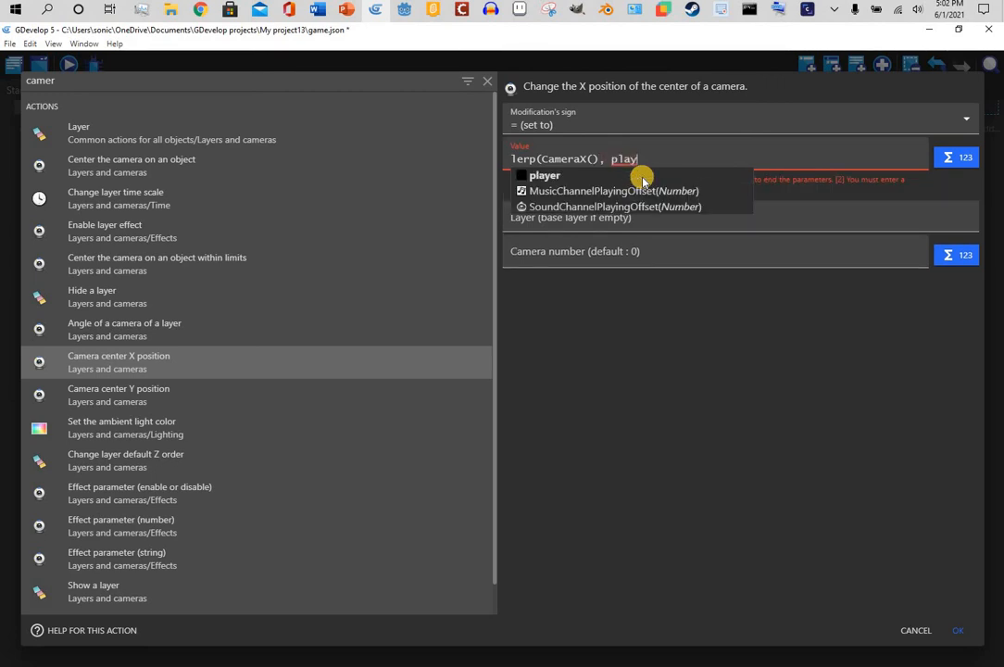
{"action": "type", "text": "er.x"}
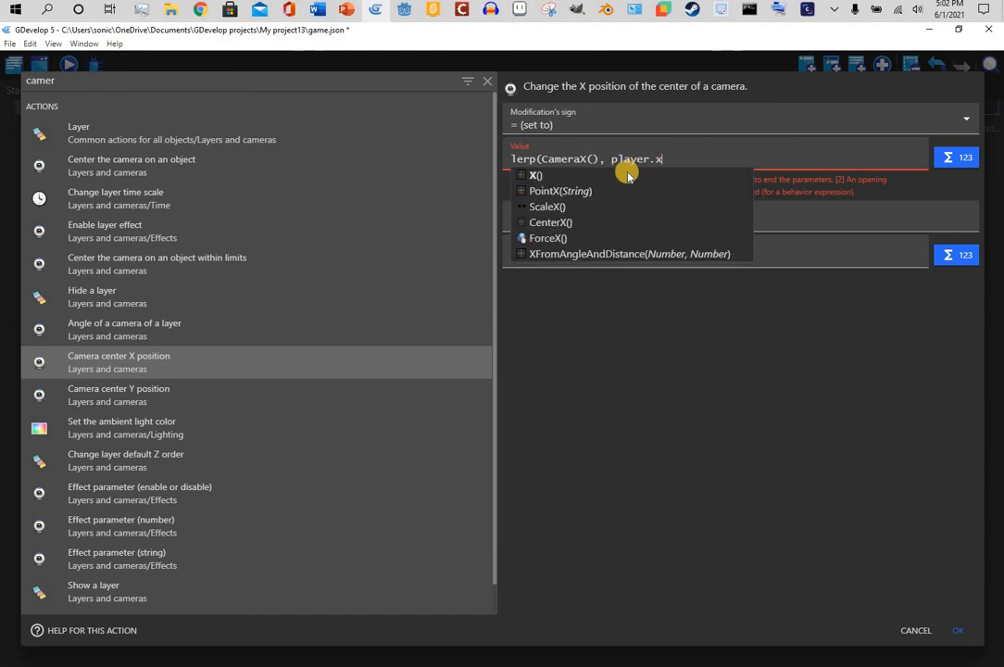
{"action": "left_click", "coordinate": [530, 178]}
{"action": "type", "text": ", "}
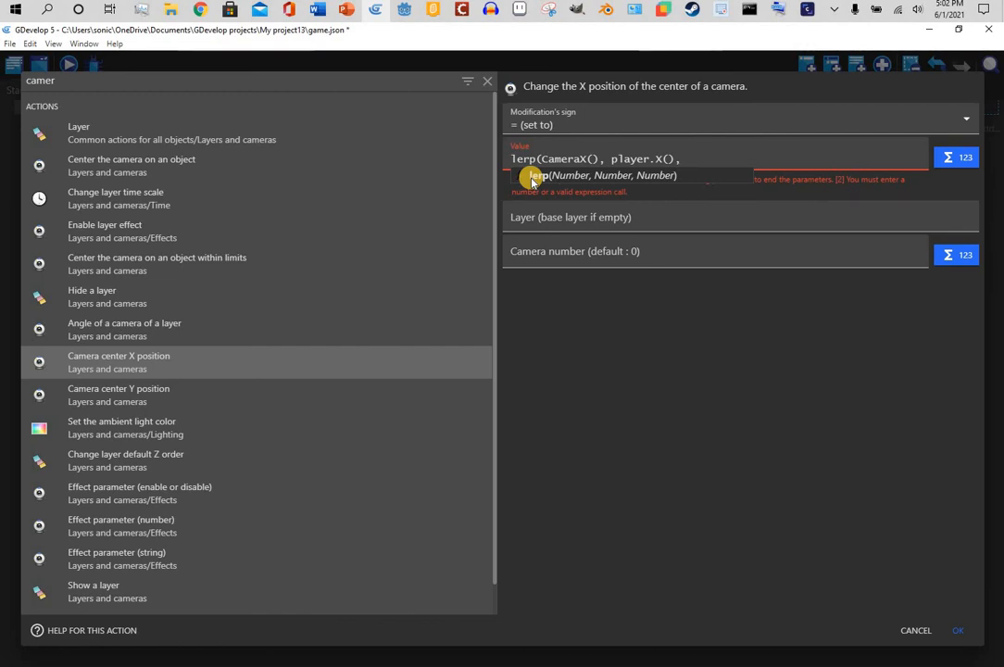
{"action": "type", "text": "0.0"}
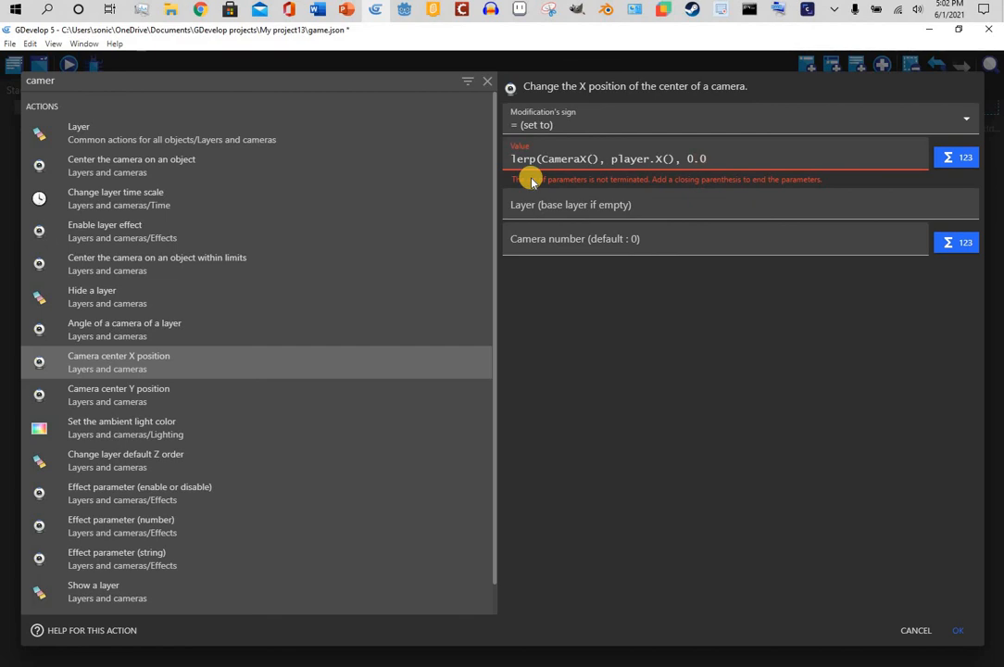
{"action": "type", "text": "6"}
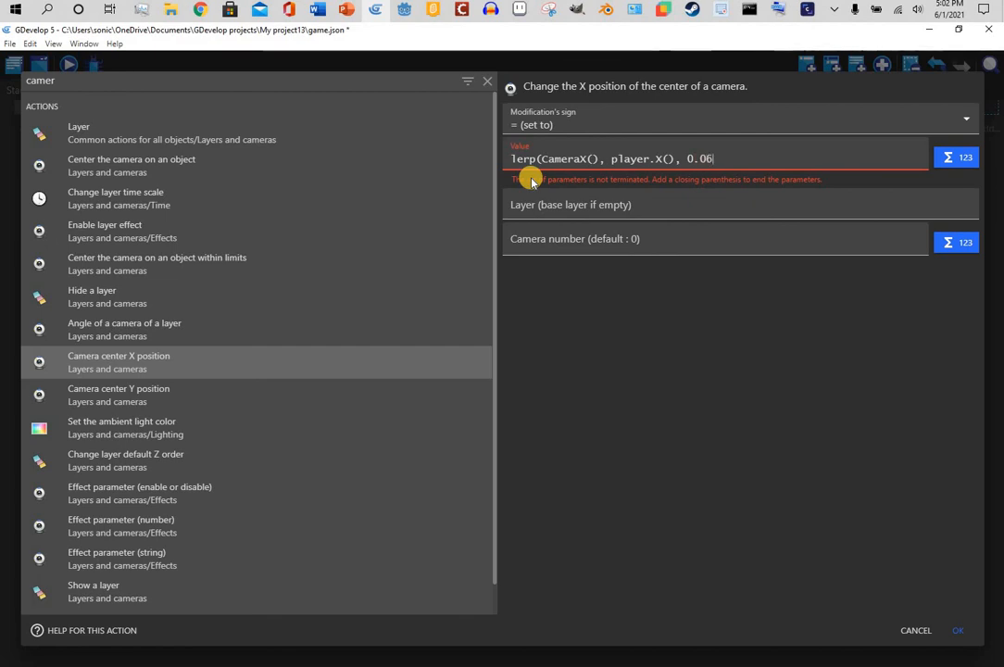
{"action": "type", "text": ")"}
{"action": "left_click", "coordinate": [662, 310]}
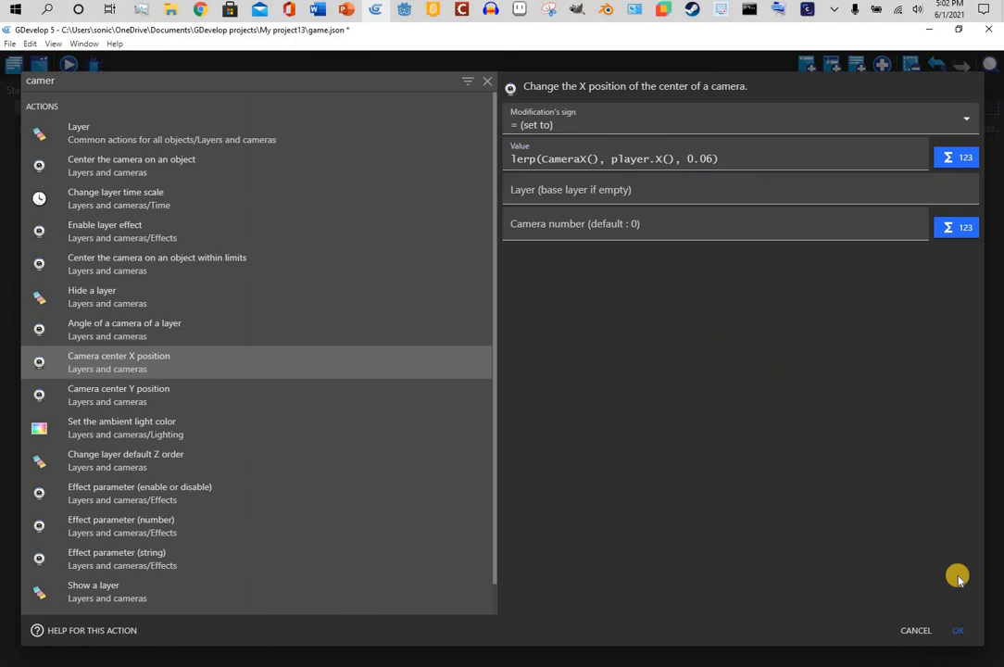
{"action": "left_click", "coordinate": [956, 630]}
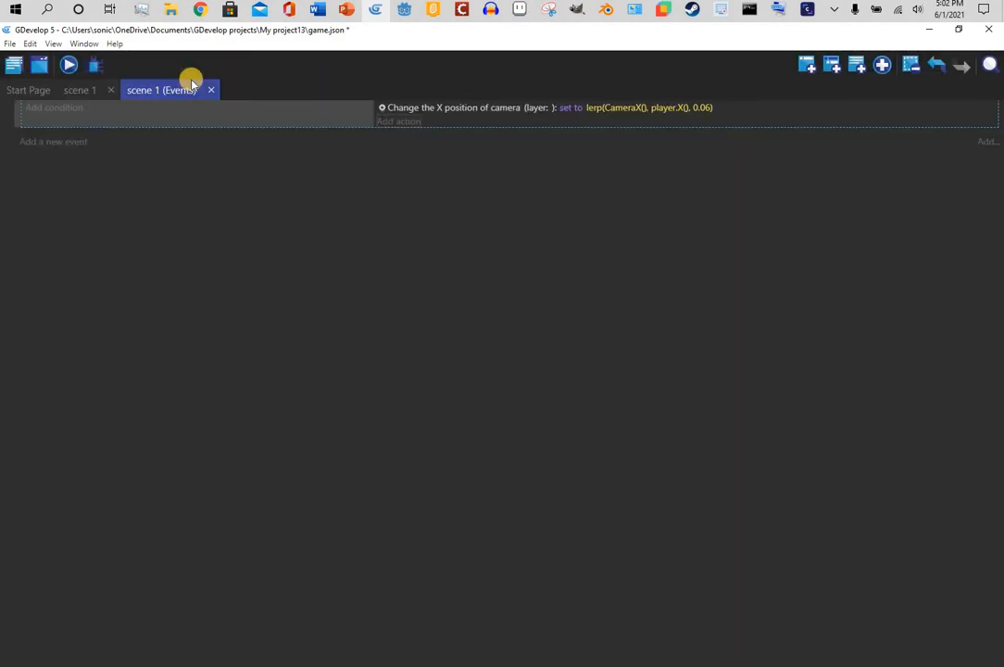
Step: Preview the scene and test the horizontal camera follow by moving the player both ways and jumping
{"action": "left_click", "coordinate": [76, 65]}
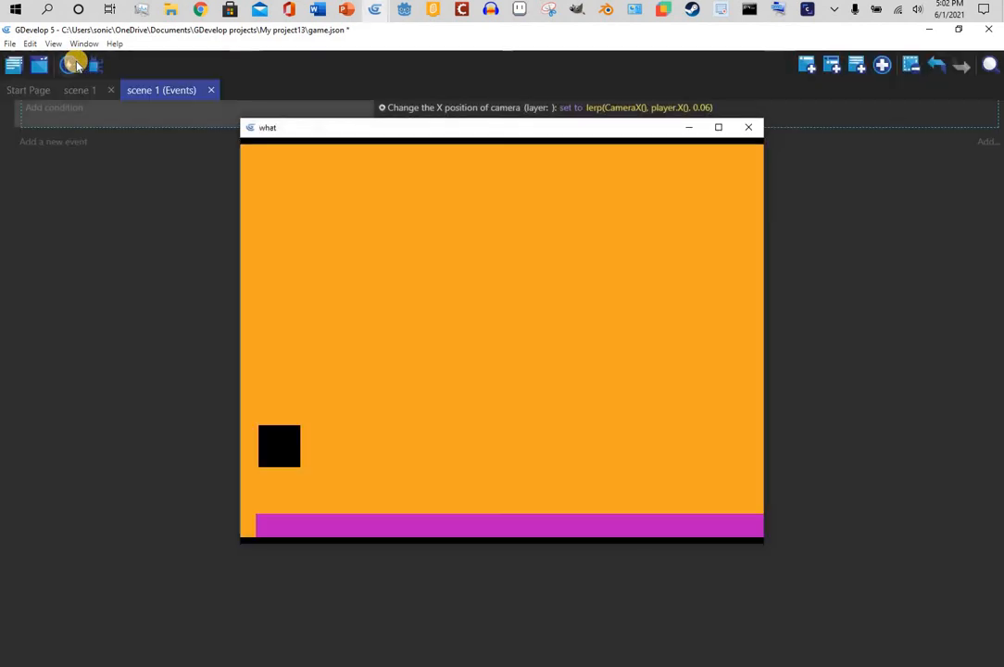
{"action": "key", "text": "Right"}
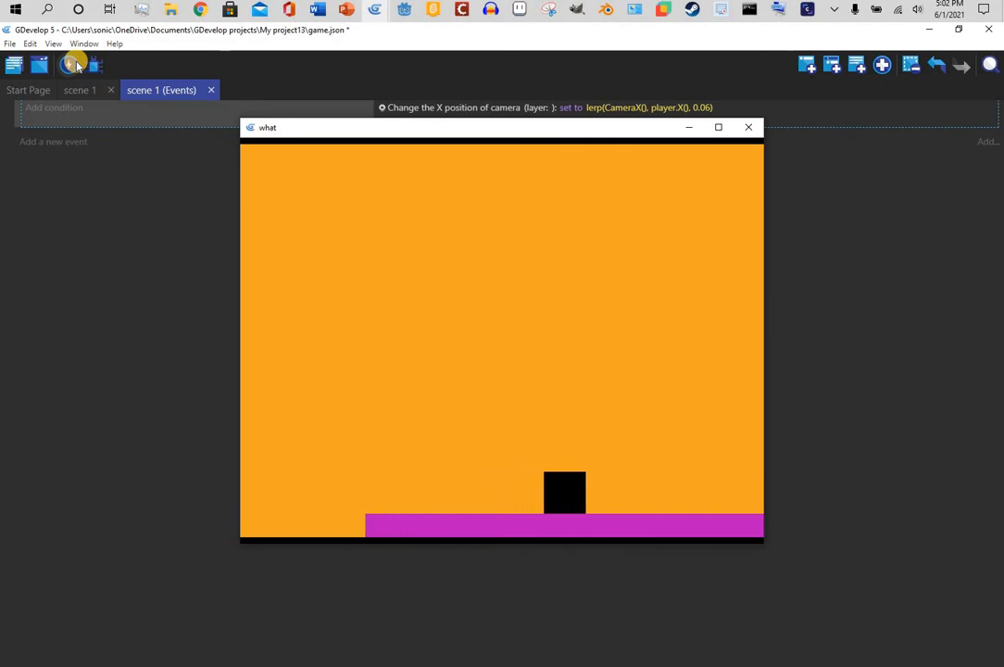
{"action": "key", "text": "Left"}
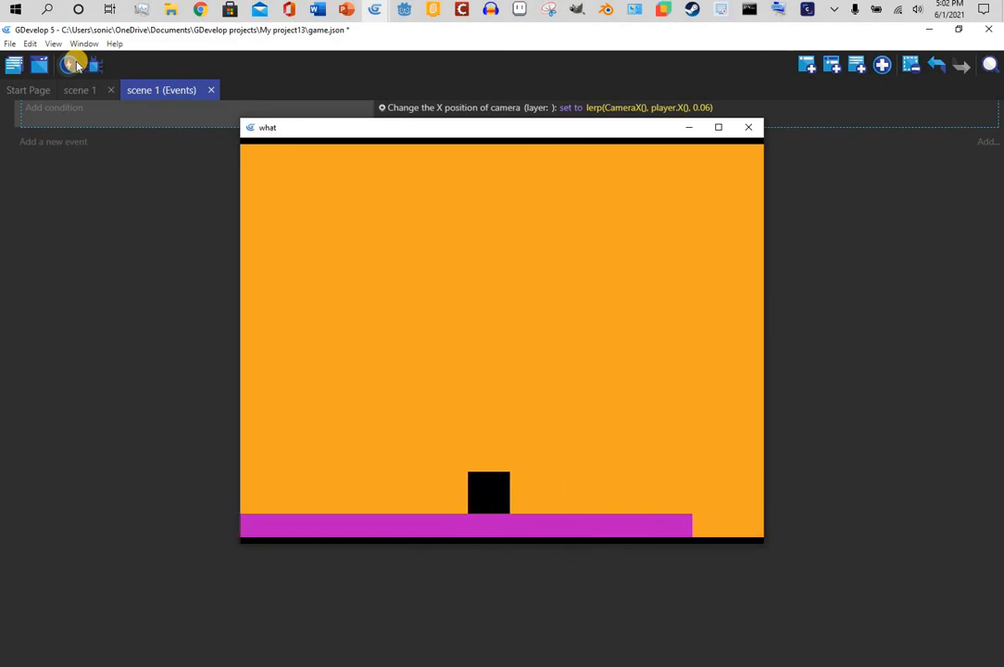
{"action": "key", "text": "space"}
{"action": "key", "text": "Right"}
{"action": "key", "text": "space"}
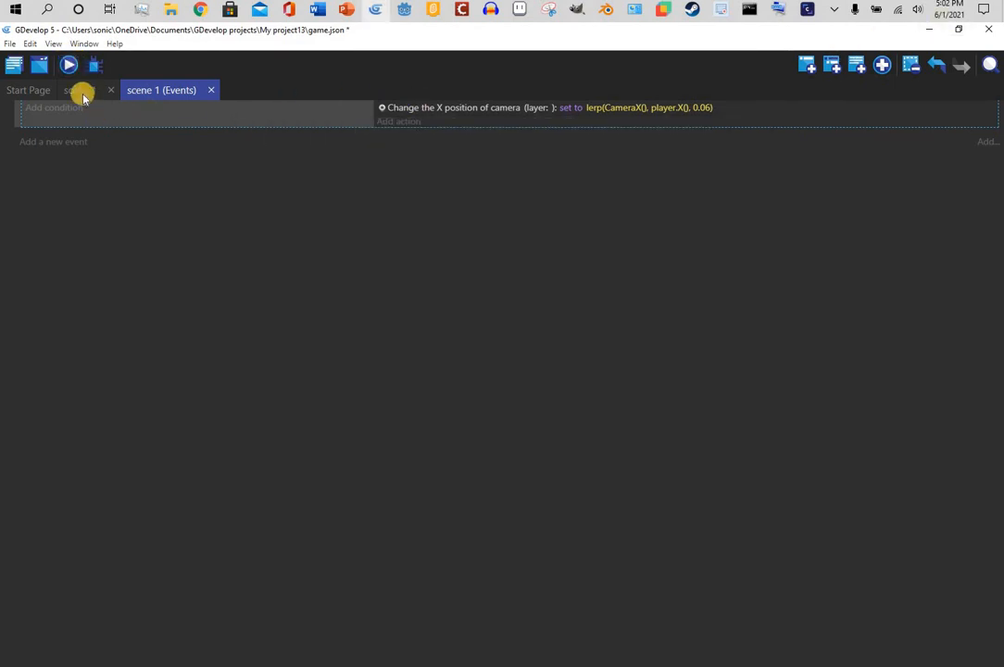
Step: Add a Camera center Y position action to the same scene 1 event, using the = (set to) operator
{"action": "left_click", "coordinate": [83, 94]}
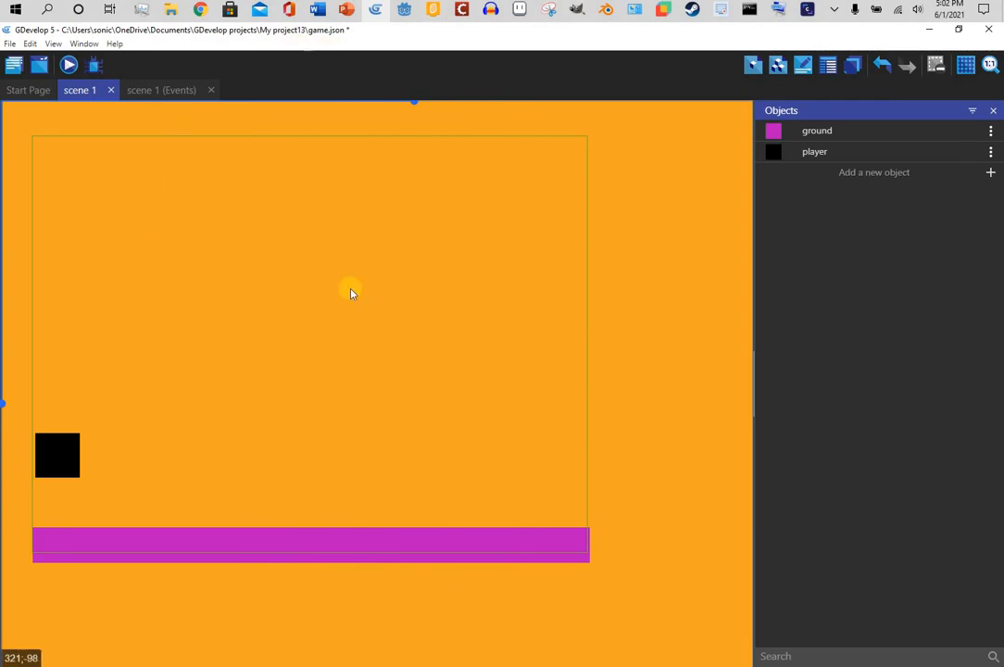
{"action": "left_click", "coordinate": [177, 91]}
{"action": "left_click", "coordinate": [409, 123]}
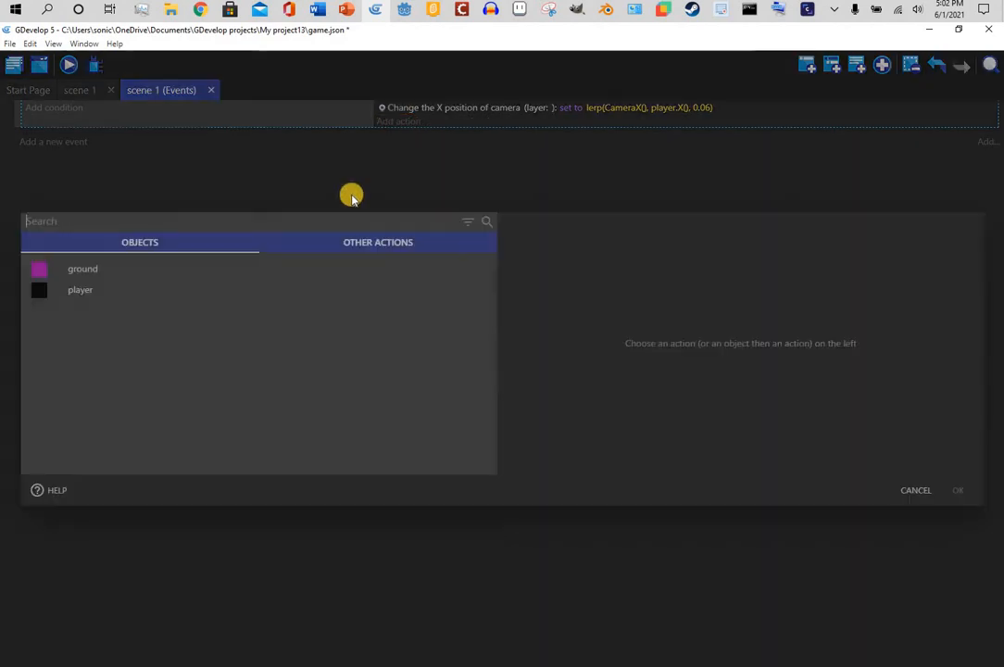
{"action": "type", "text": "camer"}
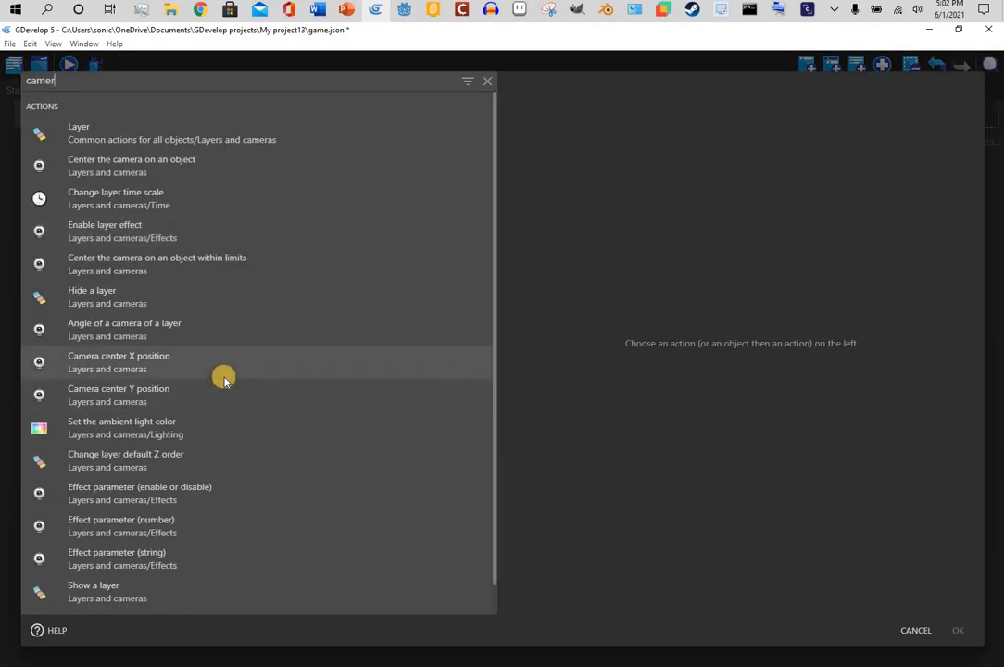
{"action": "left_click", "coordinate": [228, 384]}
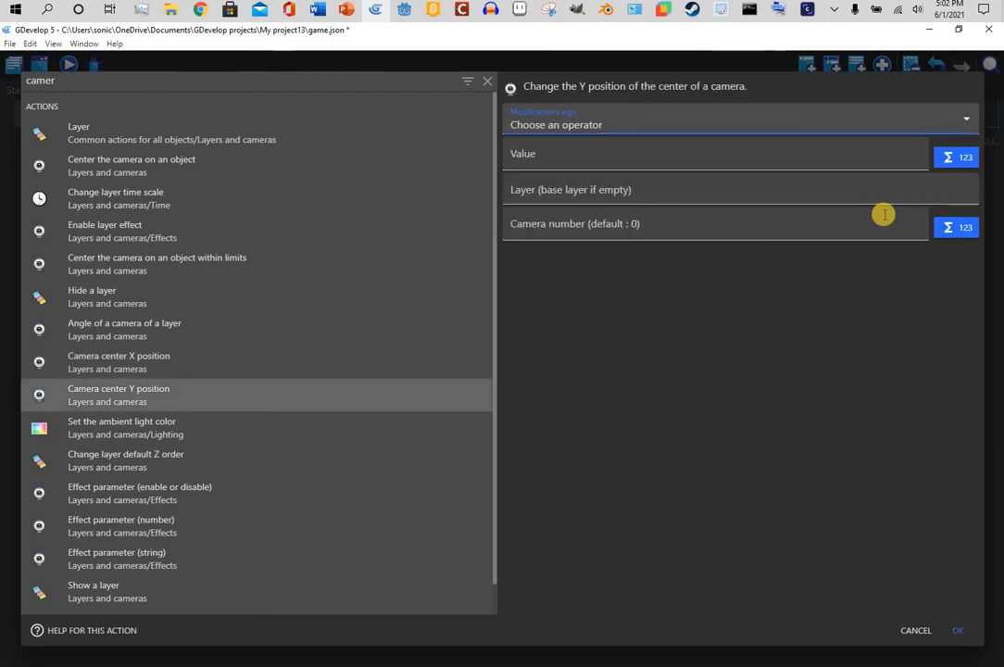
{"action": "left_click", "coordinate": [738, 129]}
{"action": "left_click", "coordinate": [696, 163]}
{"action": "left_click", "coordinate": [694, 160]}
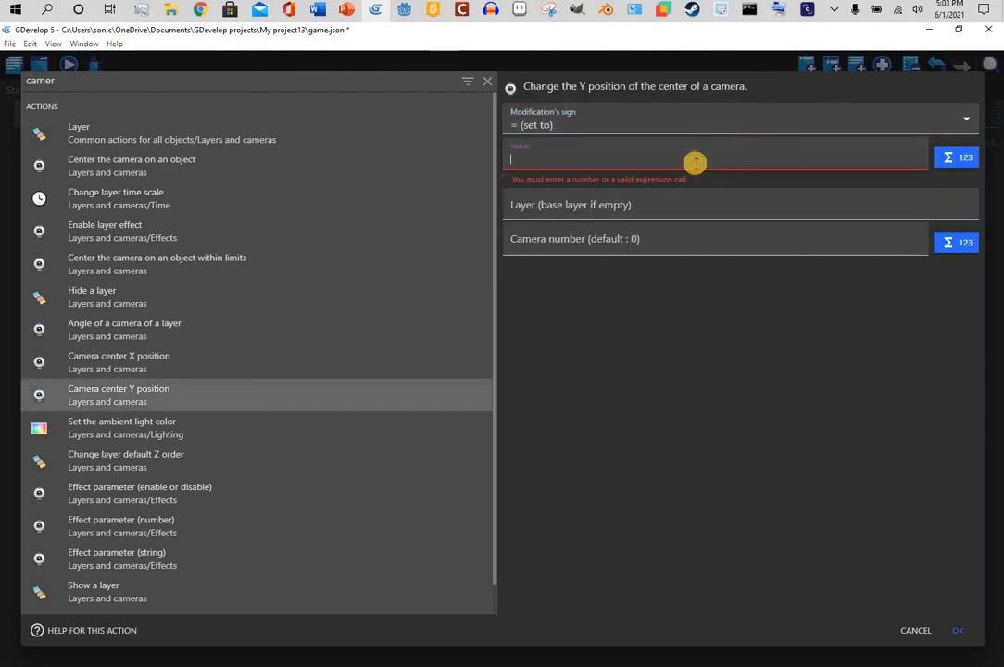
Step: Begin the camera Y position value as a lerp expression with CameraY() as its first parameter
{"action": "type", "text": "lerp"}
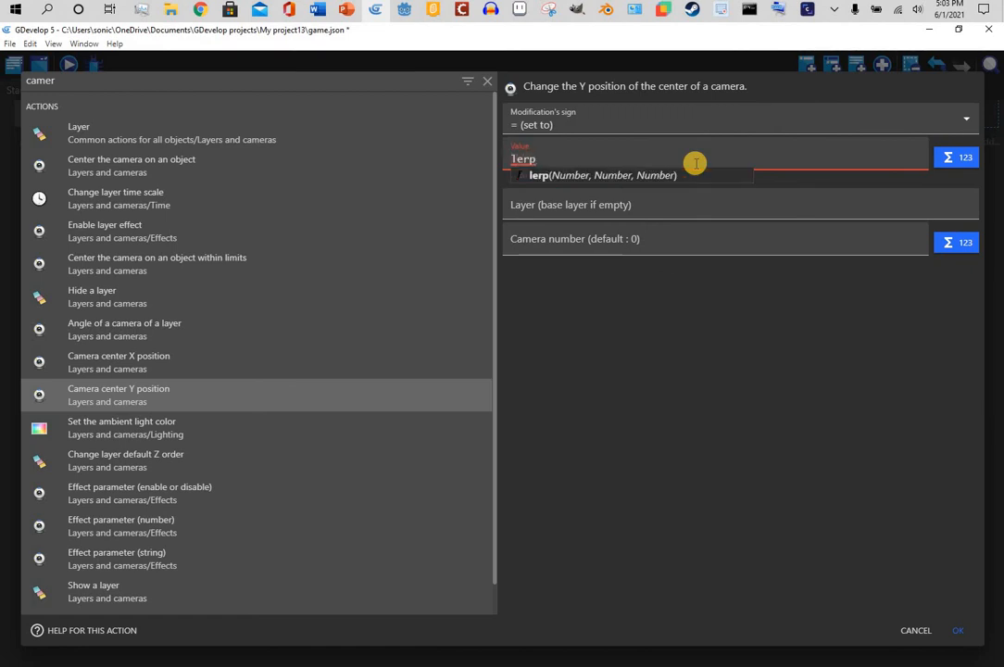
{"action": "type", "text": "("}
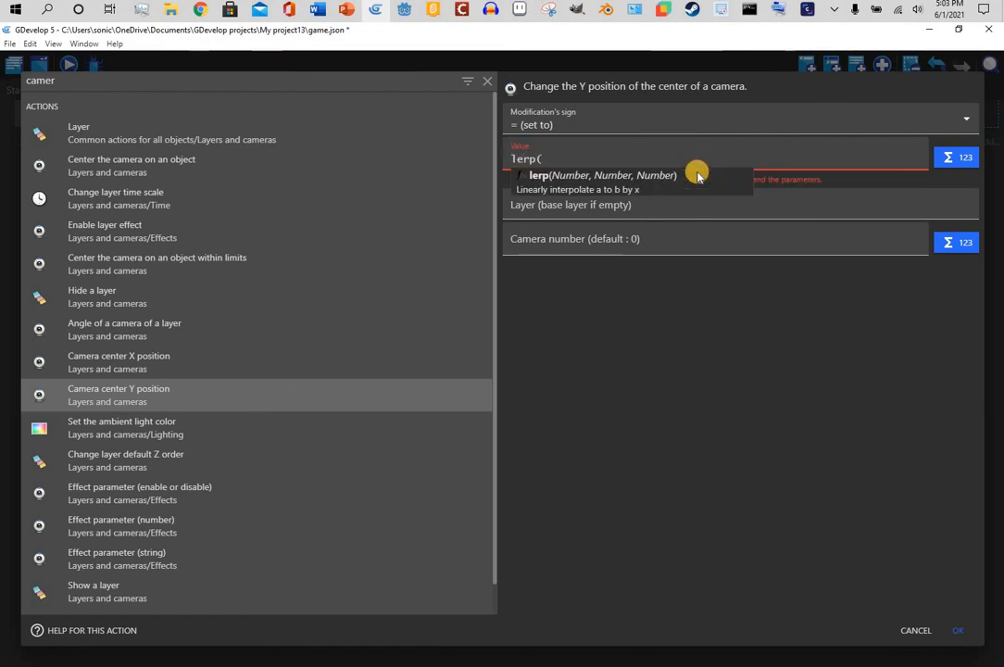
{"action": "type", "text": "camera"}
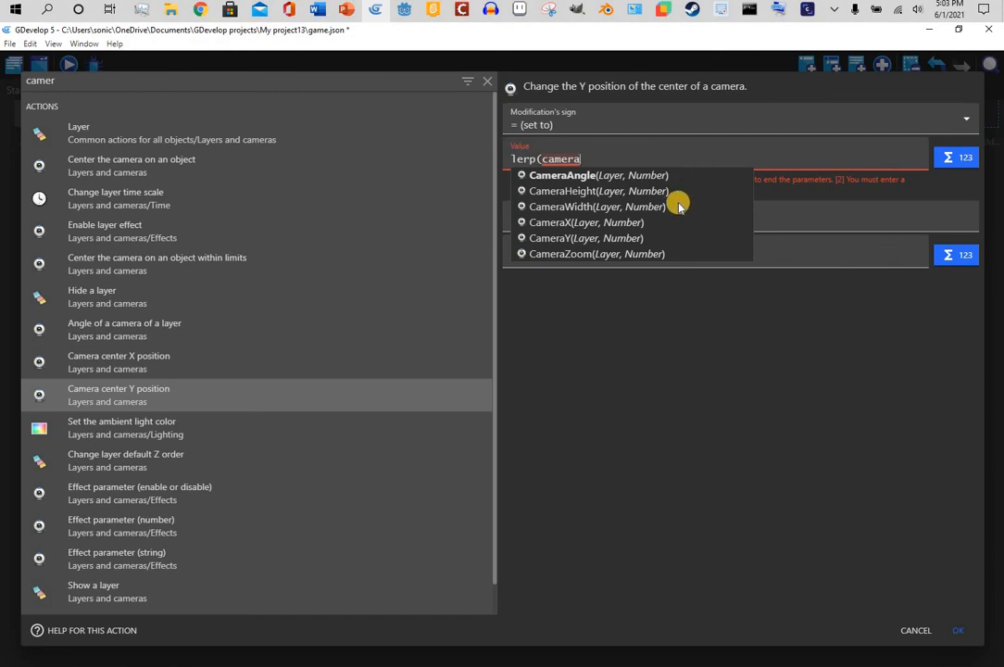
{"action": "left_click", "coordinate": [630, 238]}
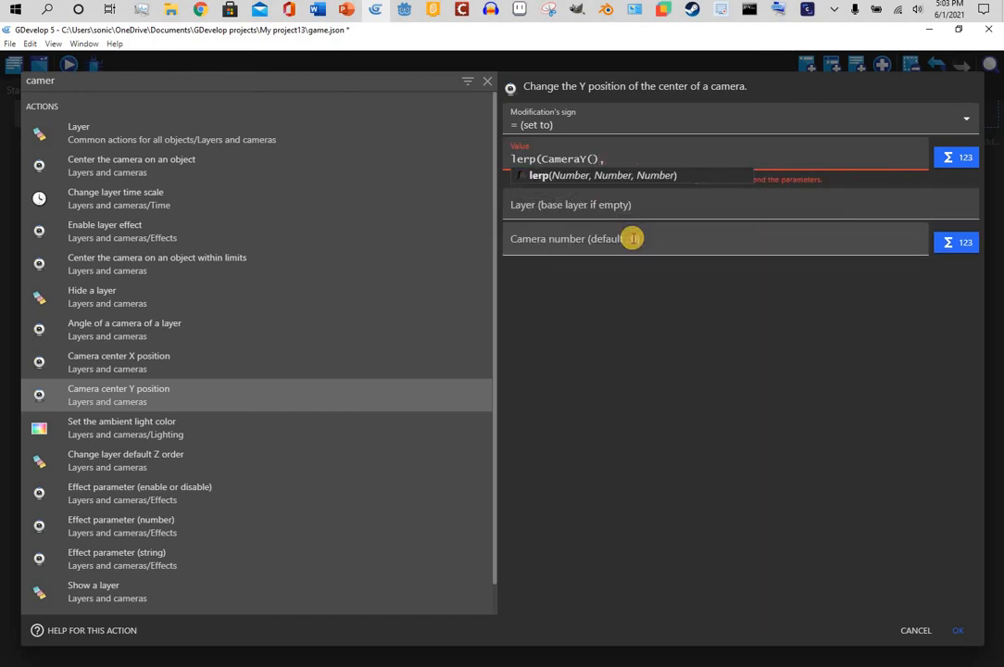
Step: Complete the camera Y expression with player.Y() and 0.06 as the remaining lerp parameters, and confirm the action
{"action": "type", "text": "[pla"}
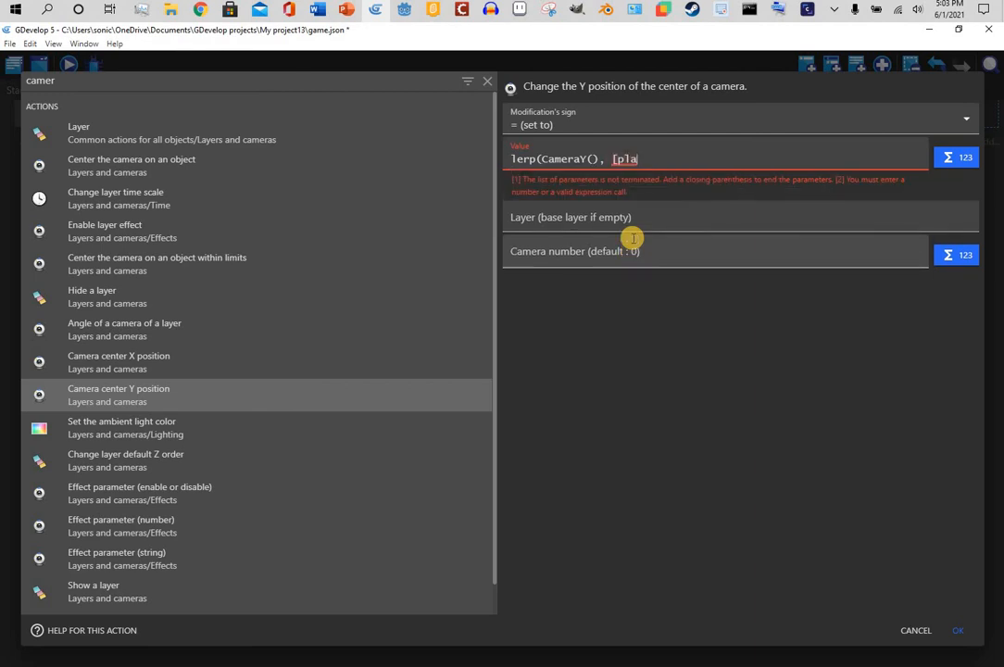
{"action": "key", "text": "BackSpace"}
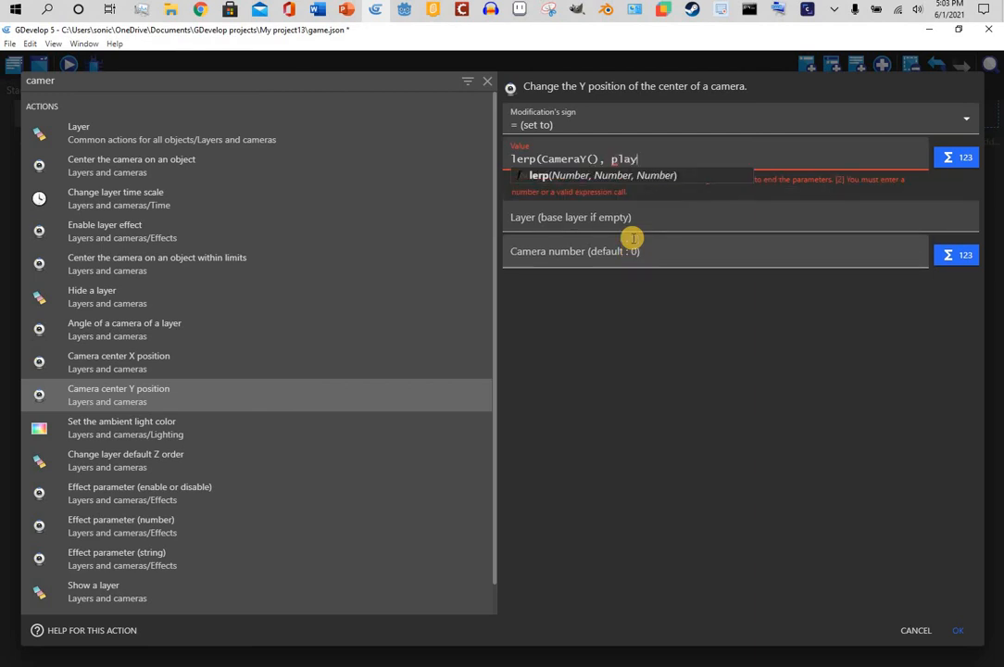
{"action": "type", "text": "yer."}
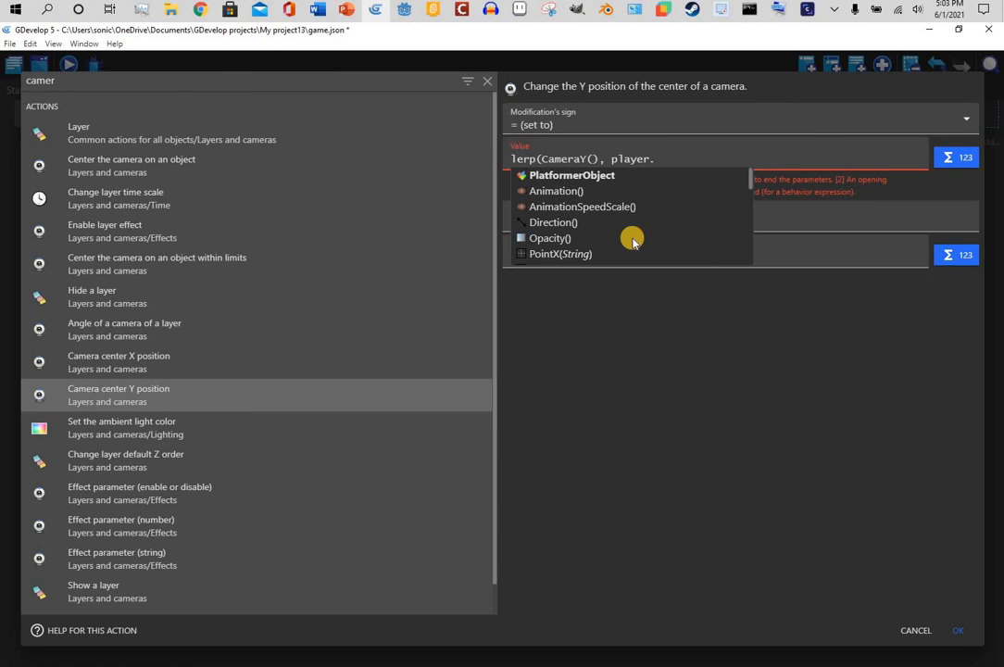
{"action": "type", "text": "y"}
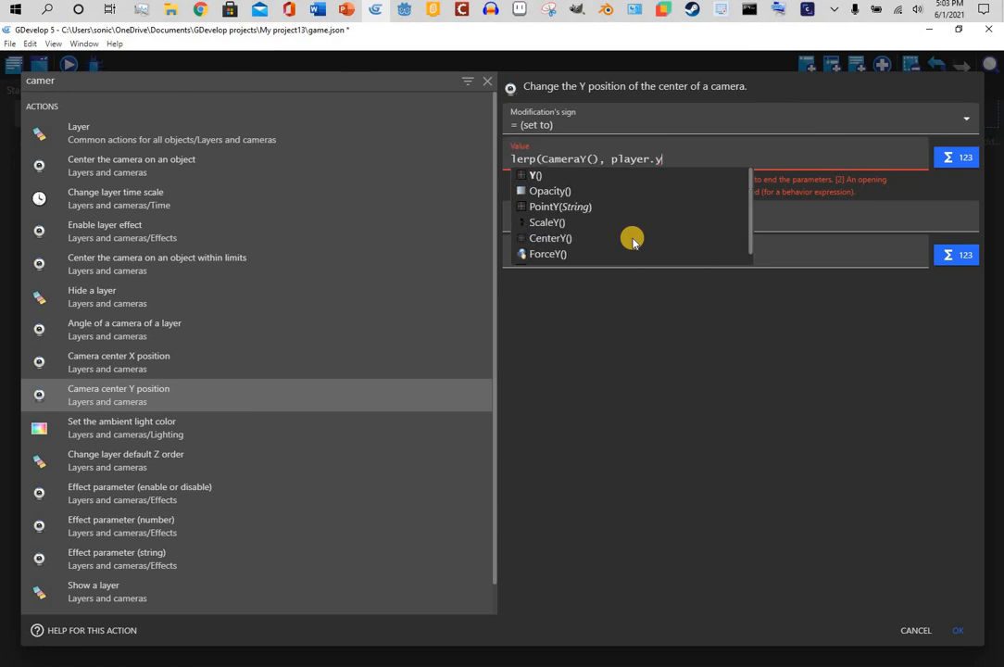
{"action": "left_click", "coordinate": [568, 178]}
{"action": "type", "text": ", "}
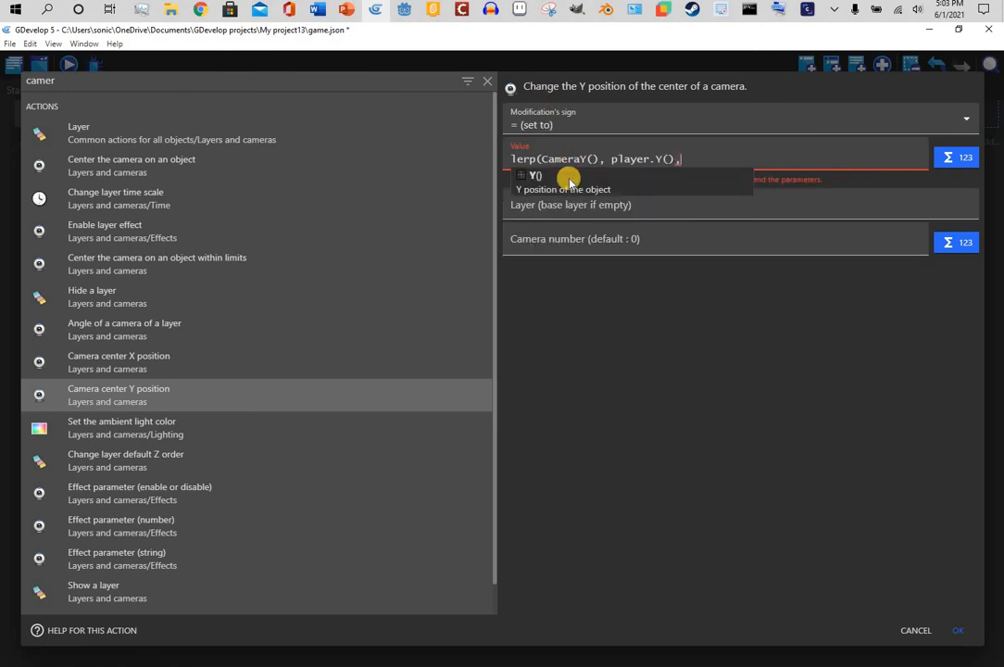
{"action": "type", "text": "0"}
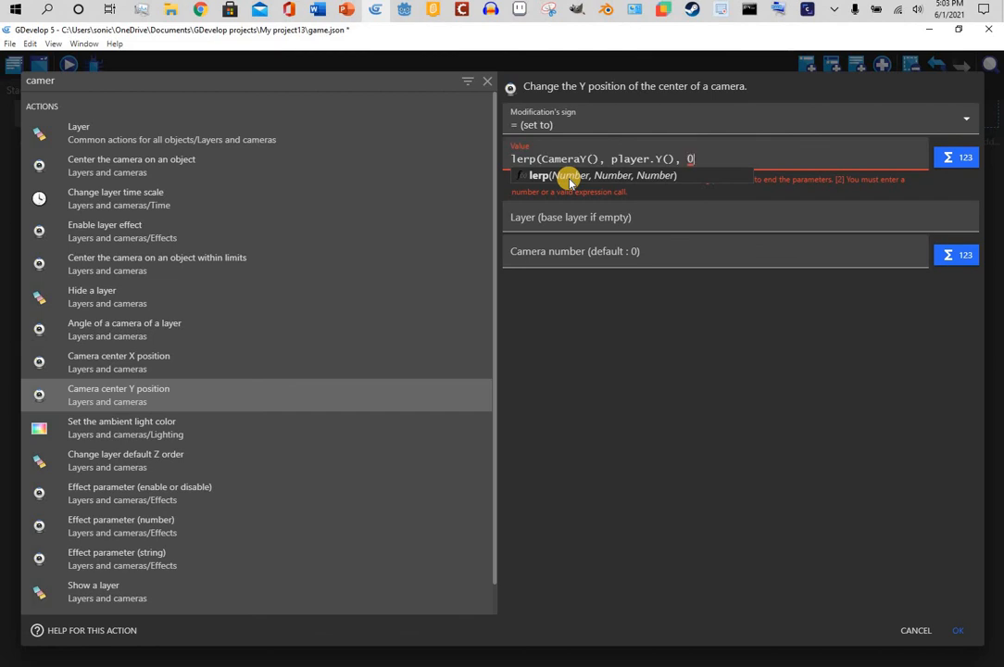
{"action": "type", "text": ".06"}
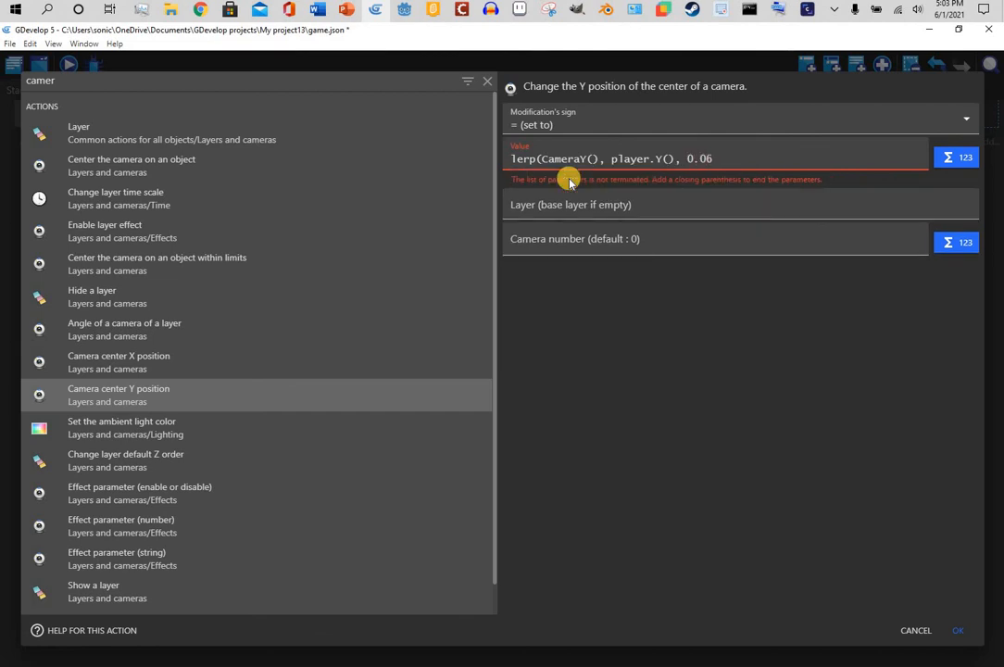
{"action": "type", "text": ")"}
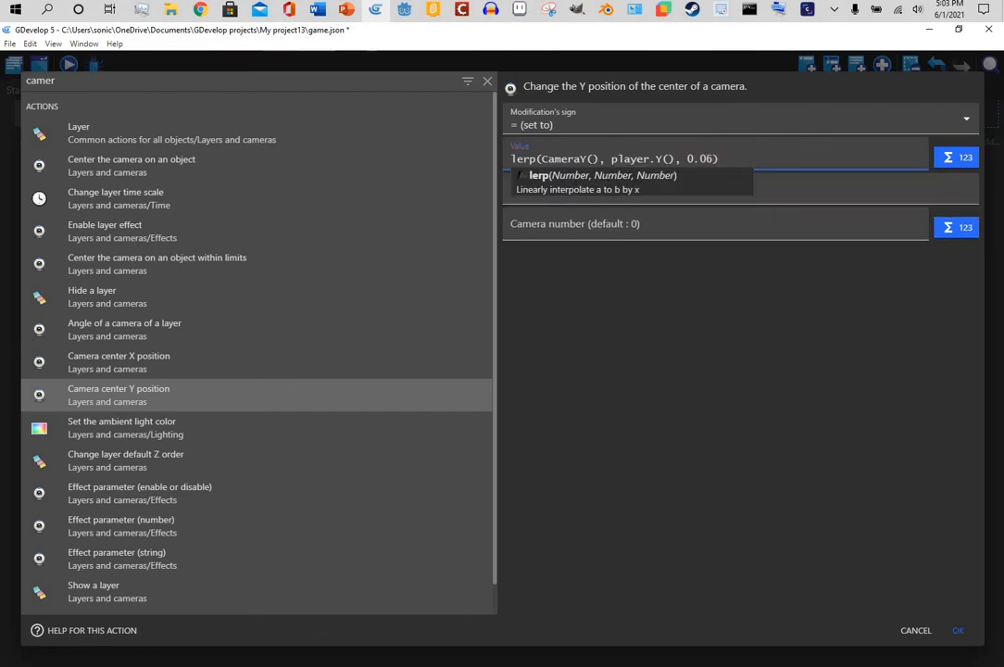
{"action": "left_click", "coordinate": [962, 629]}
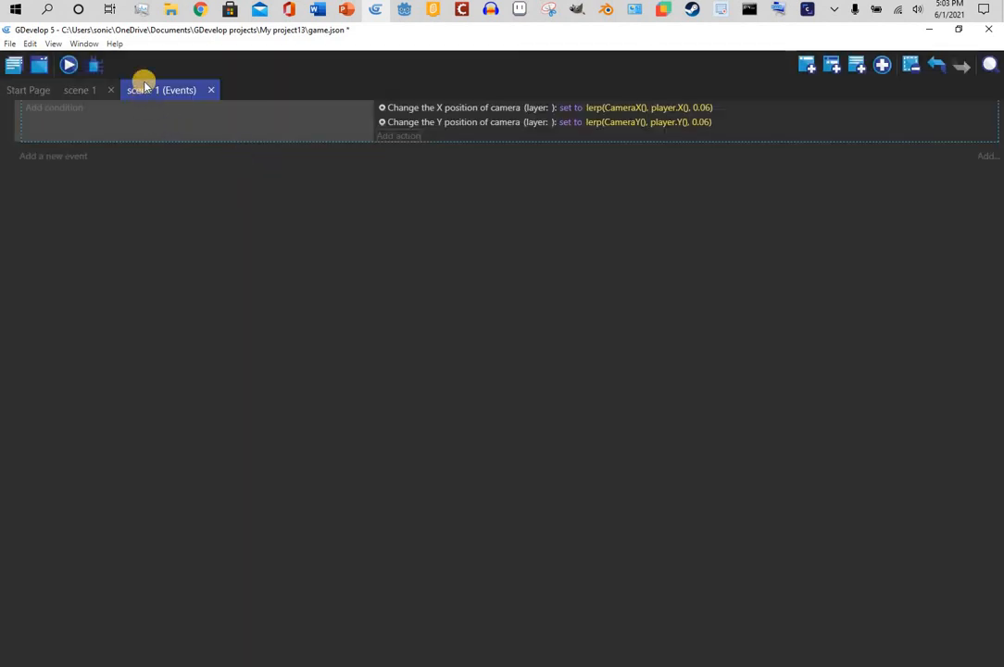
Step: Preview the scene and test the camera follow on both axes by moving and jumping the player, closing the preview at the end
{"action": "left_click", "coordinate": [74, 65]}
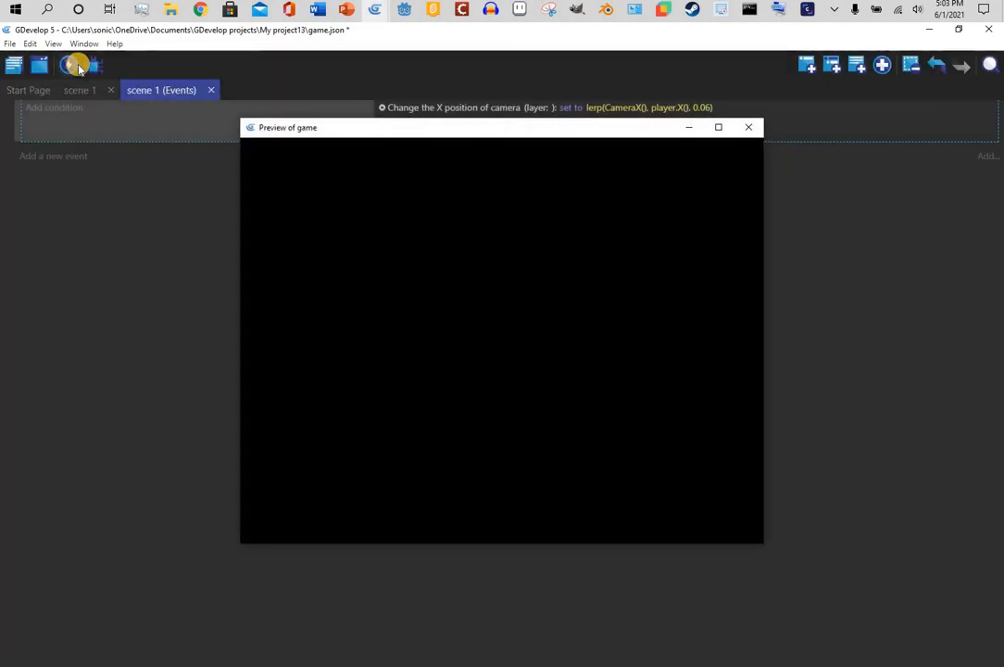
{"action": "key", "text": "Right"}
{"action": "key", "text": "space"}
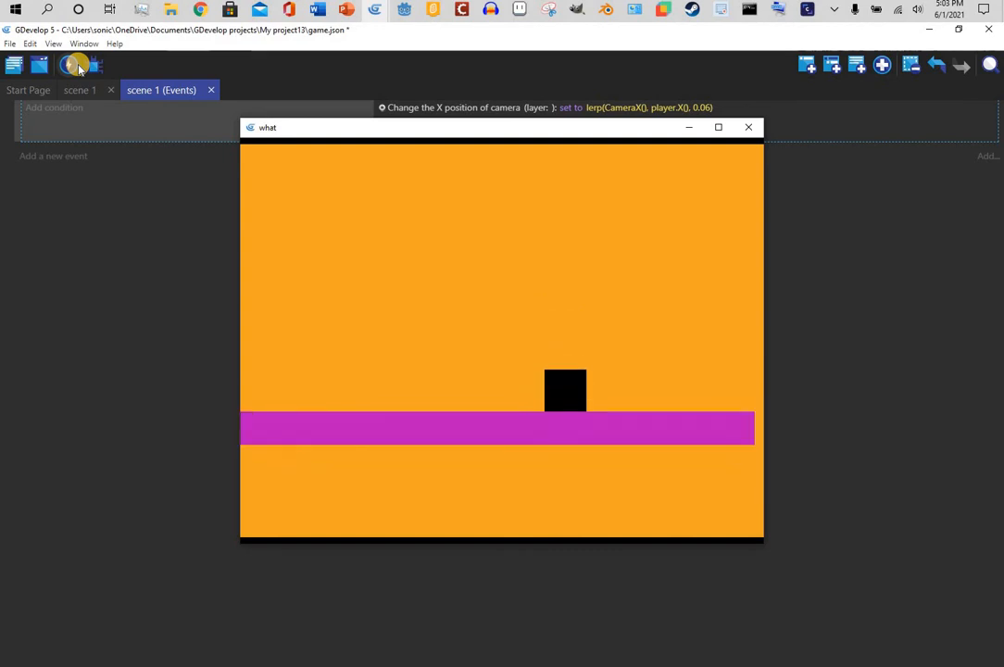
{"action": "key", "text": "space"}
{"action": "key", "text": "Left"}
{"action": "key", "text": "space"}
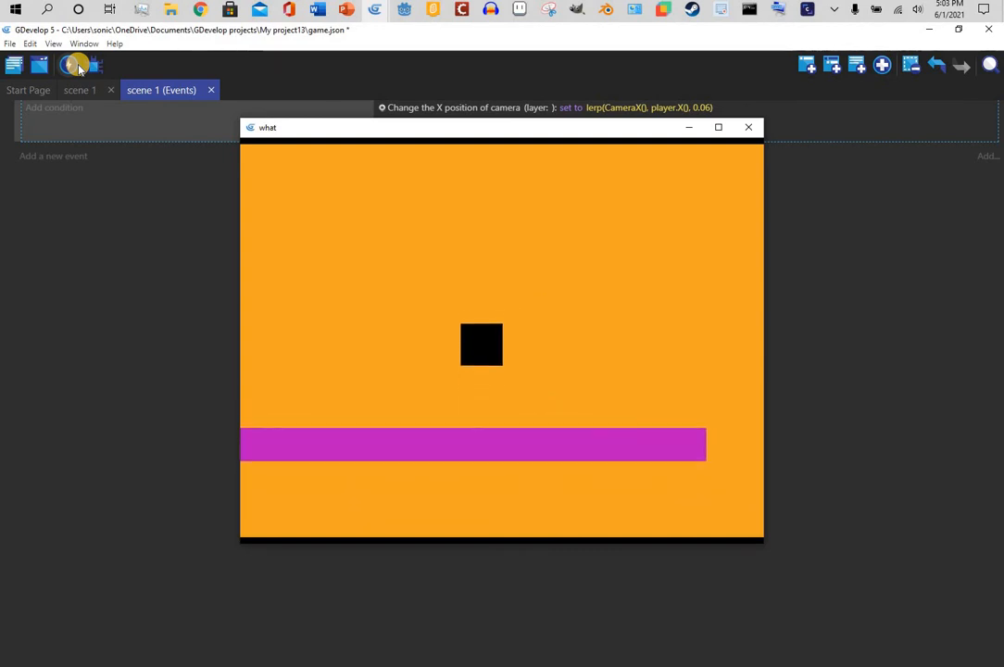
{"action": "key", "text": "space"}
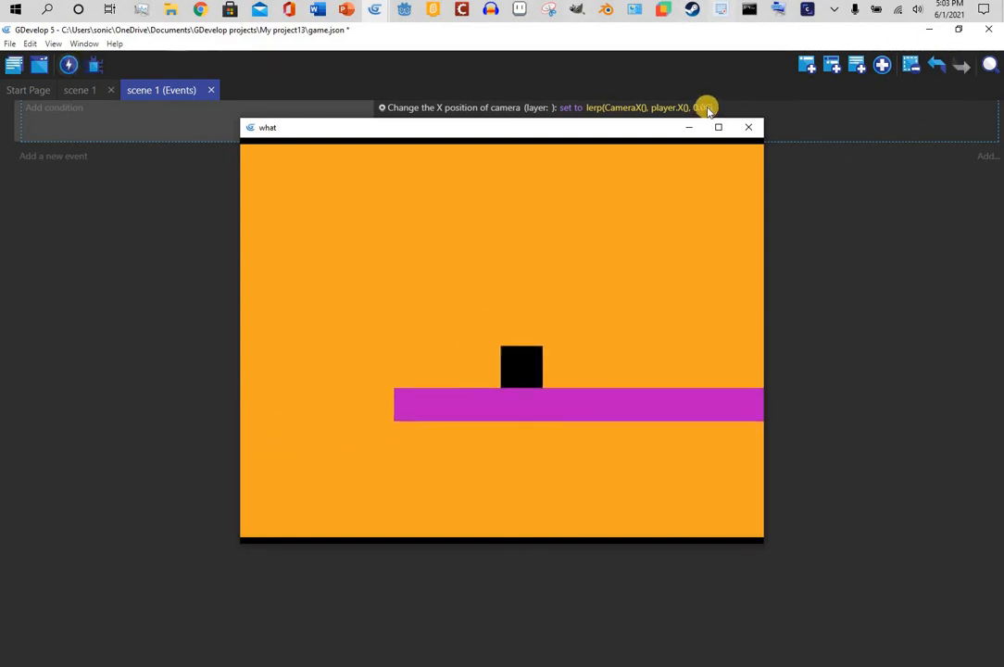
{"action": "key", "text": "alt+F4"}
Step: Return to the scene 1 layout and review the type options of the ground object's Platform behavior, keeping Platform
{"action": "left_click", "coordinate": [79, 90]}
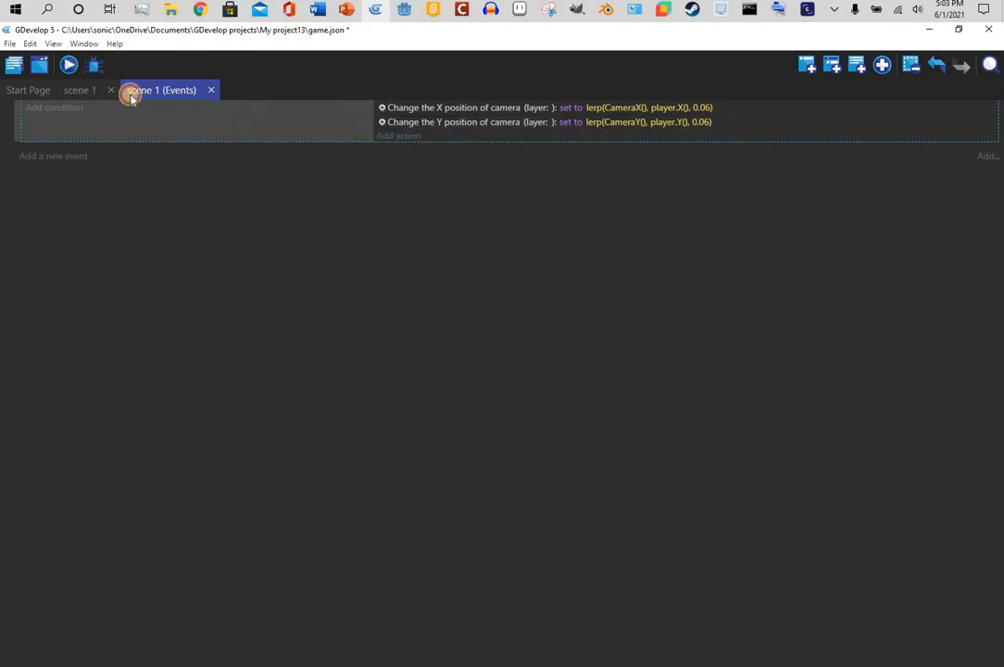
{"action": "double_click", "coordinate": [811, 135]}
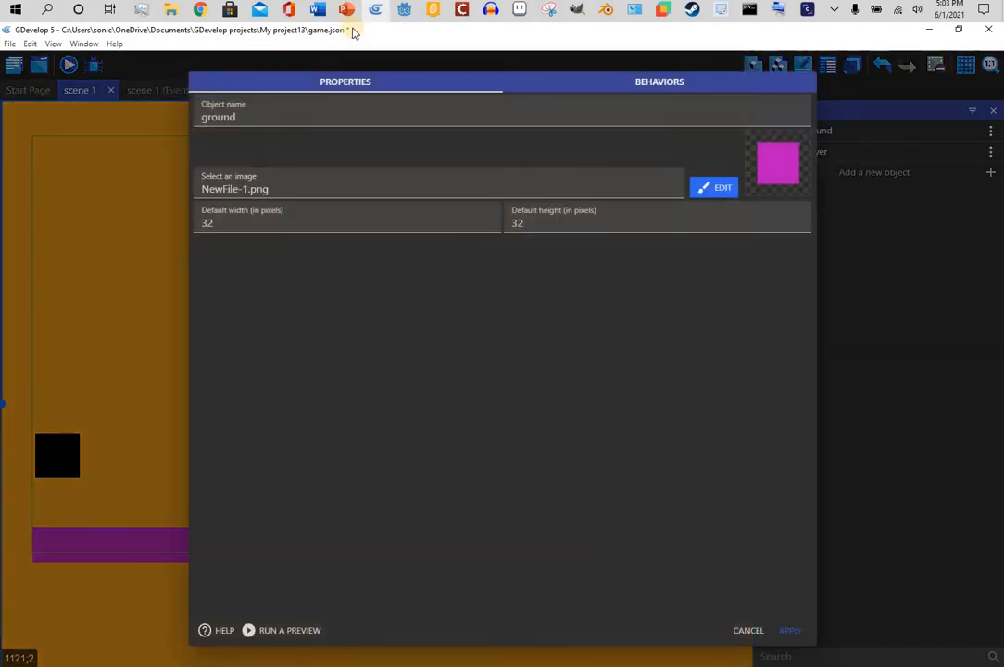
{"action": "left_click", "coordinate": [718, 82]}
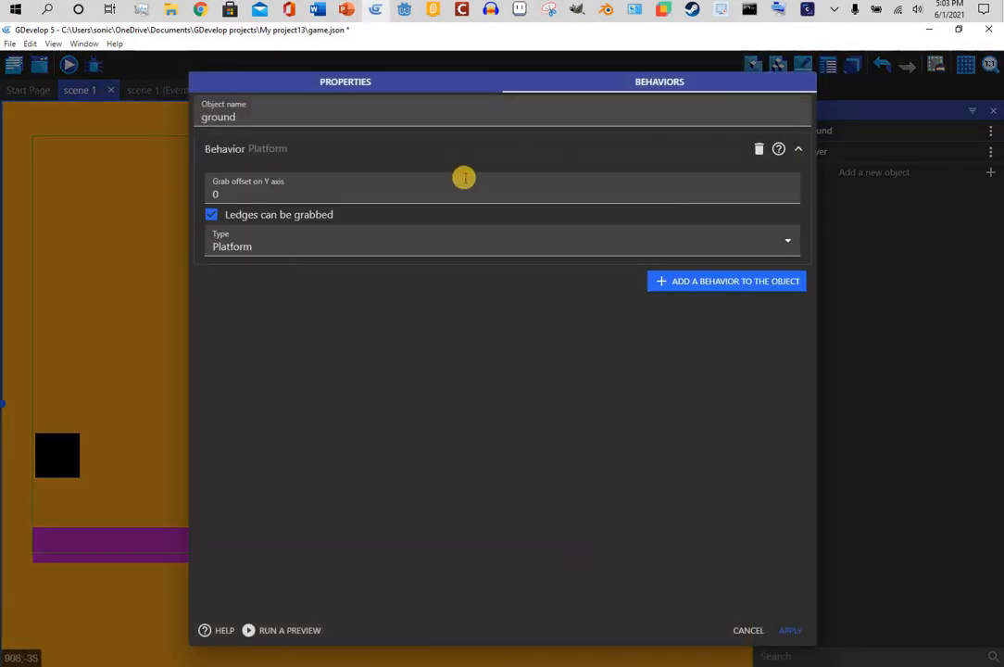
{"action": "left_click", "coordinate": [439, 239]}
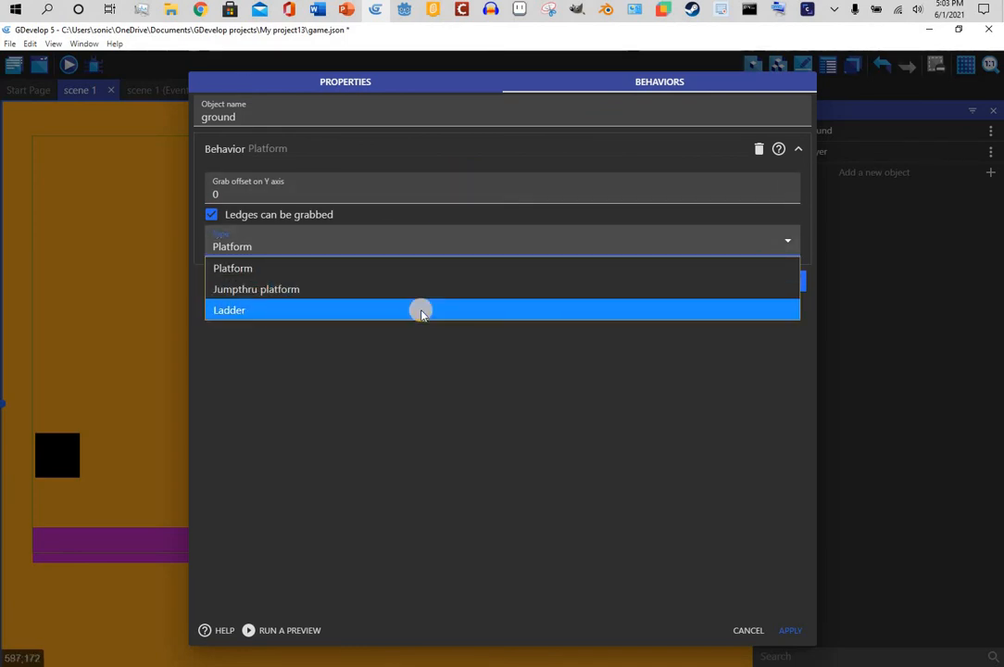
{"action": "left_click", "coordinate": [412, 275]}
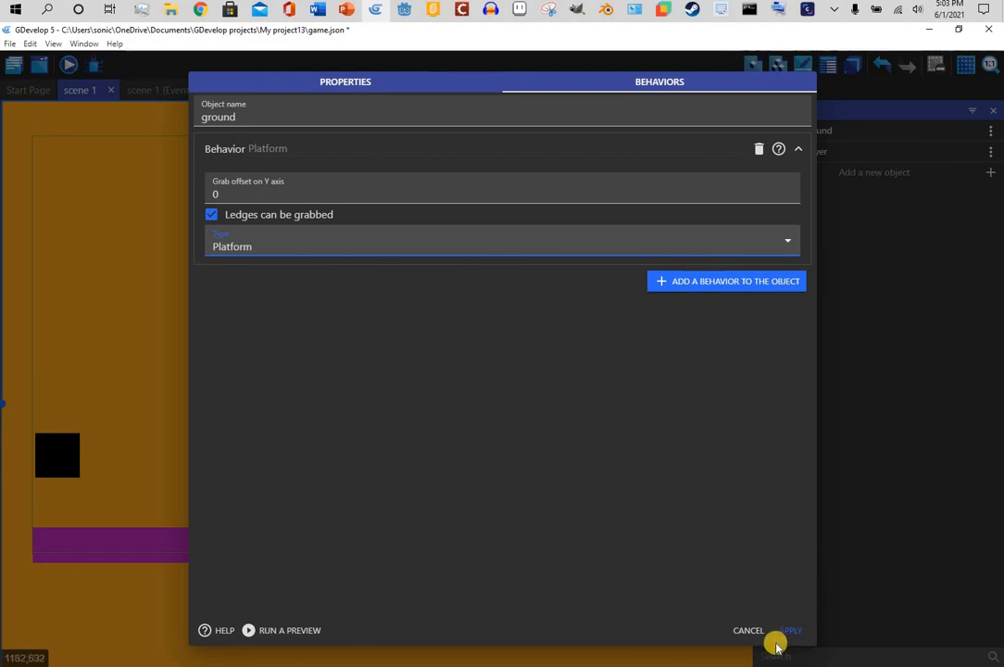
{"action": "left_click", "coordinate": [892, 475]}
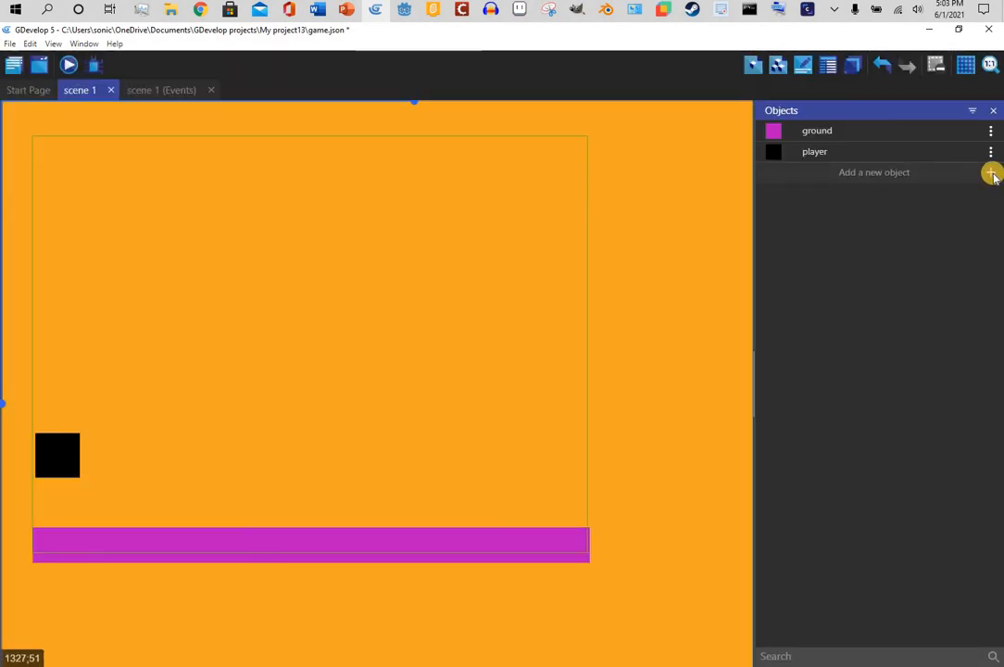
Step: Add a Tiled Sprite object and create its image by filling the whole canvas with a medium blue, then save it
{"action": "left_click", "coordinate": [954, 174]}
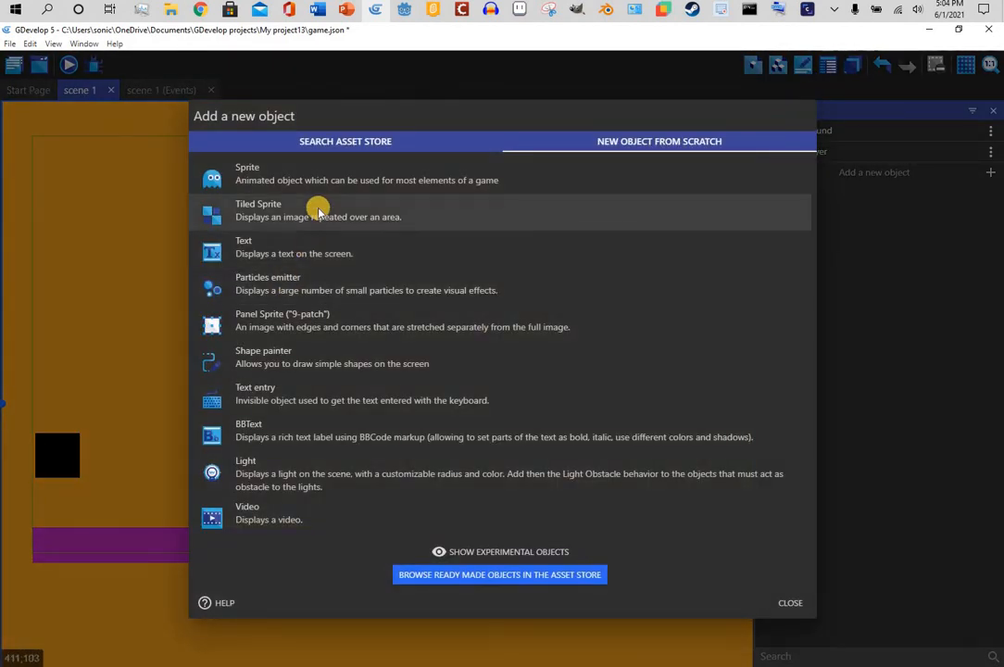
{"action": "left_click", "coordinate": [317, 212]}
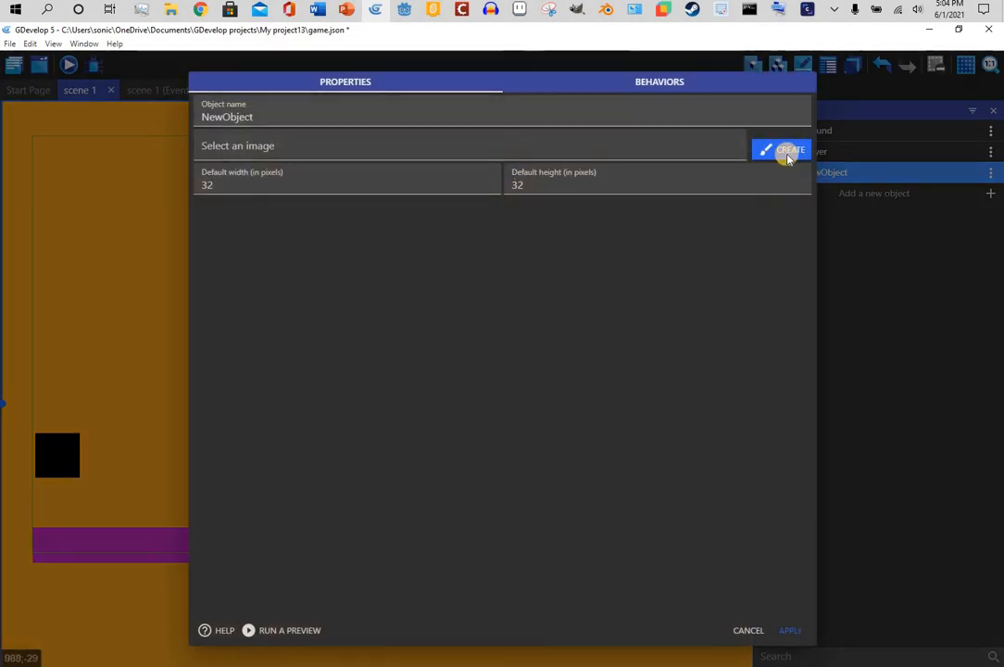
{"action": "left_click", "coordinate": [788, 153]}
{"action": "left_click", "coordinate": [797, 168]}
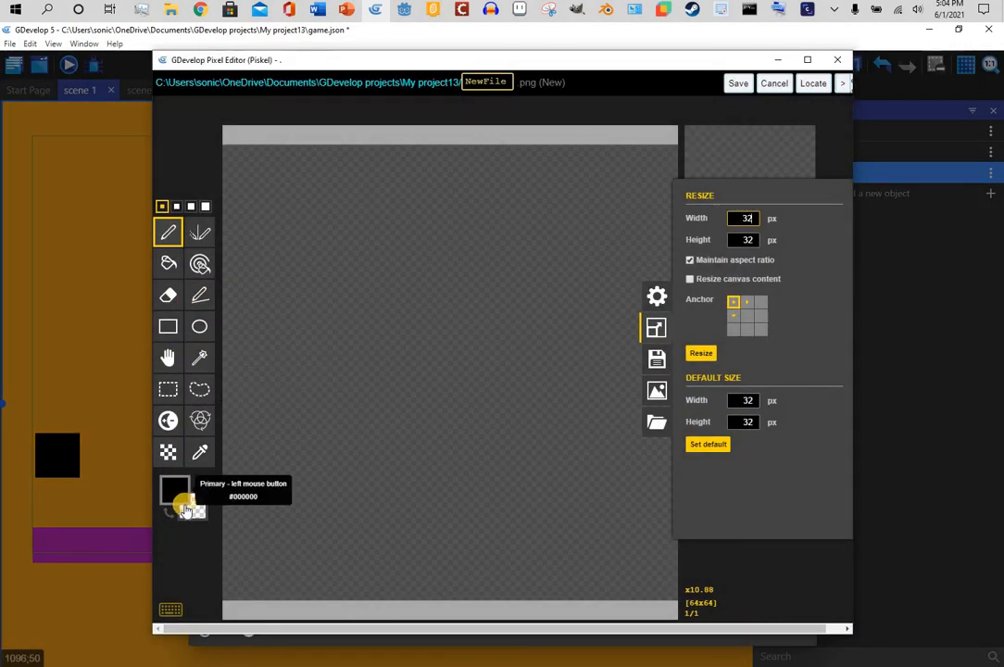
{"action": "left_click", "coordinate": [298, 405]}
{"action": "left_click", "coordinate": [254, 387]}
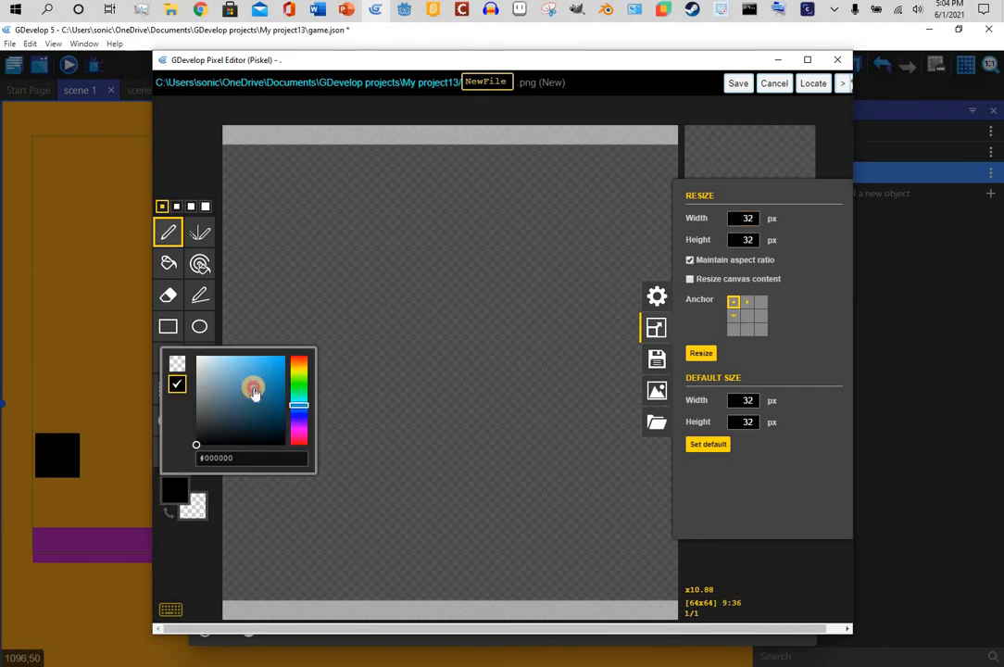
{"action": "left_click", "coordinate": [470, 265]}
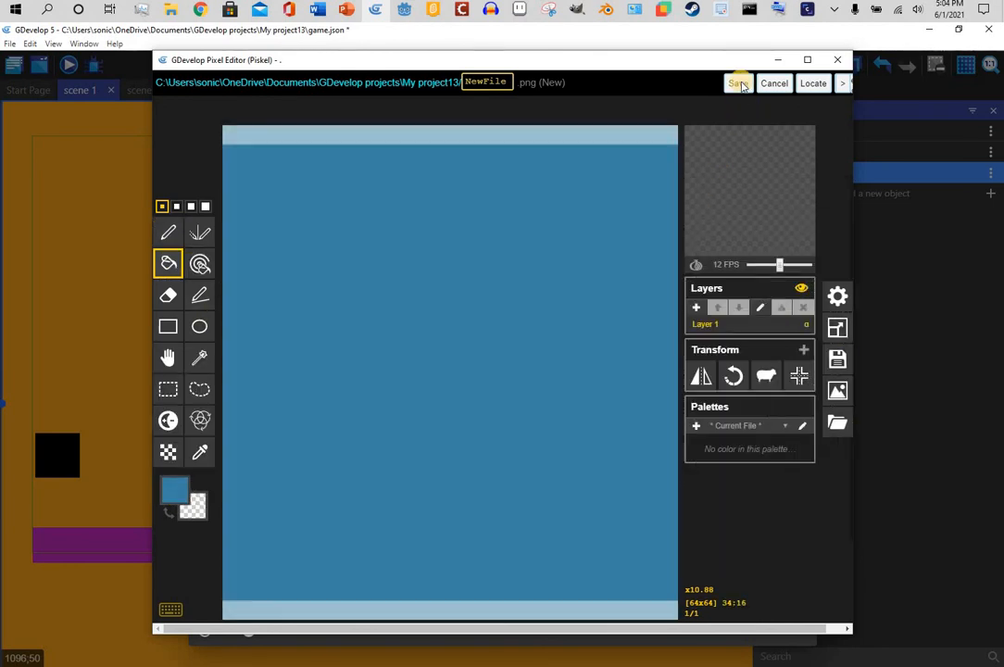
{"action": "left_click", "coordinate": [738, 82]}
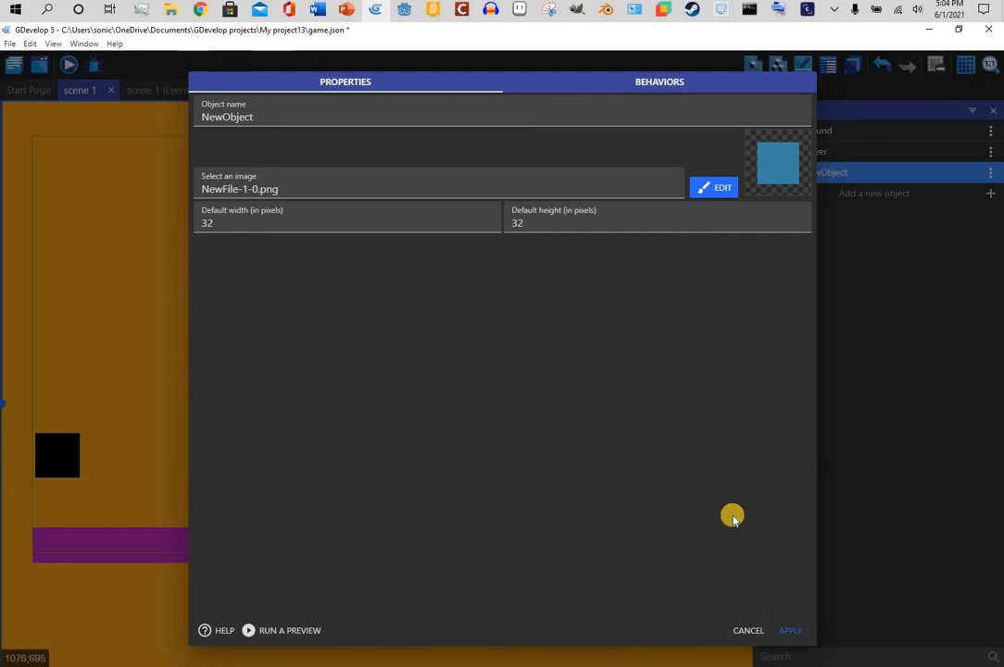
Step: Add the Platform behavior to the new blue tiled sprite object
{"action": "left_click", "coordinate": [639, 82]}
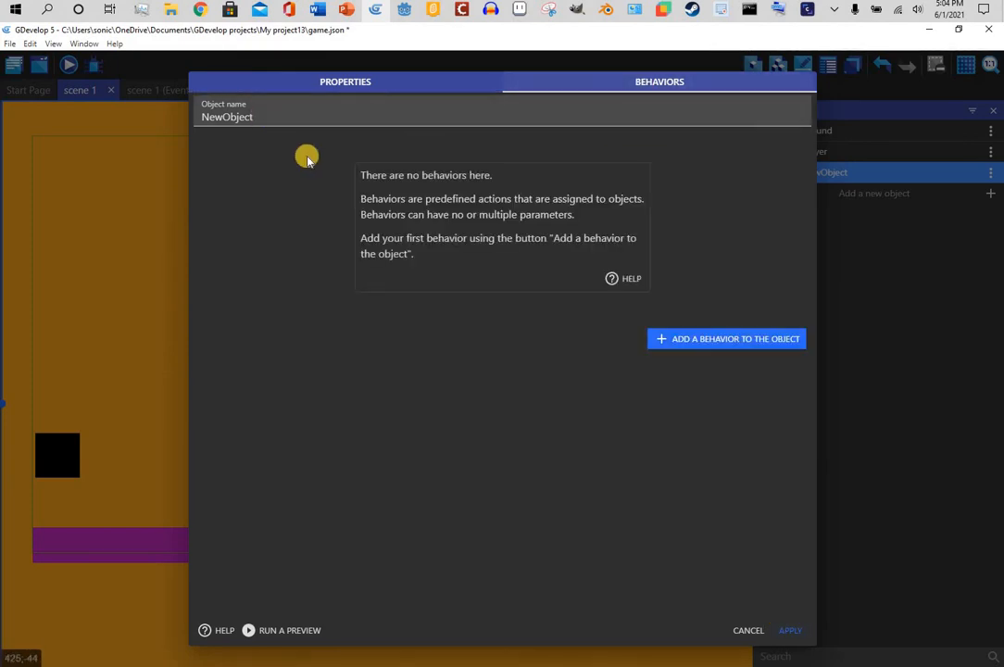
{"action": "left_click", "coordinate": [668, 339]}
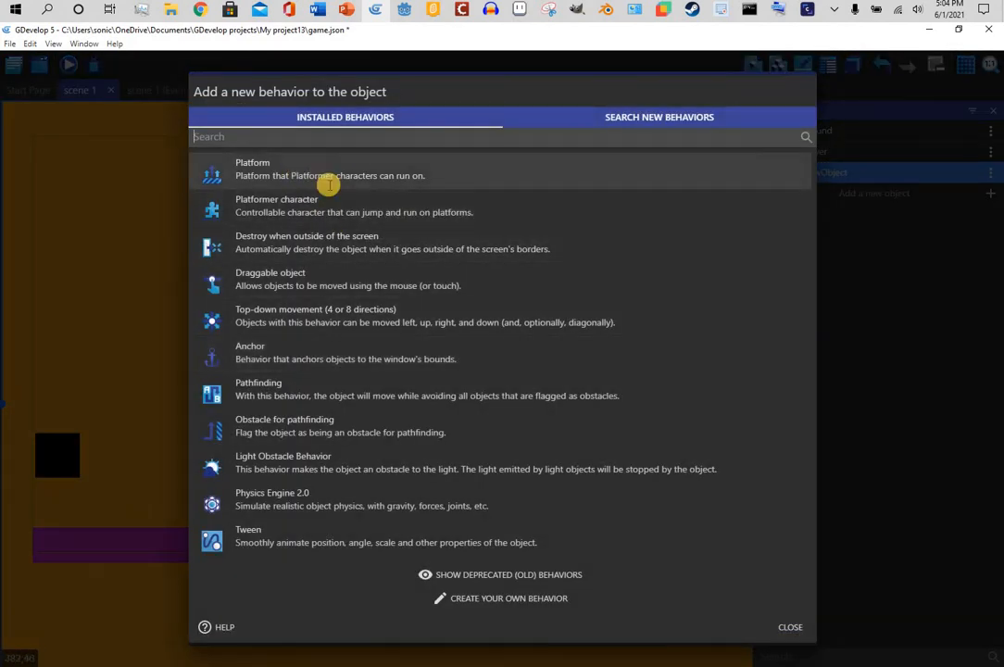
{"action": "left_click", "coordinate": [322, 176]}
{"action": "left_click", "coordinate": [352, 246]}
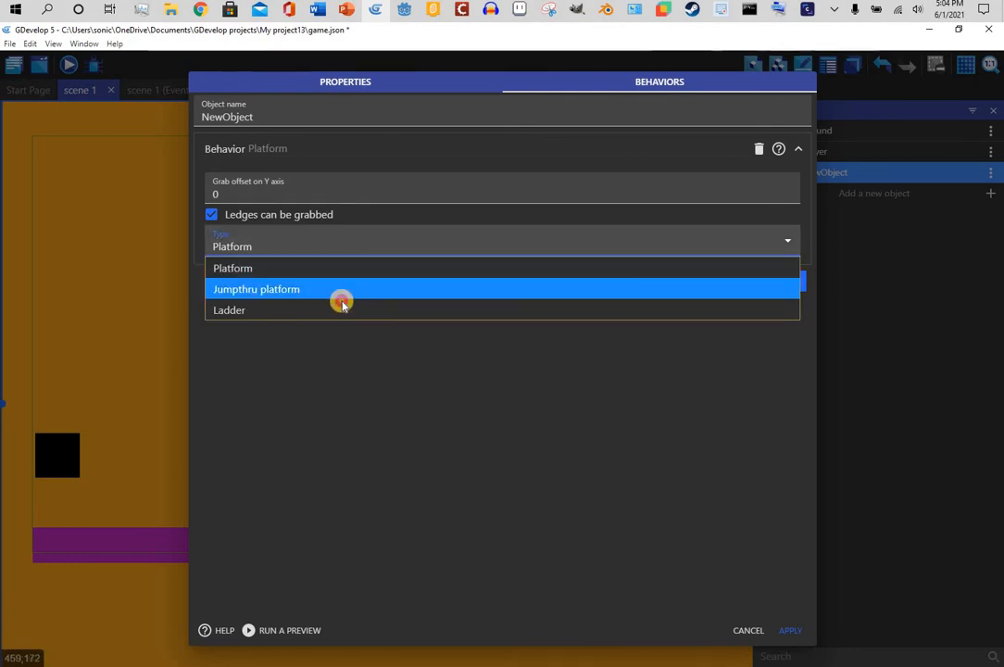
{"action": "left_click", "coordinate": [339, 310]}
{"action": "left_click", "coordinate": [336, 256]}
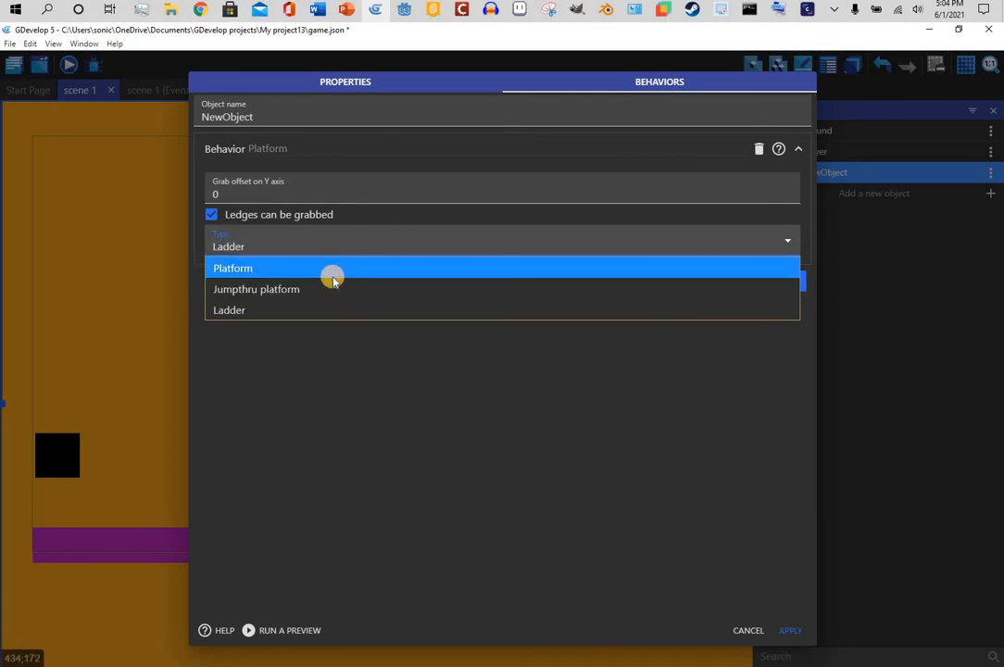
{"action": "left_click", "coordinate": [331, 270]}
Step: Set the blue object's platform type to Jumpthru platform and apply the object's settings
{"action": "left_click", "coordinate": [327, 245]}
{"action": "left_click", "coordinate": [328, 289]}
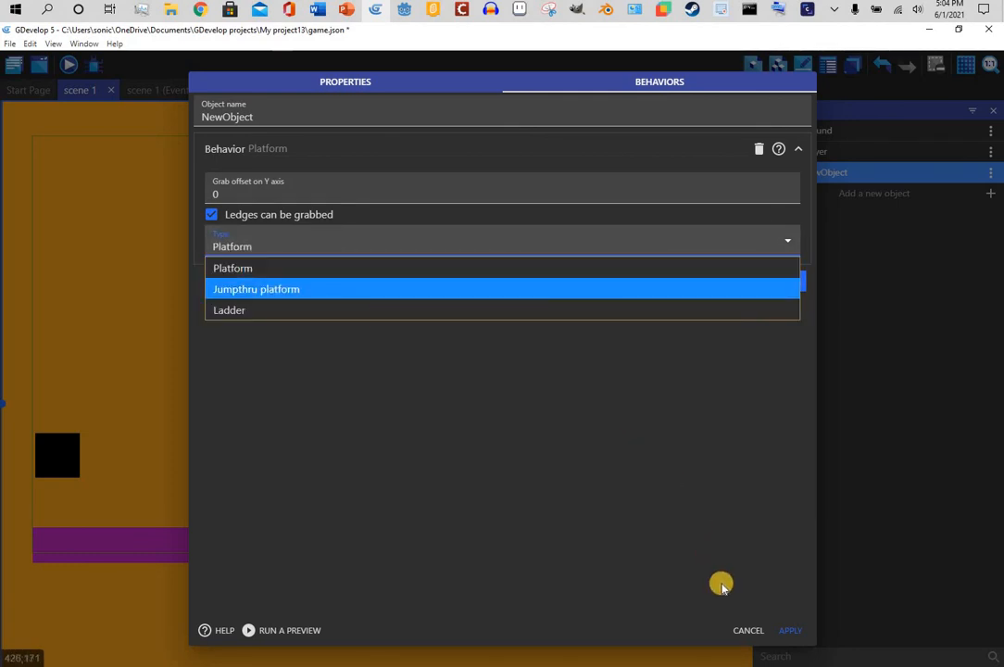
{"action": "left_click", "coordinate": [787, 629]}
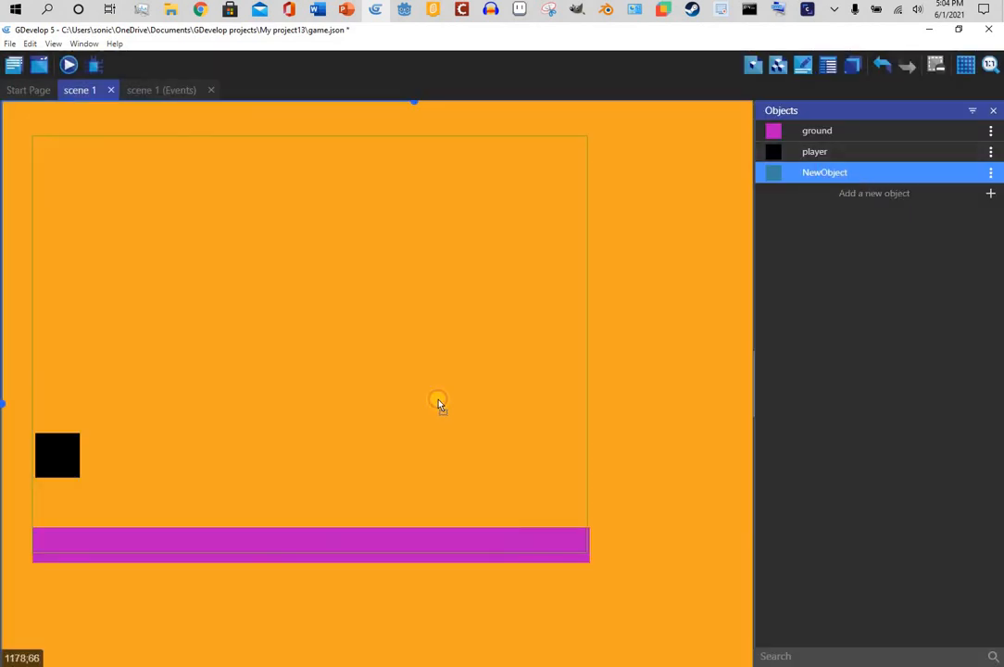
Step: Place the blue platform above the ground's far end, about 434 by 29 in size, and preview the player jumping beneath it
{"action": "left_click_drag", "start_coordinate": [824, 172], "coordinate": [641, 449]}
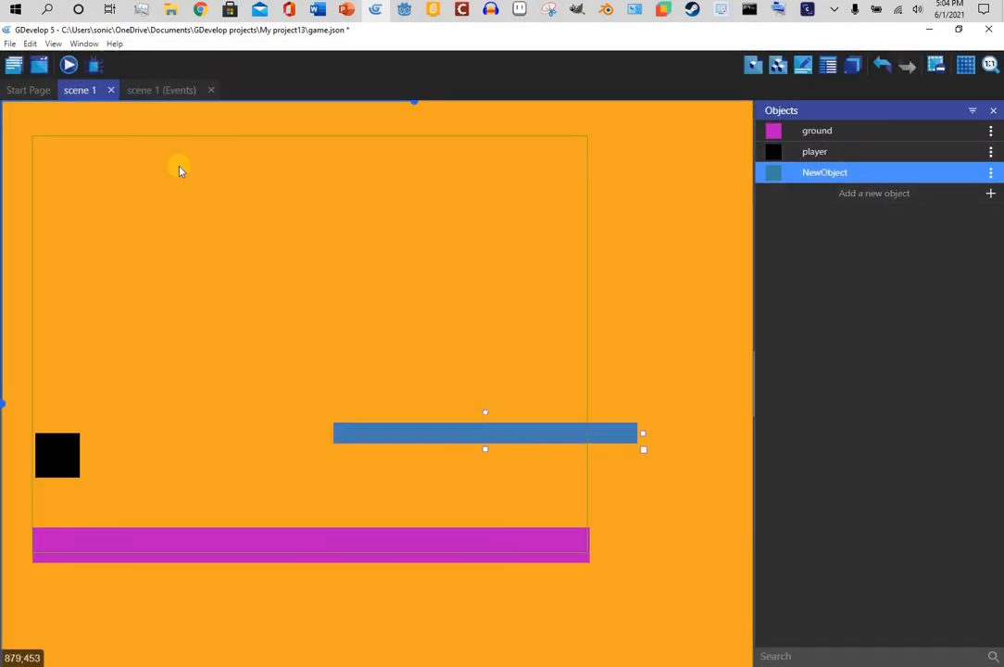
{"action": "left_click", "coordinate": [71, 62]}
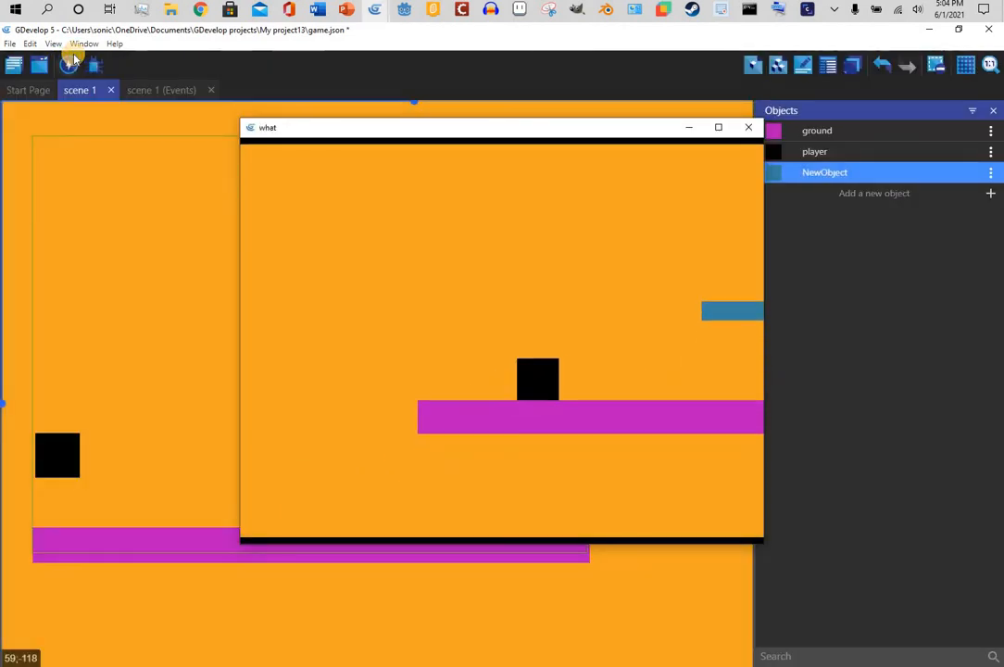
{"action": "key", "text": "space"}
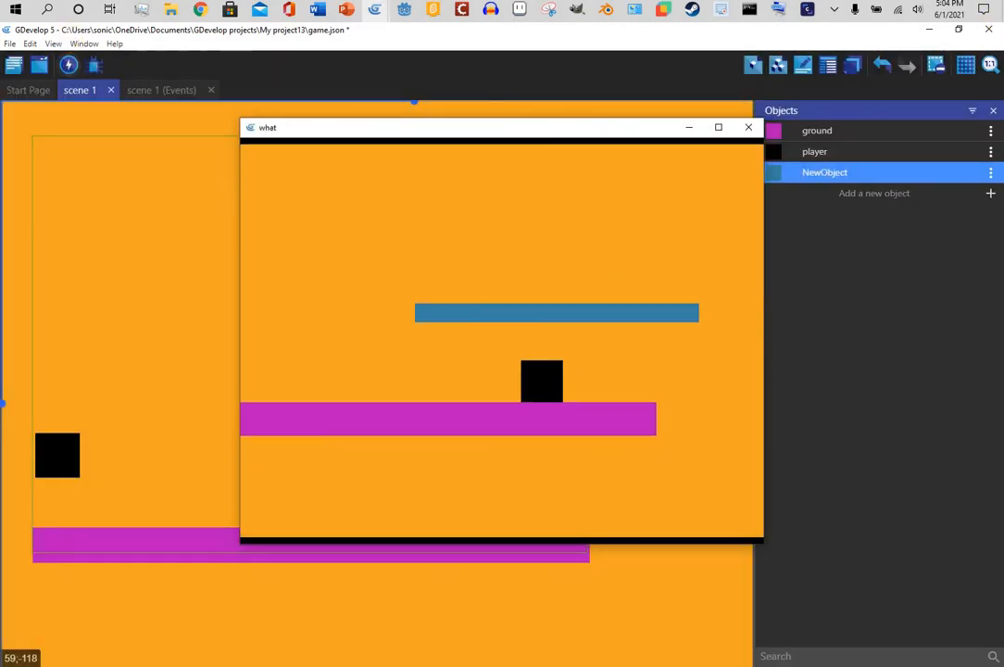
{"action": "left_click", "coordinate": [748, 127]}
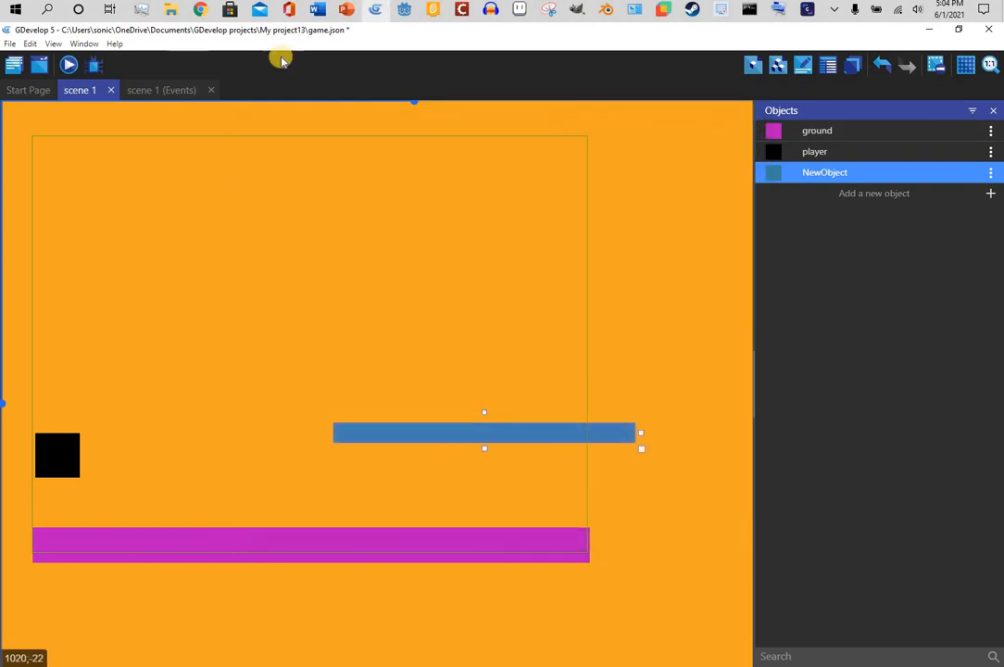
Step: Set the Z order of the placed blue platform instance to 0
{"action": "left_click", "coordinate": [580, 434]}
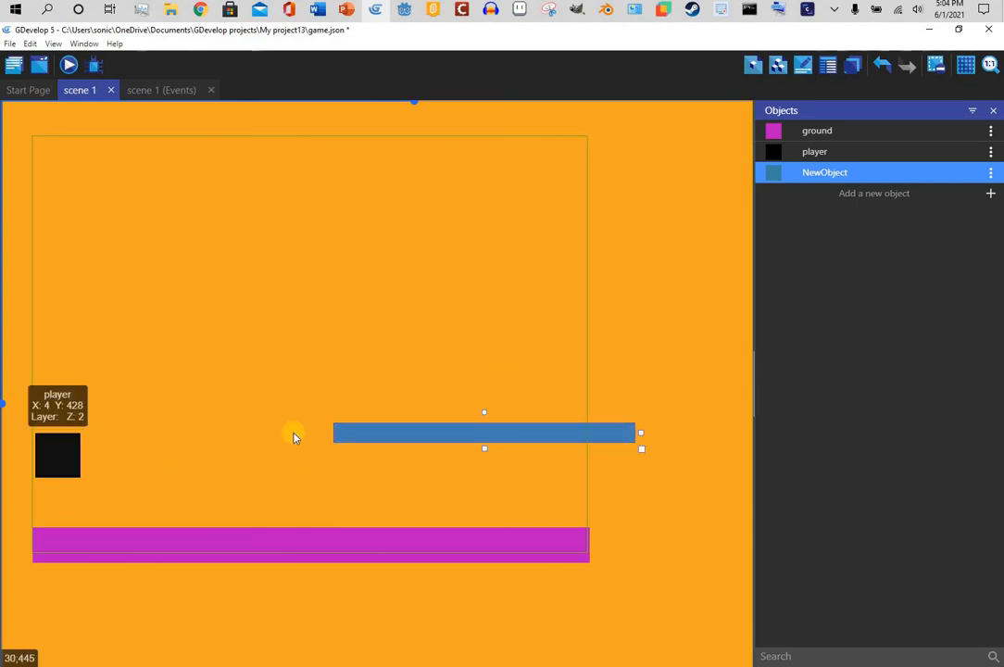
{"action": "left_click", "coordinate": [451, 435]}
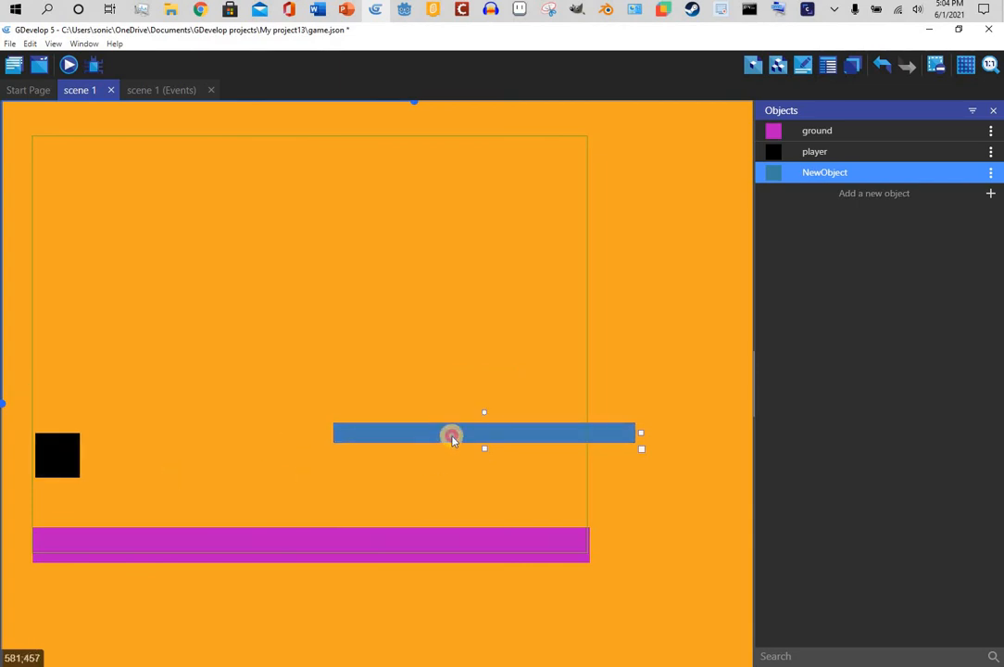
{"action": "left_click", "coordinate": [802, 66]}
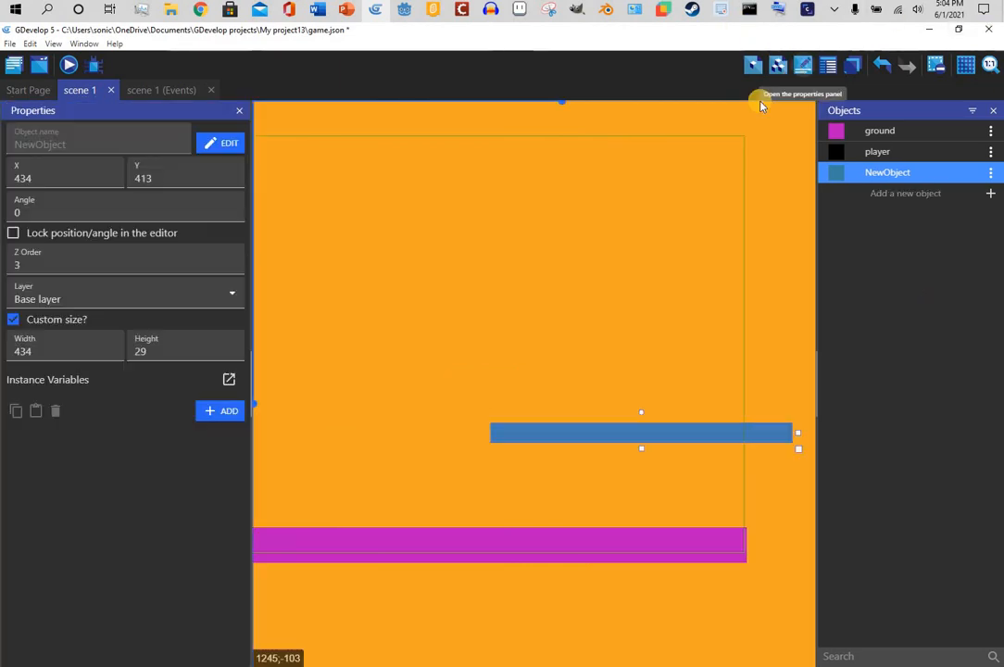
{"action": "double_click", "coordinate": [669, 432]}
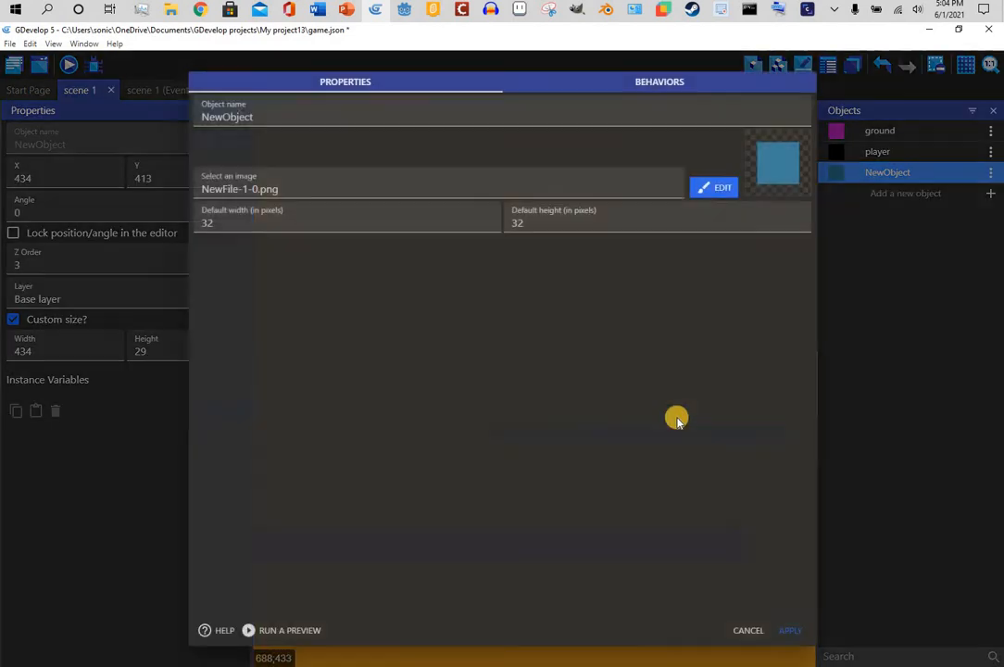
{"action": "left_click", "coordinate": [746, 628]}
{"action": "left_click", "coordinate": [27, 250]}
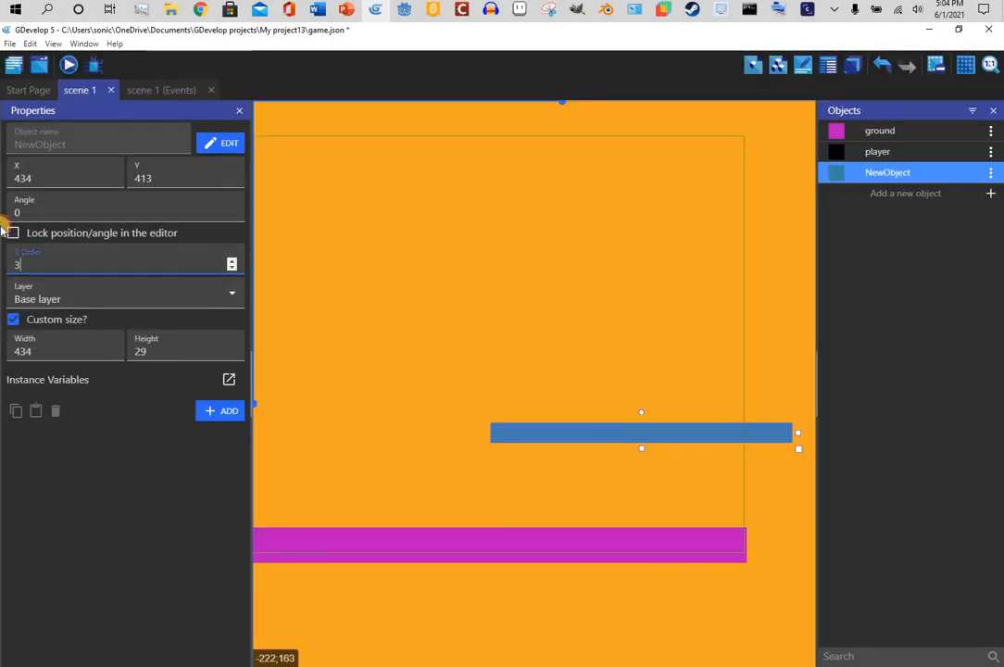
{"action": "key", "text": "ctrl+a"}
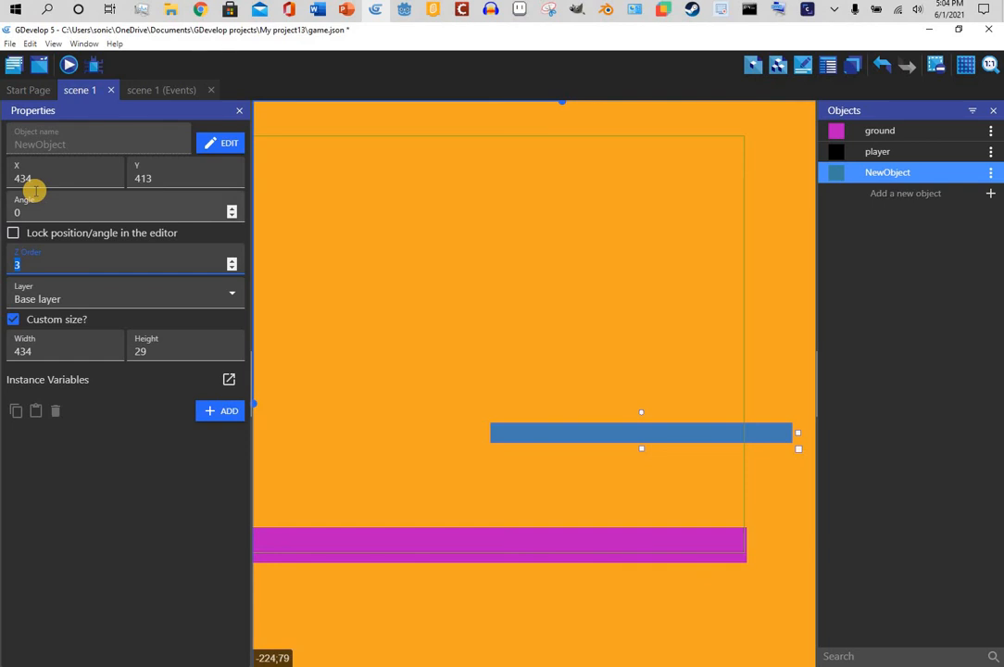
{"action": "type", "text": "0"}
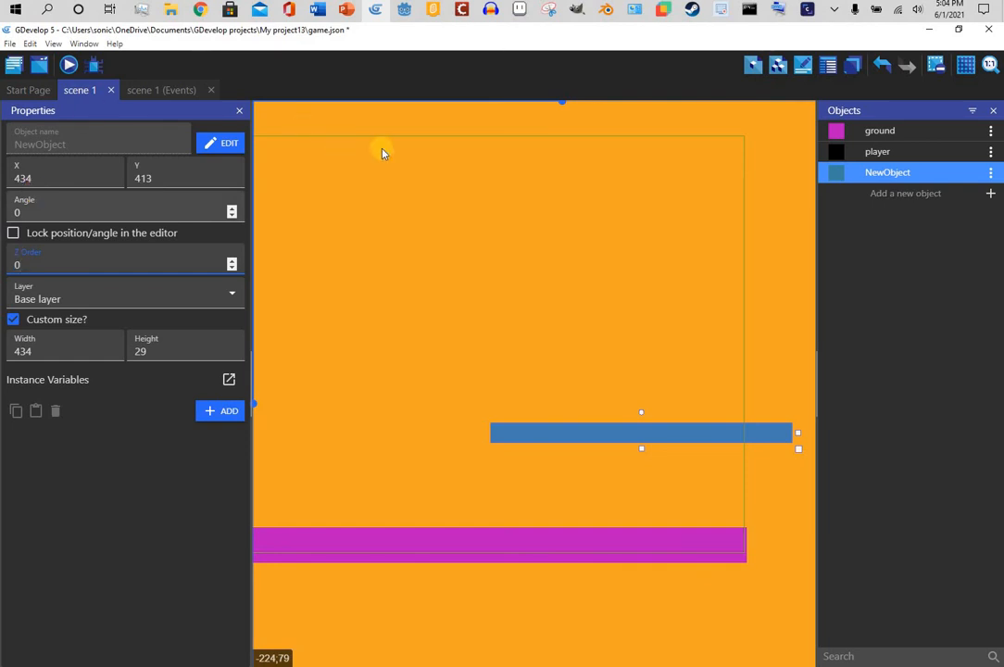
{"action": "left_click", "coordinate": [365, 186]}
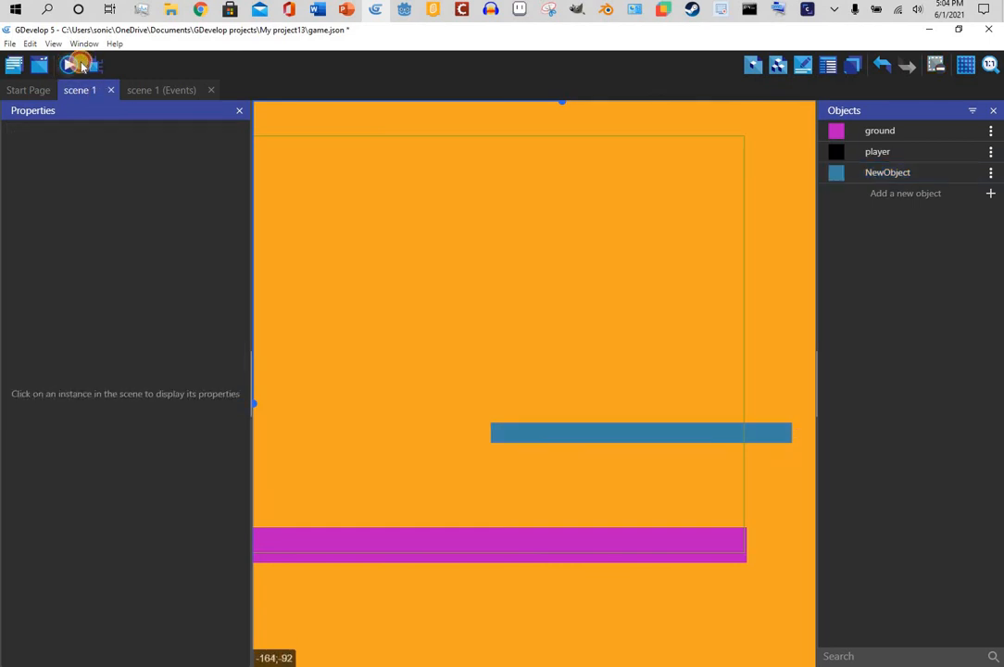
Step: Preview the scene and test moving the player and jumping up through the blue platform
{"action": "left_click", "coordinate": [77, 71]}
{"action": "key", "text": "Right"}
{"action": "key", "text": "space"}
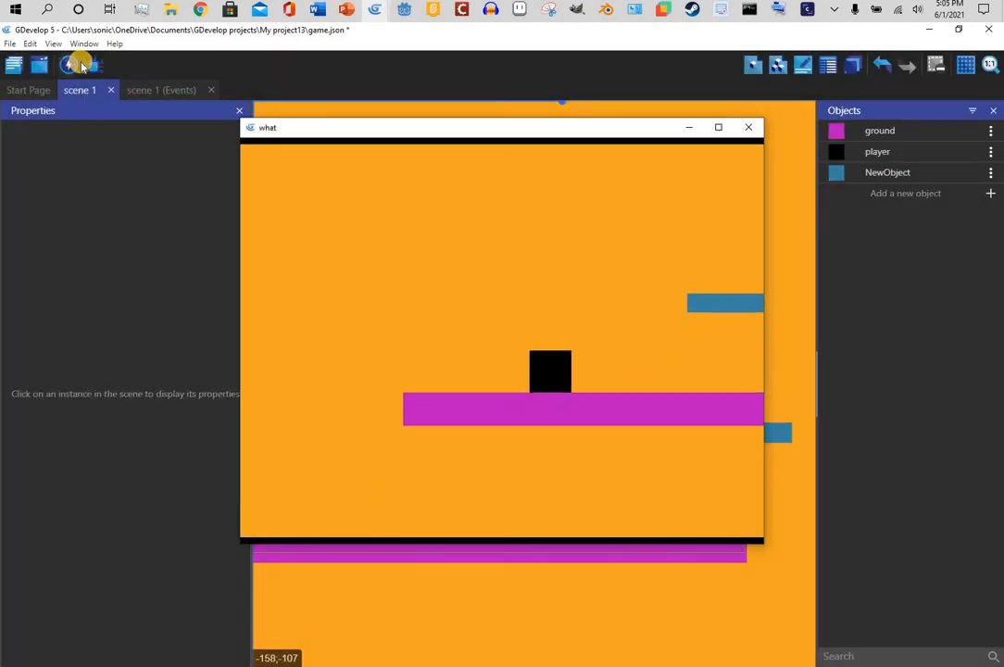
{"action": "key", "text": "space"}
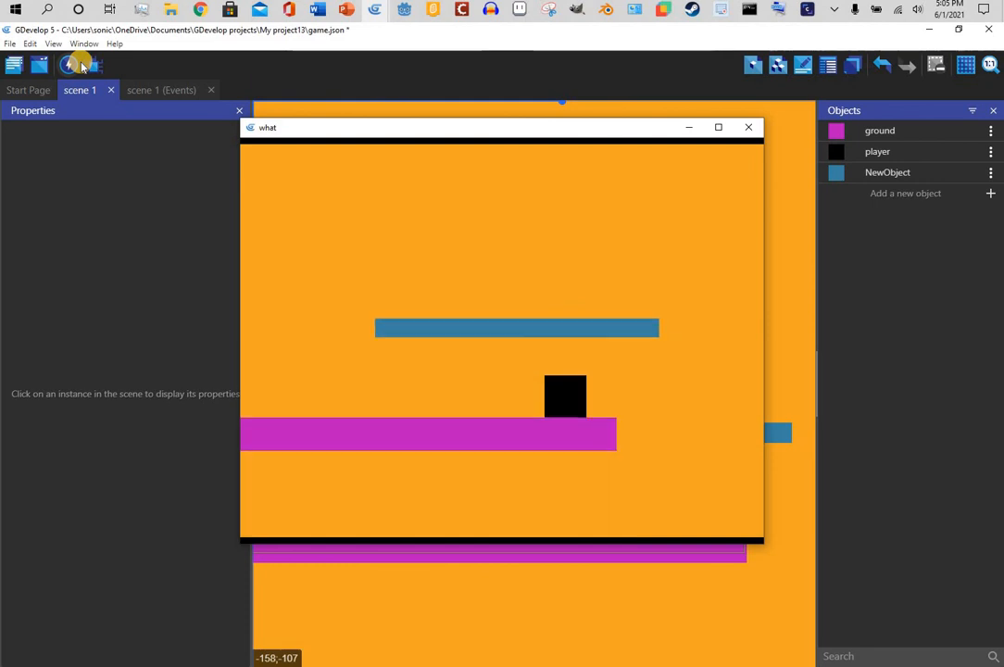
{"action": "key", "text": "space"}
{"action": "key", "text": "Left"}
{"action": "key", "text": "space"}
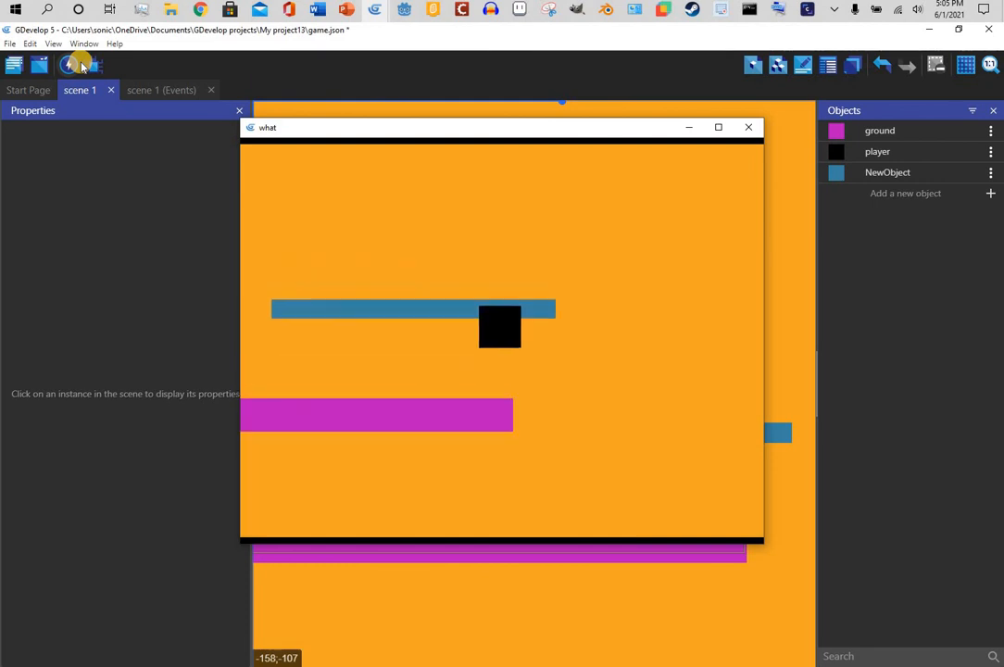
{"action": "left_click", "coordinate": [748, 127]}
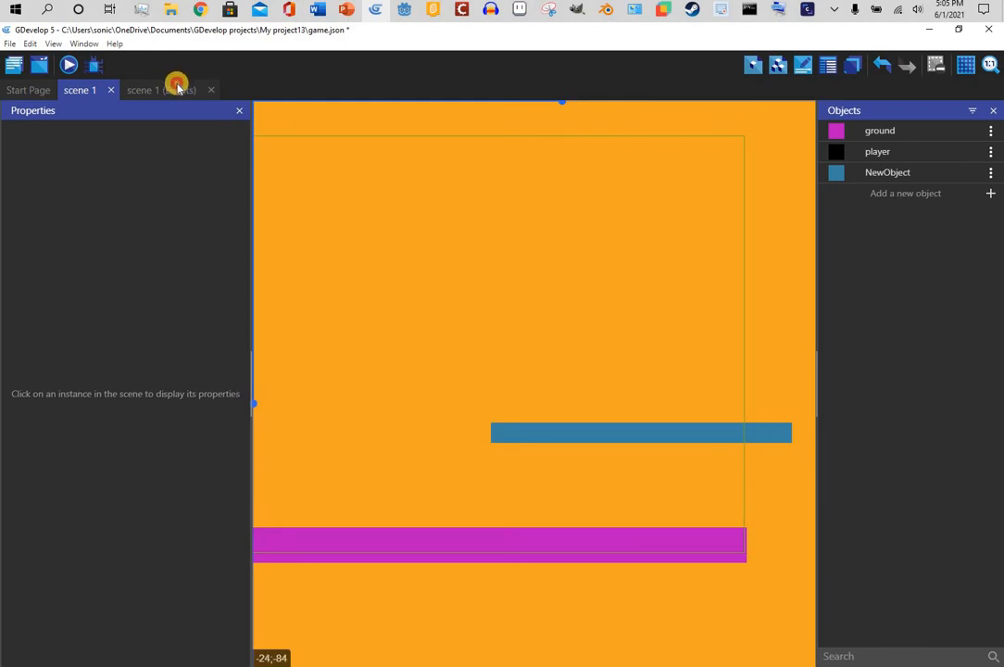
Step: Close the instance properties and add a new empty event to the scene 1 events
{"action": "left_click", "coordinate": [177, 88]}
{"action": "key", "text": "ctrl+shift+Tab"}
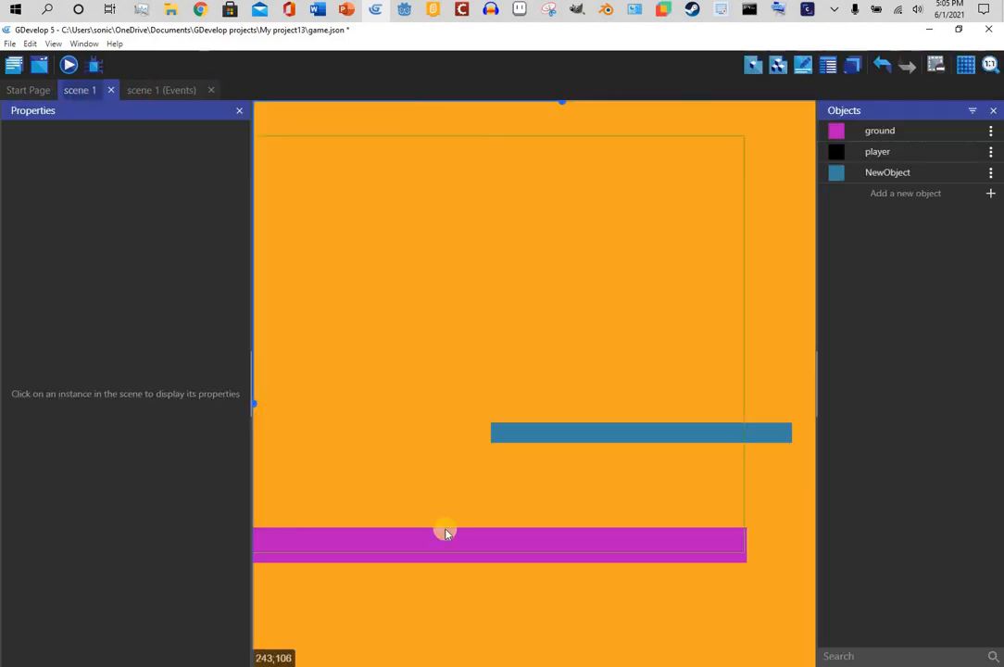
{"action": "left_click", "coordinate": [243, 112]}
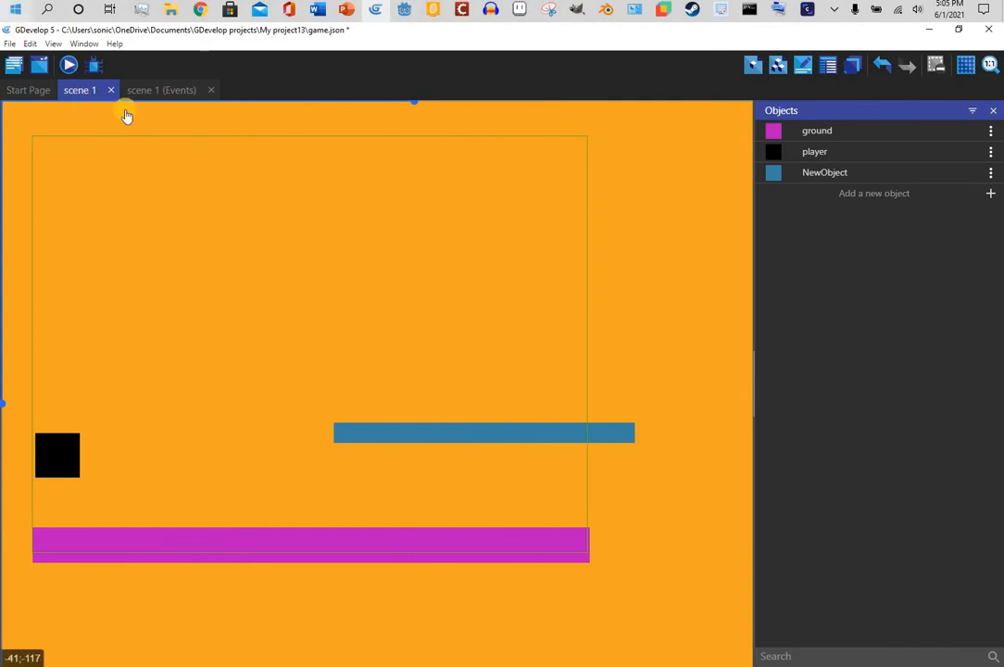
{"action": "left_click", "coordinate": [154, 90]}
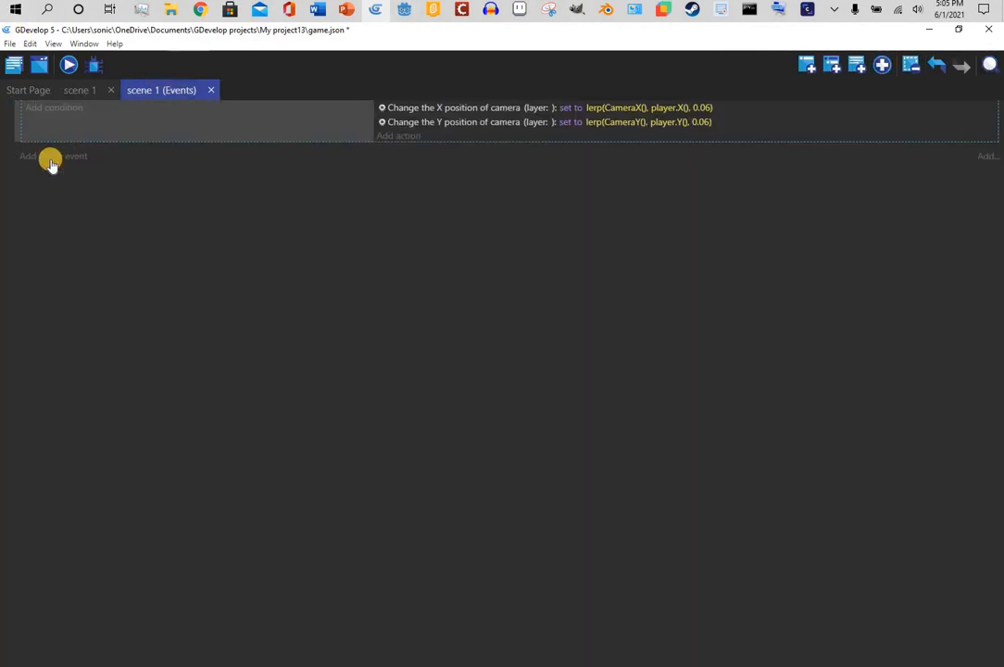
{"action": "left_click", "coordinate": [48, 156]}
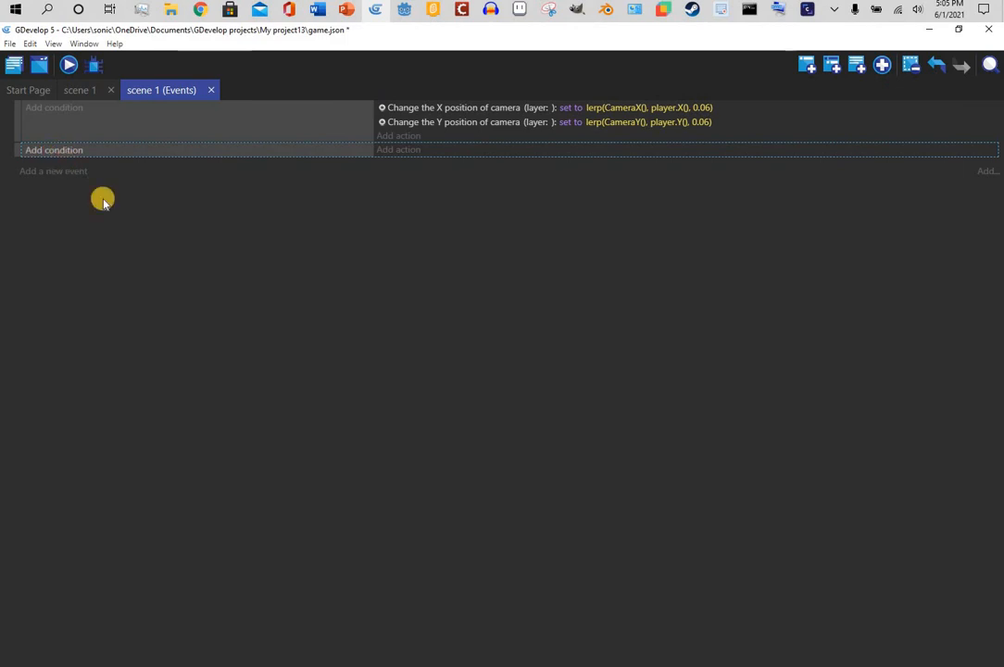
Step: Add a condition to the new event that the player's Y position is greater than 100
{"action": "left_click", "coordinate": [54, 150]}
{"action": "left_click", "coordinate": [85, 270]}
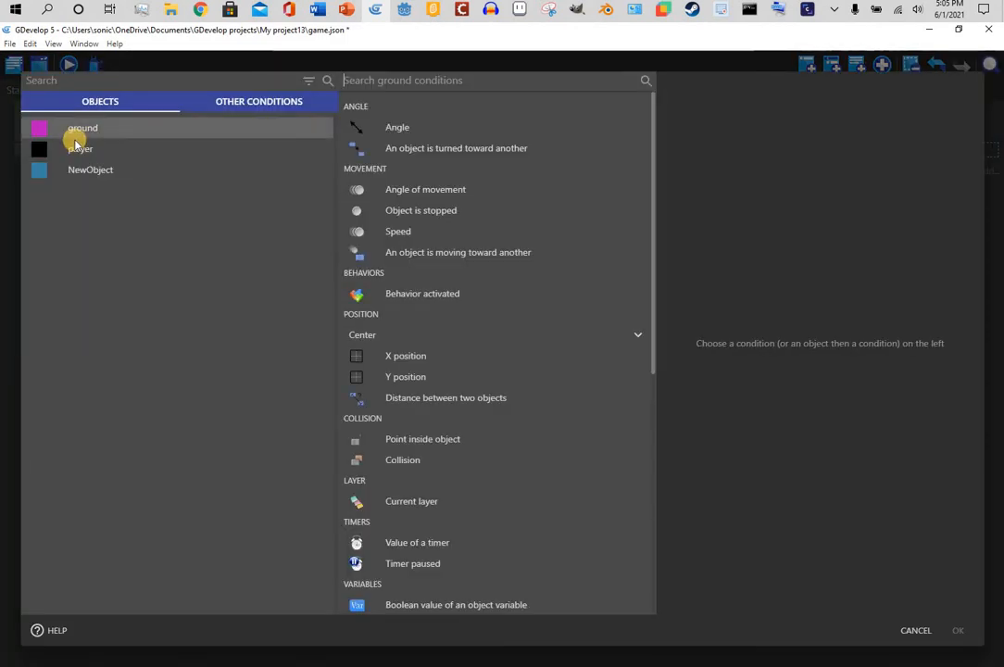
{"action": "left_click", "coordinate": [204, 150]}
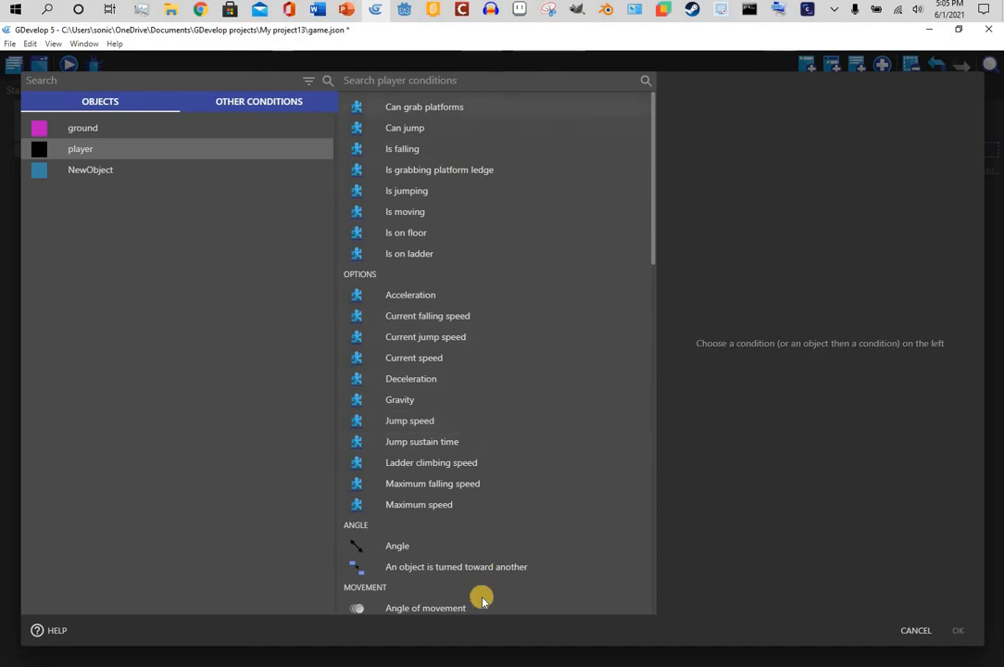
{"action": "scroll", "coordinate": [479, 595], "scroll_direction": "down", "scroll_amount": 5}
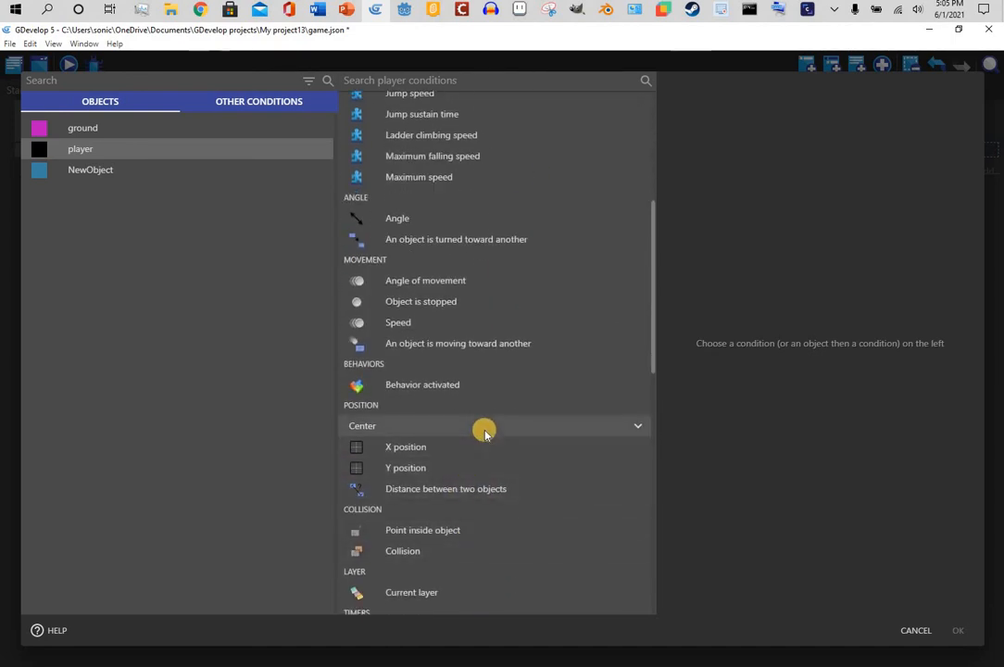
{"action": "left_click", "coordinate": [471, 467]}
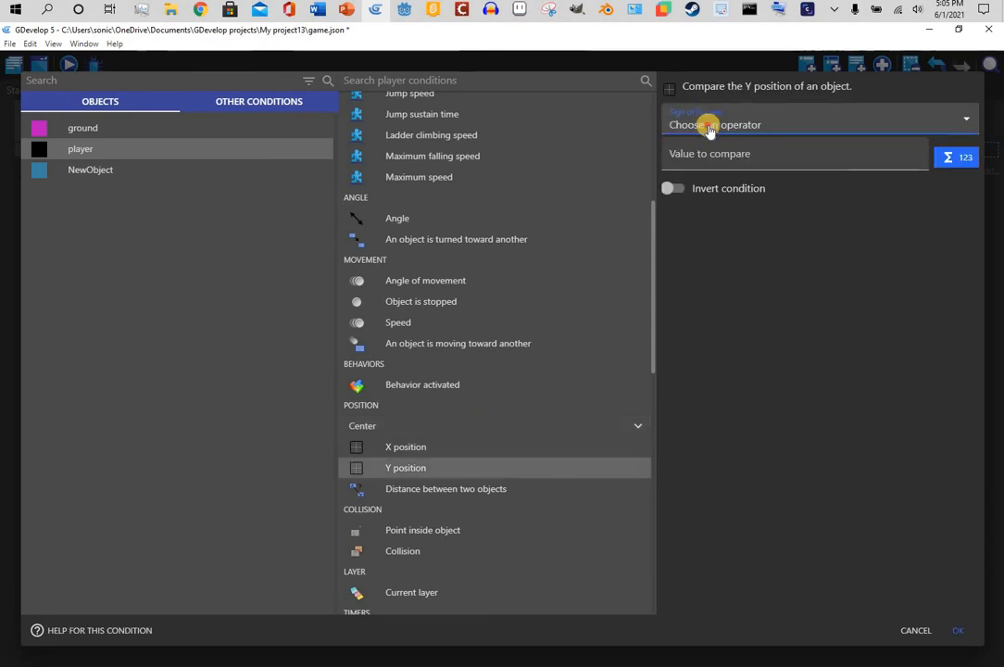
{"action": "left_click", "coordinate": [708, 126]}
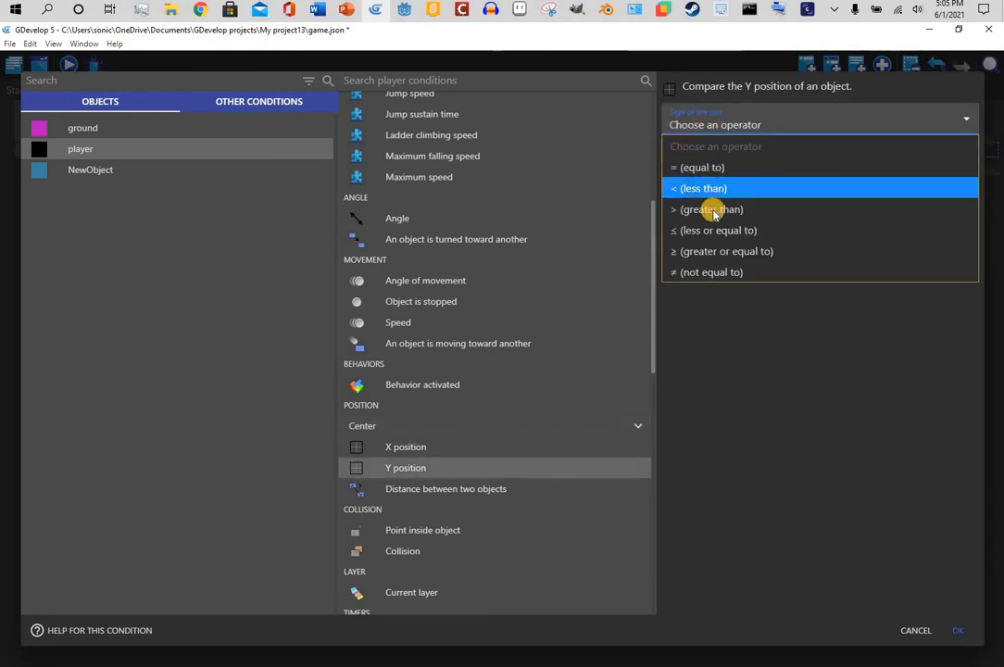
{"action": "left_click", "coordinate": [713, 209]}
{"action": "left_click", "coordinate": [718, 163]}
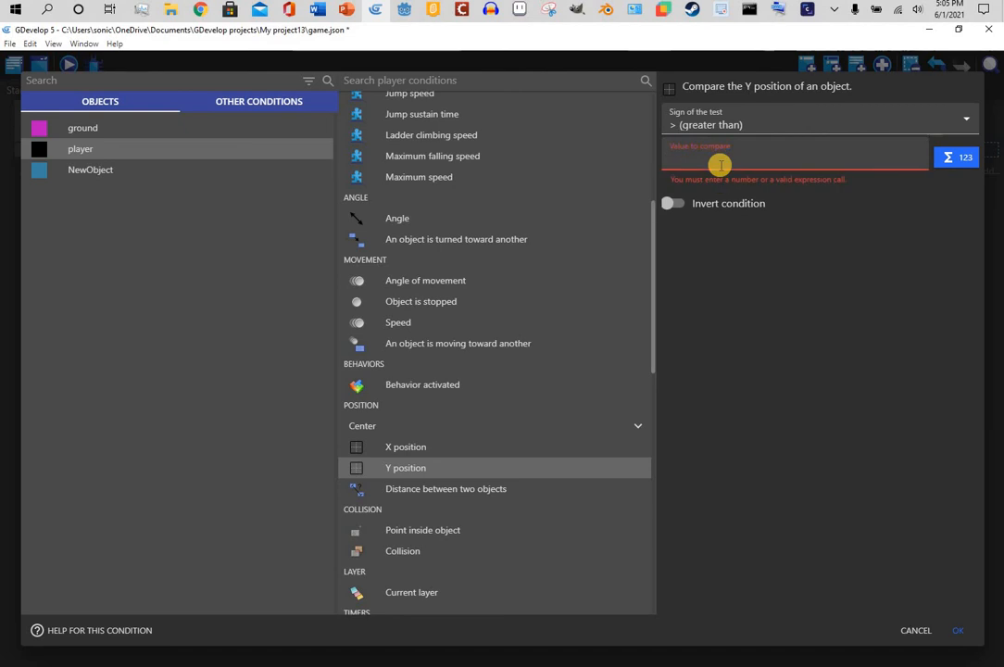
{"action": "type", "text": "100"}
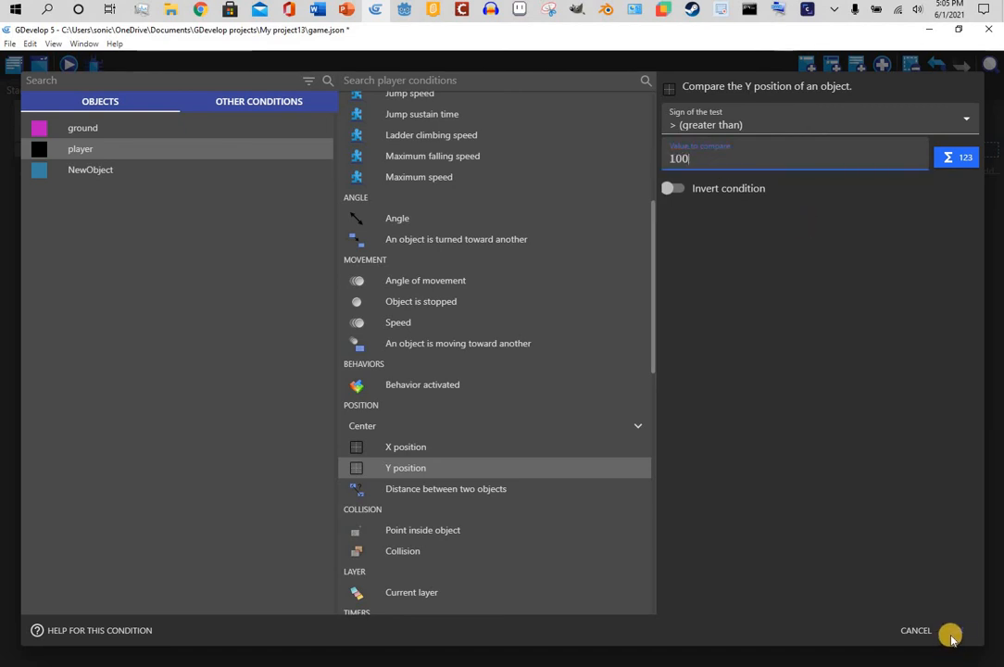
{"action": "left_click", "coordinate": [954, 633]}
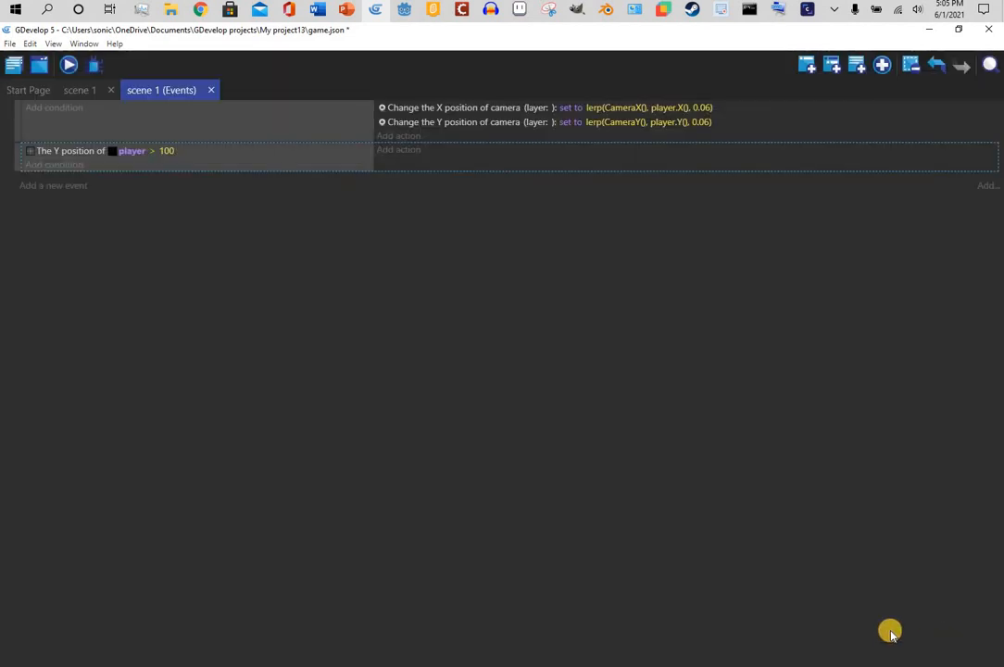
Step: Set the comparison value of the player's Y position condition to 1000
{"action": "left_click", "coordinate": [168, 152]}
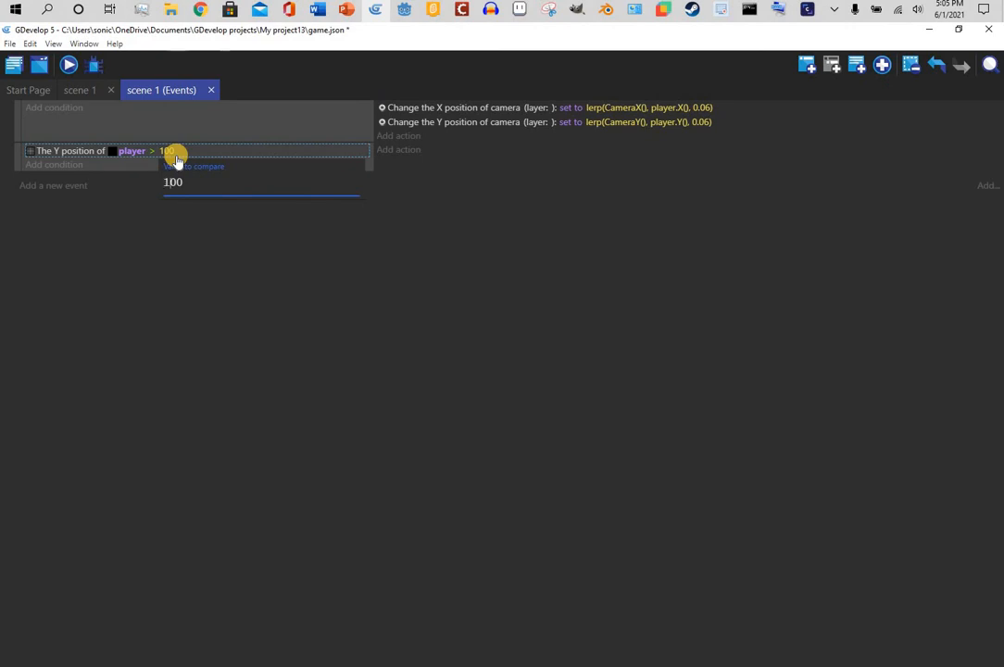
{"action": "type", "text": "0"}
{"action": "left_click", "coordinate": [258, 293]}
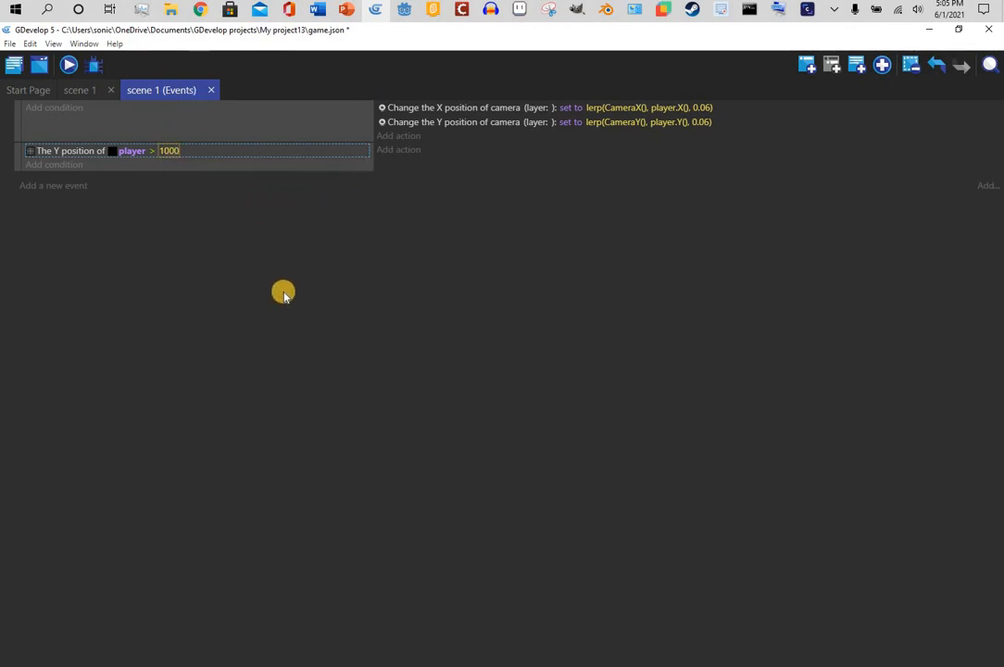
Step: Add a Sprite object without images to scene 1, place it over the player's starting position, and return to the scene events
{"action": "left_click", "coordinate": [91, 92]}
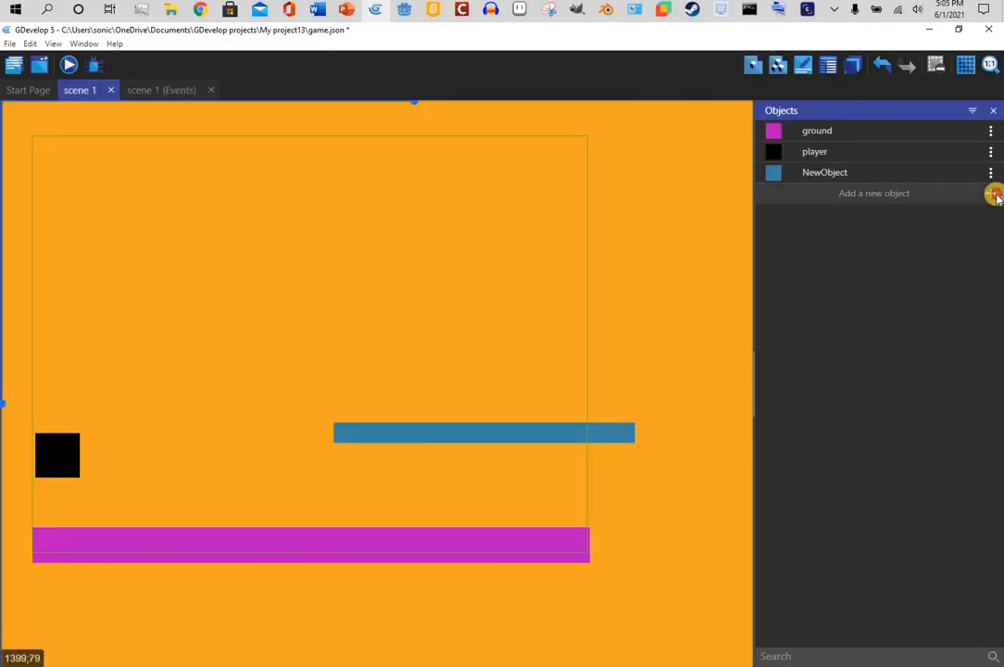
{"action": "left_click", "coordinate": [992, 194]}
{"action": "left_click", "coordinate": [432, 167]}
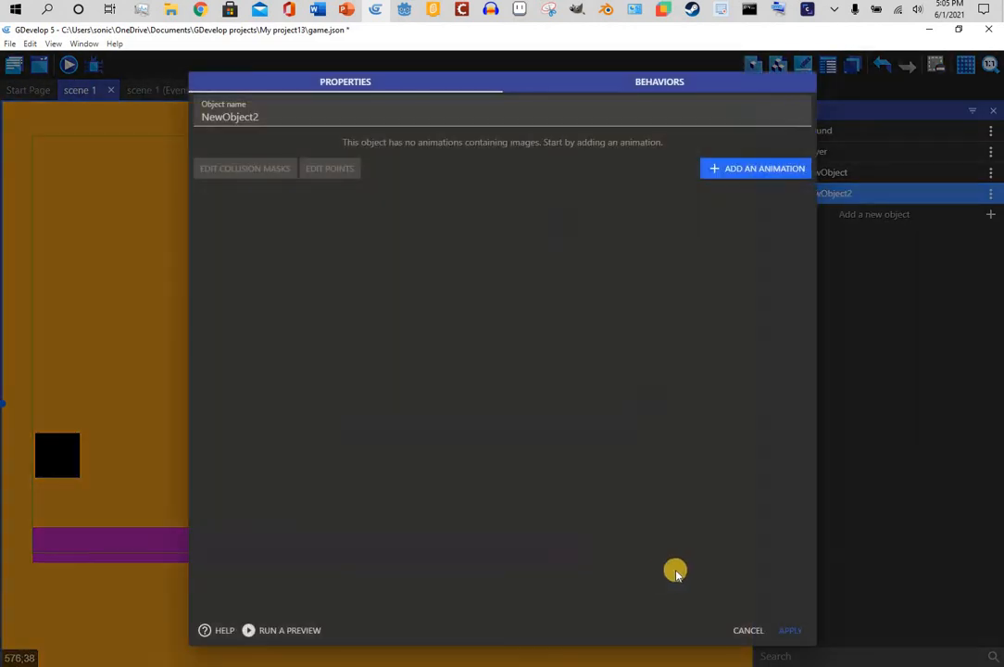
{"action": "left_click", "coordinate": [820, 260]}
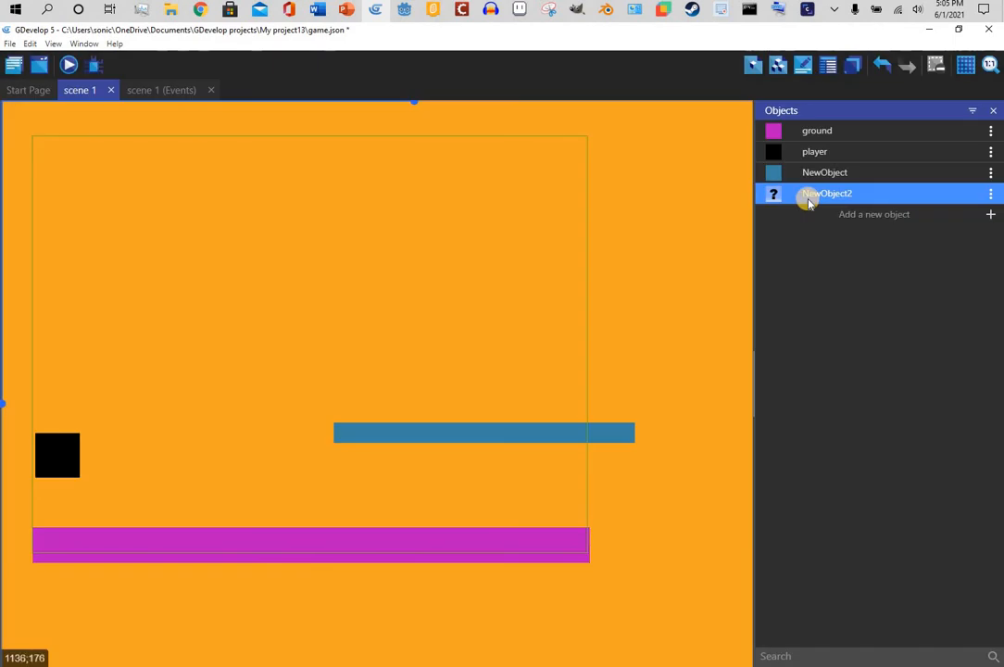
{"action": "left_click_drag", "start_coordinate": [807, 194], "coordinate": [179, 405]}
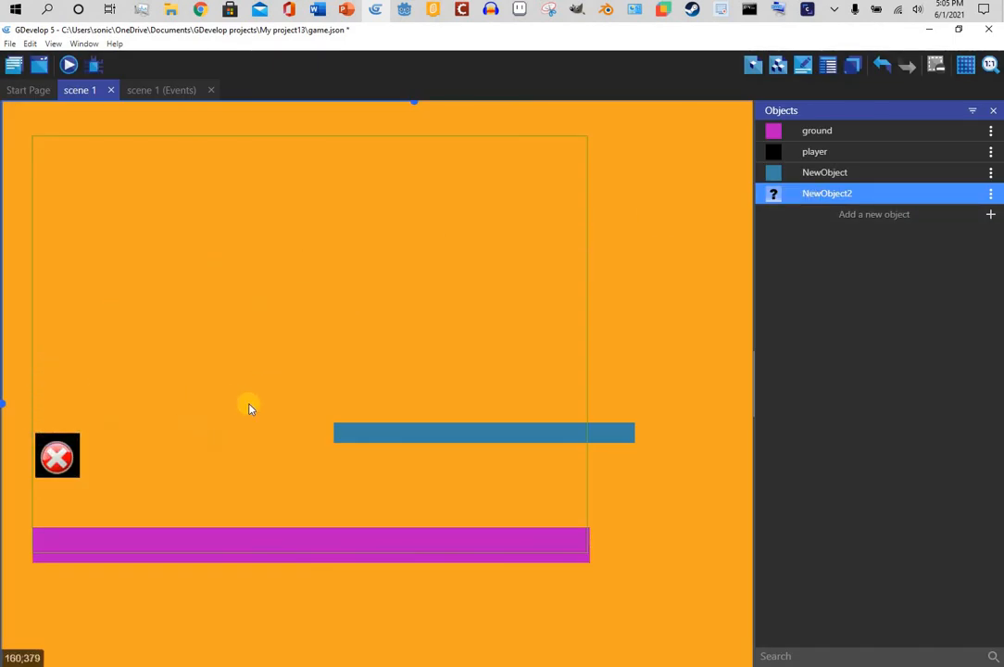
{"action": "left_click", "coordinate": [162, 89]}
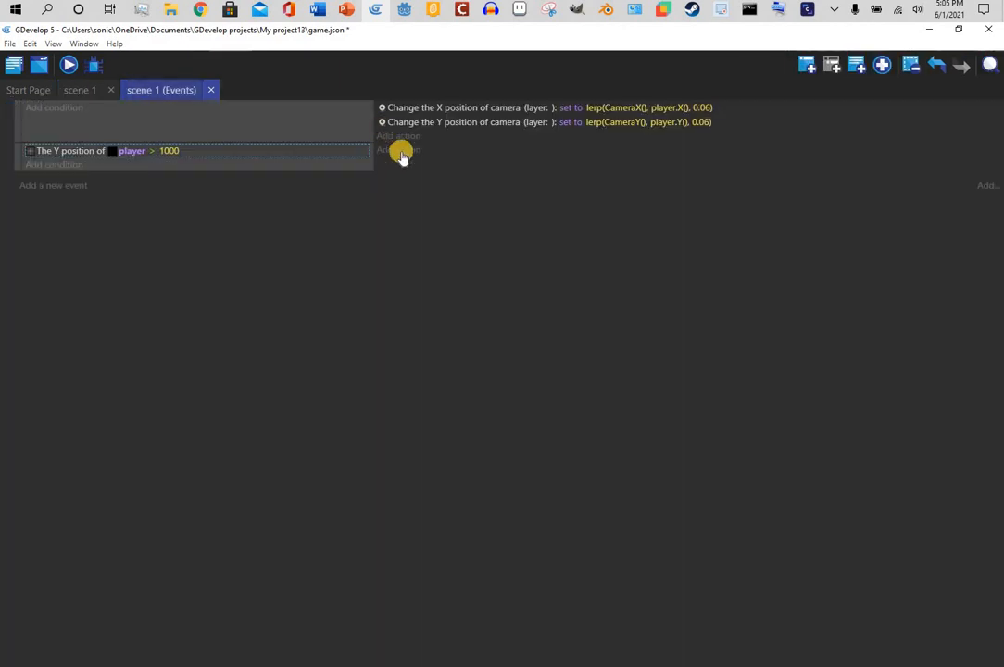
Step: Start a Position action for the player in the event that checks for a Y position above 1000
{"action": "left_click", "coordinate": [398, 150]}
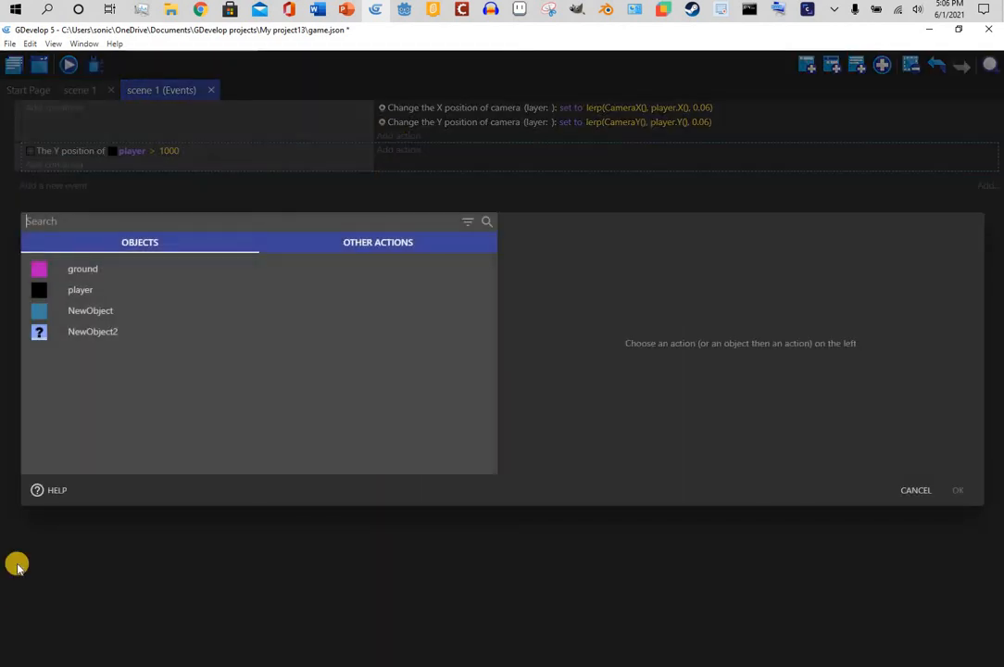
{"action": "left_click", "coordinate": [119, 294]}
{"action": "scroll", "coordinate": [440, 338], "scroll_direction": "down", "scroll_amount": 2}
{"action": "scroll", "coordinate": [441, 338], "scroll_direction": "down", "scroll_amount": 5}
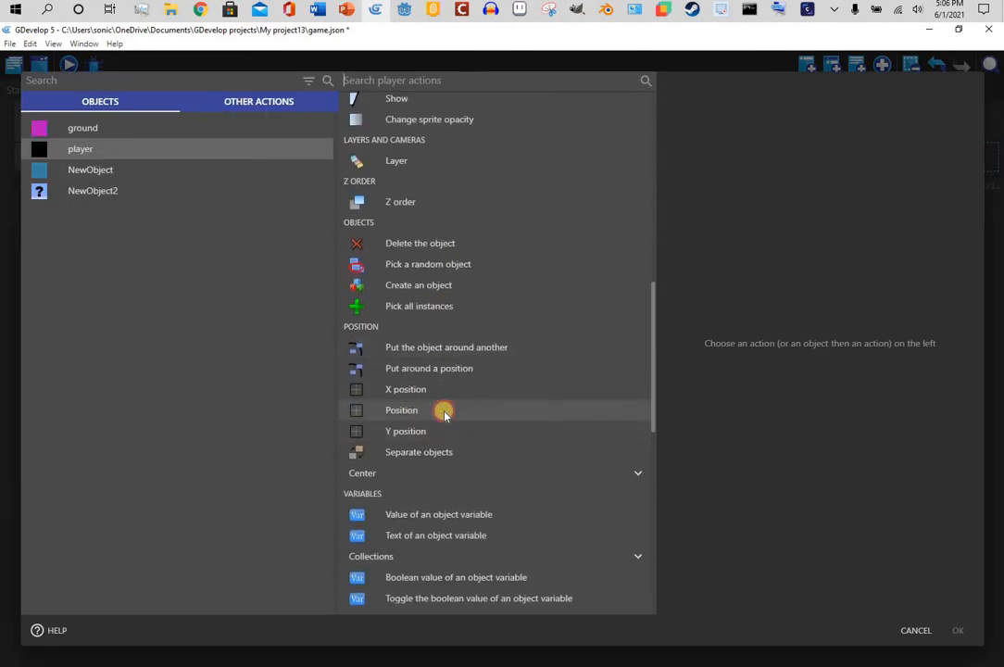
{"action": "left_click", "coordinate": [408, 410]}
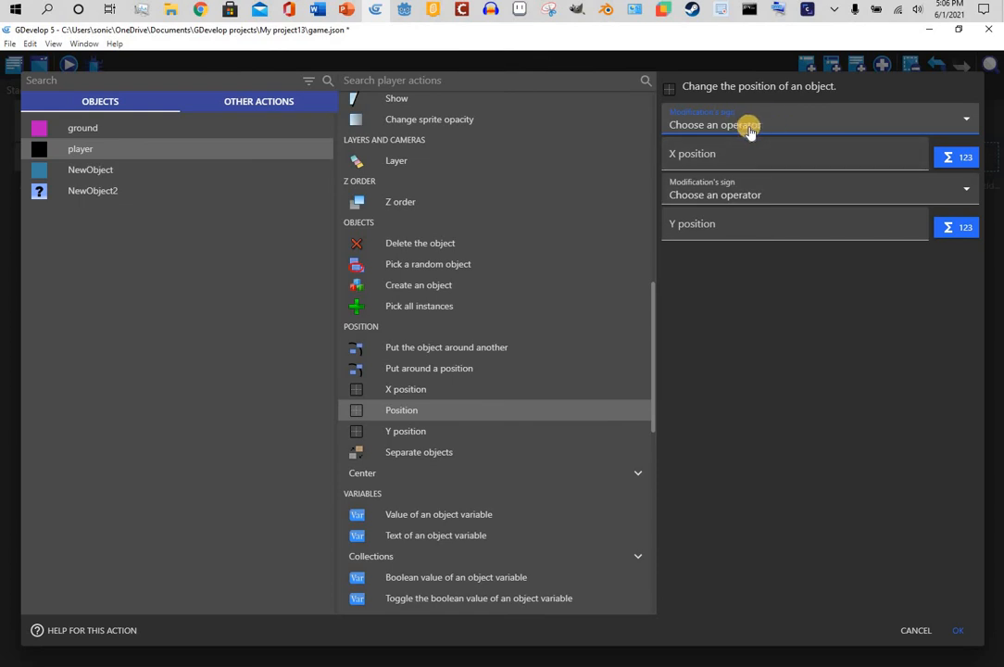
Step: Set the action's X position to NewObject2.X() using the "set to" operator
{"action": "left_click", "coordinate": [750, 132]}
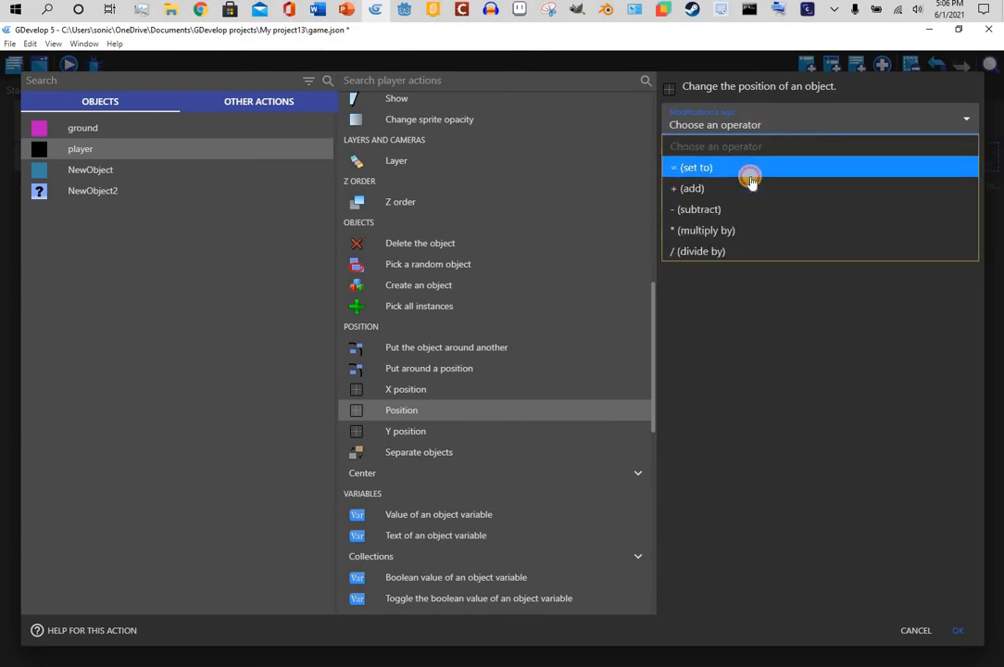
{"action": "left_click", "coordinate": [751, 169]}
{"action": "left_click", "coordinate": [731, 150]}
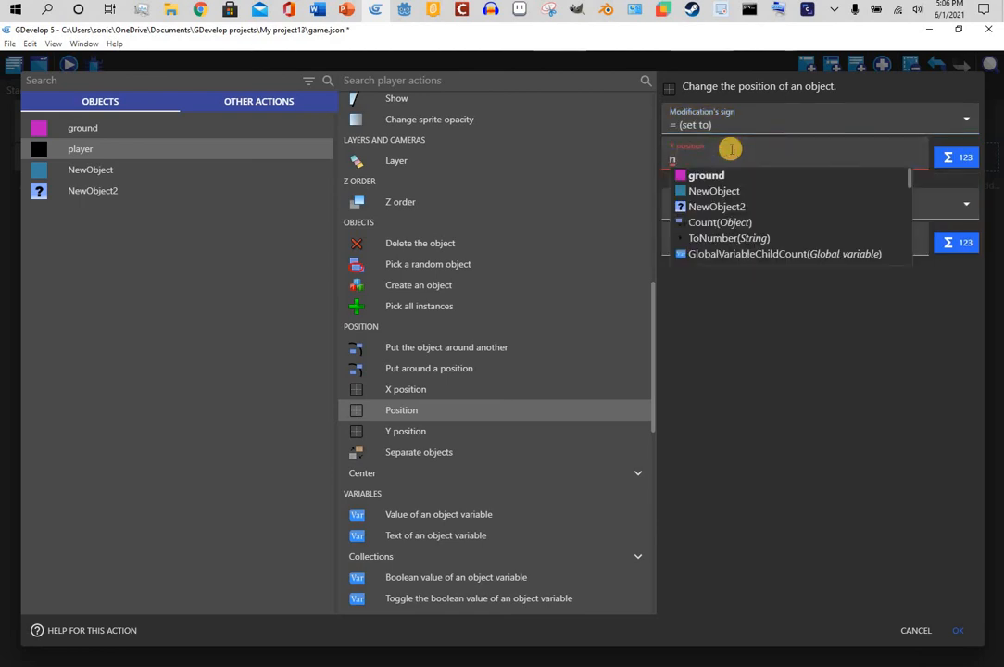
{"action": "left_click", "coordinate": [728, 206]}
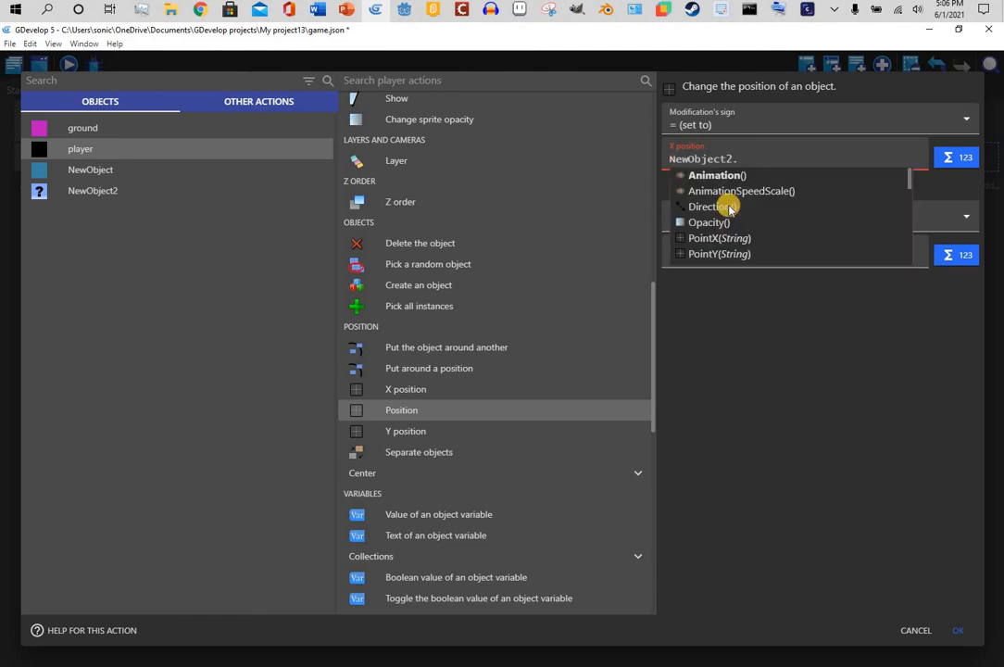
{"action": "type", "text": "x"}
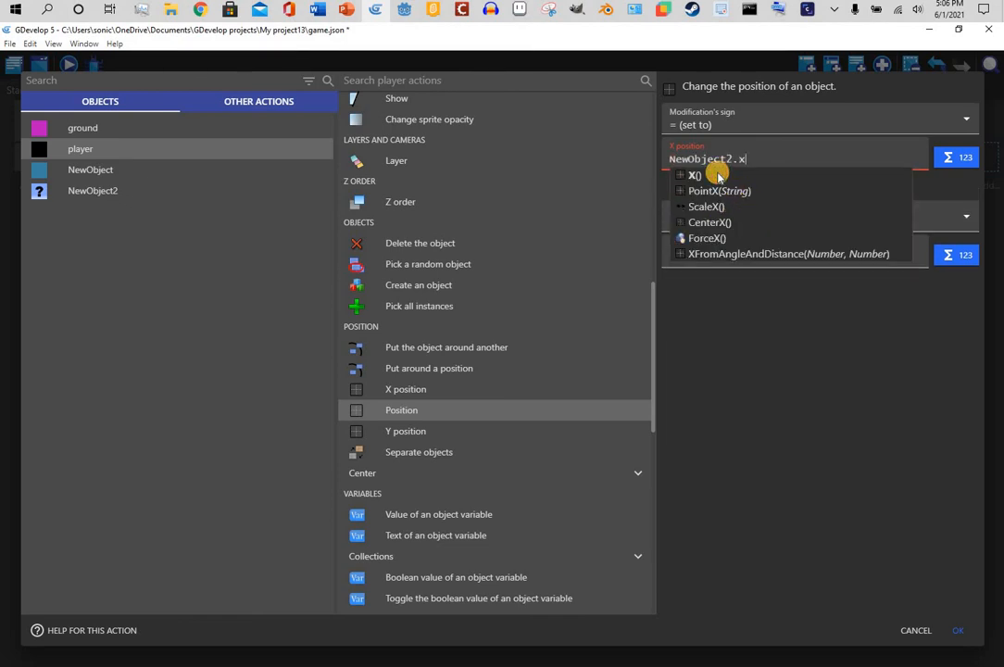
{"action": "left_click", "coordinate": [718, 176]}
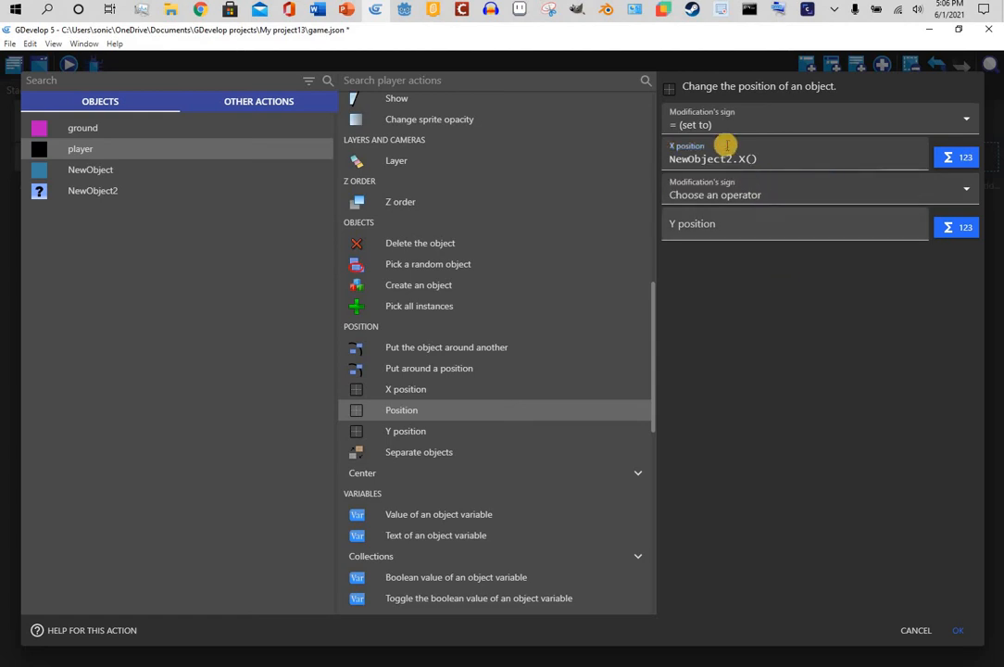
Step: Set the action's Y position to NewObject2.Y() using the "set to" operator and confirm the action
{"action": "left_click", "coordinate": [735, 185]}
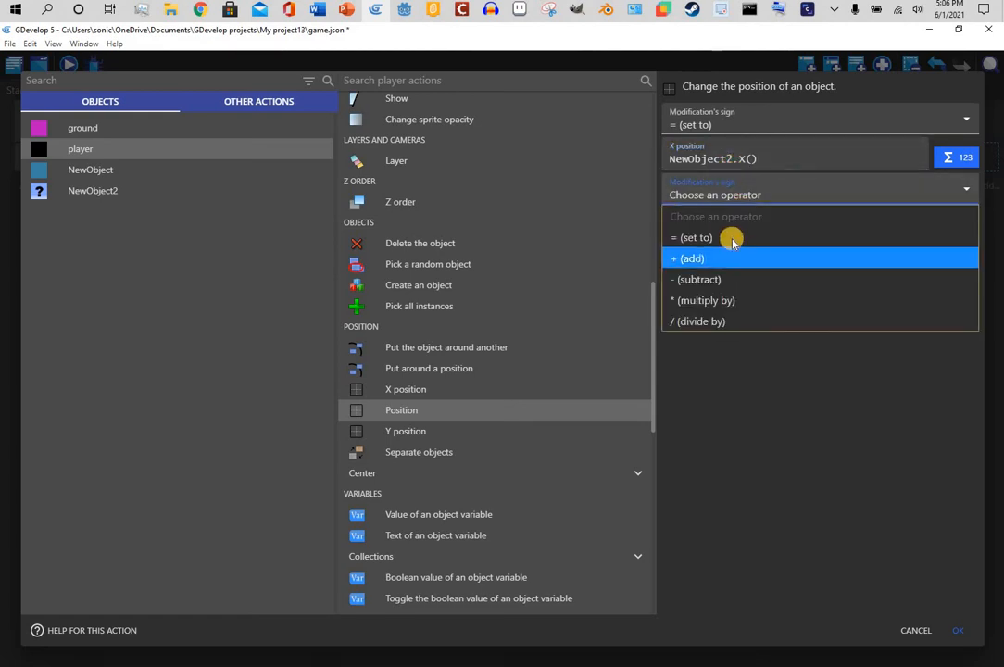
{"action": "left_click", "coordinate": [724, 227]}
{"action": "left_click", "coordinate": [720, 221]}
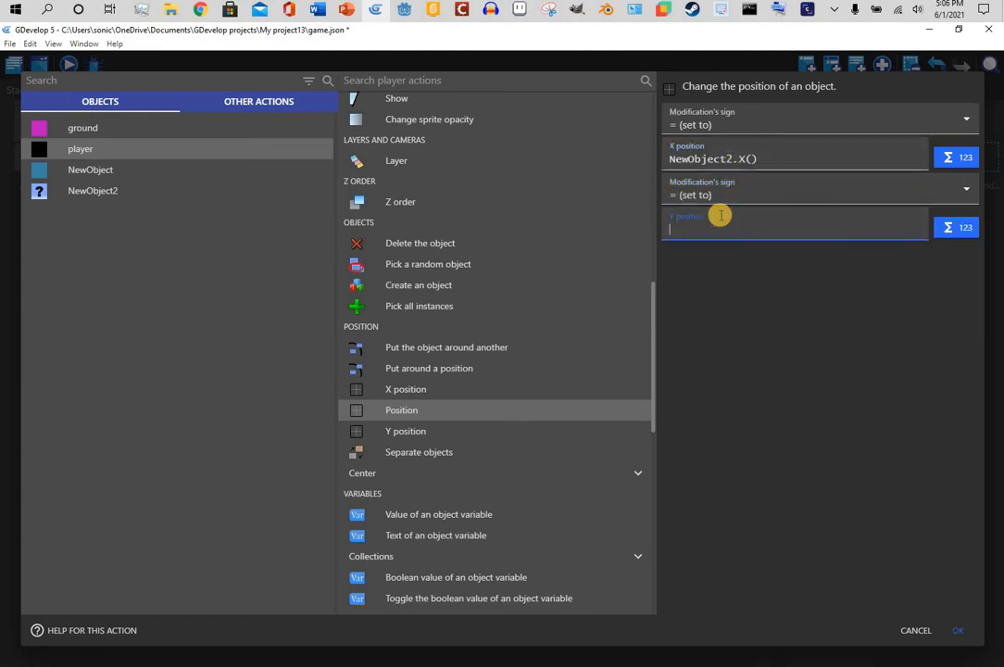
{"action": "type", "text": "ne"}
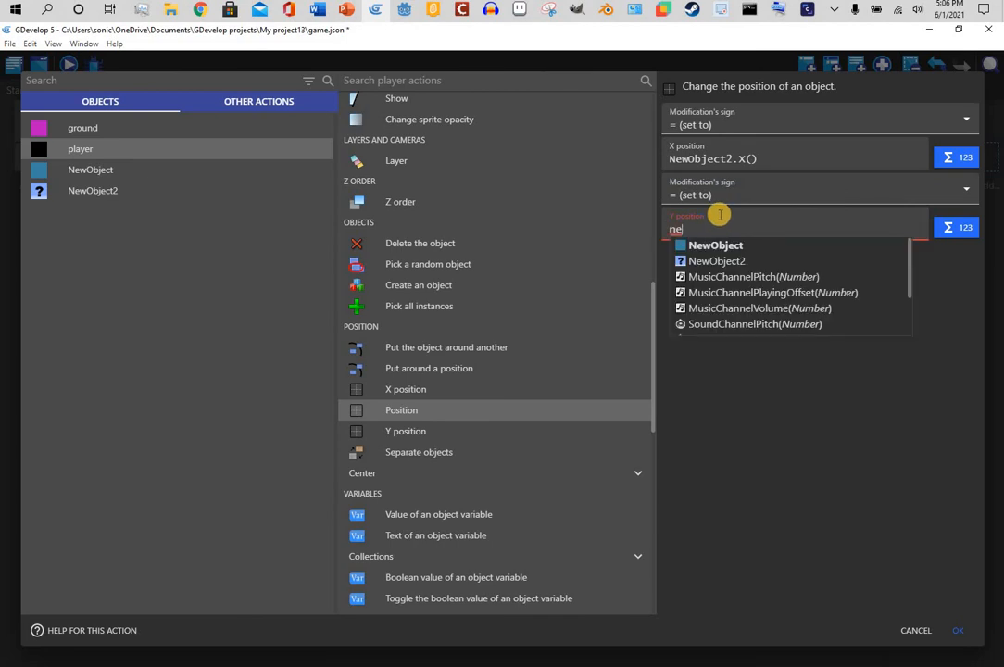
{"action": "left_click", "coordinate": [731, 263]}
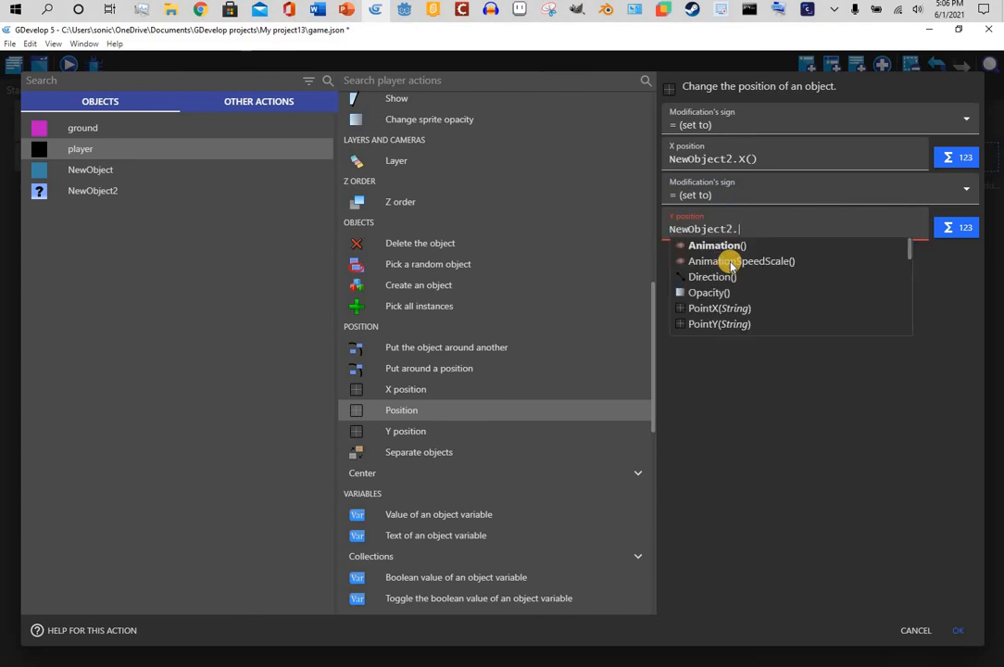
{"action": "type", "text": "y"}
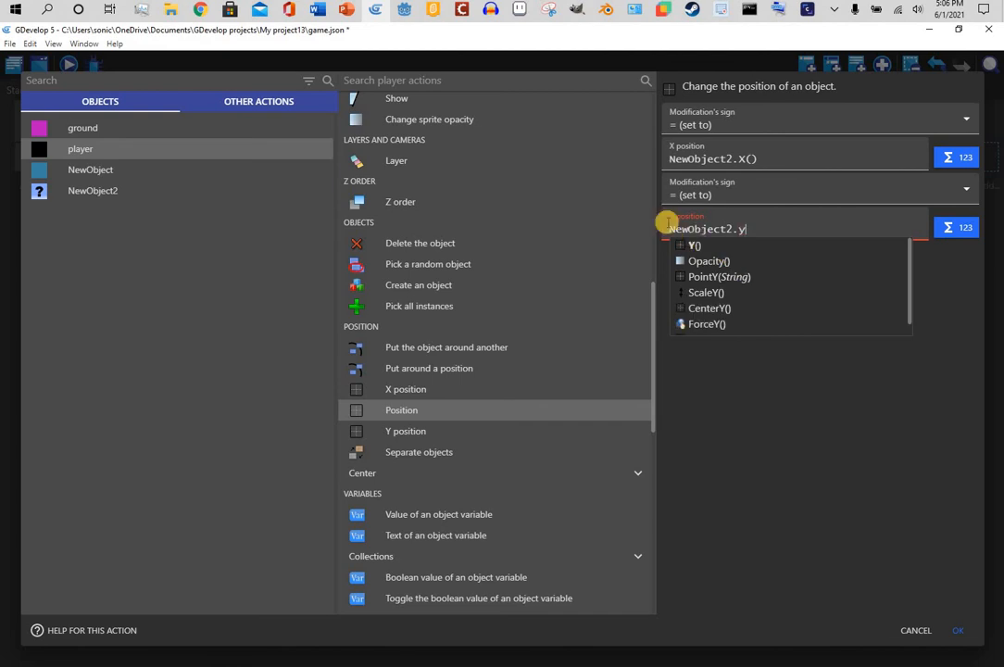
{"action": "left_click", "coordinate": [707, 247]}
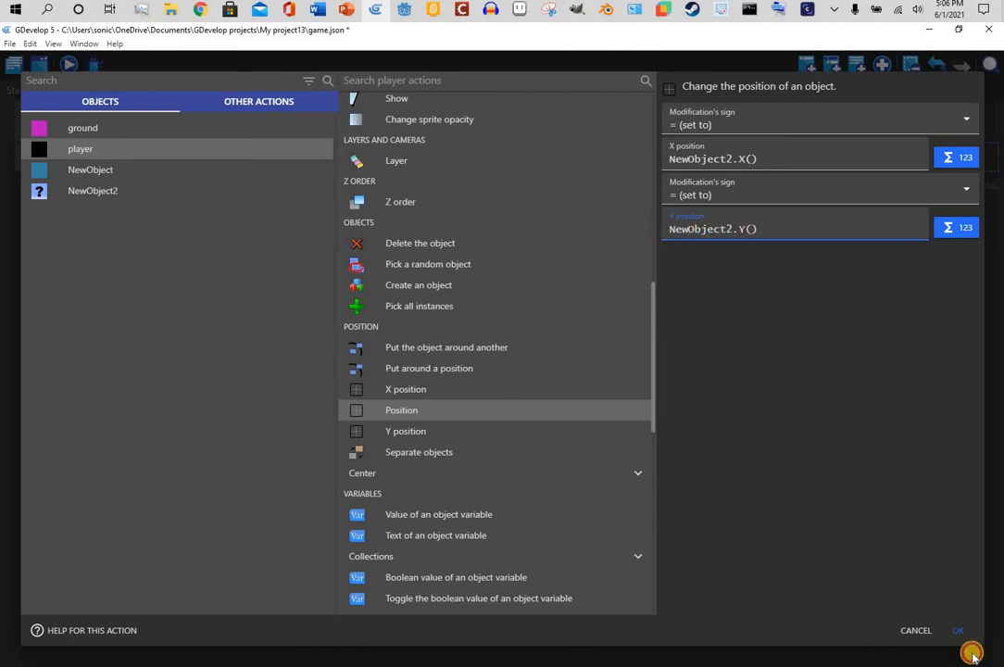
Step: Preview the scene, test falling off the ground, respawning and jumping through the blue platform, and close the preview
{"action": "left_click", "coordinate": [69, 66]}
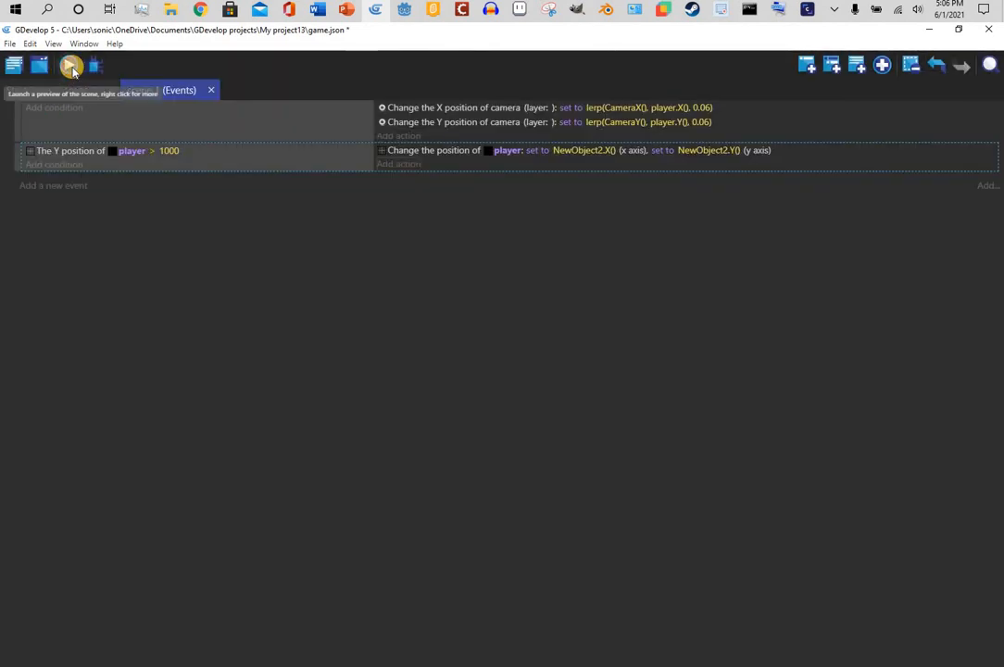
{"action": "left_click", "coordinate": [71, 65]}
{"action": "key", "text": "Left"}
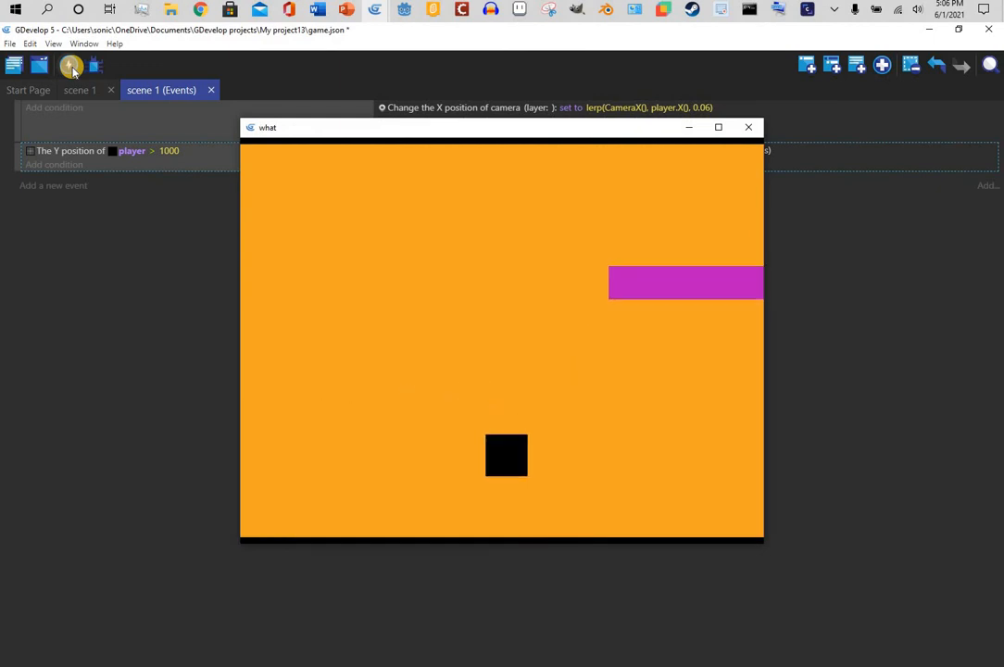
{"action": "key", "text": "space"}
{"action": "key", "text": "space"}
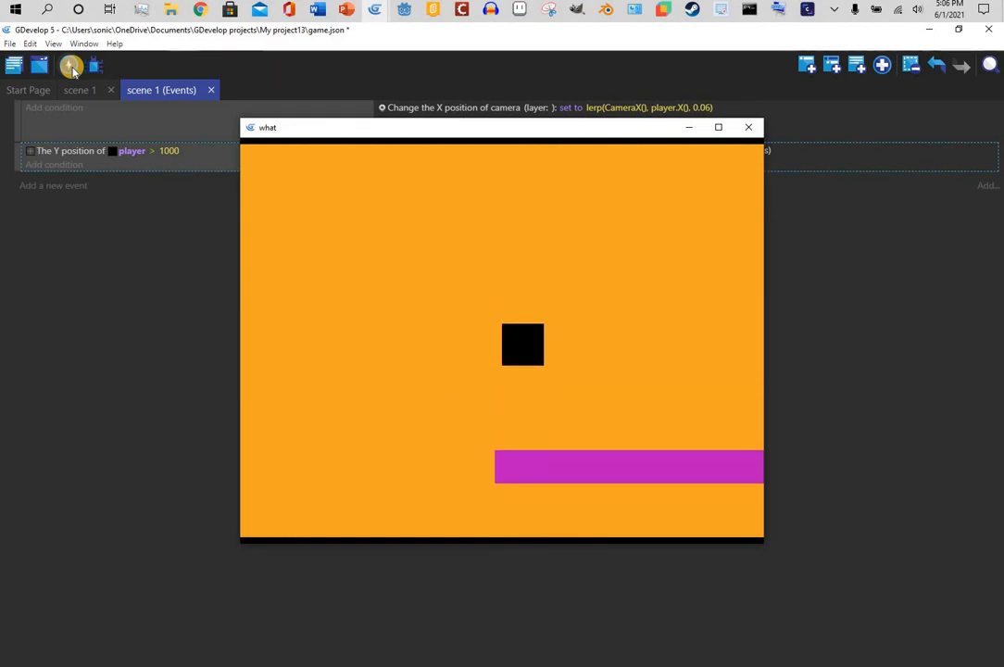
{"action": "key", "text": "Right"}
{"action": "key", "text": "Right"}
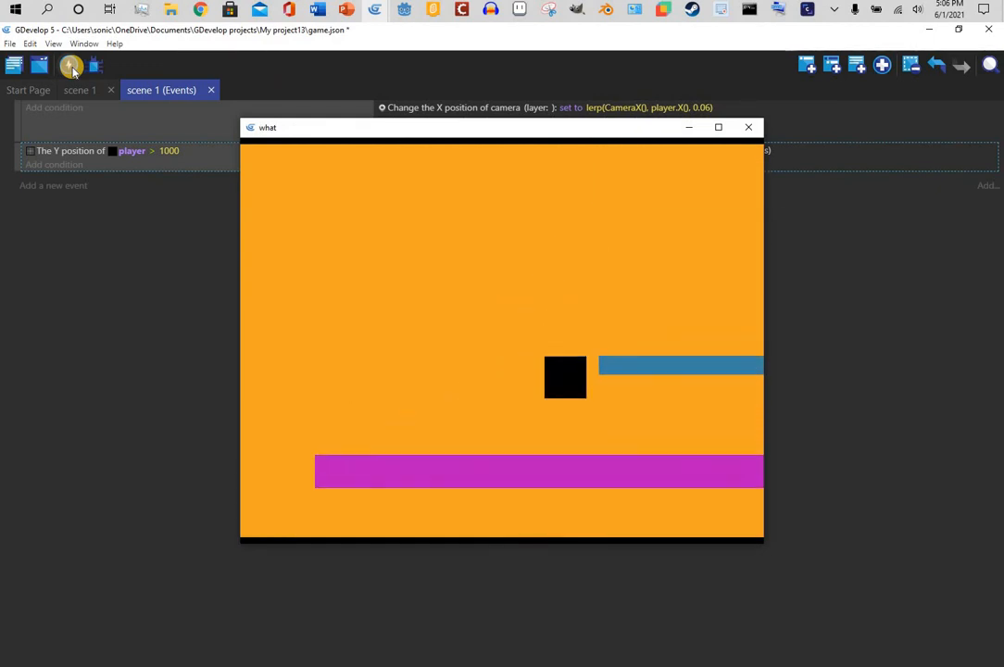
{"action": "key", "text": "Right"}
{"action": "key", "text": "space"}
{"action": "key", "text": "Left"}
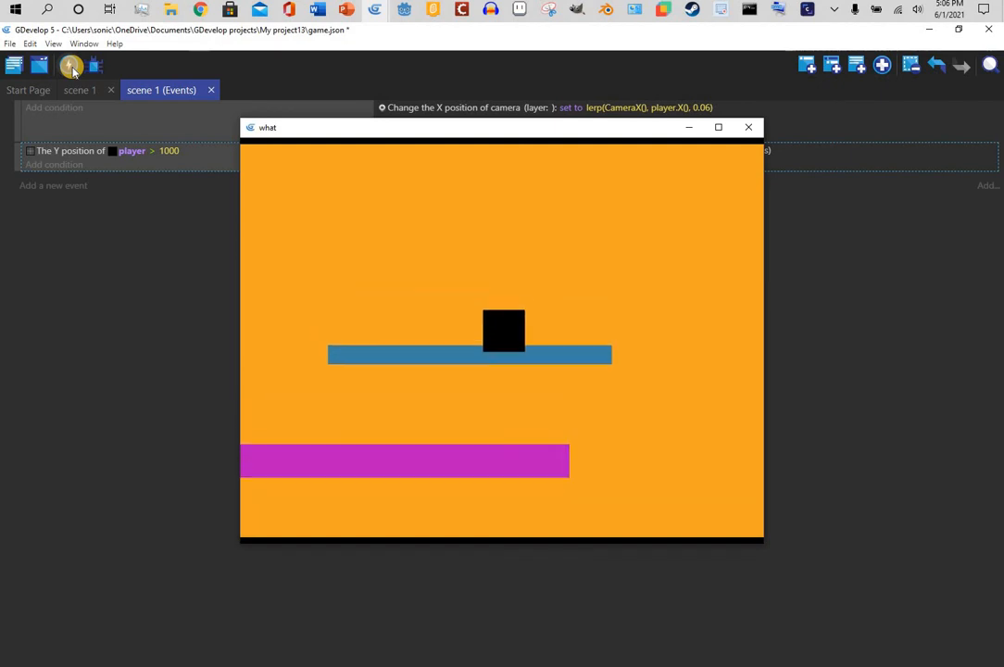
{"action": "key", "text": "space"}
{"action": "key", "text": "Left"}
{"action": "key", "text": "space"}
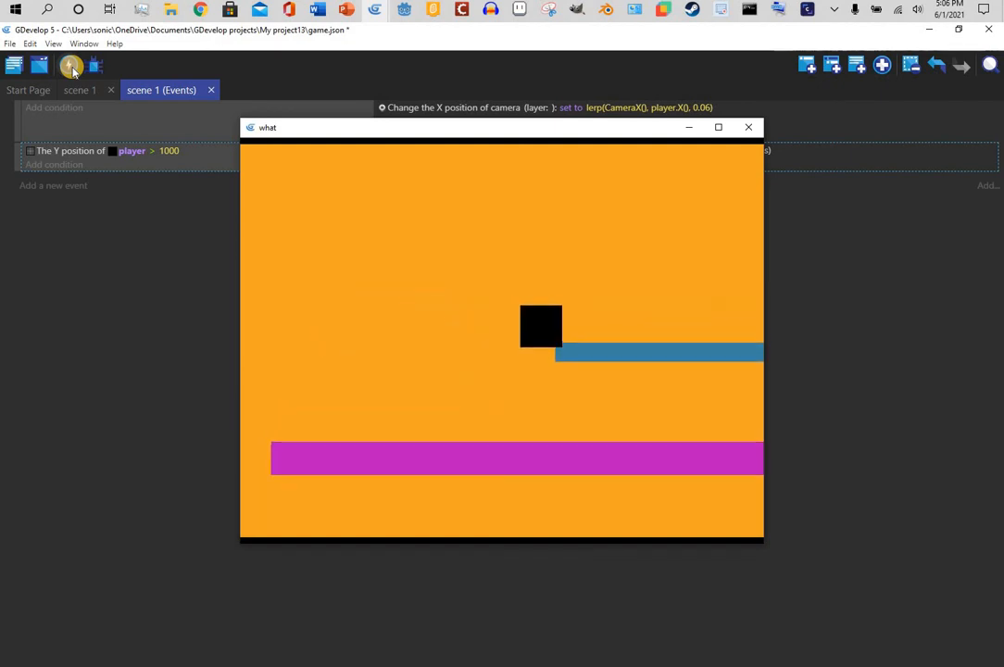
{"action": "key", "text": "Right"}
{"action": "key", "text": "space"}
{"action": "key", "text": "Left"}
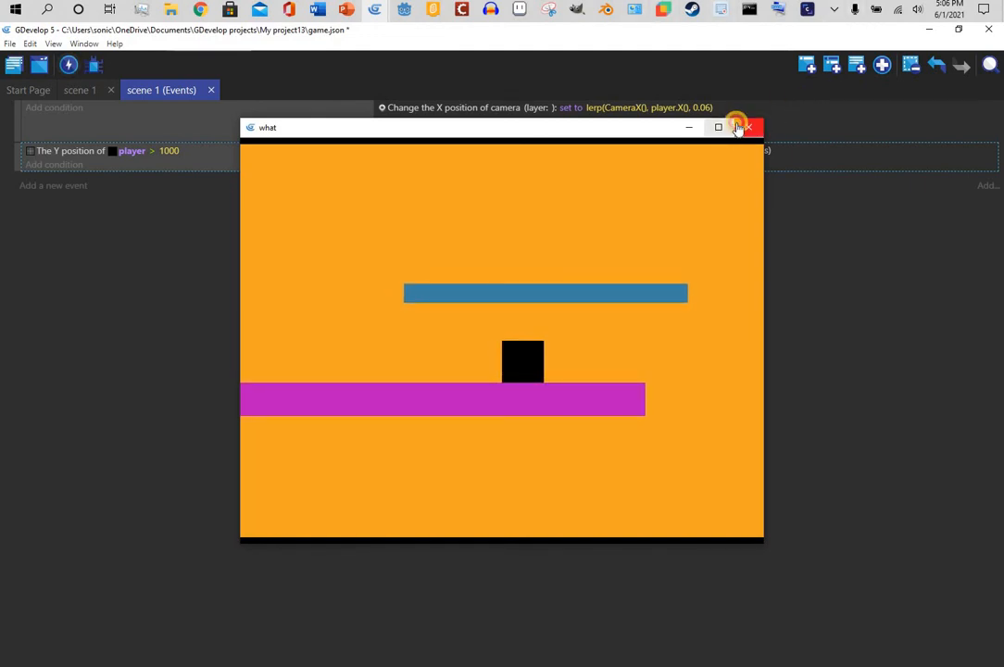
{"action": "left_click", "coordinate": [747, 127]}
Step: Move the blue jump-through platform in scene 1 slightly lower, closer to the ground
{"action": "left_click", "coordinate": [69, 90]}
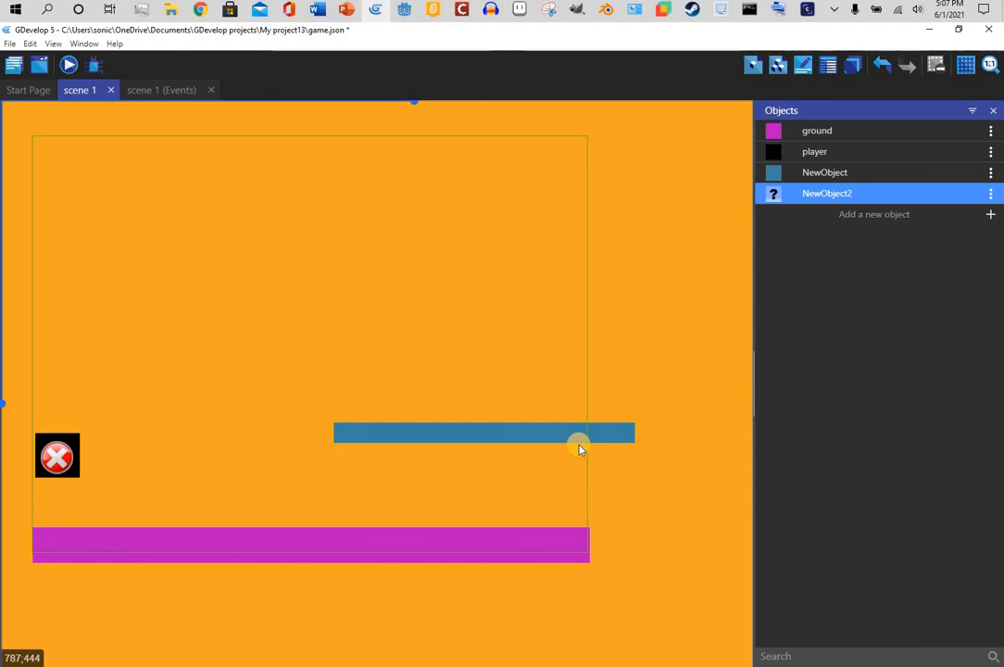
{"action": "left_click_drag", "start_coordinate": [578, 448], "coordinate": [583, 480]}
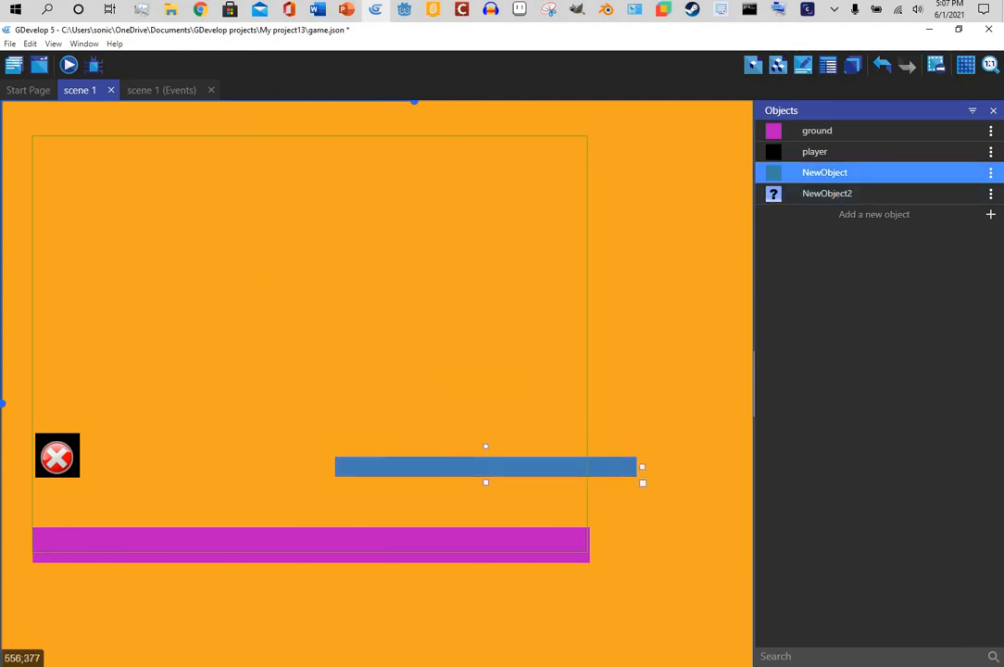
Step: Preview scene 1 and test jumping onto the lowered blue platform and returning to the ground
{"action": "left_click", "coordinate": [68, 64]}
{"action": "key", "text": "Right"}
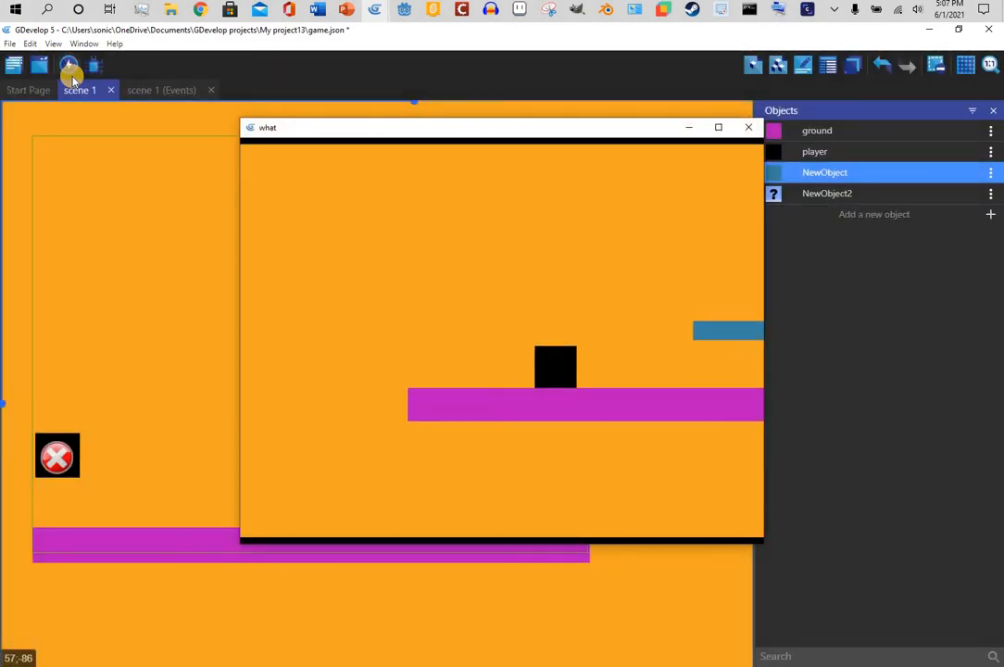
{"action": "key", "text": "space"}
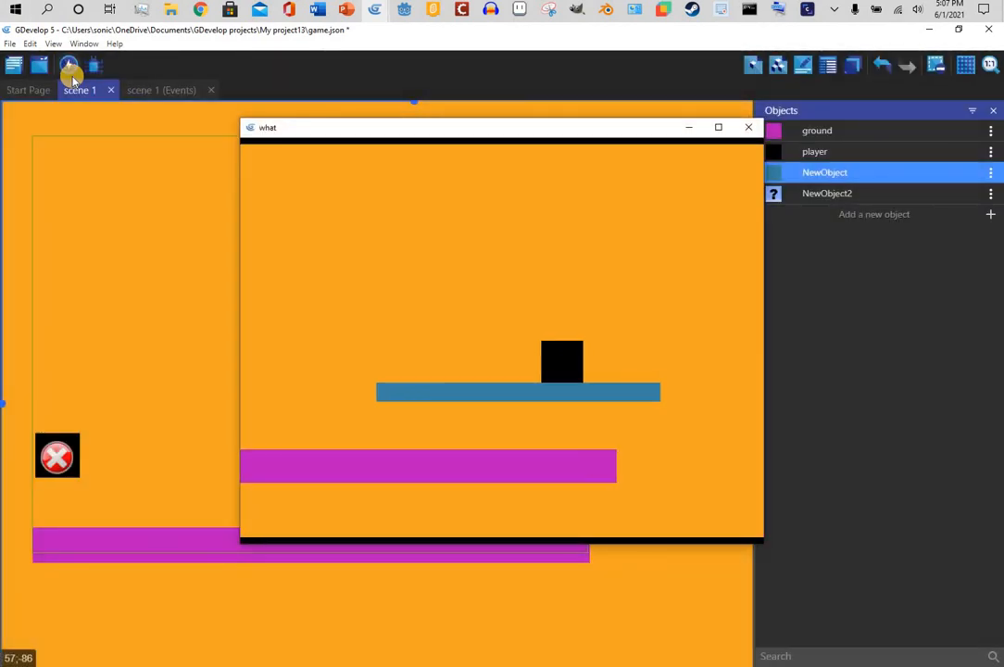
{"action": "key", "text": "Left"}
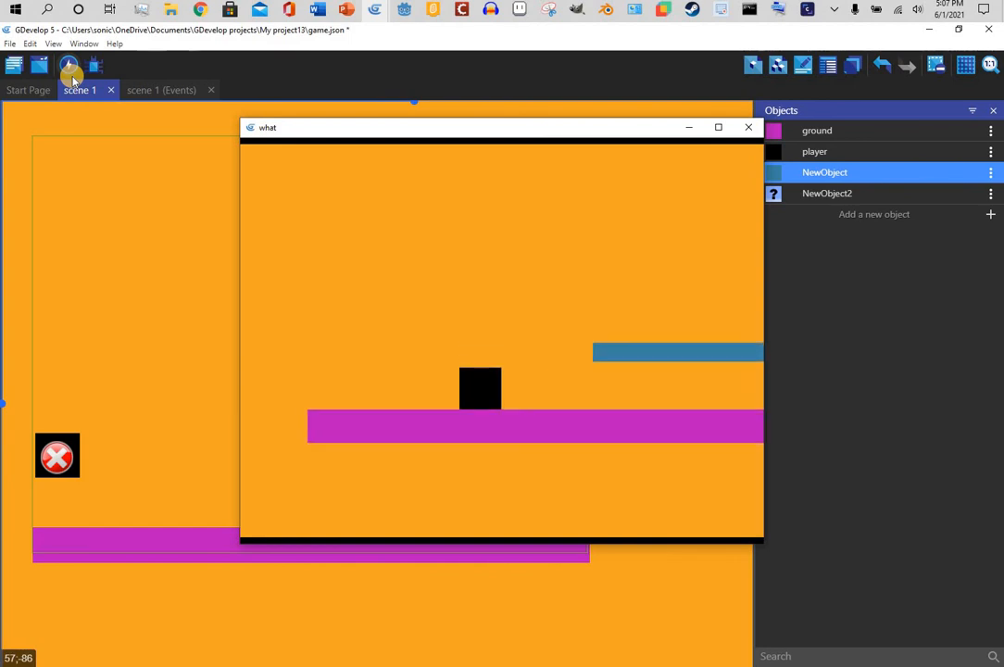